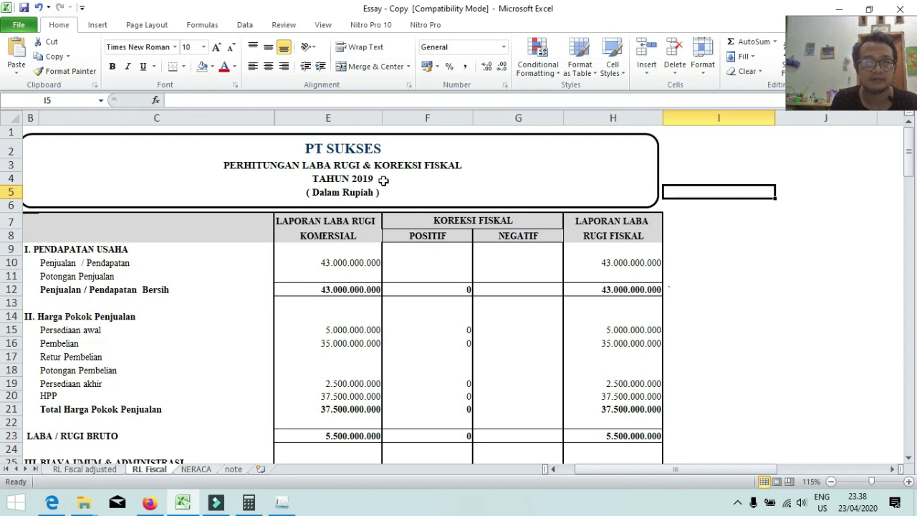
# - Switch to the eSPT PPh Badan application and review the first page of the taxpayer profile, then close it
pyautogui.click(287, 504)
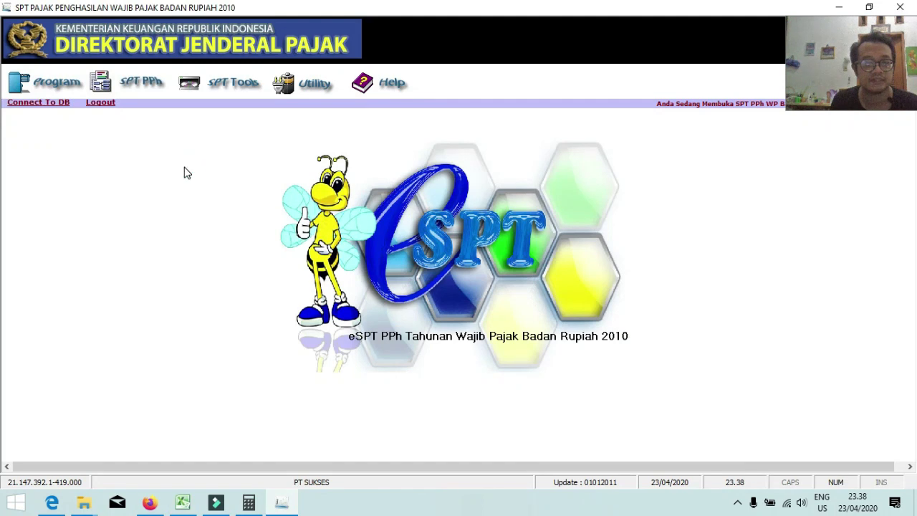
pyautogui.click(313, 93)
pyautogui.click(319, 106)
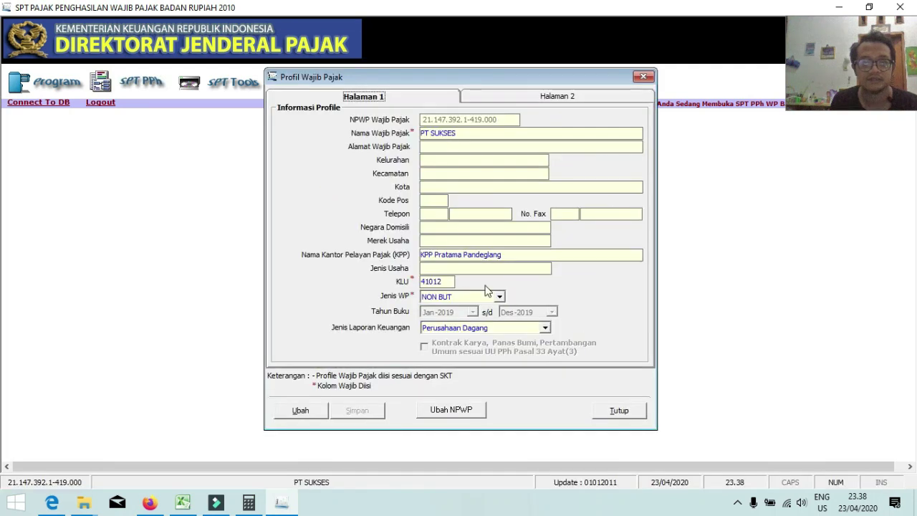
pyautogui.click(642, 78)
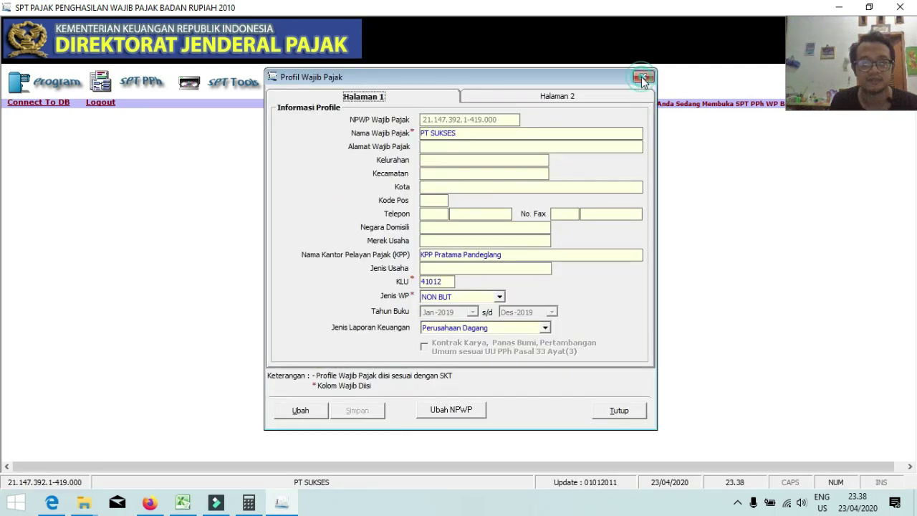
# - Check the corporate income tax and Pasal 25 instalment rates in the Setting Tarif dialog, then close it
pyautogui.click(308, 92)
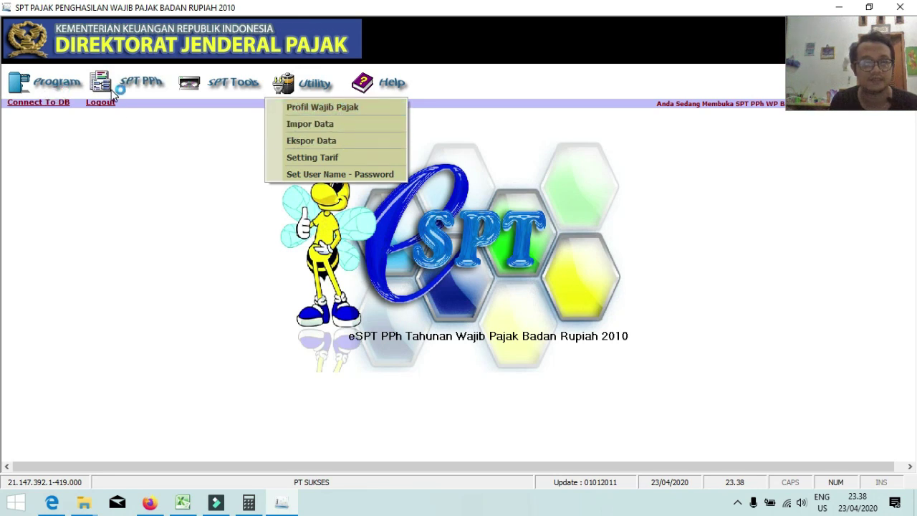
pyautogui.click(184, 149)
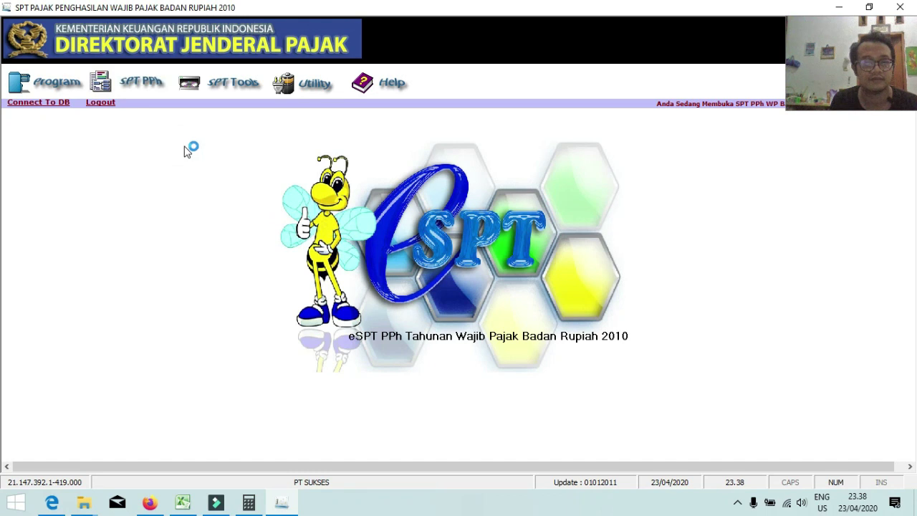
pyautogui.click(317, 92)
pyautogui.click(318, 154)
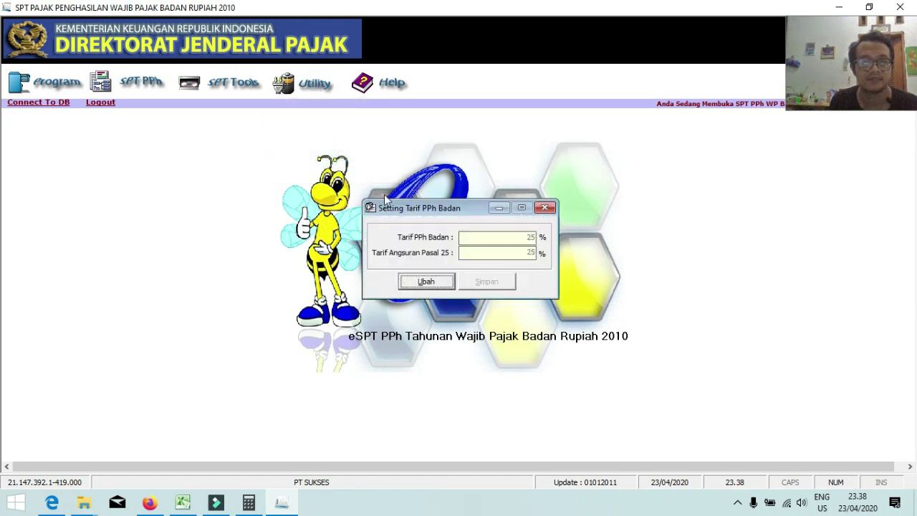
pyautogui.click(546, 208)
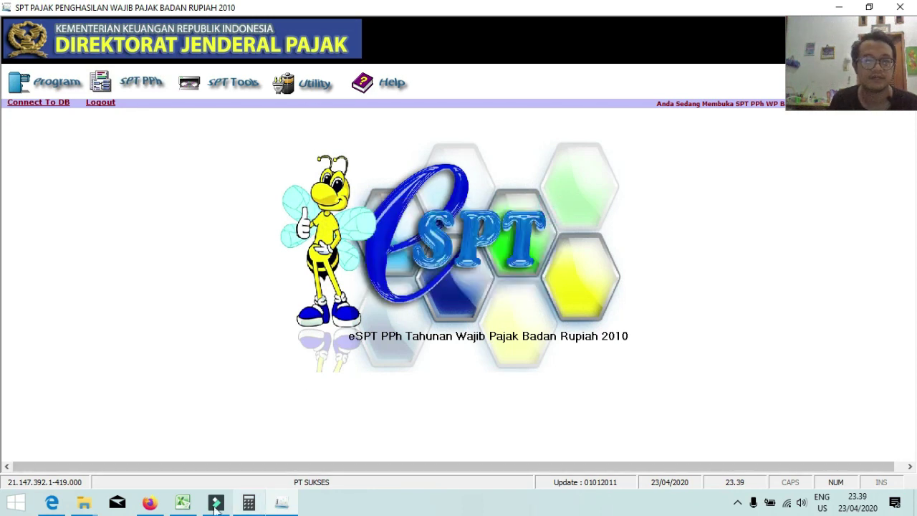
# - Switch to the Excel workbook and examine the RL Fiscal sheet's commercial figures and positive fiscal corrections, including the Biaya Gaji correction
pyautogui.click(183, 502)
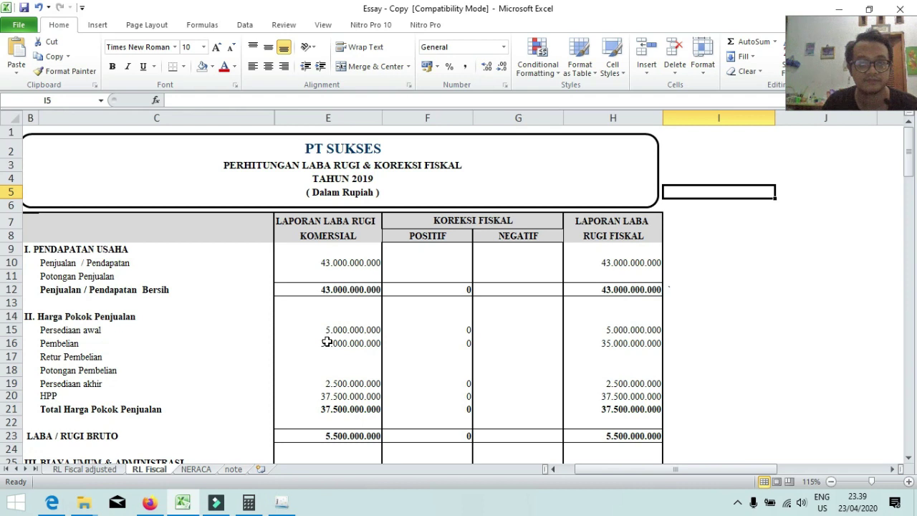
pyautogui.scroll(-2, 337, 355)
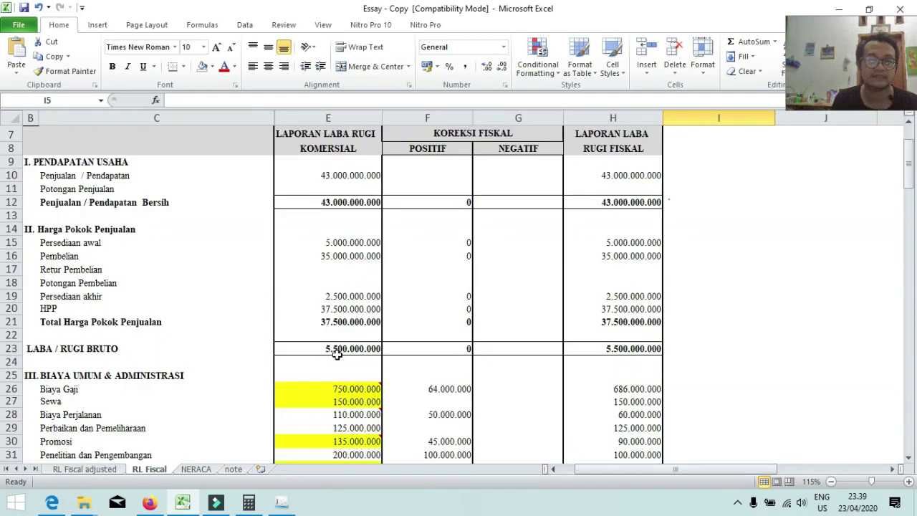
pyautogui.scroll(-2, 336, 354)
pyautogui.click(453, 317)
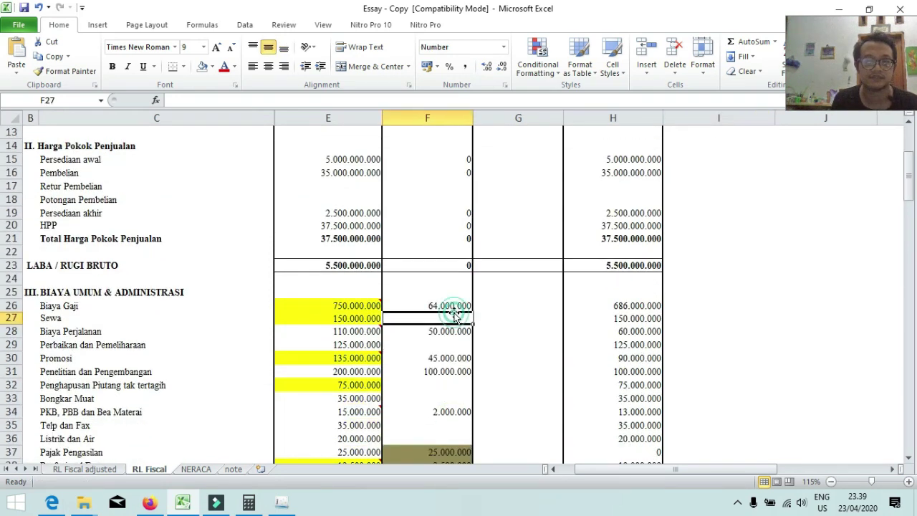
pyautogui.click(451, 306)
pyautogui.scroll(4, 440, 315)
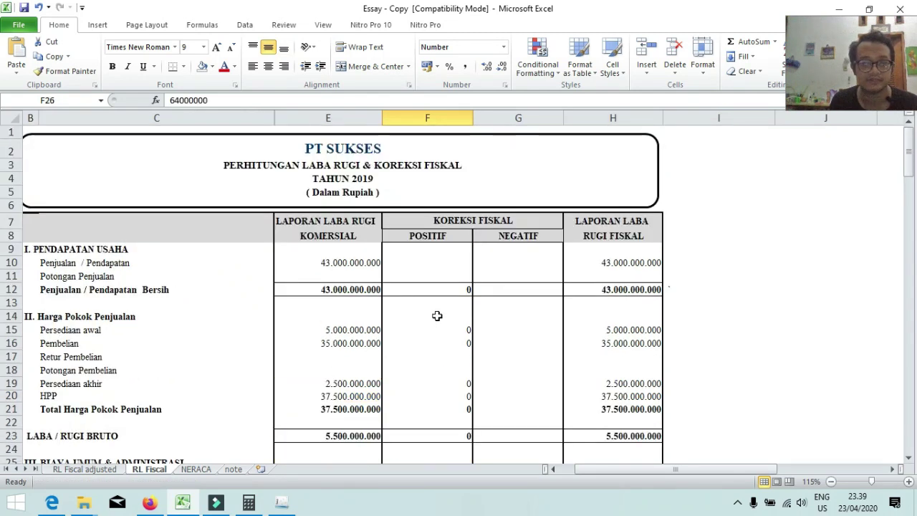
pyautogui.scroll(-1, 437, 315)
pyautogui.scroll(-3, 437, 314)
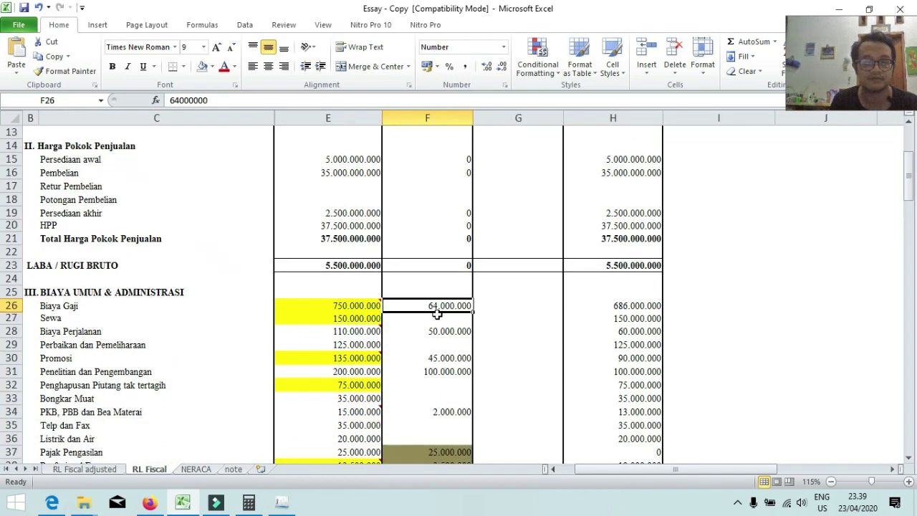
pyautogui.scroll(-1, 437, 313)
pyautogui.scroll(2, 437, 314)
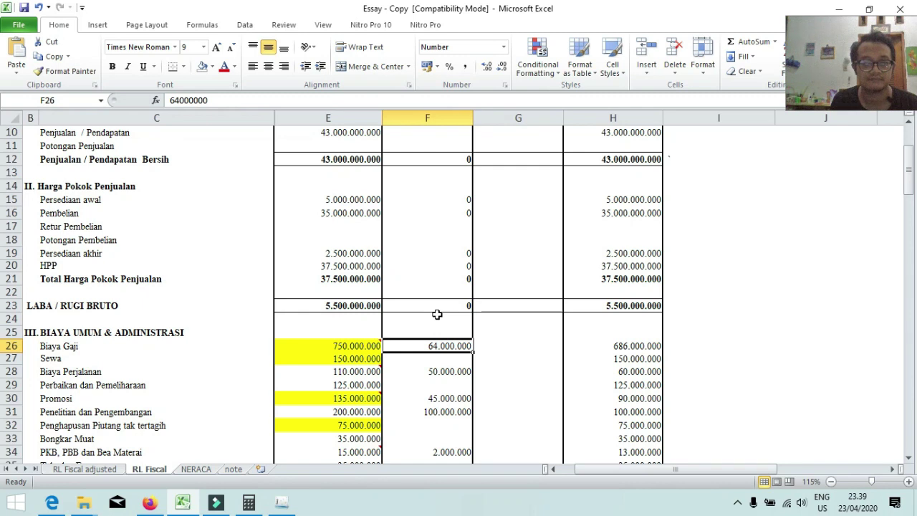
pyautogui.scroll(-2, 437, 314)
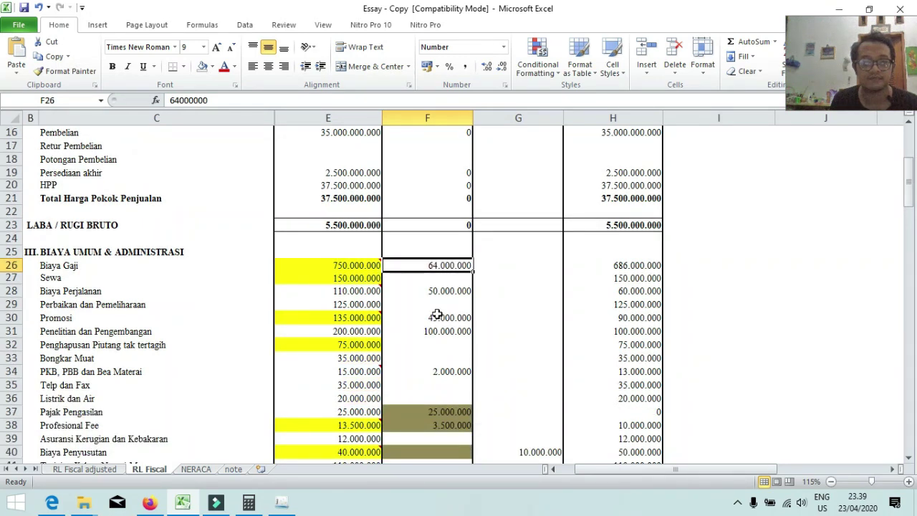
pyautogui.scroll(5, 436, 313)
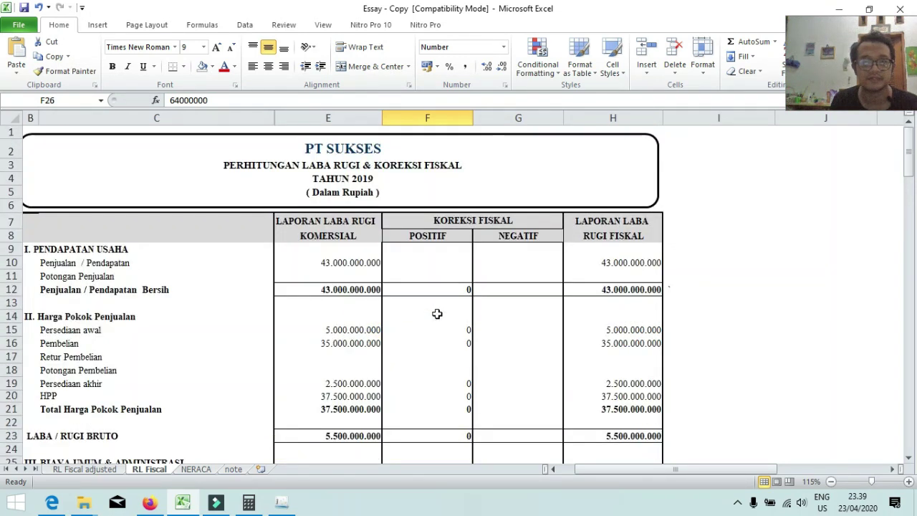
pyautogui.scroll(-1, 416, 318)
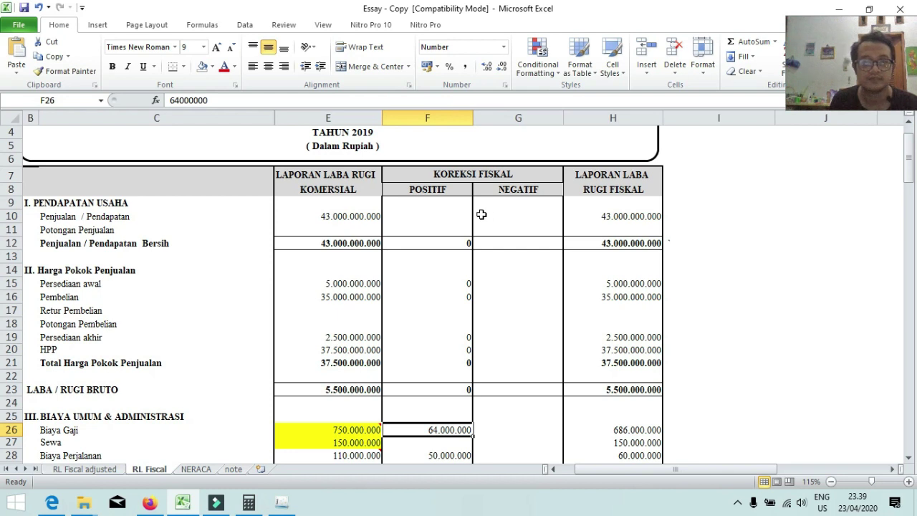
# - Examine the fiscal profit and loss column from its heading through non-operating income to the PPh Pasal 29 calculation
pyautogui.click(630, 177)
pyautogui.scroll(-12, 623, 215)
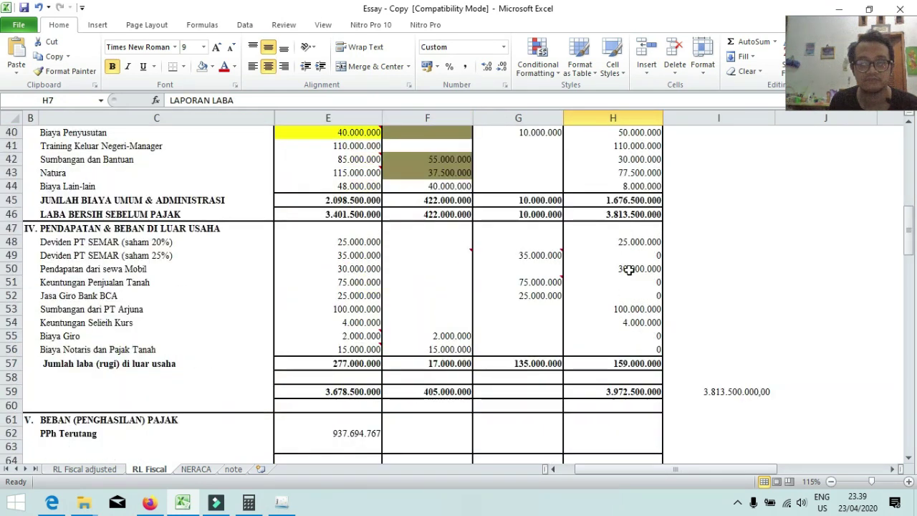
pyautogui.scroll(-5, 628, 269)
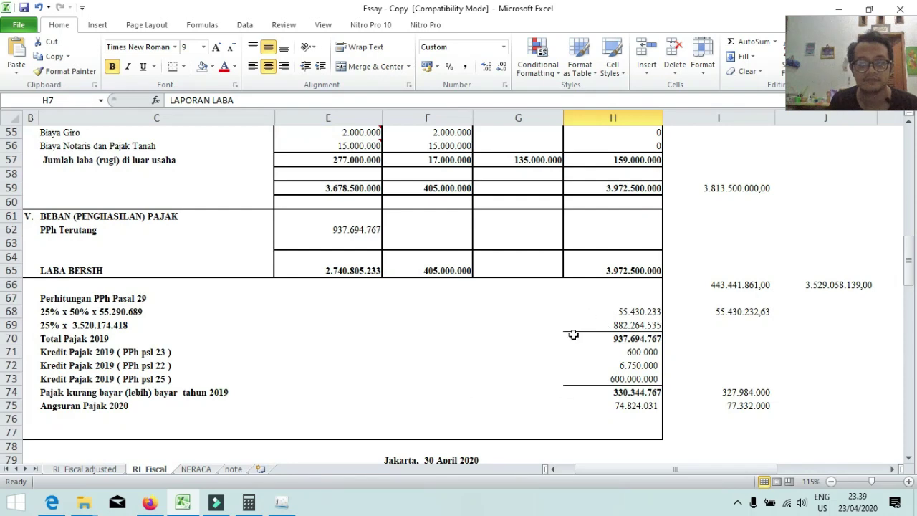
pyautogui.scroll(3, 615, 363)
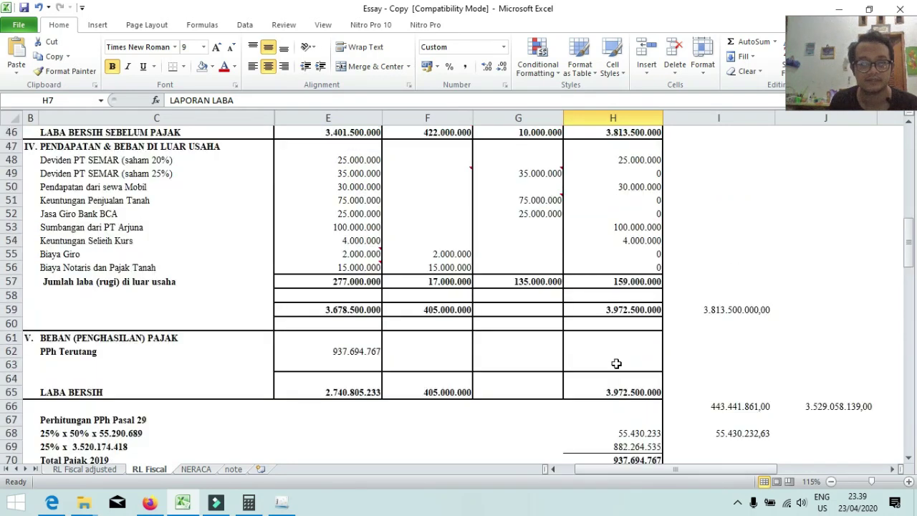
pyautogui.scroll(4, 614, 363)
pyautogui.scroll(-1, 612, 364)
pyautogui.scroll(-1, 215, 417)
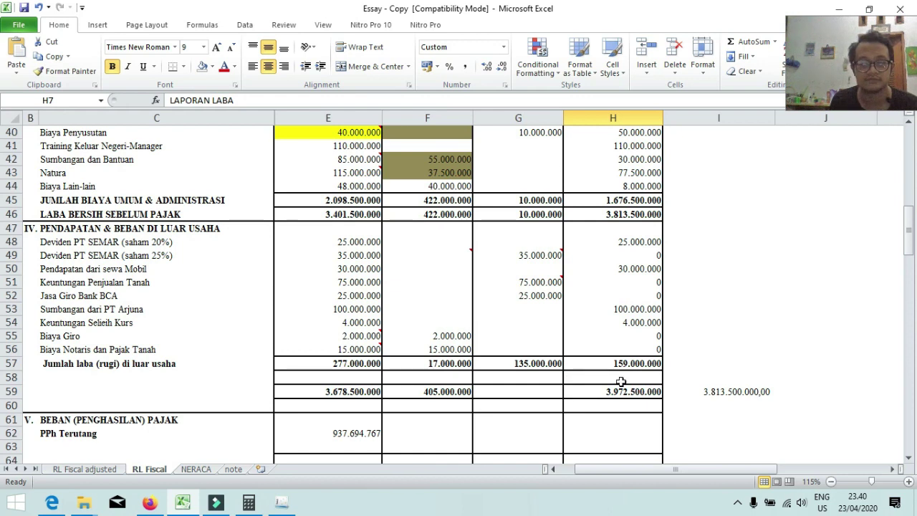
pyautogui.scroll(13, 620, 382)
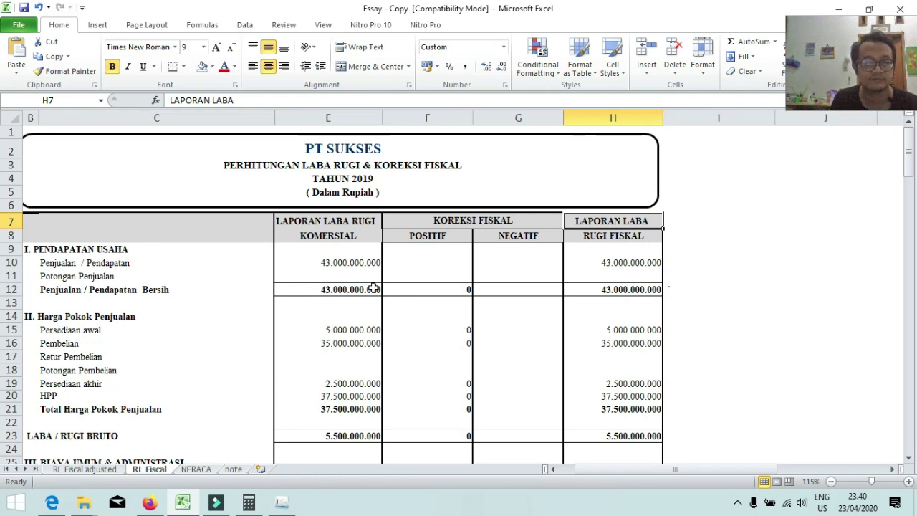
pyautogui.scroll(-1, 373, 287)
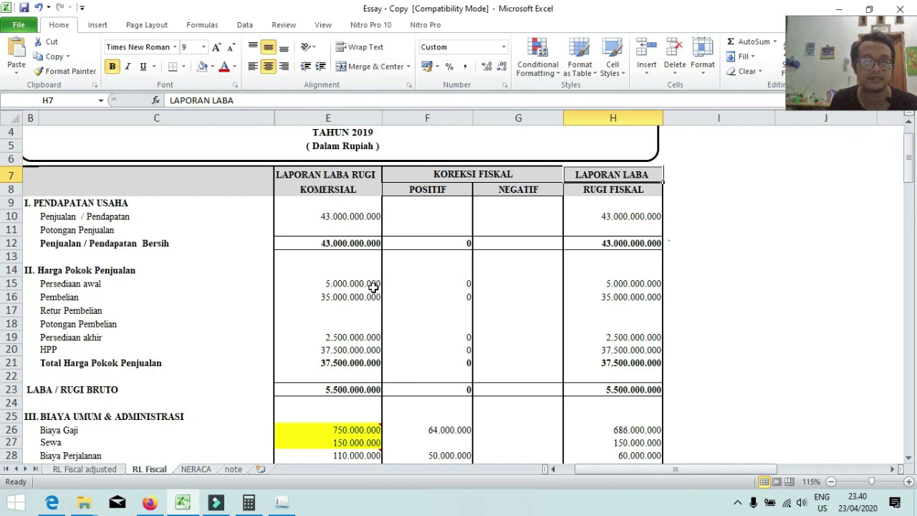
pyautogui.scroll(-1, 373, 286)
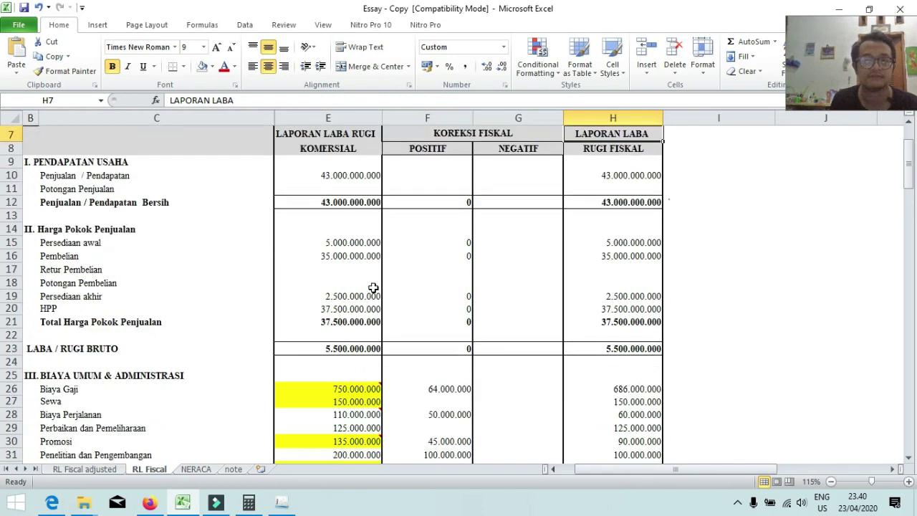
pyautogui.scroll(-1, 373, 286)
pyautogui.scroll(2, 373, 287)
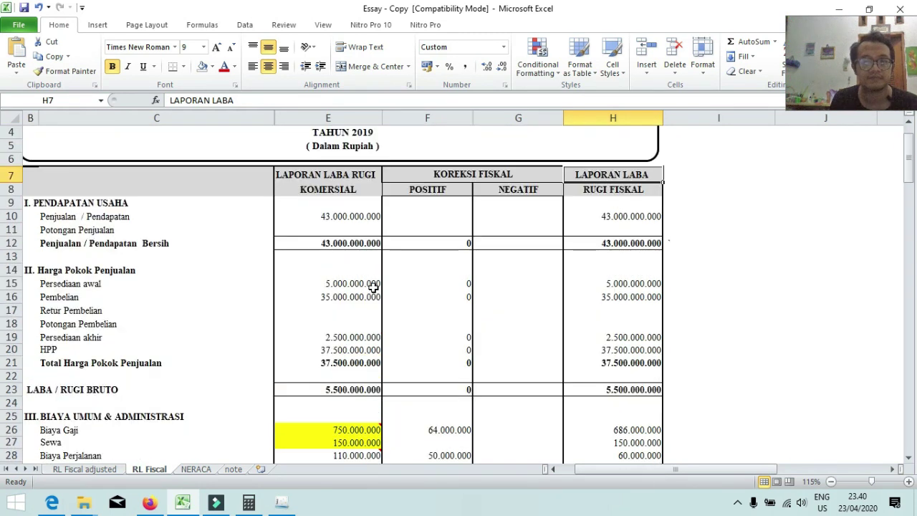
pyautogui.scroll(1, 373, 286)
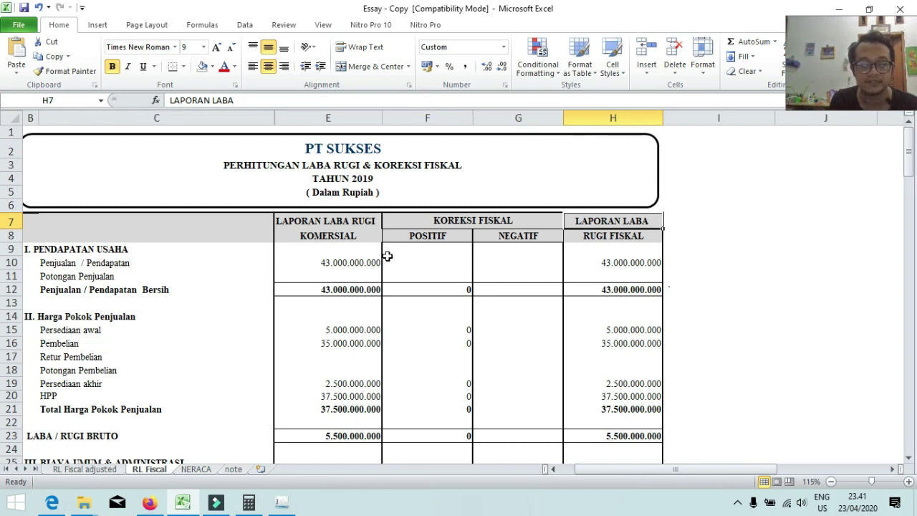
pyautogui.scroll(-1, 387, 256)
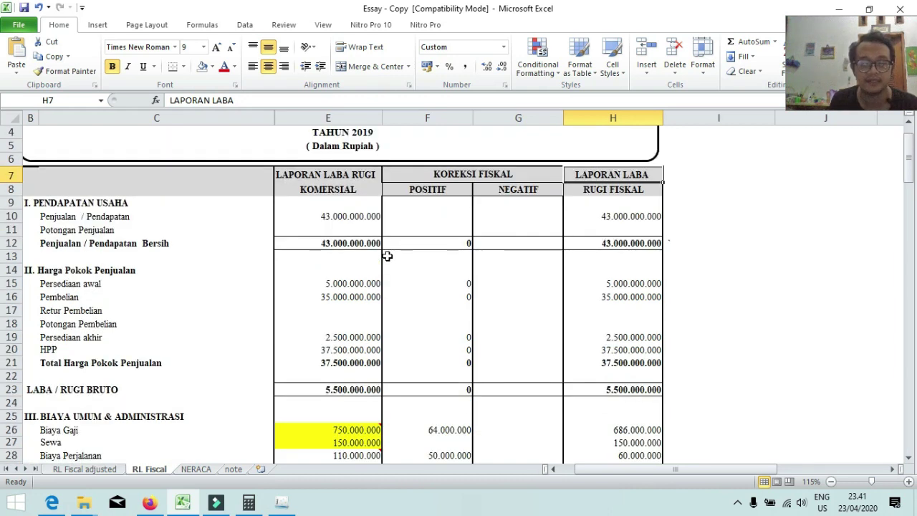
# - Trace the RL Fiscal report from commercial sales to the Total Pajak 2019 calculation, and return to the year heading and sales rows
pyautogui.click(374, 219)
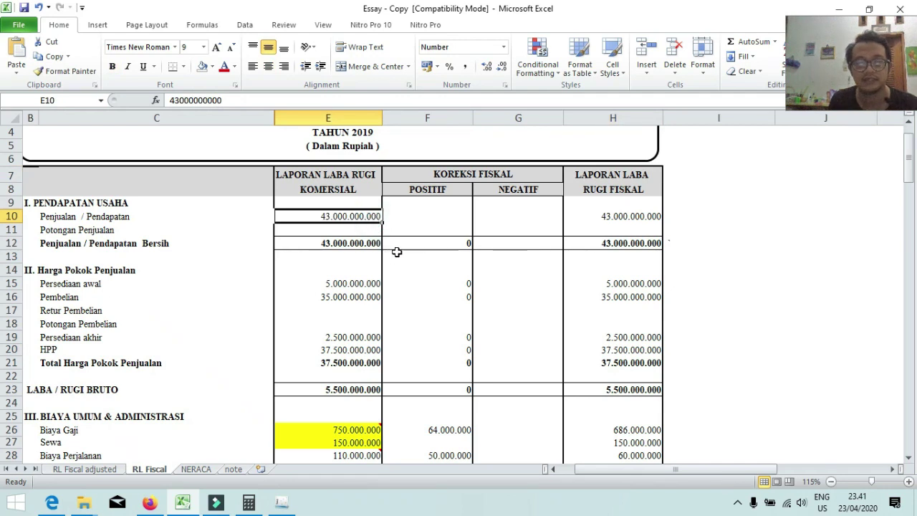
pyautogui.scroll(-8, 546, 375)
pyautogui.scroll(9, 547, 372)
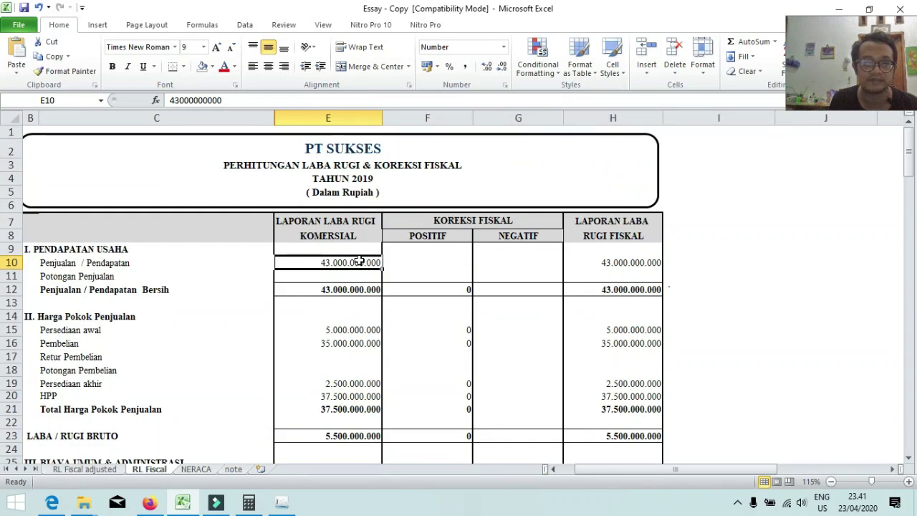
pyautogui.scroll(-17, 620, 381)
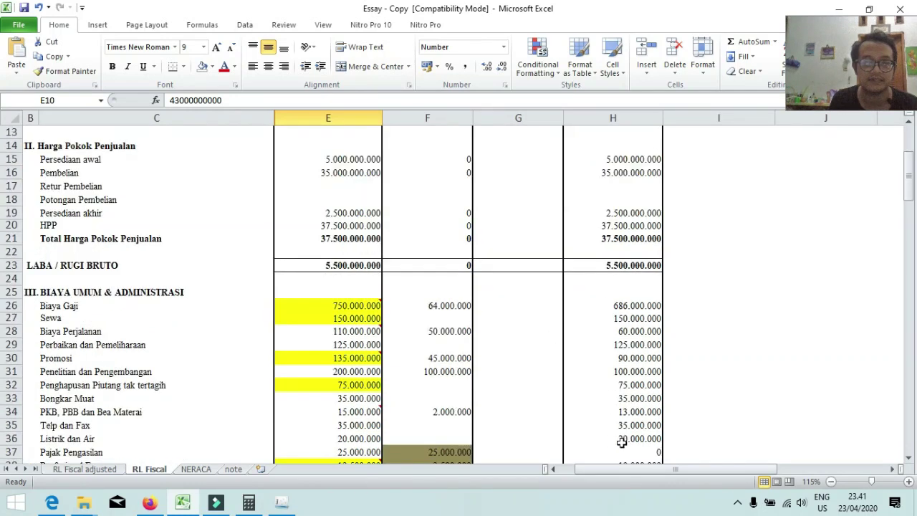
pyautogui.click(630, 378)
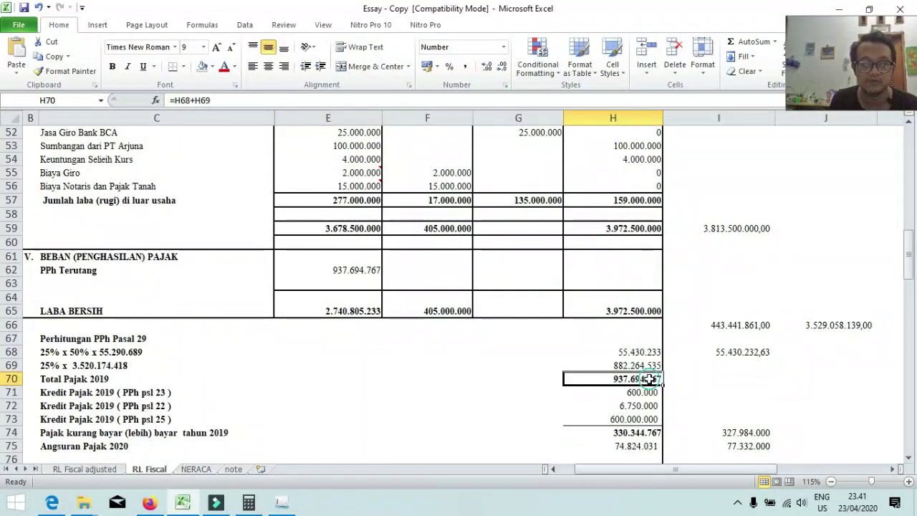
pyautogui.click(114, 365)
pyautogui.scroll(9, 469, 398)
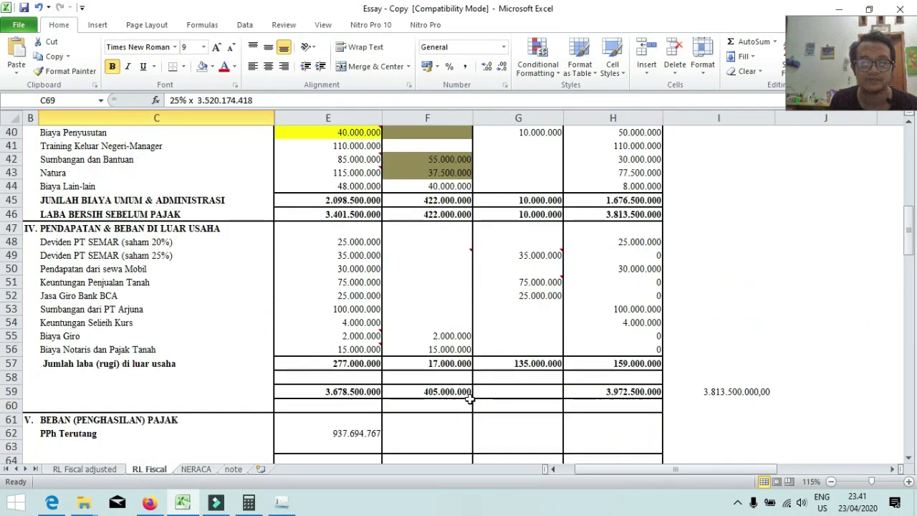
pyautogui.scroll(6, 469, 398)
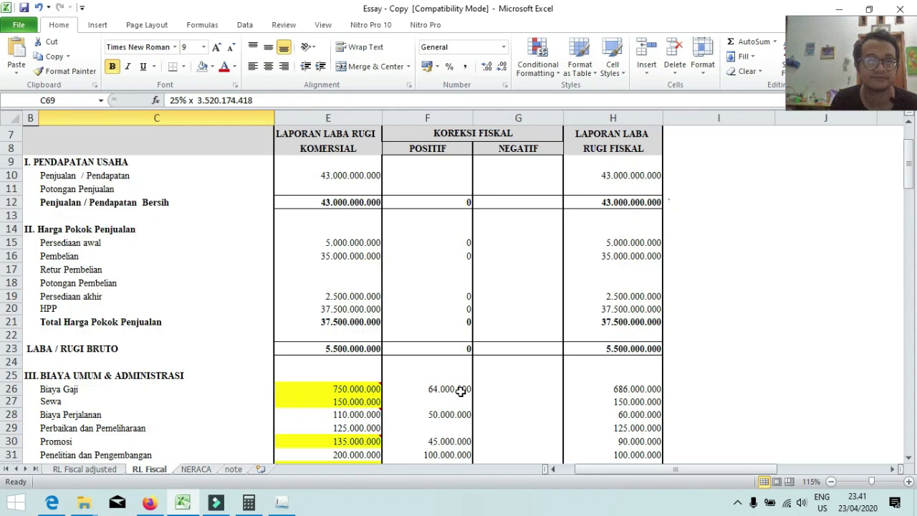
pyautogui.scroll(2, 461, 391)
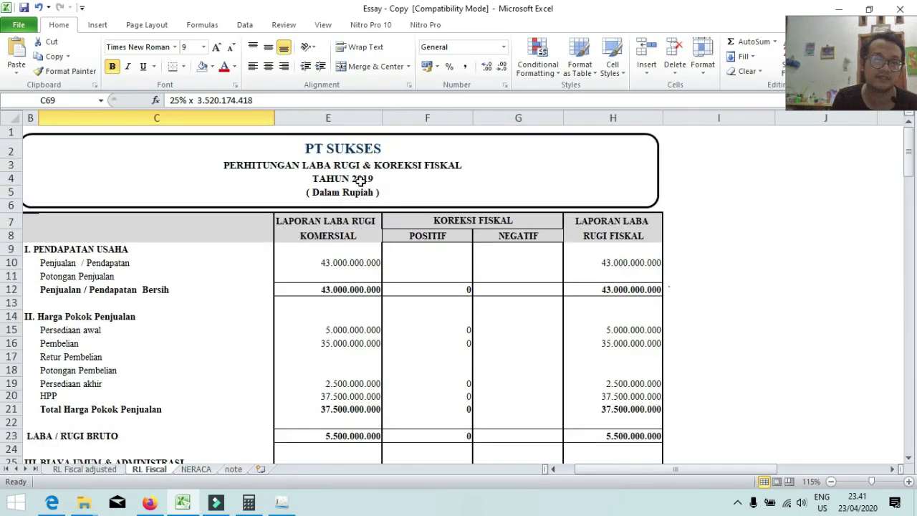
pyautogui.click(360, 182)
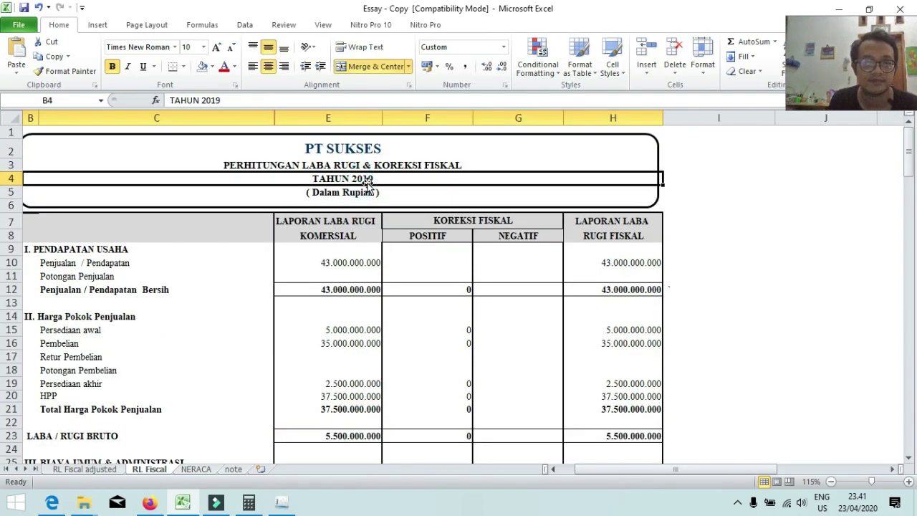
pyautogui.click(345, 275)
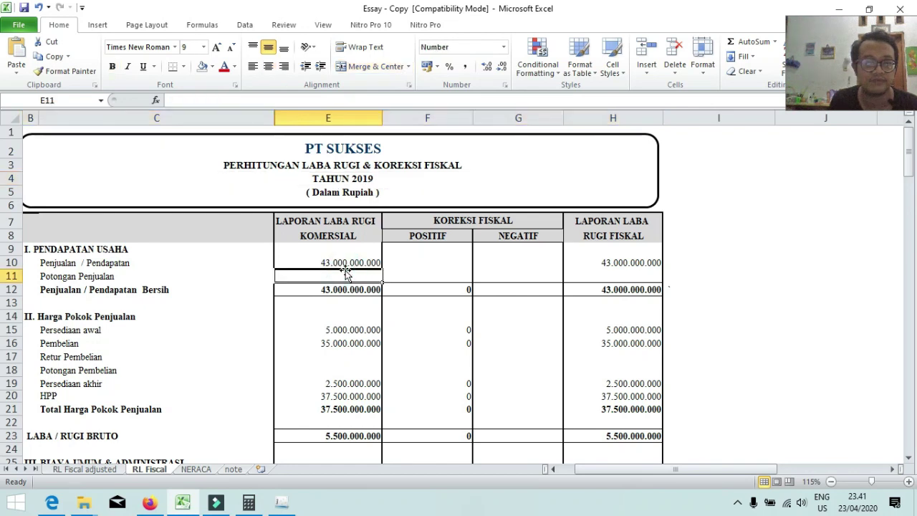
# - Examine the commercial cost of goods sold rows from Persediaan awal to HPP, together with their positive fiscal corrections
pyautogui.scroll(-1, 345, 272)
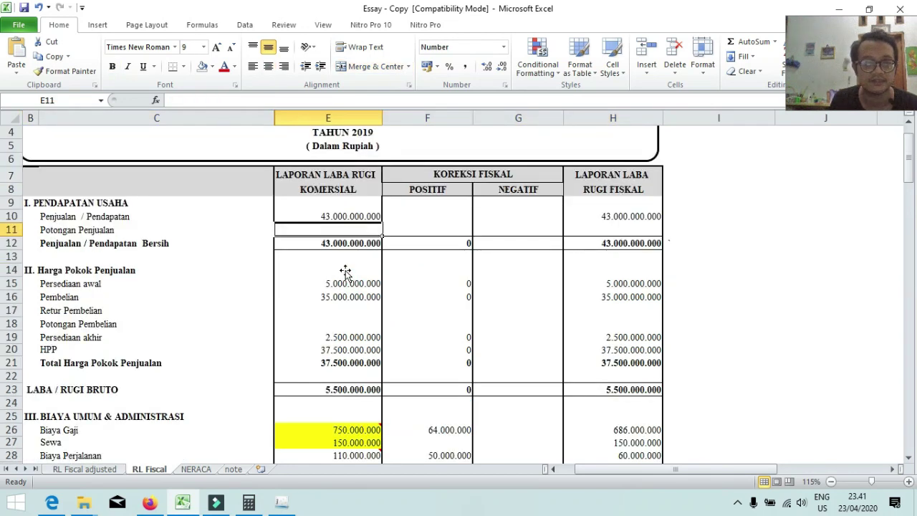
pyautogui.scroll(-1, 345, 272)
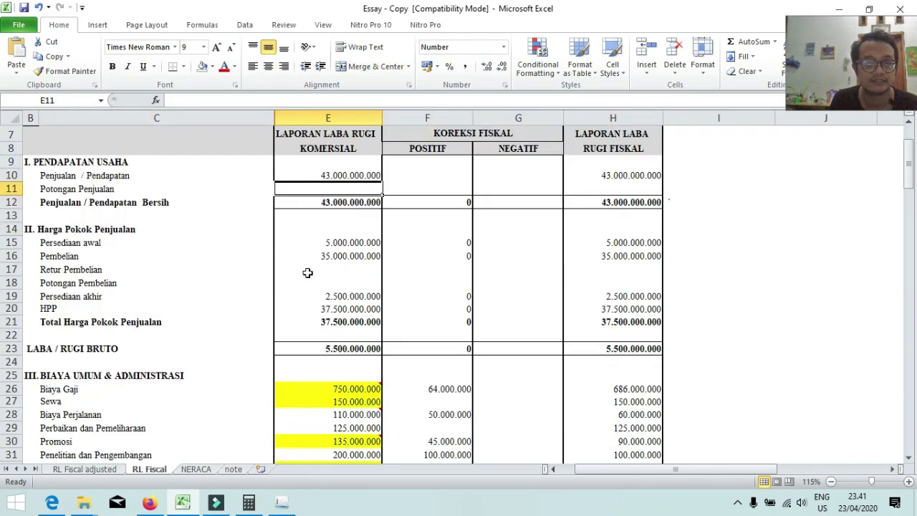
pyautogui.click(388, 252)
pyautogui.click(355, 242)
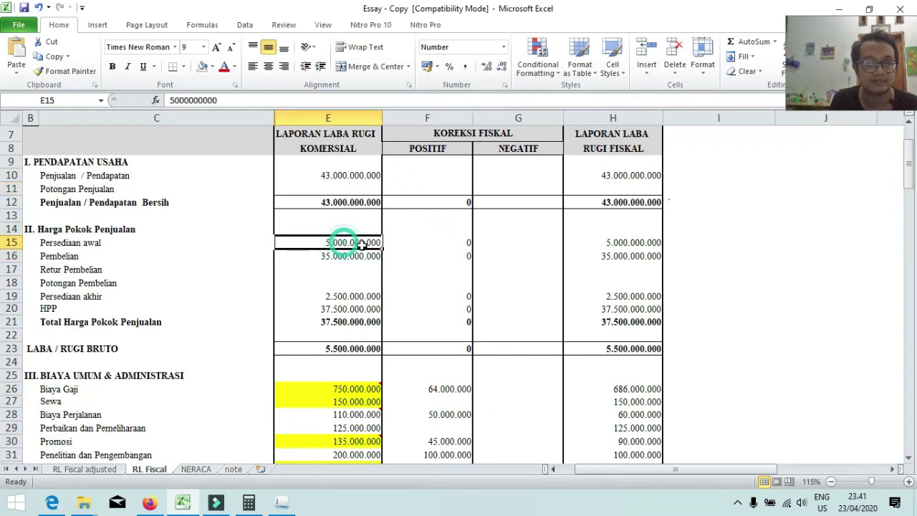
pyautogui.click(317, 255)
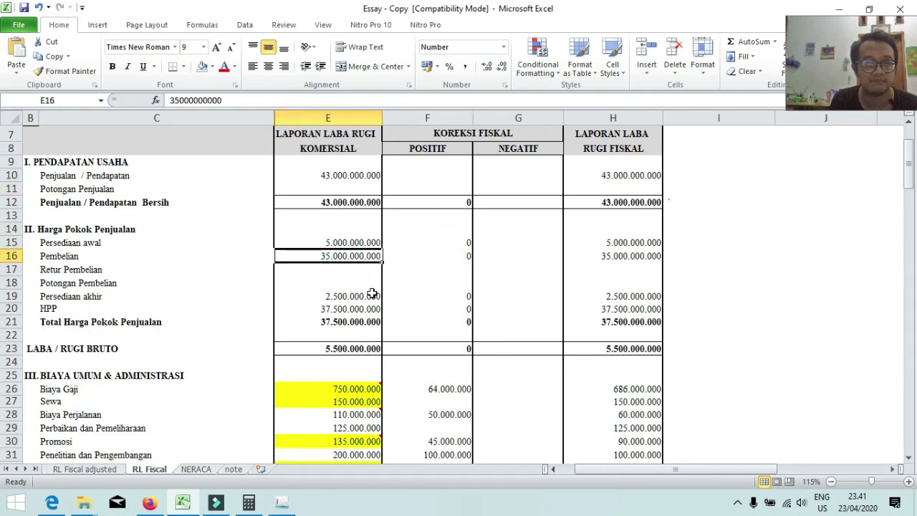
pyautogui.click(370, 297)
pyautogui.scroll(-1, 370, 303)
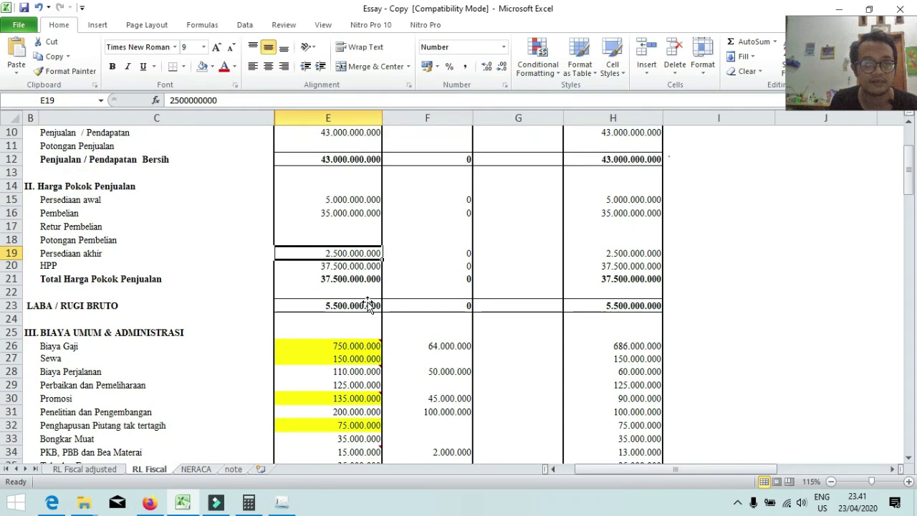
pyautogui.scroll(1, 375, 262)
pyautogui.click(427, 246)
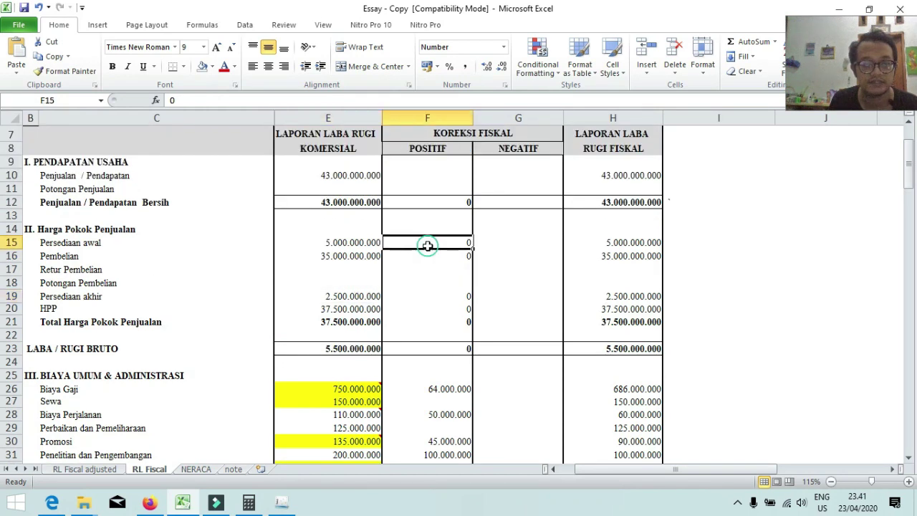
pyautogui.click(401, 305)
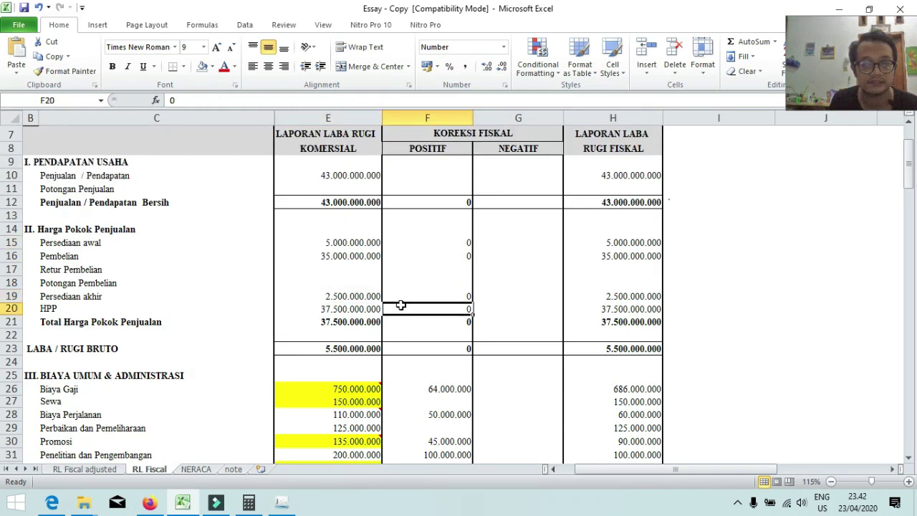
pyautogui.click(340, 304)
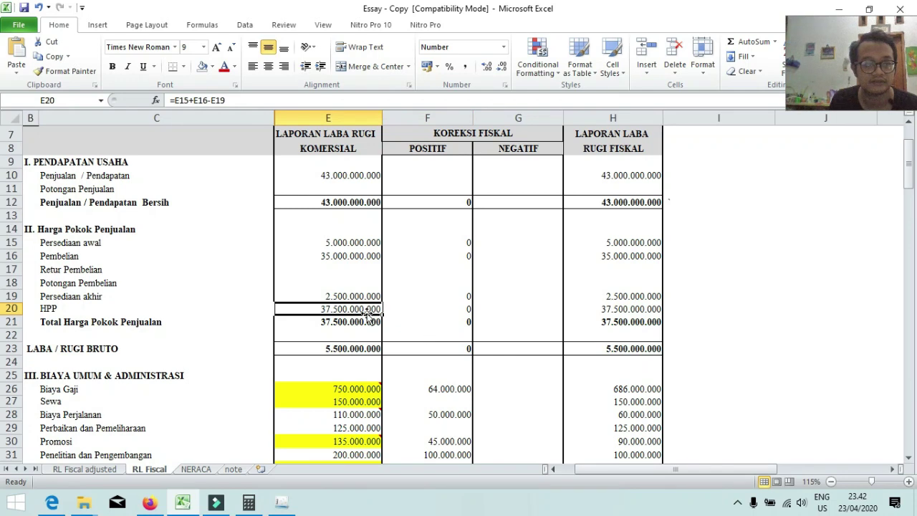
# - Check the commercial LABA / RUGI BRUTO formula and view the general and administrative expenses beneath it
pyautogui.scroll(-1, 368, 315)
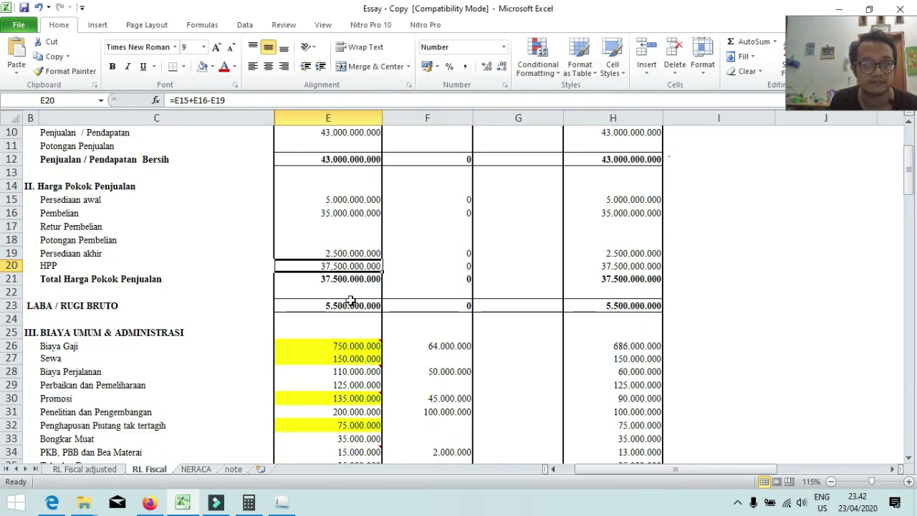
pyautogui.click(351, 316)
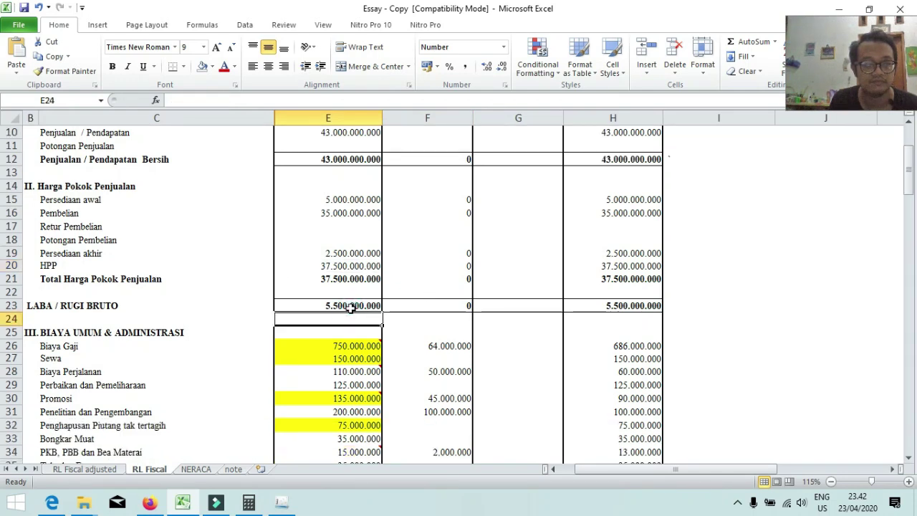
pyautogui.click(356, 305)
pyautogui.scroll(-1, 390, 305)
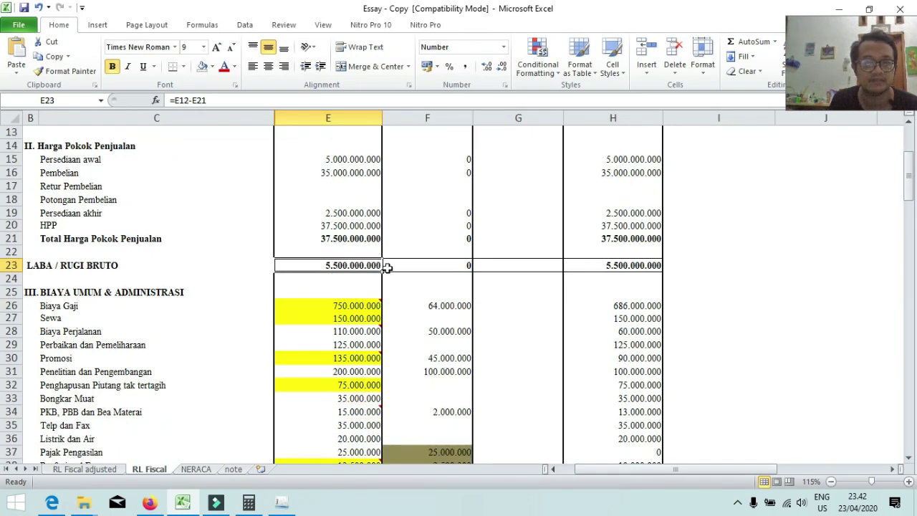
pyautogui.scroll(-1, 385, 266)
pyautogui.scroll(-1, 432, 240)
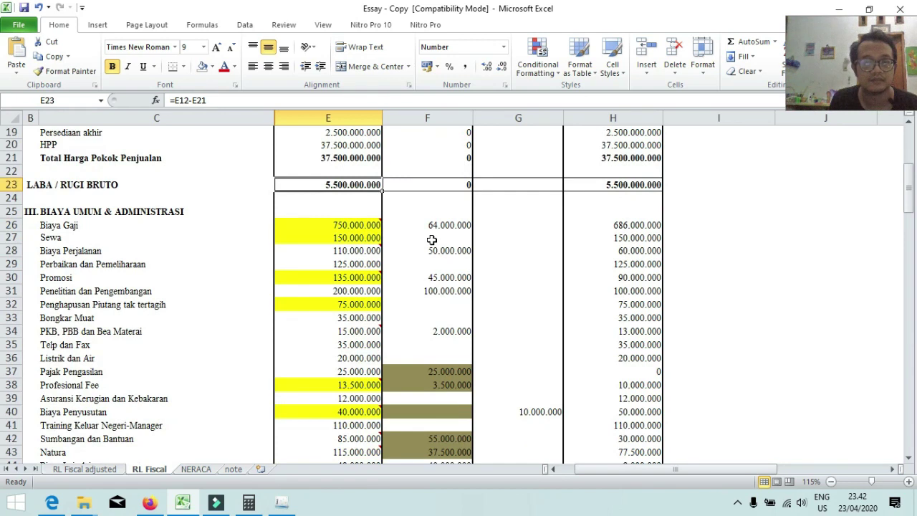
# - Compare the Penjualan / Pendapatan row's commercial amount with its positive fiscal correction cell
pyautogui.scroll(4, 432, 240)
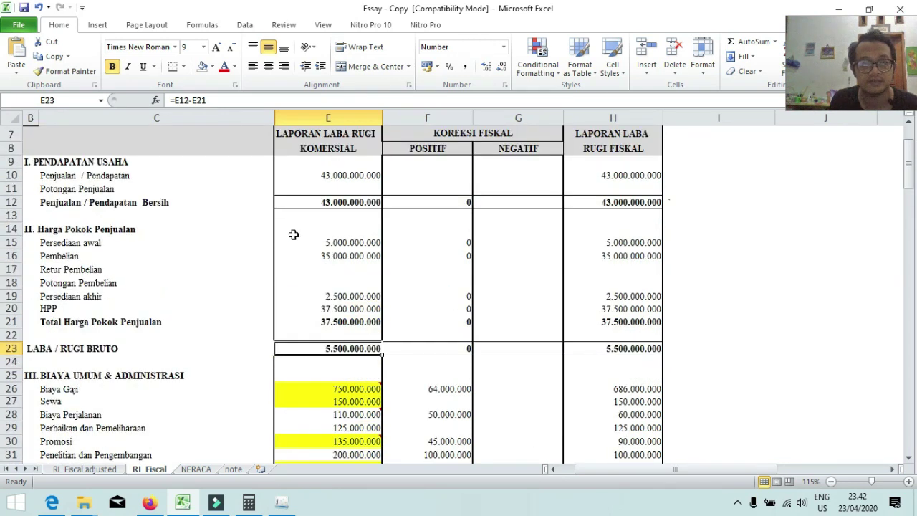
pyautogui.click(338, 179)
pyautogui.click(401, 177)
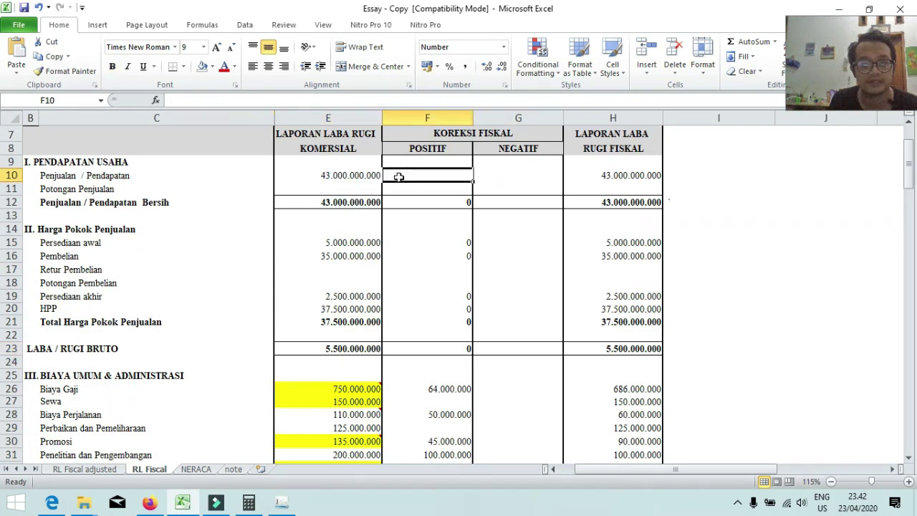
pyautogui.click(338, 177)
pyautogui.hotkey('ctrl', 'c')
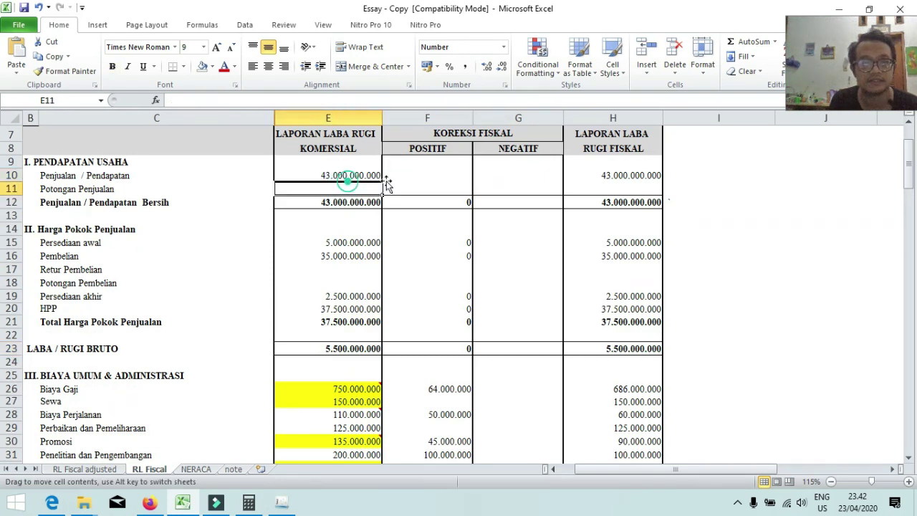
pyautogui.press('Escape')
pyautogui.click(411, 178)
pyautogui.click(444, 203)
pyautogui.click(426, 185)
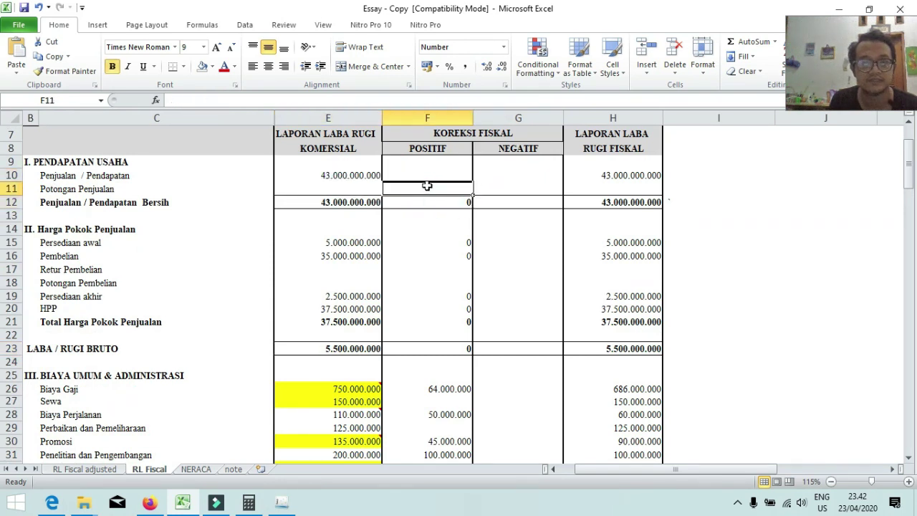
pyautogui.click(346, 177)
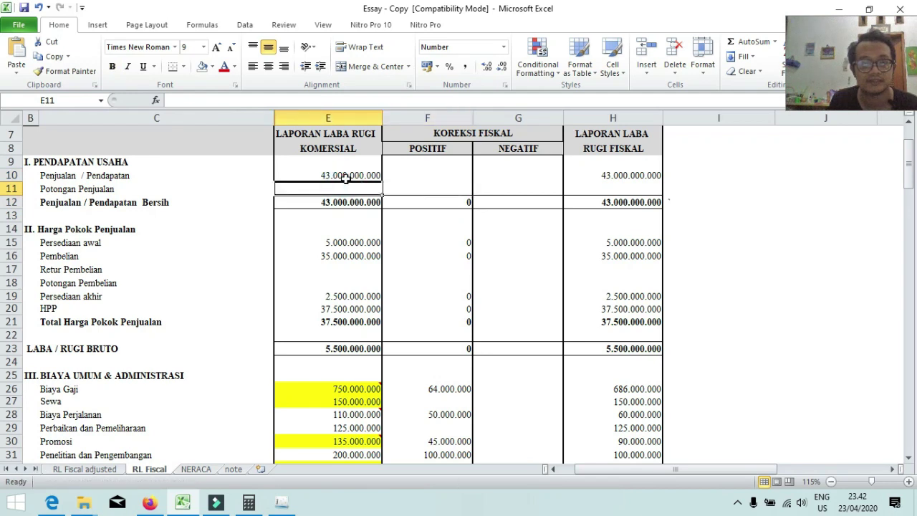
pyautogui.click(403, 177)
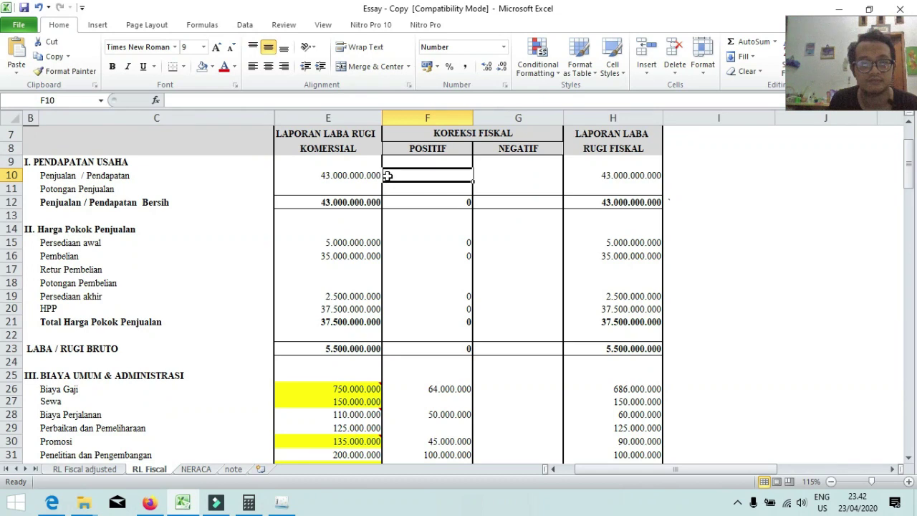
# - Review the non-operating income and expense section, and return to the commercial sales amount
pyautogui.scroll(-11, 397, 293)
pyautogui.scroll(1, 290, 309)
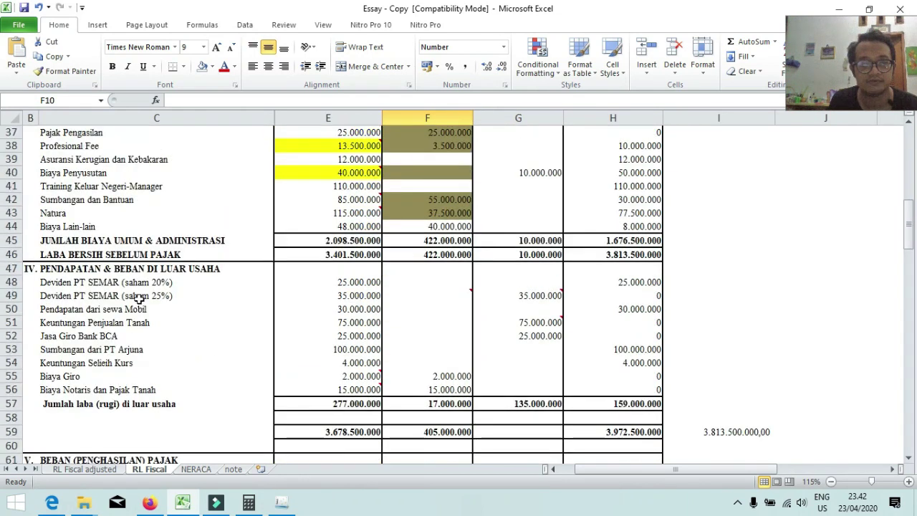
pyautogui.scroll(1, 373, 304)
pyautogui.scroll(9, 380, 305)
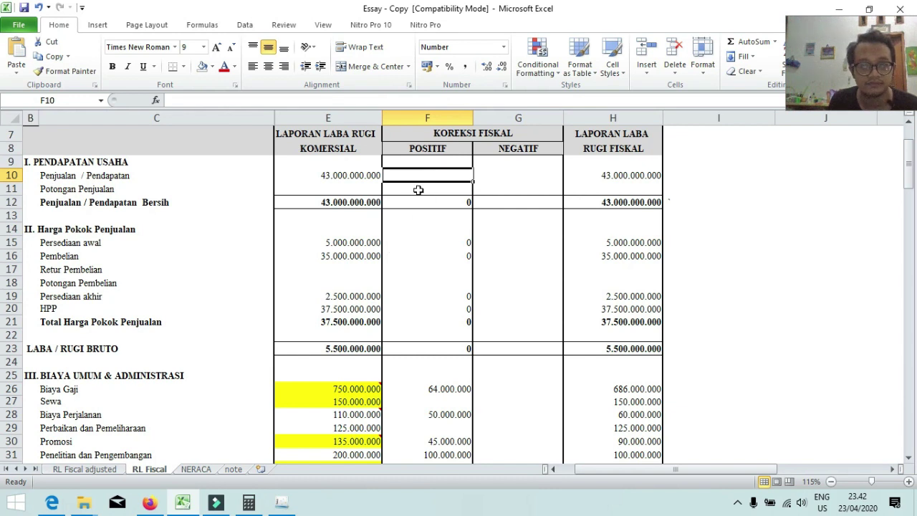
pyautogui.click(358, 179)
pyautogui.scroll(1, 335, 201)
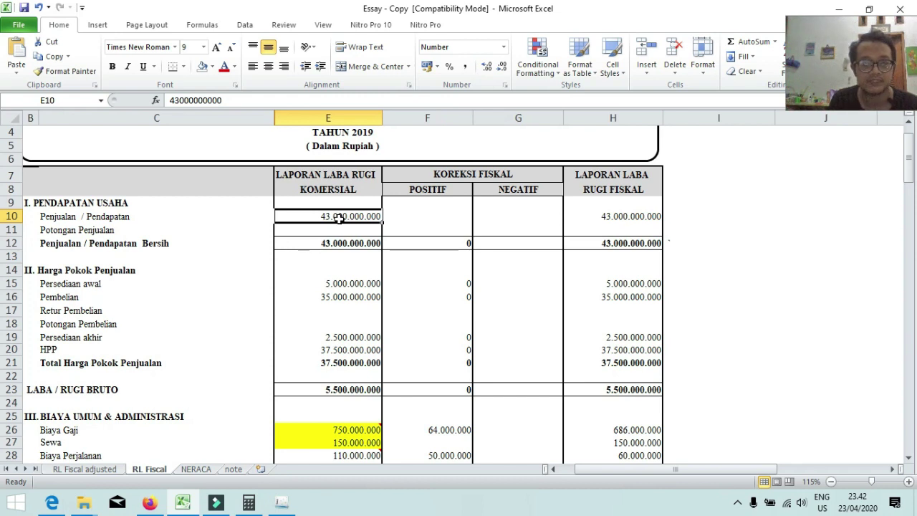
# - Examine the Biaya Gaji expense's commercial amount and its positive fiscal correction under BIAYA UMUM & ADMINISTRASI
pyautogui.scroll(-1, 400, 218)
pyautogui.scroll(-2, 400, 218)
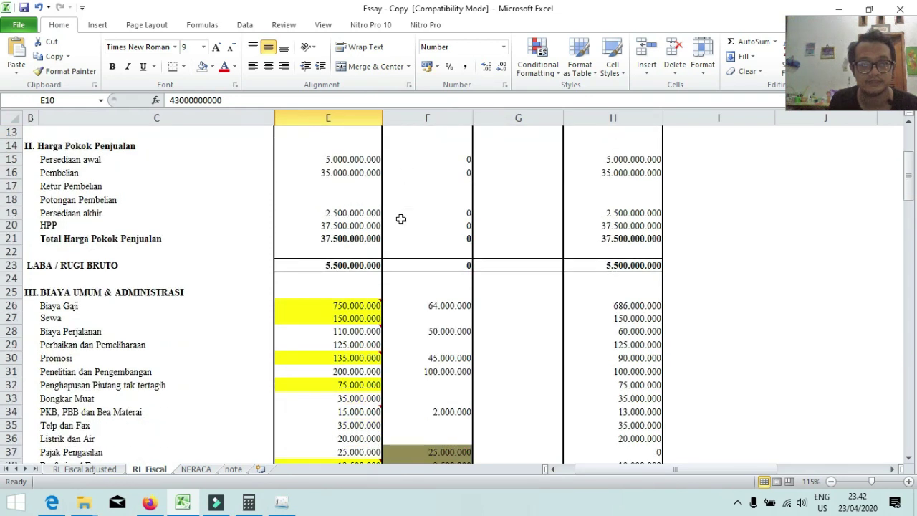
pyautogui.scroll(-1, 405, 270)
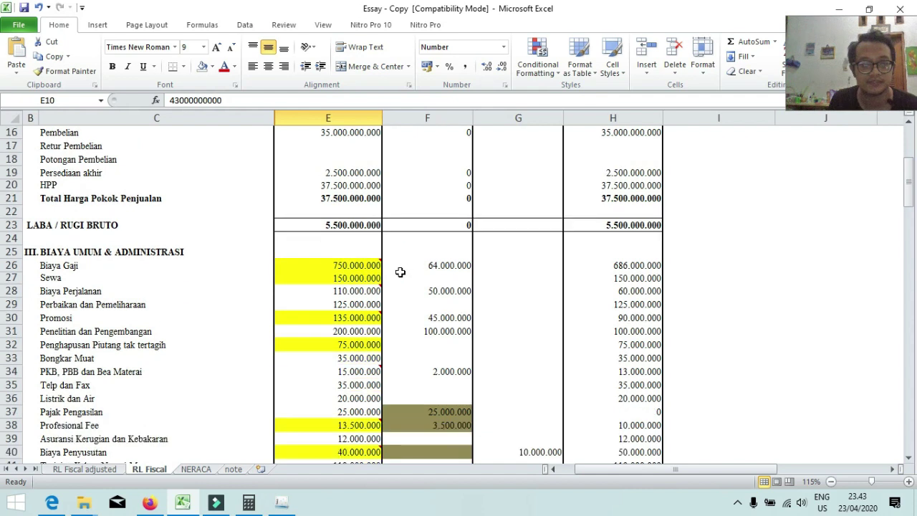
pyautogui.click(119, 268)
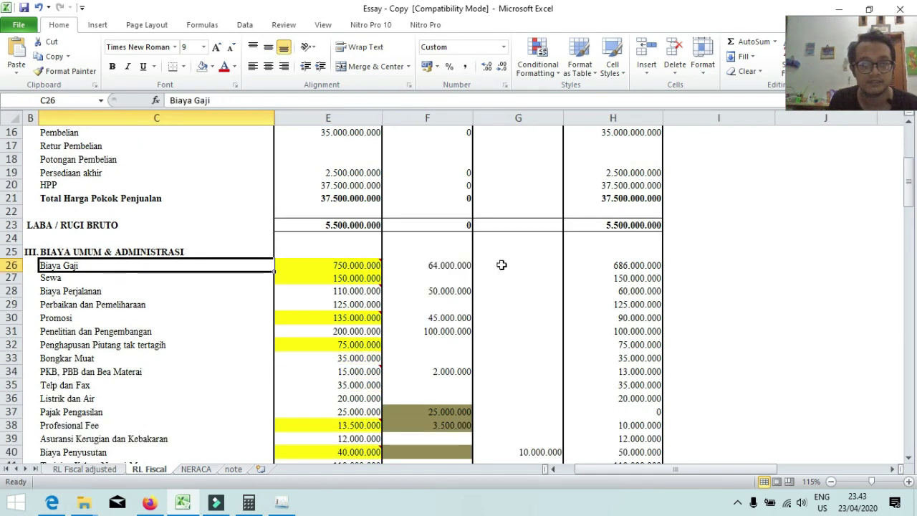
pyautogui.click(423, 265)
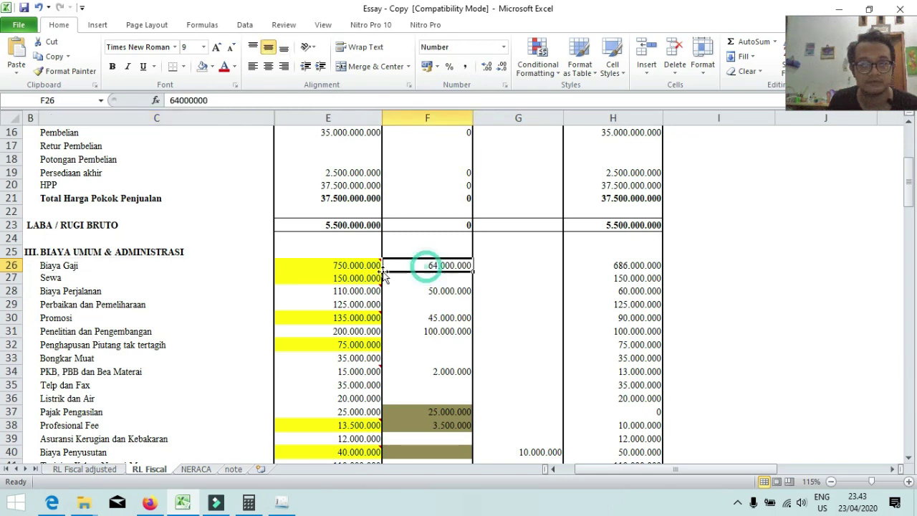
pyautogui.click(345, 266)
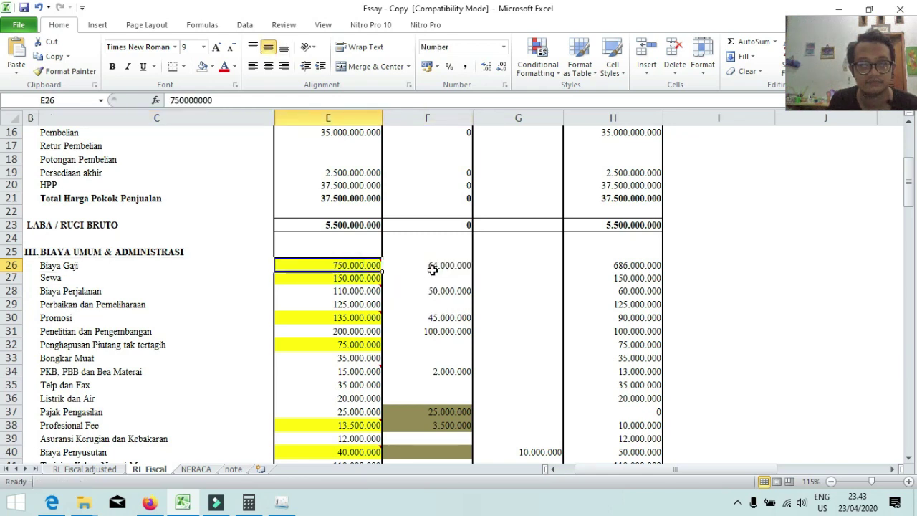
pyautogui.moveTo(348, 264)
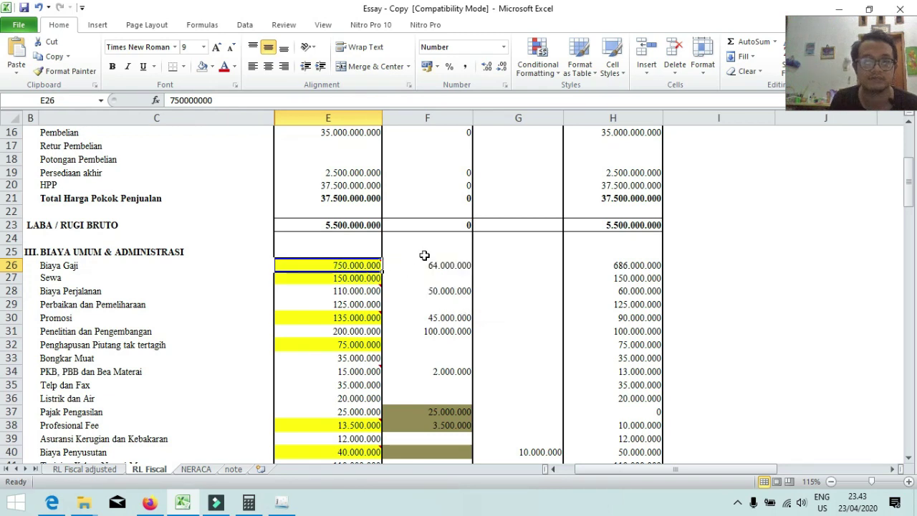
pyautogui.click(446, 270)
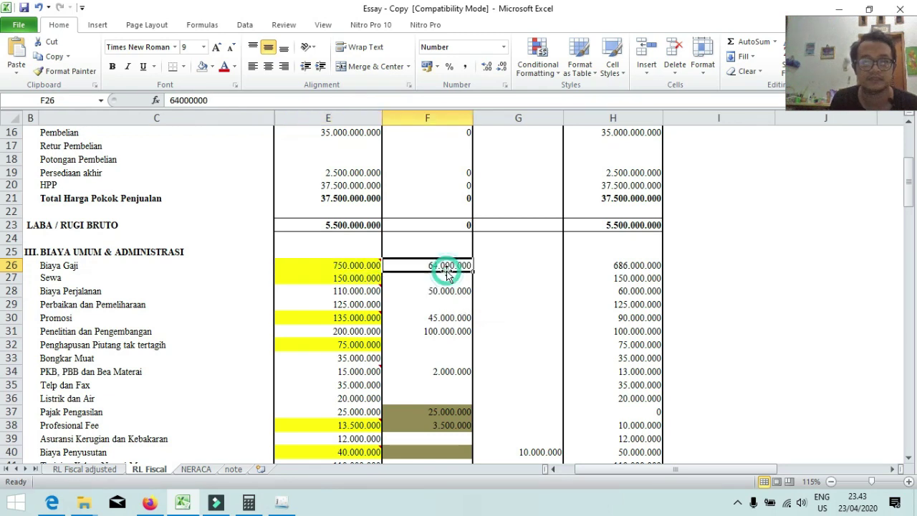
pyautogui.scroll(-1, 419, 267)
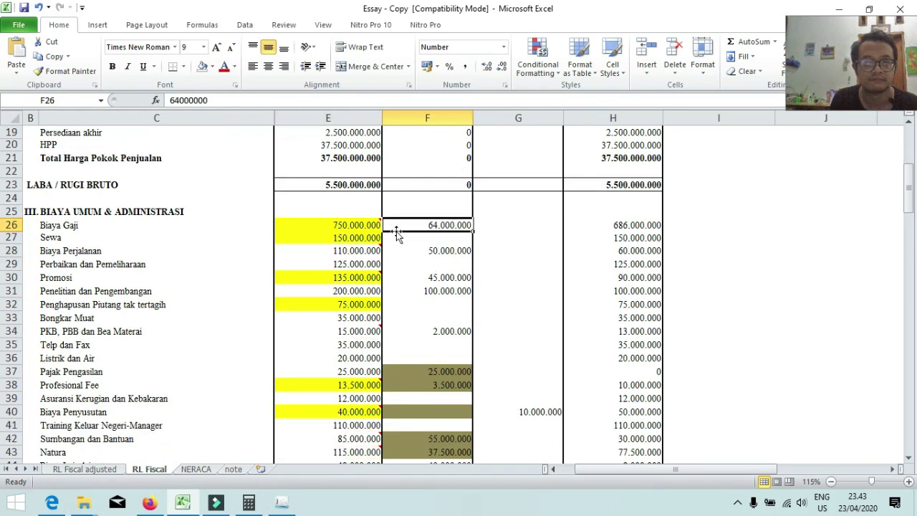
# - Check the report's column headings and trace Biaya Gaji from its commercial amount through the positive correction to the fiscal amount's formula
pyautogui.scroll(6, 399, 237)
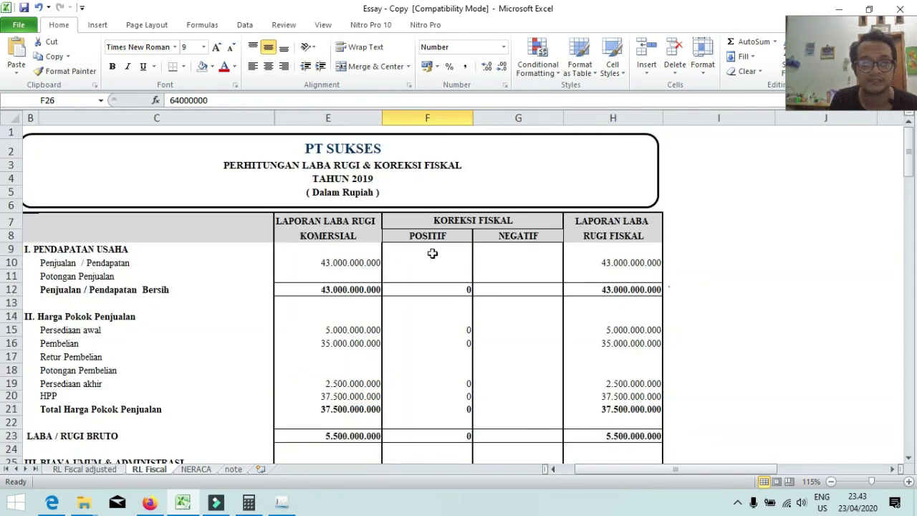
pyautogui.scroll(-3, 439, 323)
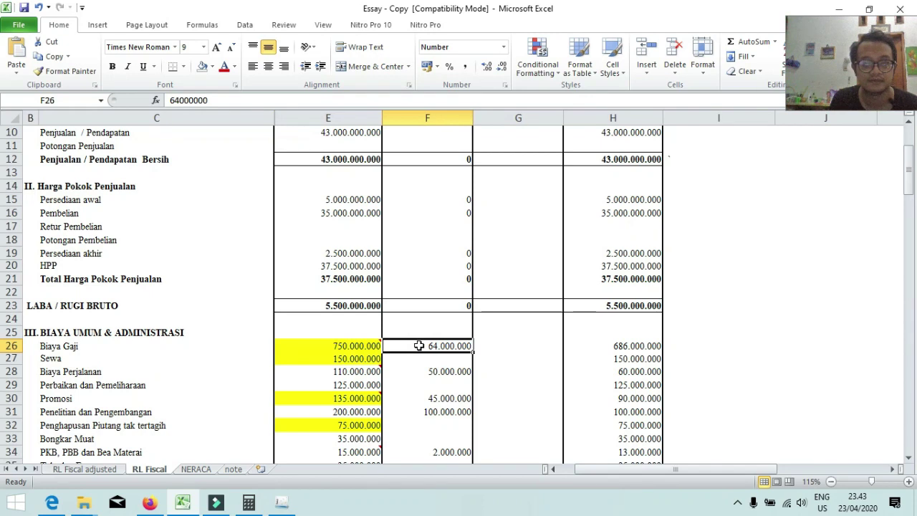
pyautogui.scroll(-1, 419, 345)
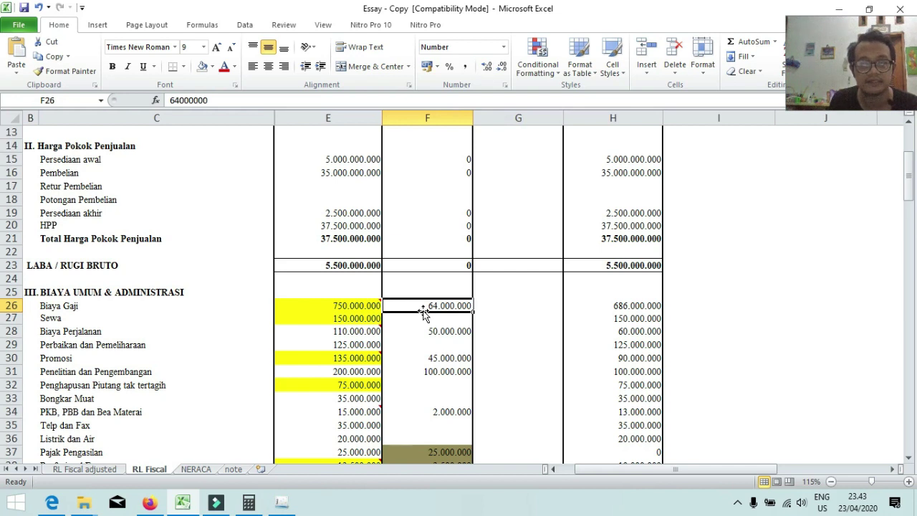
pyautogui.click(346, 314)
pyautogui.click(398, 309)
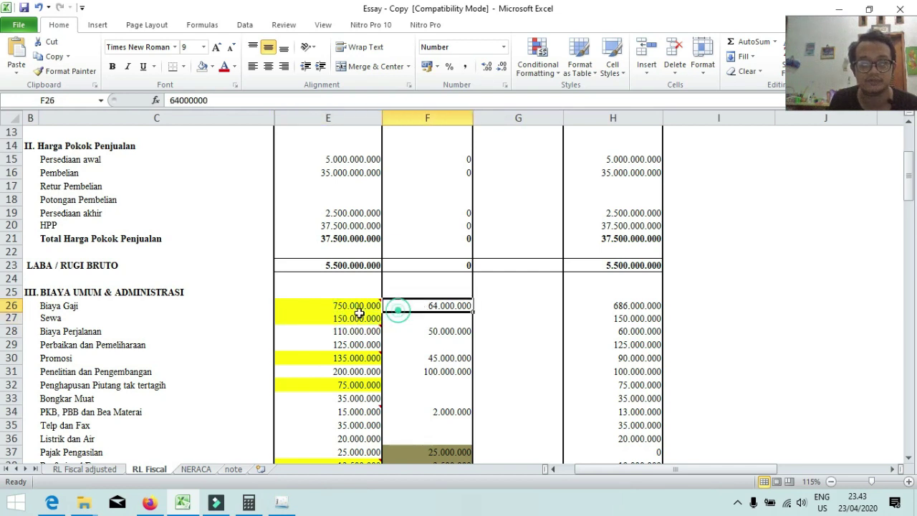
pyautogui.click(349, 314)
pyautogui.click(347, 306)
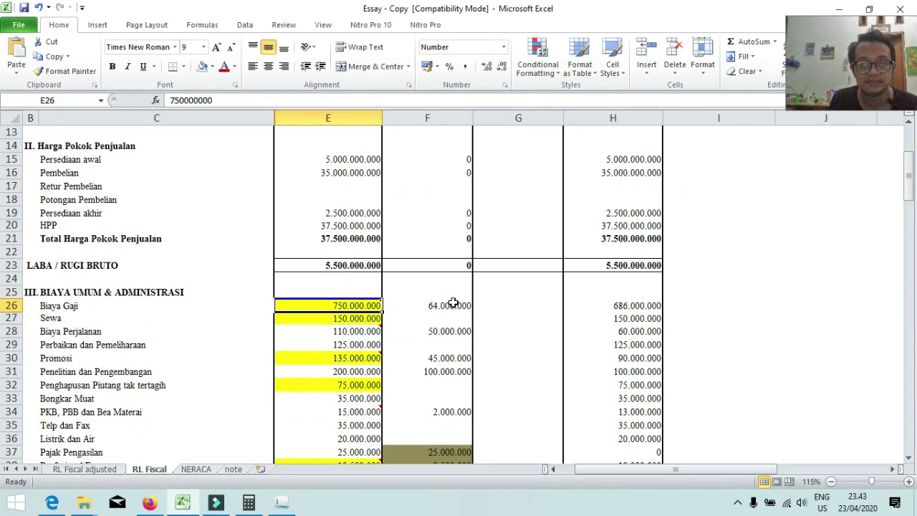
pyautogui.click(451, 305)
pyautogui.click(593, 308)
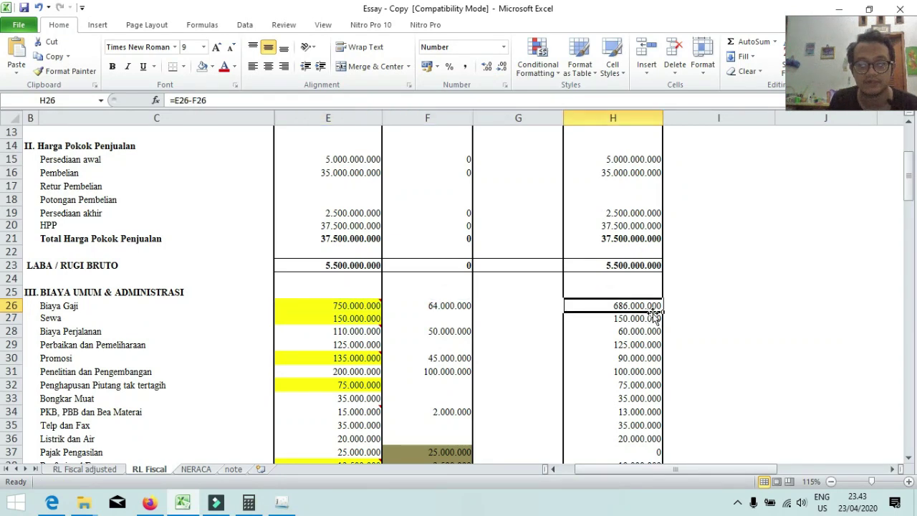
# - Compare Biaya Gaji's positive fiscal correction with its fiscal amount formula, checking both against the report's column headings
pyautogui.click(455, 305)
pyautogui.scroll(4, 452, 305)
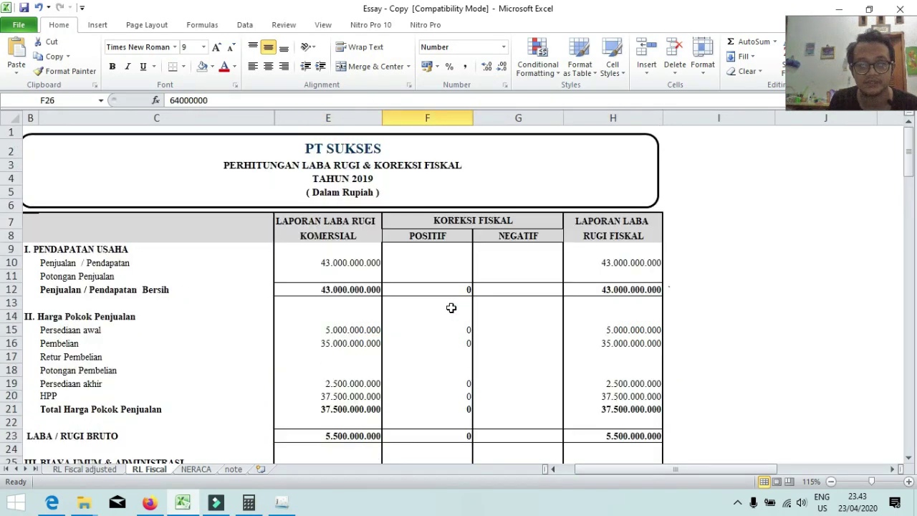
pyautogui.scroll(-3, 456, 307)
pyautogui.click(620, 345)
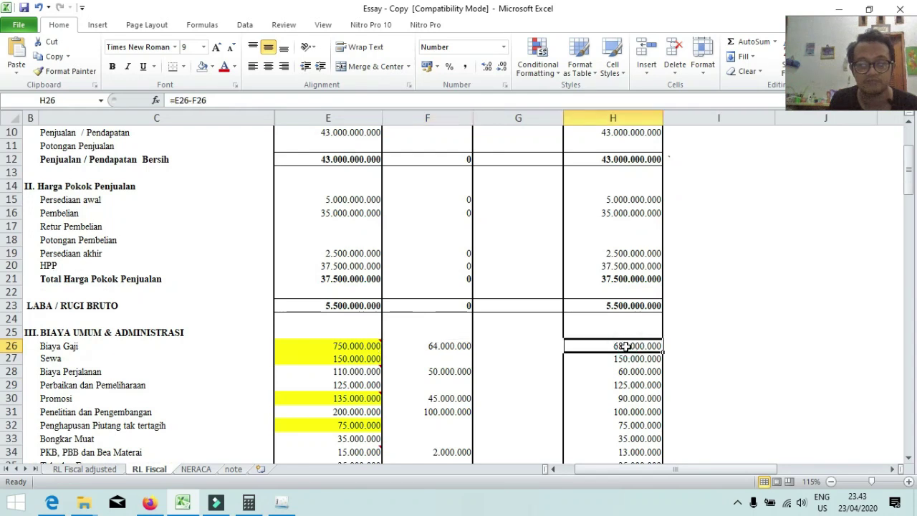
pyautogui.click(437, 346)
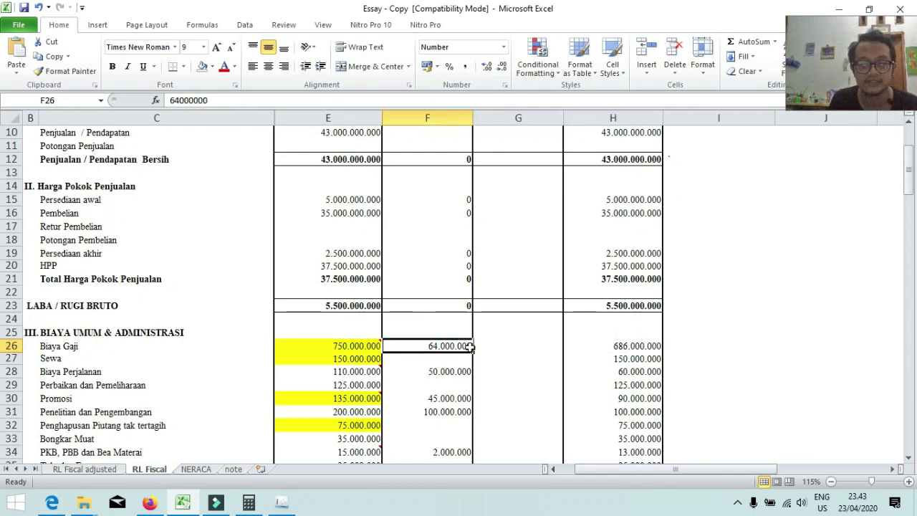
pyautogui.click(636, 347)
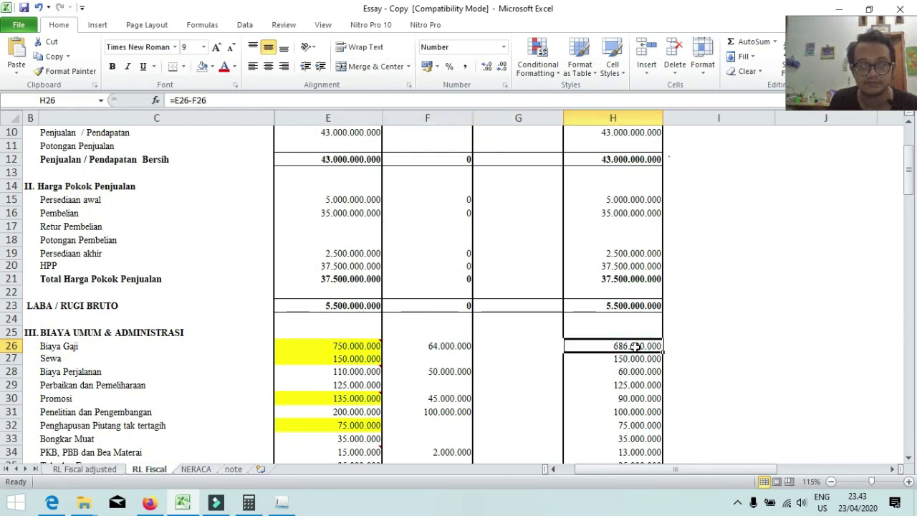
# - Inspect Biaya Gaji's negative fiscal correction cell alongside its fiscal amount in the profit and loss report
pyautogui.scroll(2, 537, 374)
pyautogui.scroll(-2, 510, 358)
pyautogui.click(507, 346)
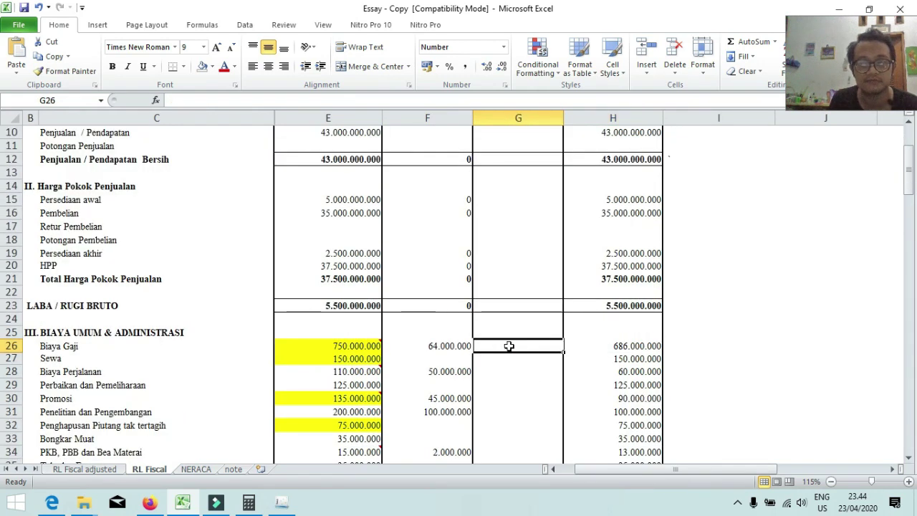
pyautogui.scroll(-1, 508, 346)
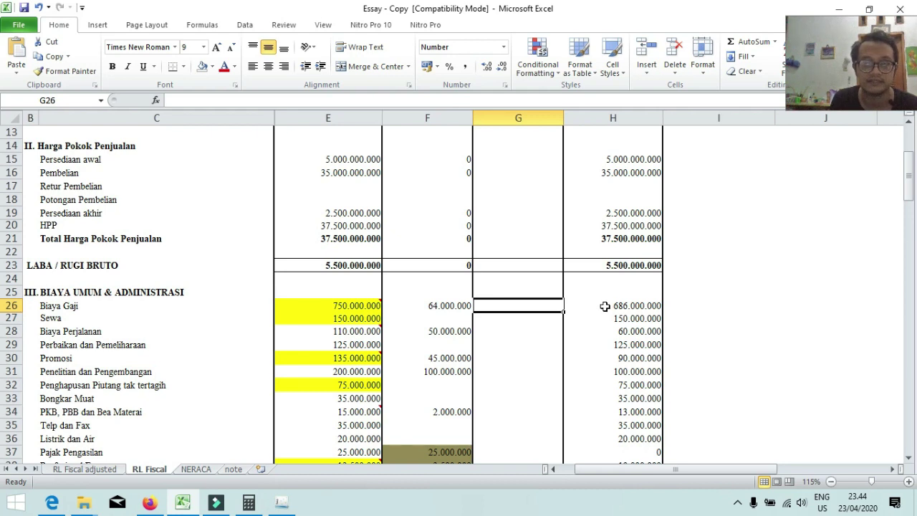
pyautogui.scroll(2, 604, 306)
pyautogui.scroll(-1, 565, 310)
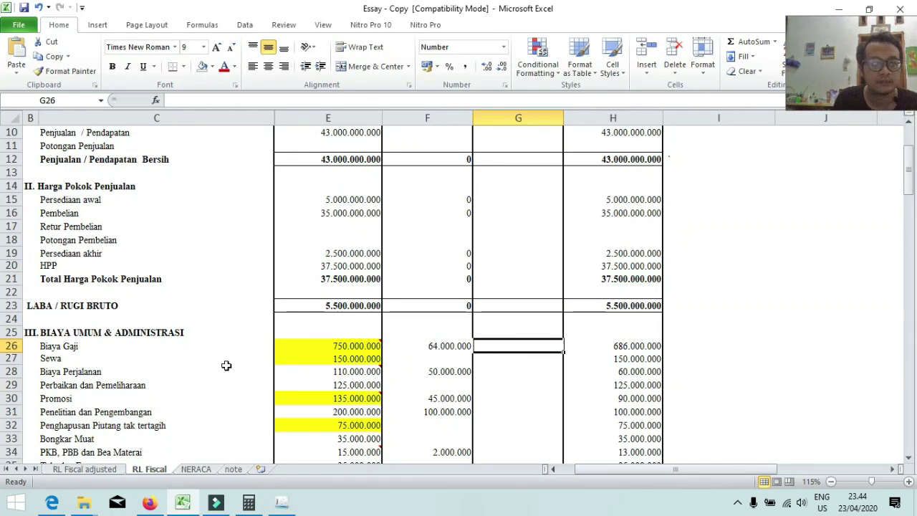
# - Check the Sewa expense's commercial amount and read the comment attached to Biaya Perjalanan's commercial amount
pyautogui.click(396, 357)
pyautogui.click(362, 356)
pyautogui.scroll(-1, 402, 359)
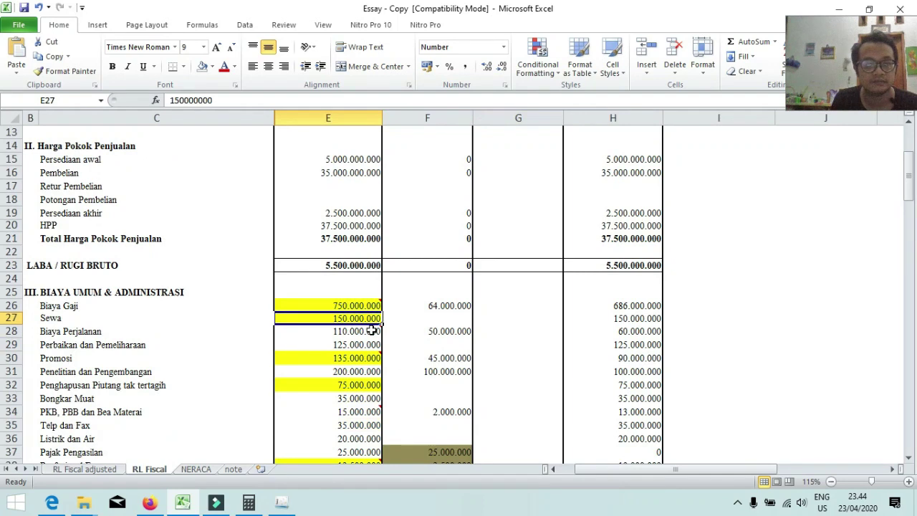
pyautogui.click(307, 330)
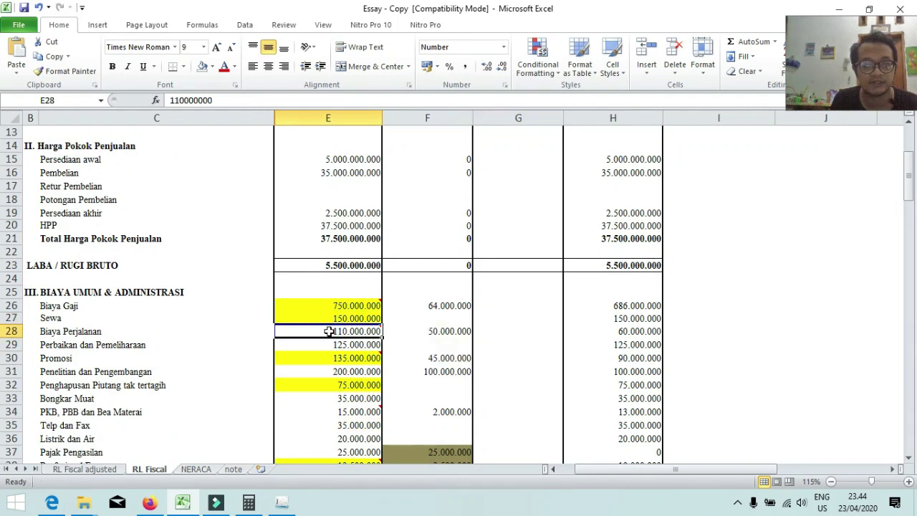
pyautogui.moveTo(329, 331)
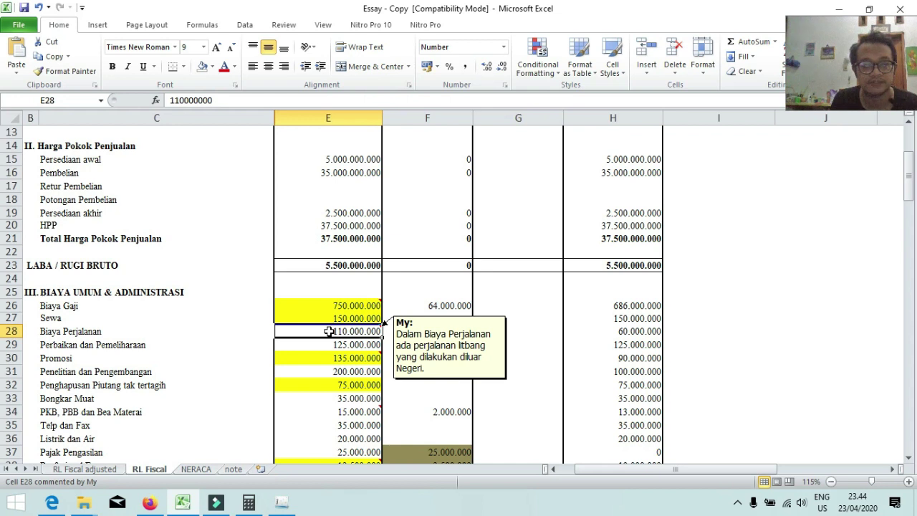
pyautogui.click(370, 346)
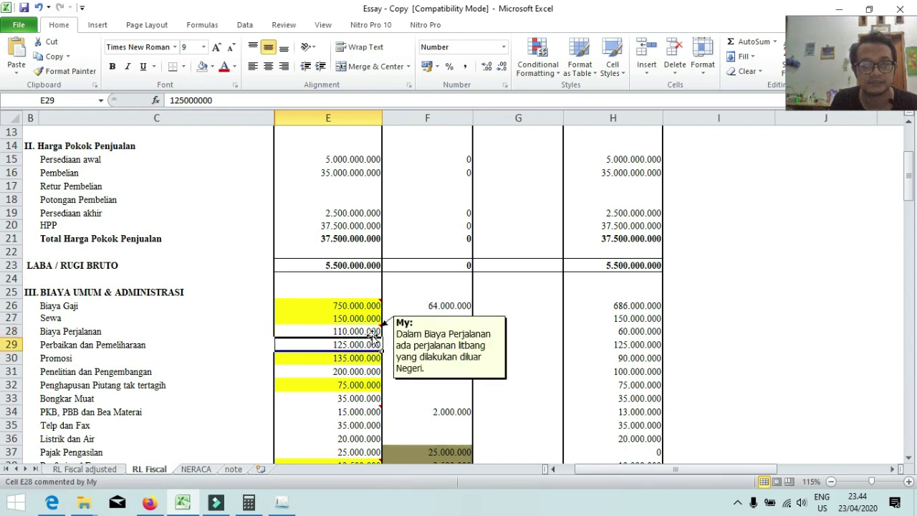
pyautogui.click(371, 332)
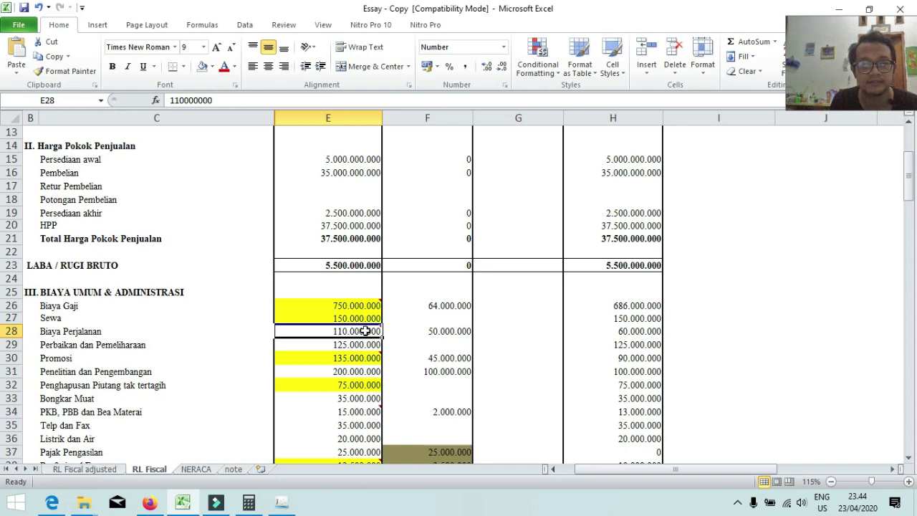
# - Trace Biaya Perjalanan from its commercial amount through the positive fiscal correction to the fiscal amount's formula
pyautogui.click(458, 332)
pyautogui.click(355, 333)
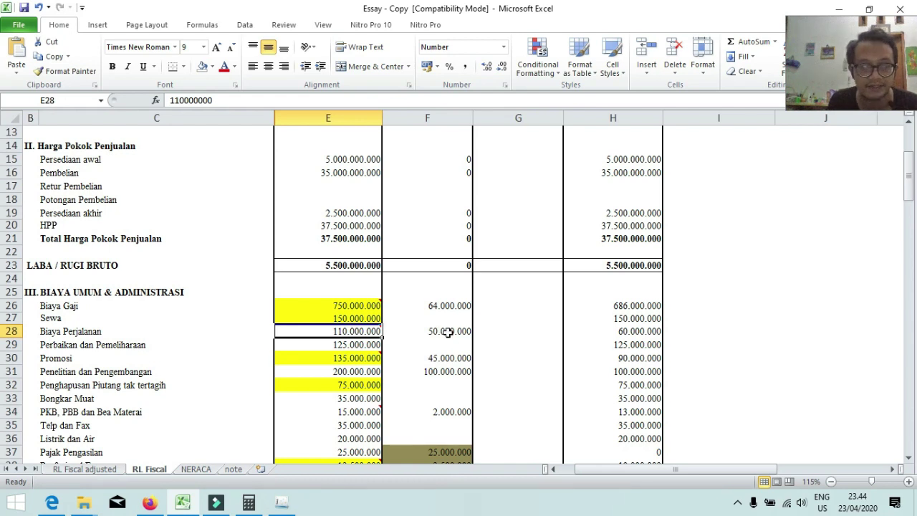
pyautogui.click(456, 332)
pyautogui.click(612, 331)
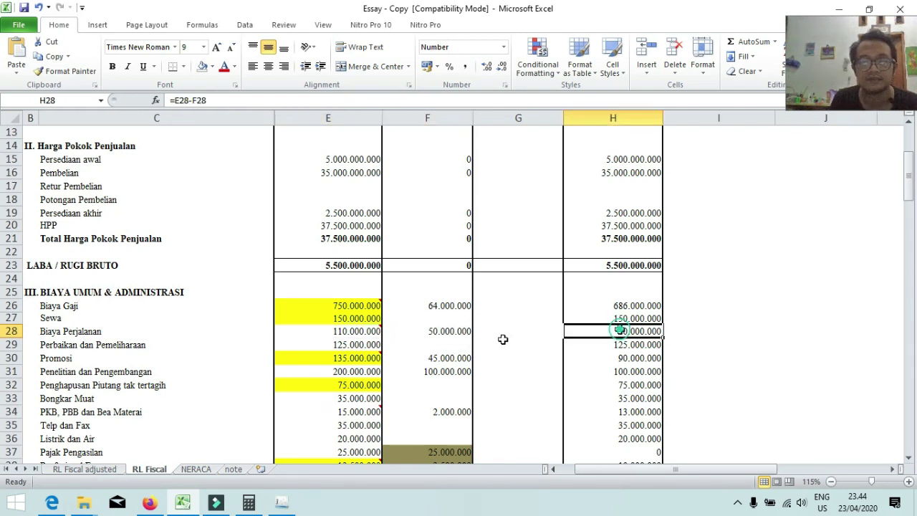
pyautogui.click(353, 331)
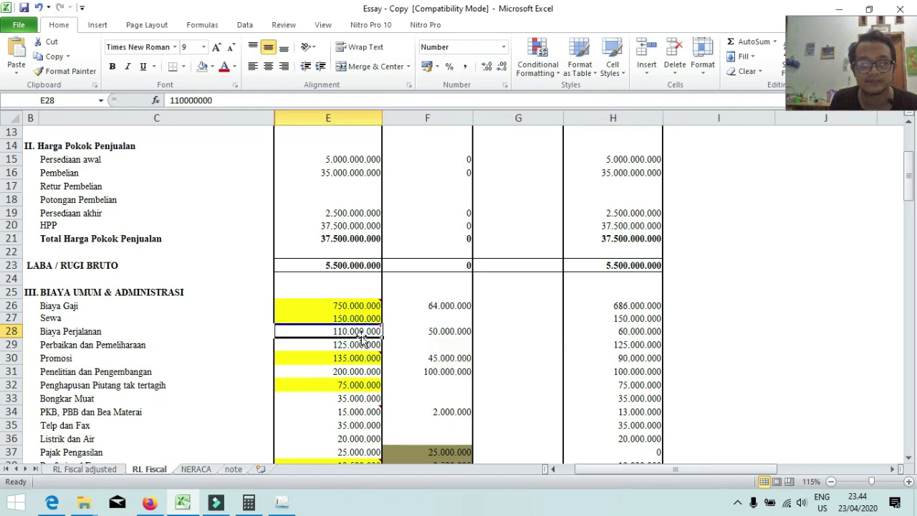
pyautogui.click(613, 330)
pyautogui.scroll(-1, 614, 331)
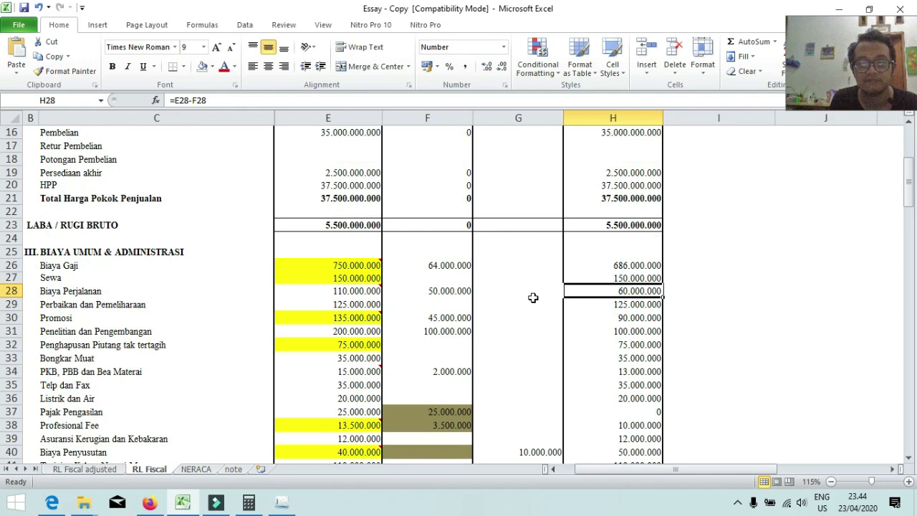
pyautogui.click(640, 292)
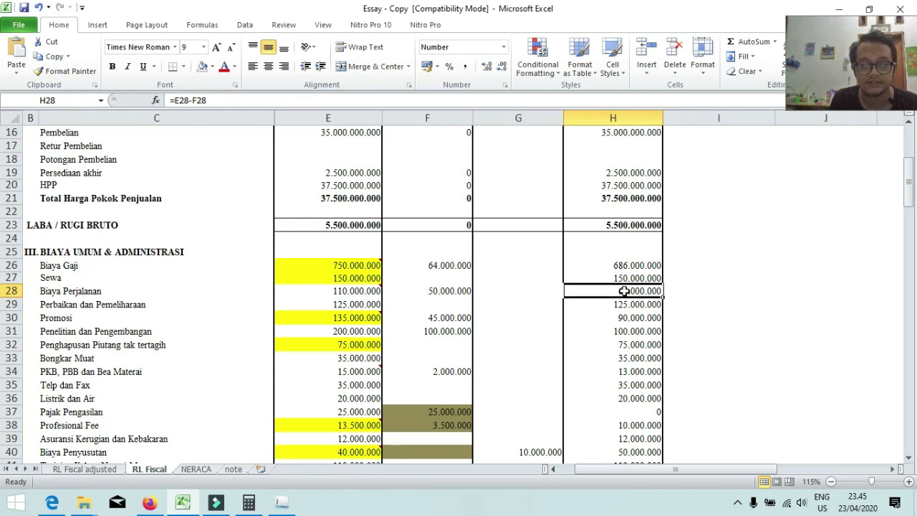
# - Examine the fiscal total of JUMLAH BIAYA UMUM & ADMINISTRASI, and return to Biaya Perjalanan's positive correction
pyautogui.scroll(-4, 608, 399)
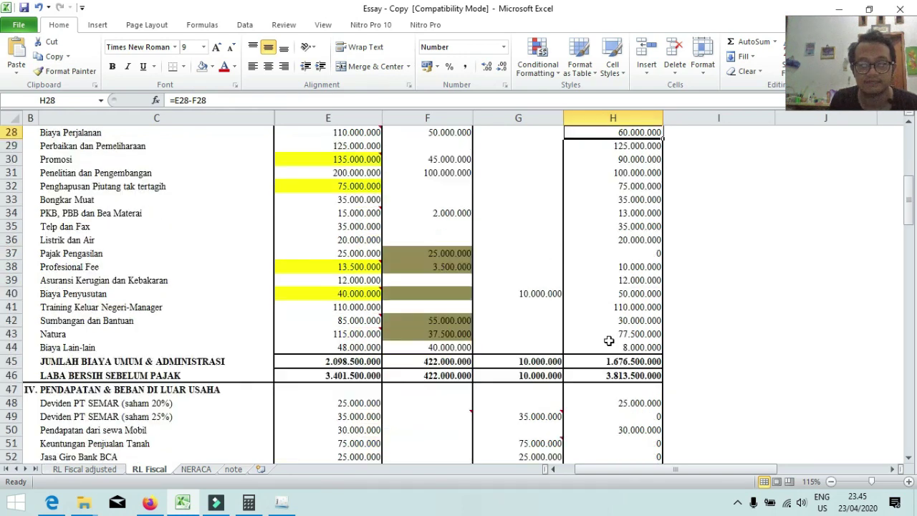
pyautogui.scroll(2, 610, 348)
pyautogui.click(631, 440)
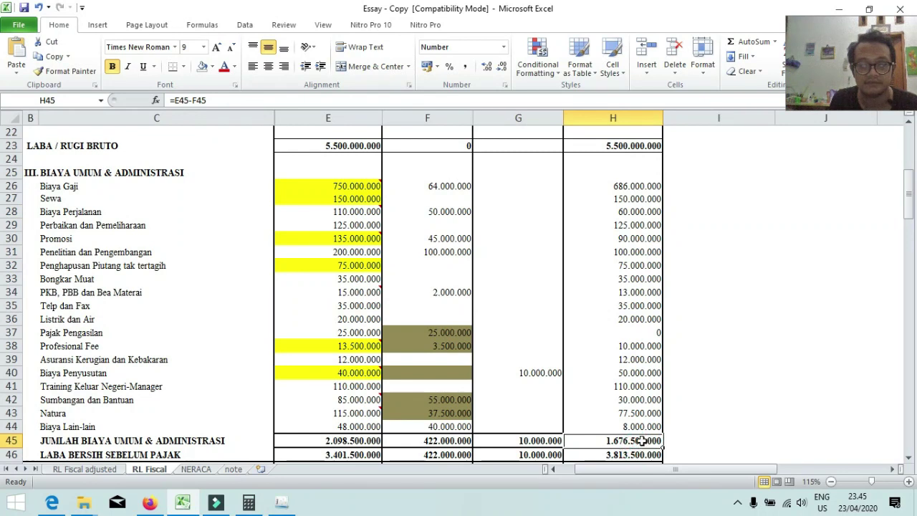
pyautogui.scroll(1, 429, 219)
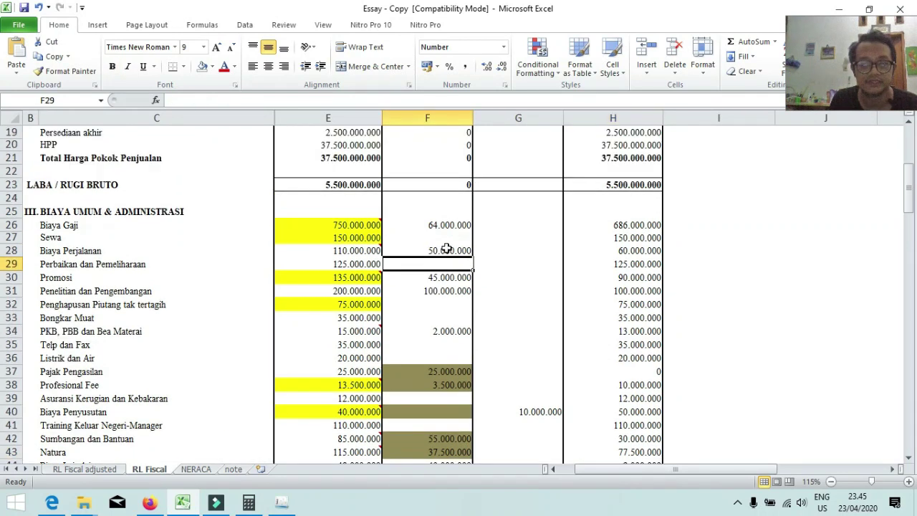
pyautogui.click(432, 250)
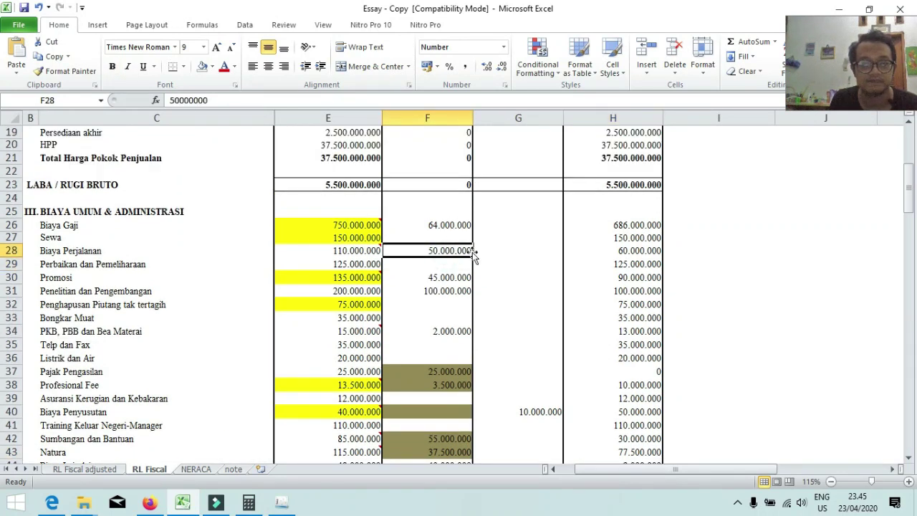
# - Compare the Promosi expense's commercial amount with its positive fiscal correction
pyautogui.click(328, 278)
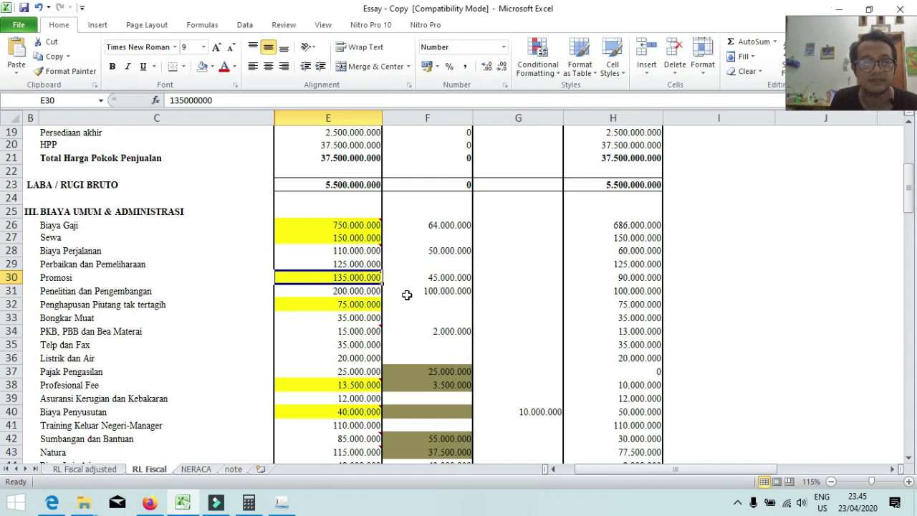
pyautogui.click(445, 277)
pyautogui.scroll(-1, 497, 272)
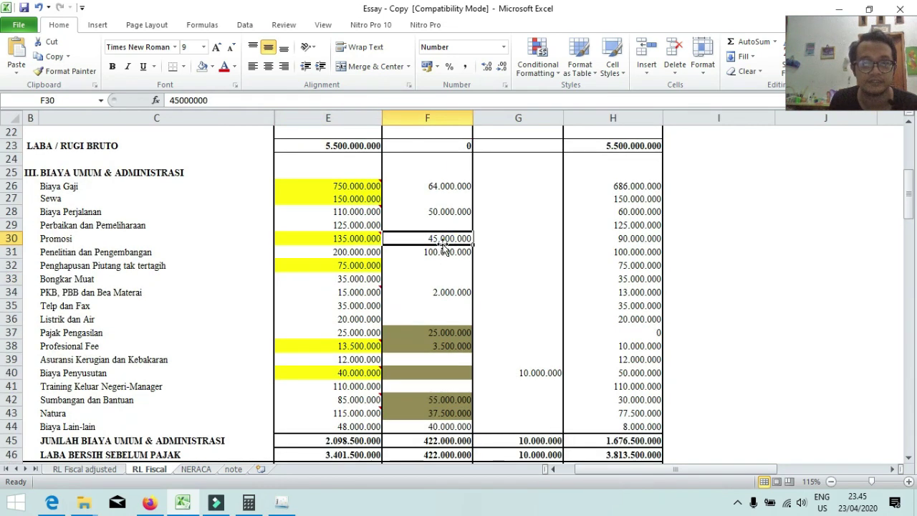
# - Replace the comment text on Promosi's commercial amount in E30 with "Harus Dafnom"
pyautogui.click(364, 237)
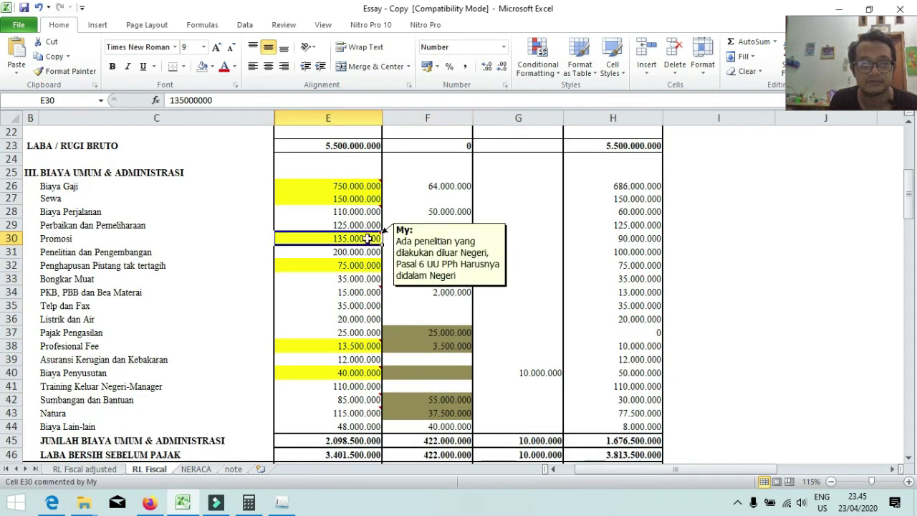
pyautogui.rightClick(363, 252)
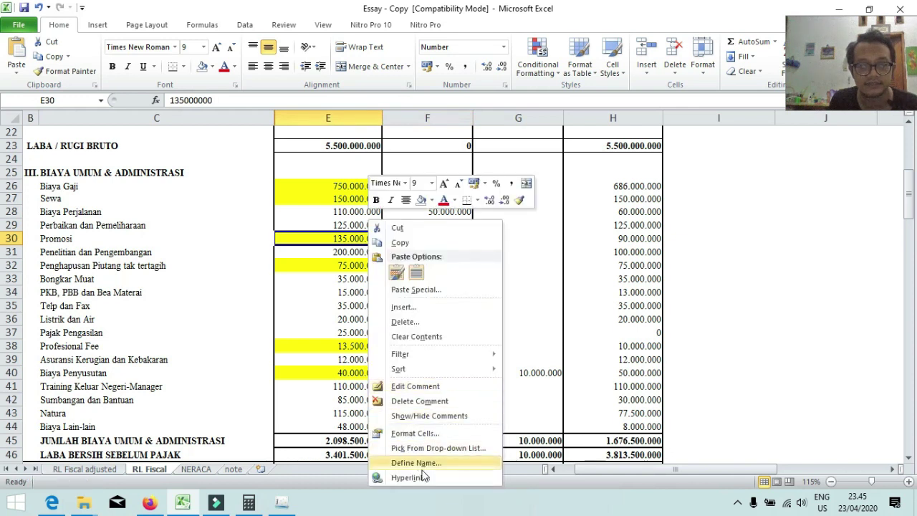
pyautogui.click(423, 386)
pyautogui.moveTo(456, 277); pyautogui.dragTo(401, 241)
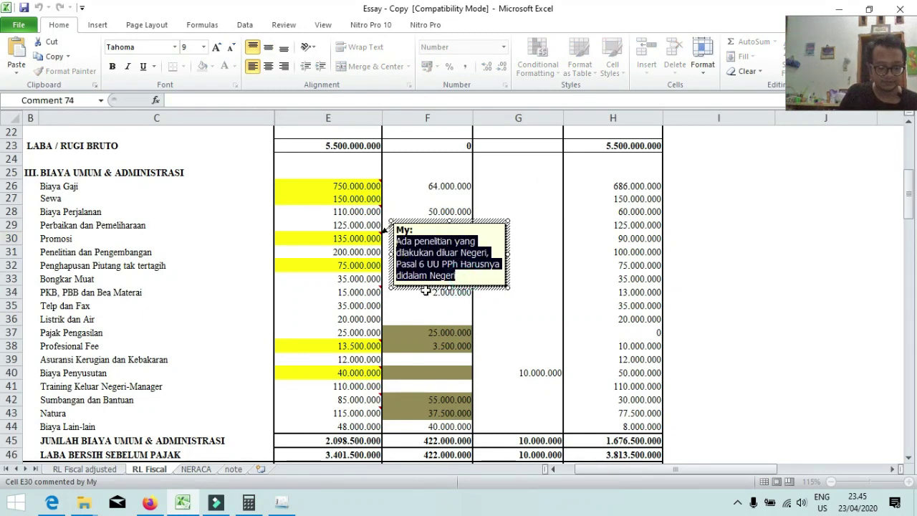
pyautogui.write('Harus Daf')
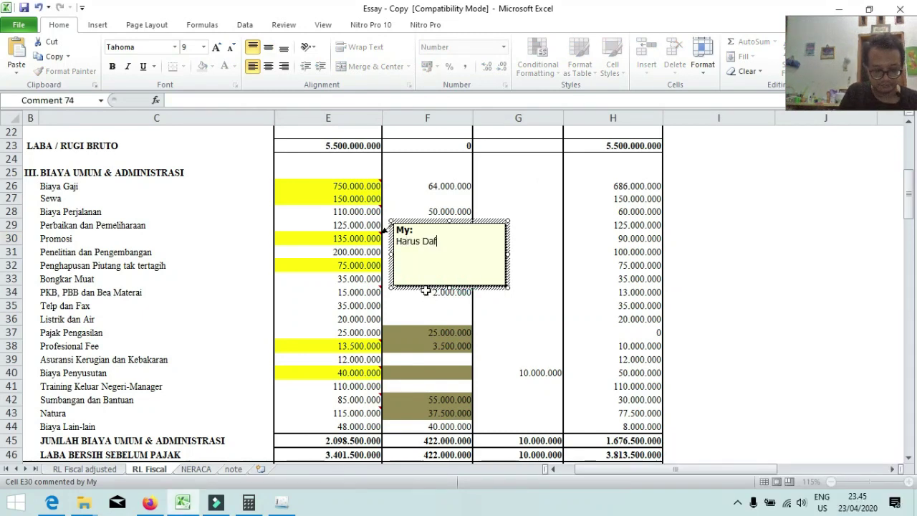
pyautogui.write('nom')
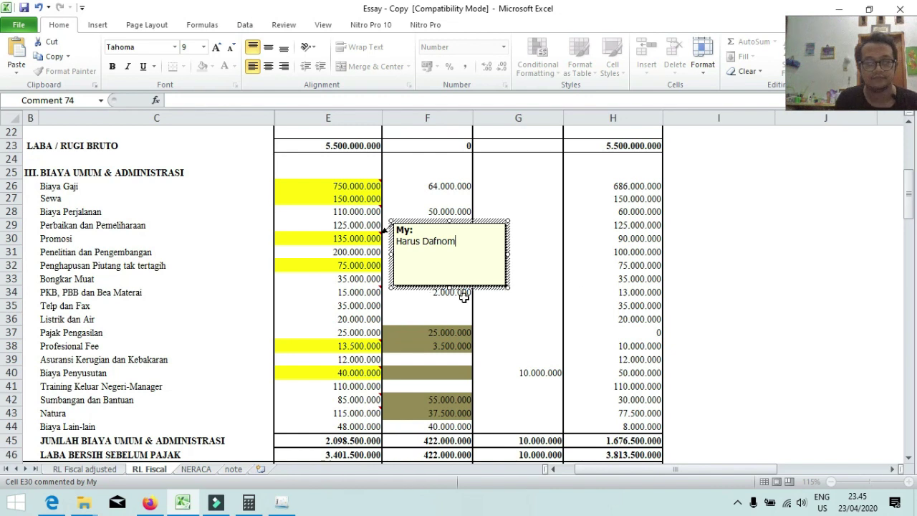
pyautogui.click(322, 267)
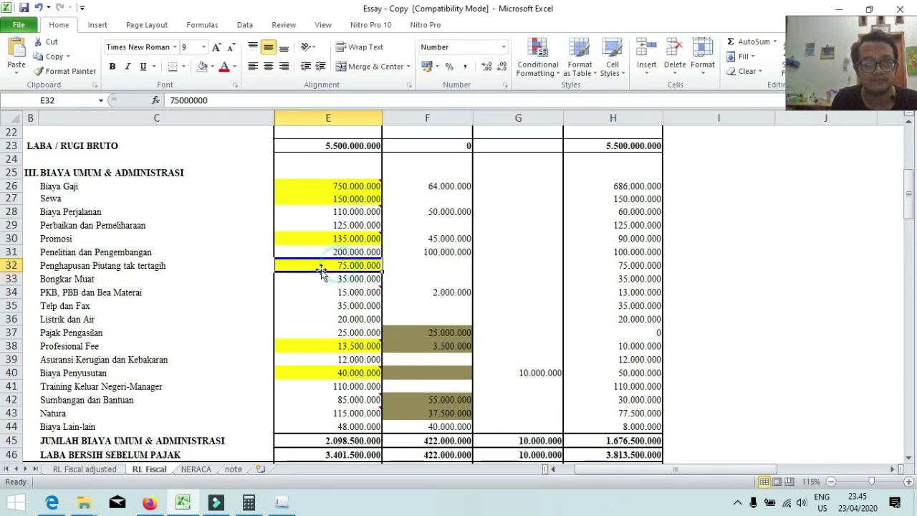
# - Examine the Penghapusan Piutang tak tertagih row's label, commercial amount and positive fiscal correction cell
pyautogui.click(429, 266)
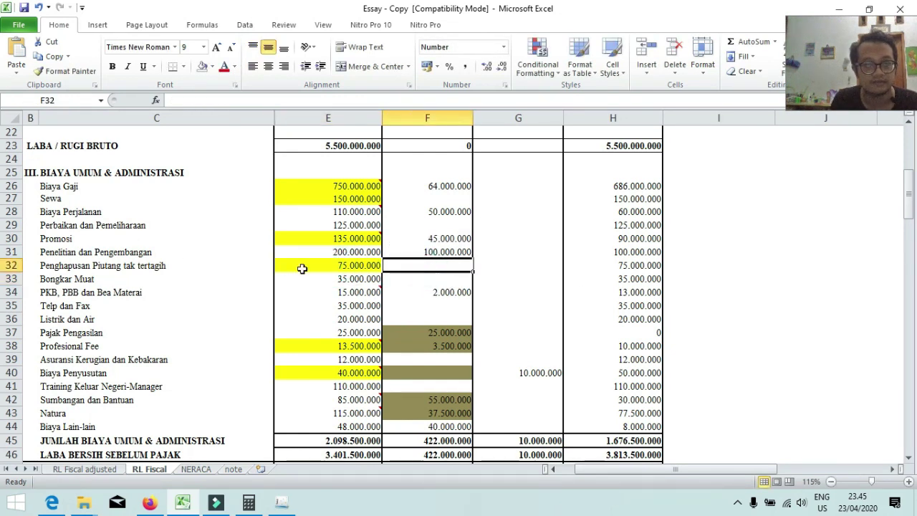
pyautogui.click(200, 267)
pyautogui.click(345, 265)
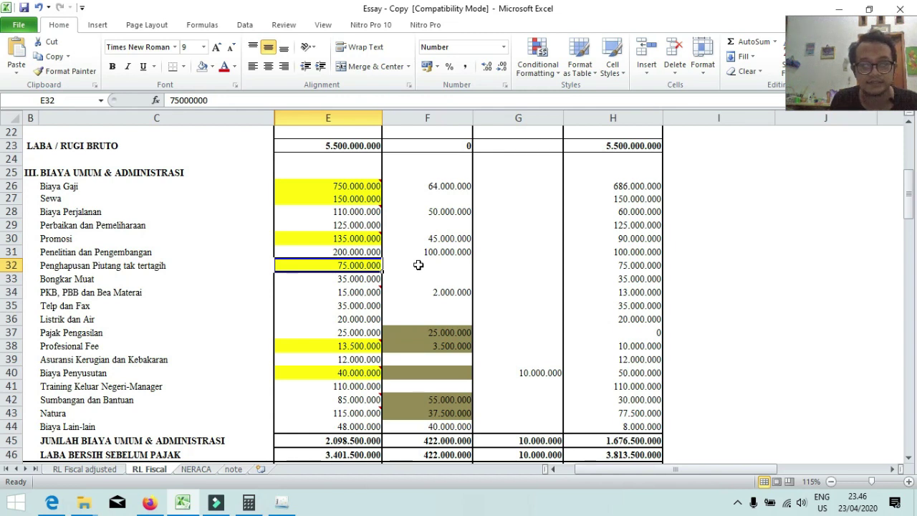
pyautogui.click(419, 265)
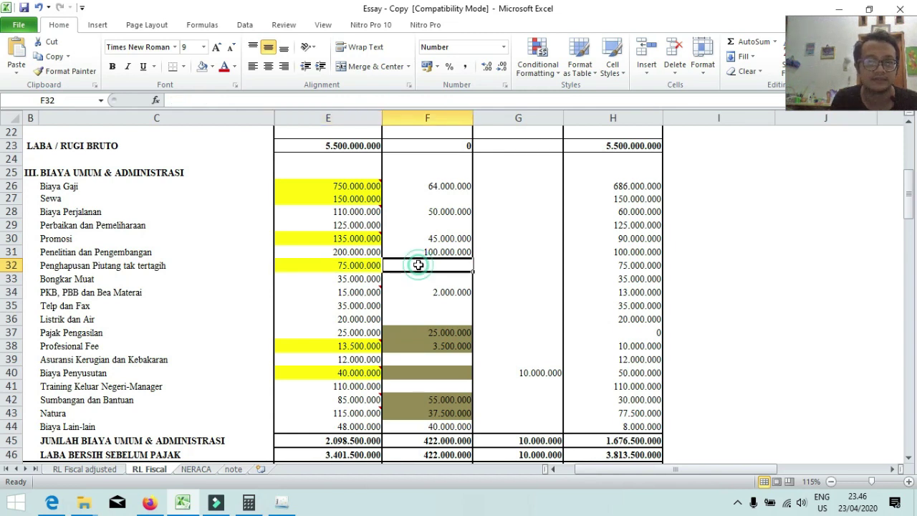
pyautogui.click(82, 278)
pyautogui.click(82, 265)
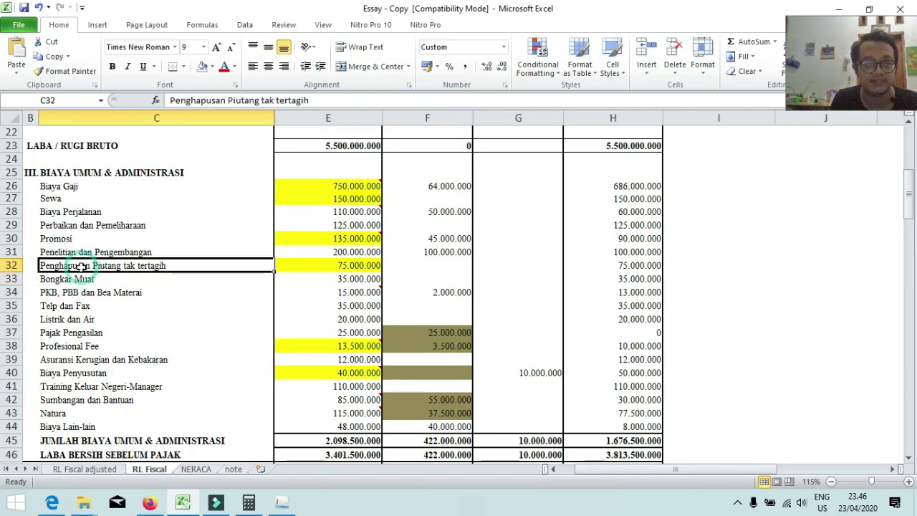
pyautogui.click(358, 266)
pyautogui.click(106, 265)
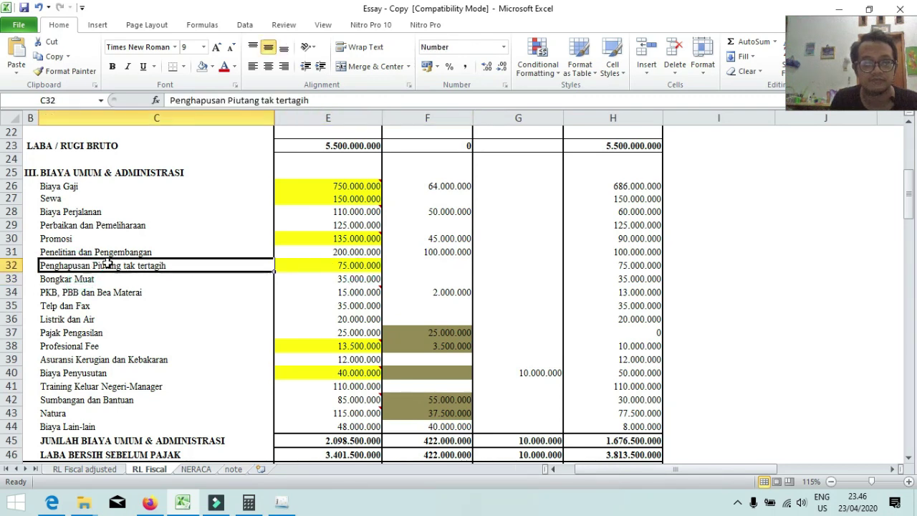
pyautogui.click(328, 267)
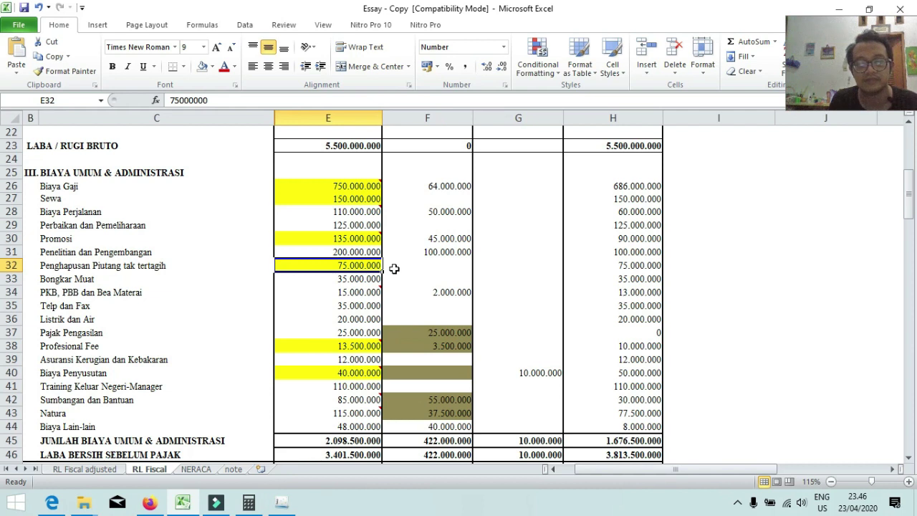
# - Compare Penghapusan Piutang tak tertagih's positive fiscal correction cell with its commercial amount
pyautogui.click(395, 268)
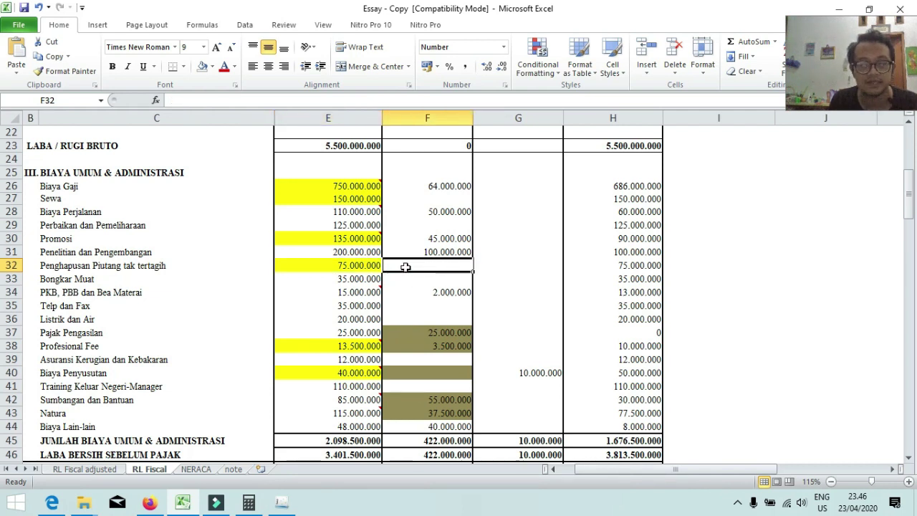
pyautogui.click(358, 266)
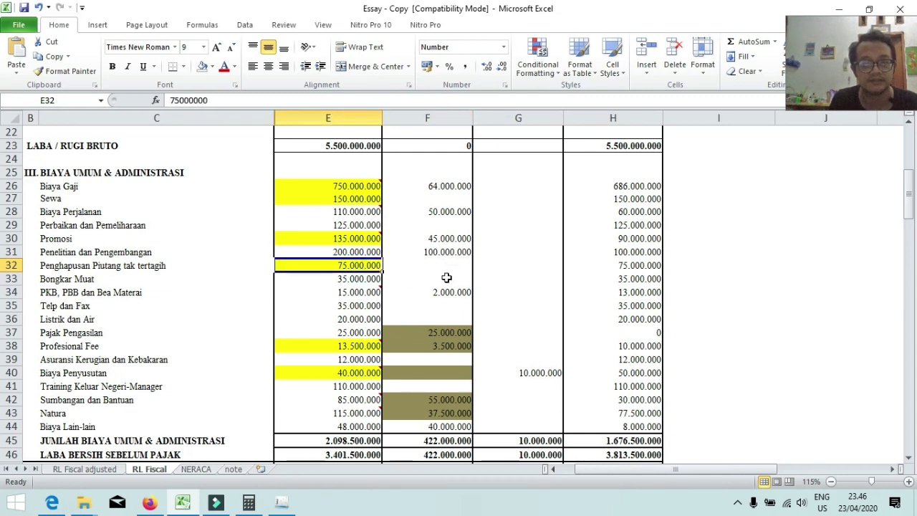
# - Examine the PKB, PBB dan Bea Materai row's label and commercial amount
pyautogui.scroll(-1, 446, 277)
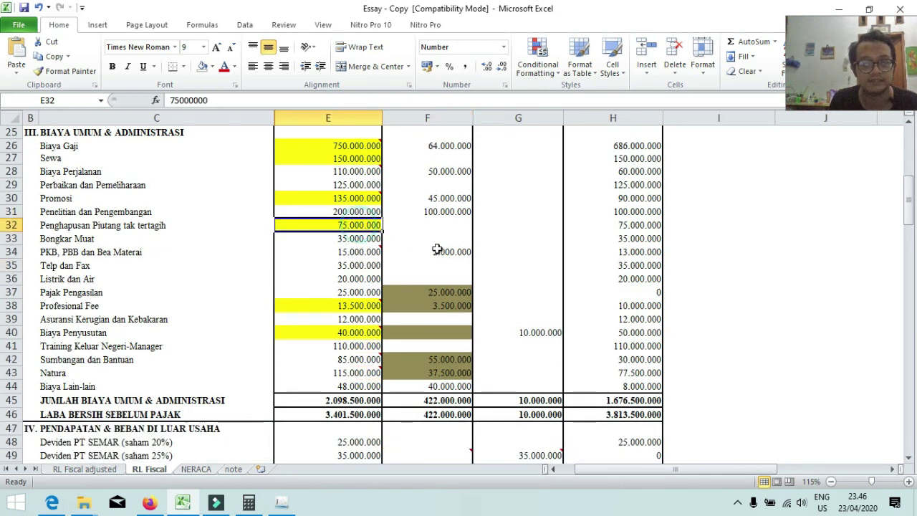
pyautogui.click(364, 263)
pyautogui.click(261, 255)
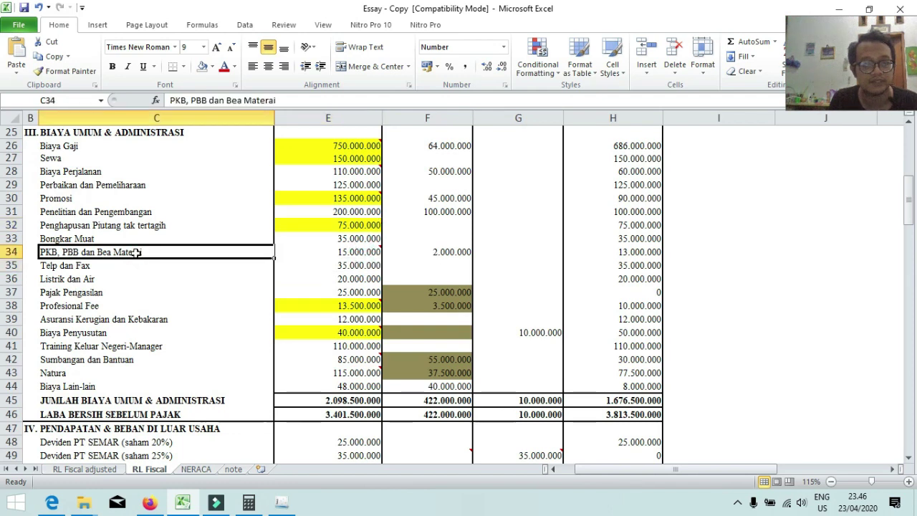
pyautogui.click(291, 252)
pyautogui.click(72, 255)
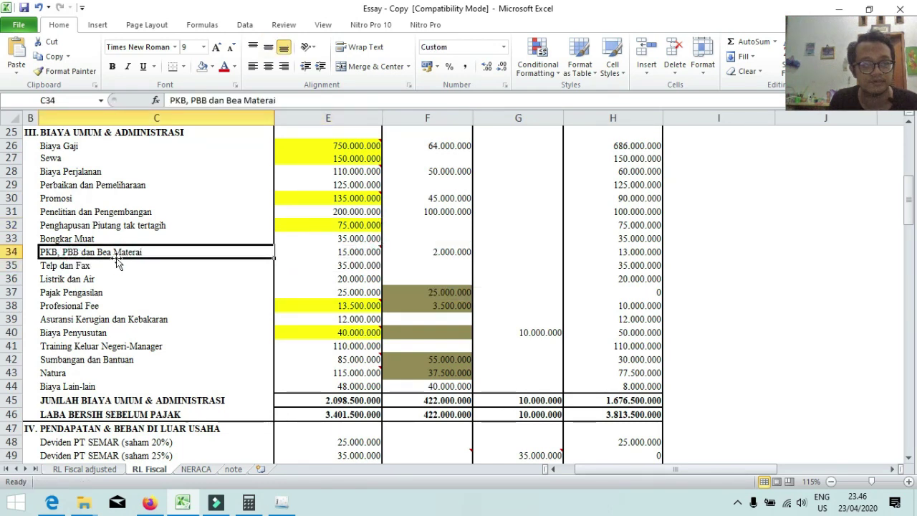
pyautogui.click(341, 252)
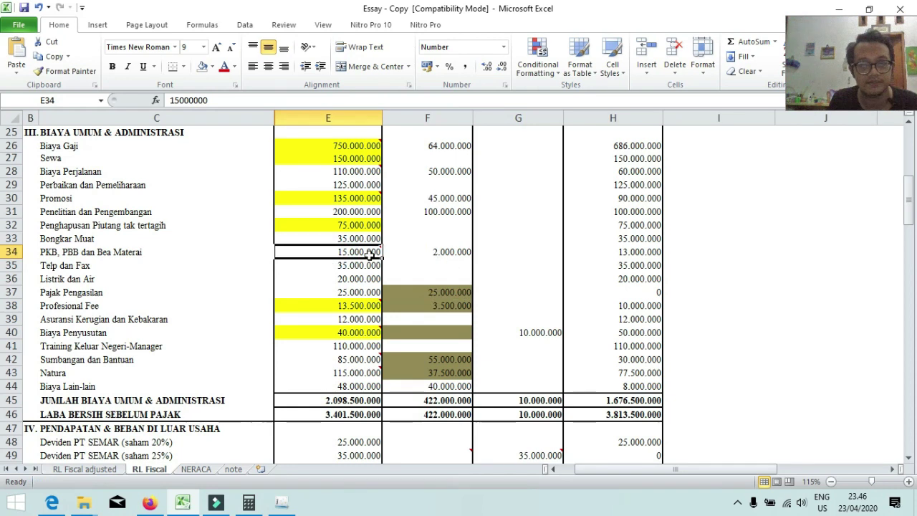
pyautogui.click(123, 255)
pyautogui.click(311, 253)
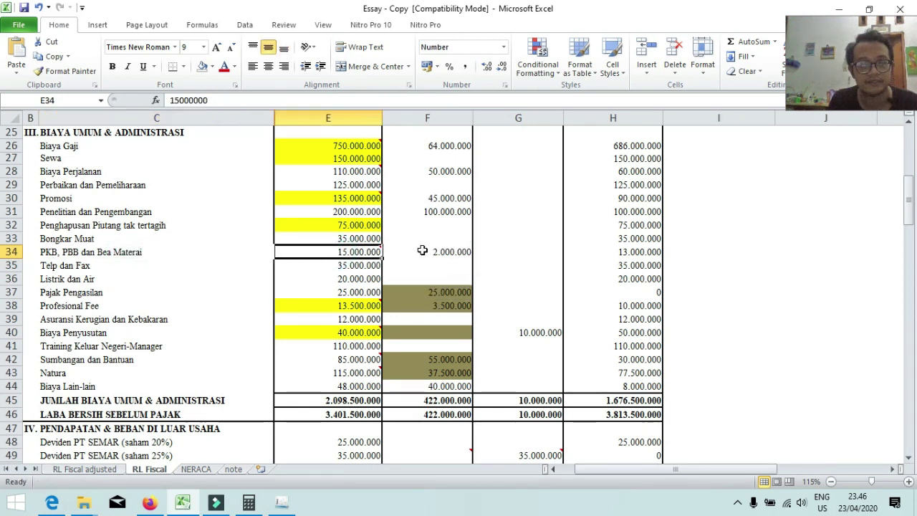
# - Compare PKB, PBB dan Bea Materai's positive fiscal correction with its commercial amount, and read the comment on E34
pyautogui.click(454, 252)
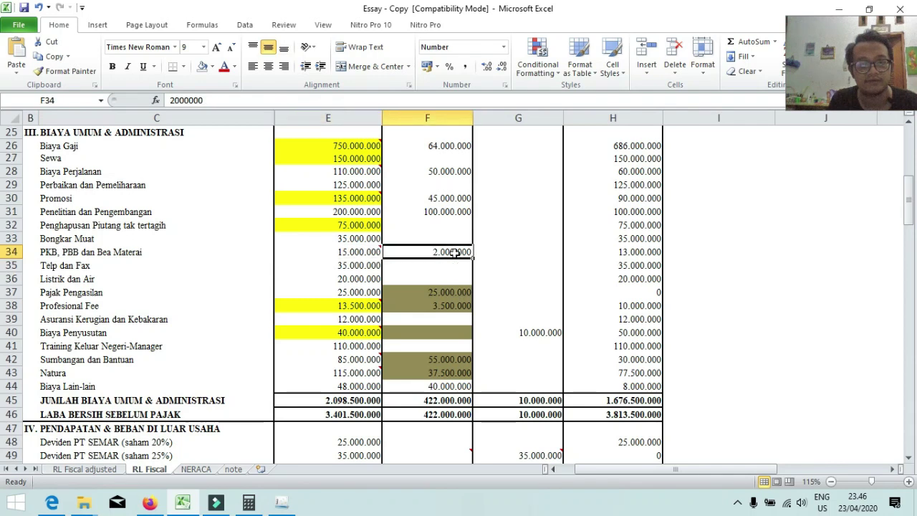
pyautogui.click(360, 253)
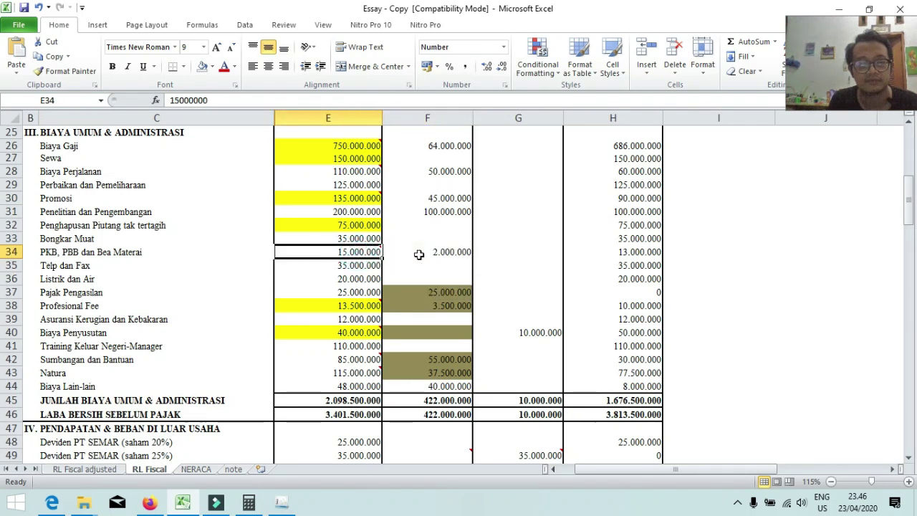
pyautogui.click(418, 255)
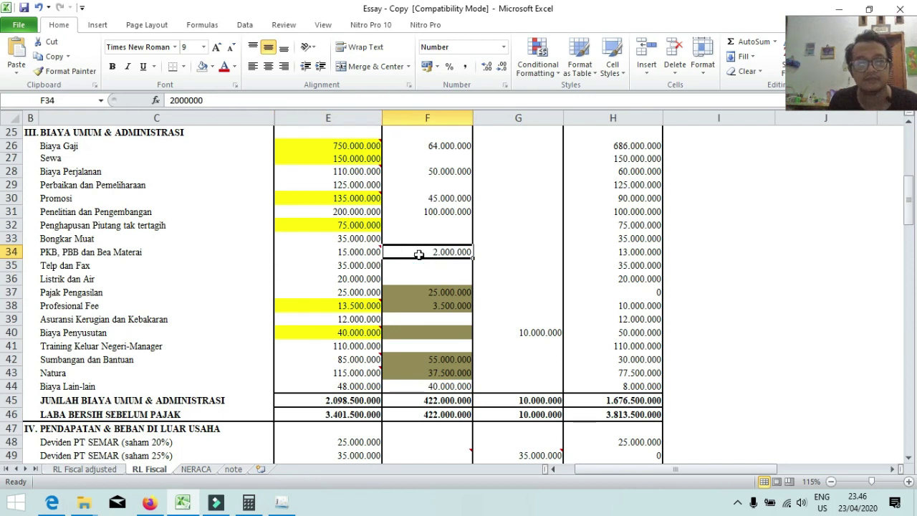
pyautogui.click(363, 254)
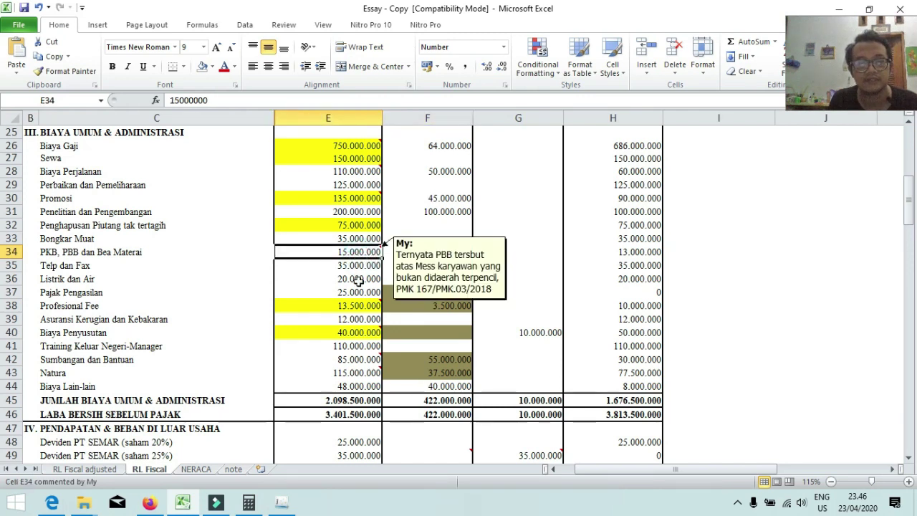
pyautogui.click(362, 290)
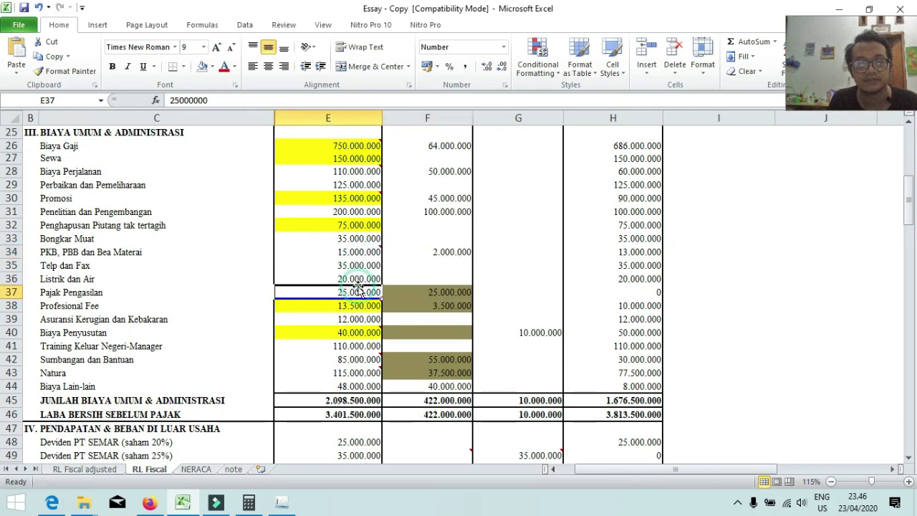
pyautogui.click(466, 253)
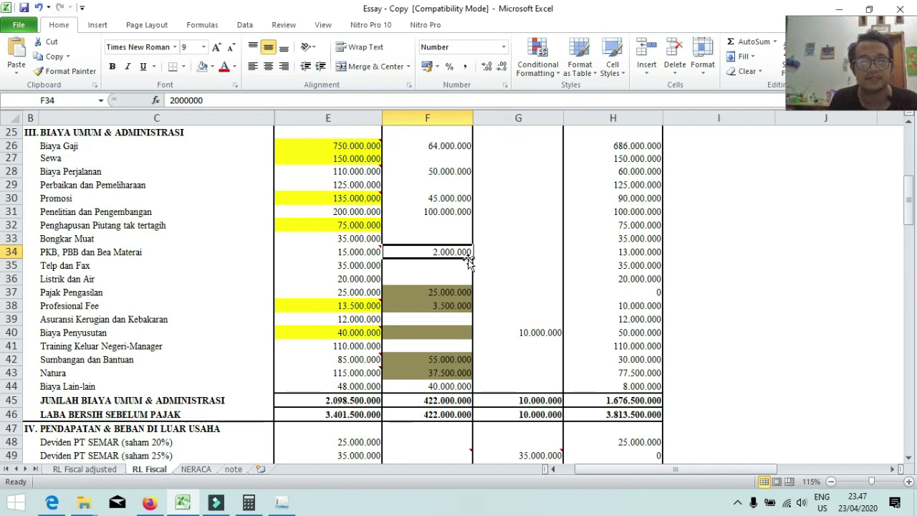
# - Compare Pajak Pengasilan's commercial amount in E37 with its positive fiscal correction in F37
pyautogui.click(333, 295)
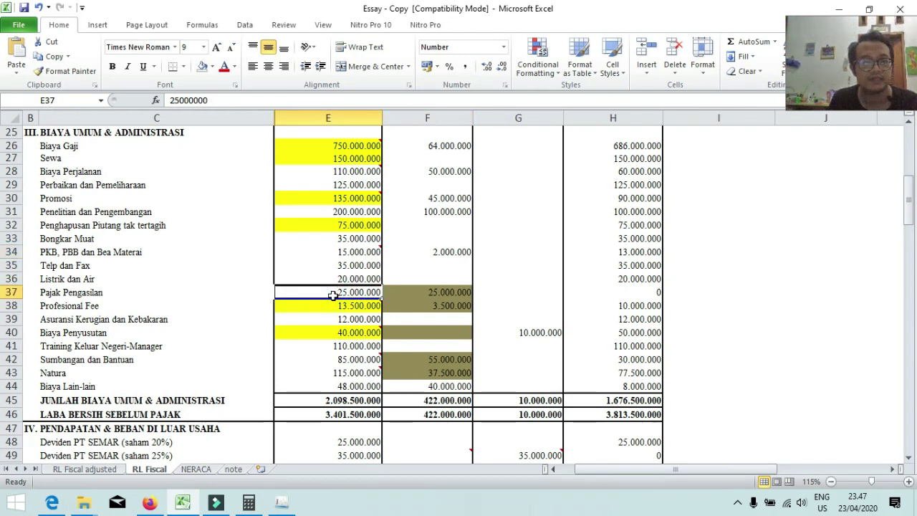
pyautogui.click(459, 290)
pyautogui.click(324, 294)
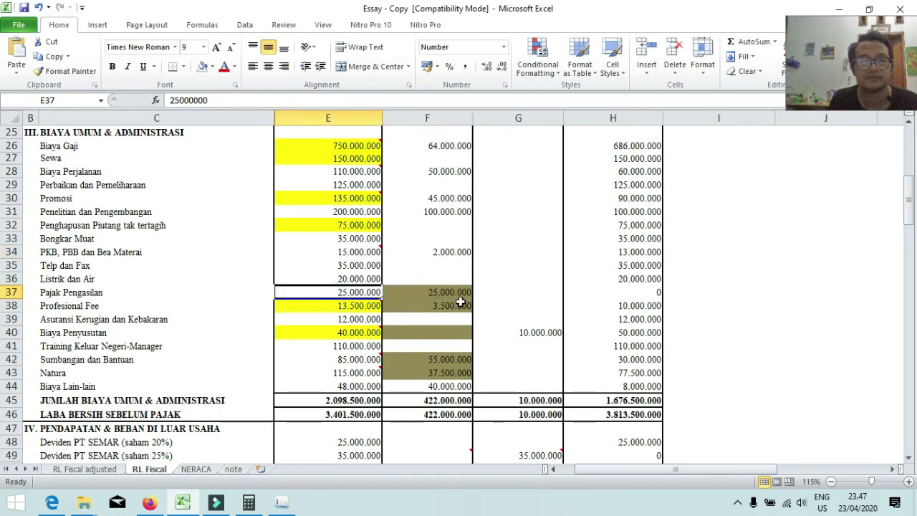
pyautogui.click(466, 294)
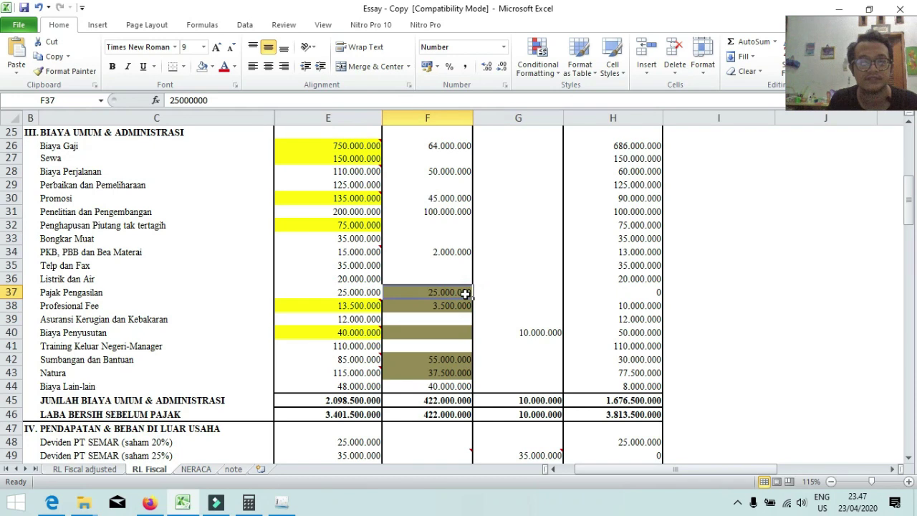
pyautogui.click(376, 296)
pyautogui.click(415, 296)
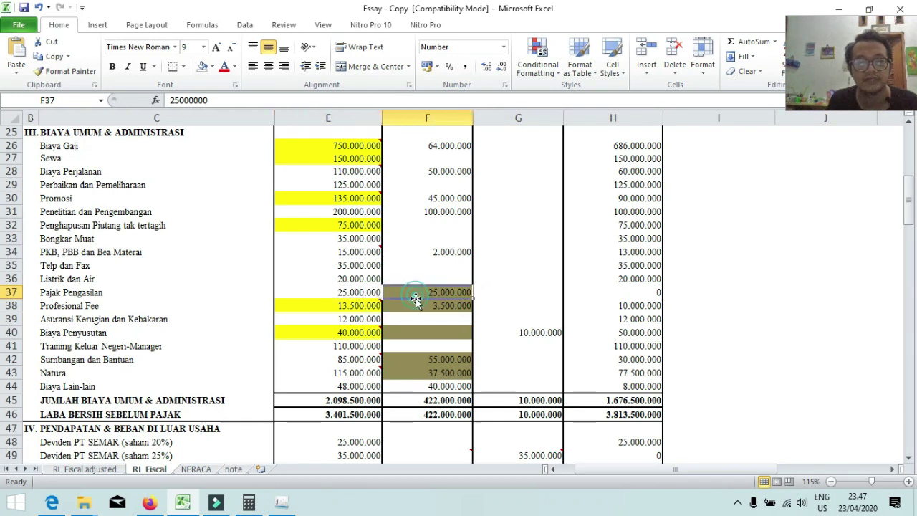
# - Check the fiscal amount formula of Pajak Pengasilan in H37 against its commercial amount and positive correction
pyautogui.scroll(-1, 374, 292)
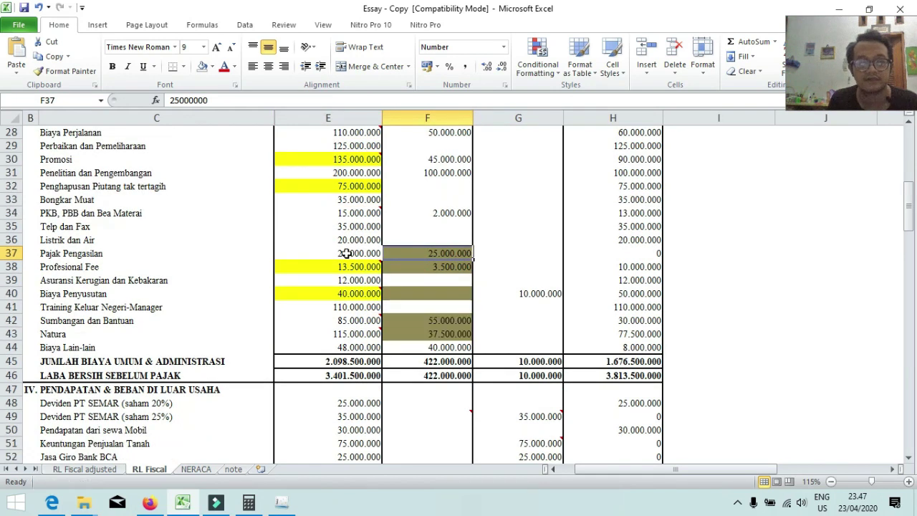
pyautogui.click(376, 255)
pyautogui.click(444, 258)
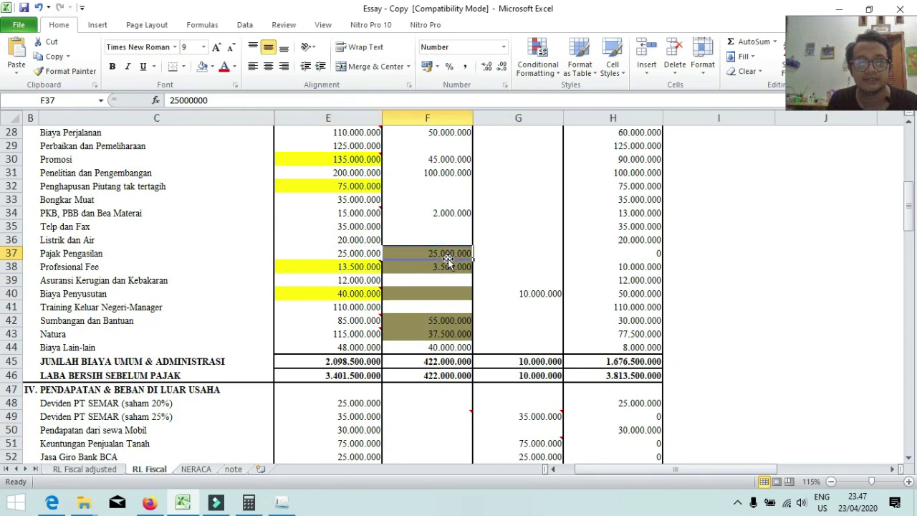
pyautogui.click(652, 254)
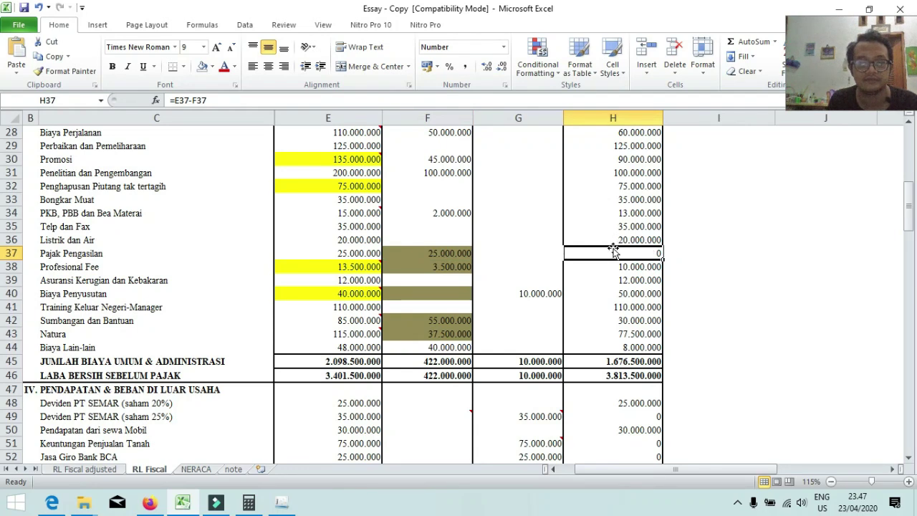
pyautogui.scroll(-1, 614, 252)
pyautogui.click(444, 213)
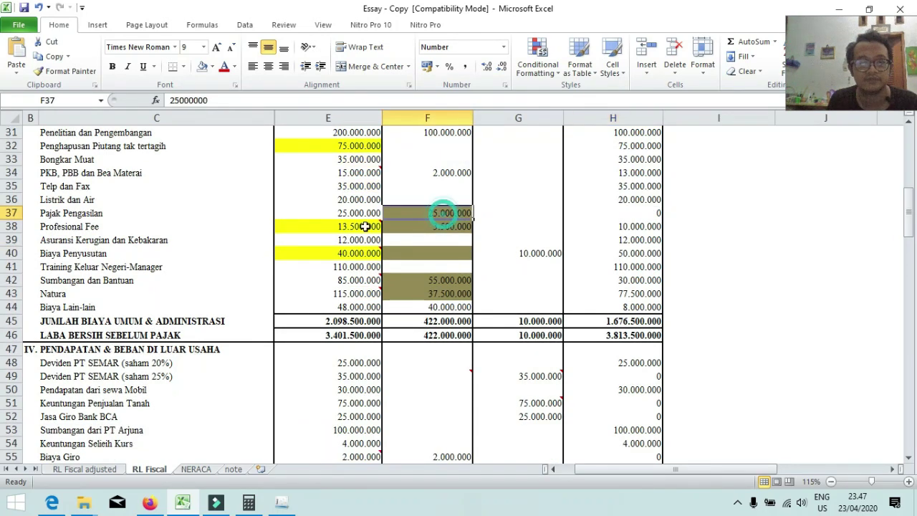
# - Examine the Profesional Fee row's label and commercial amount, and read the comment on E38
pyautogui.click(228, 227)
pyautogui.click(344, 227)
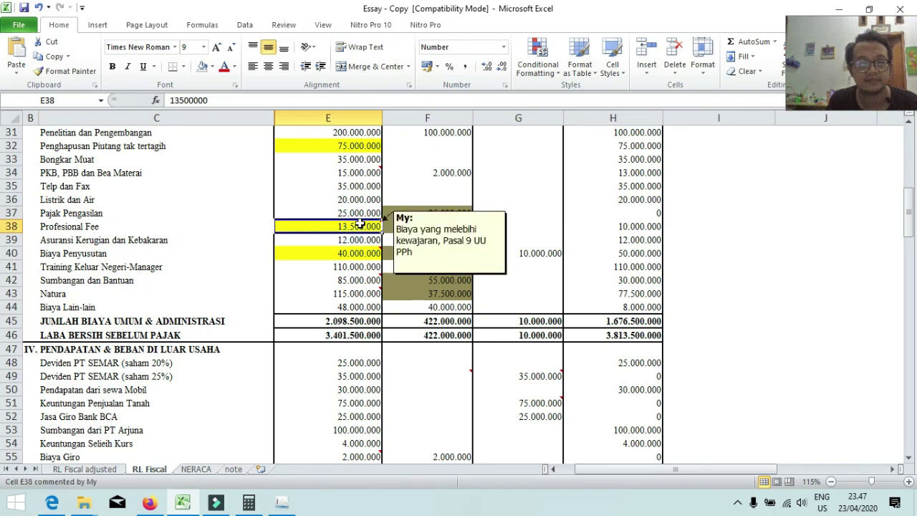
pyautogui.moveTo(370, 225)
pyautogui.moveTo(328, 229)
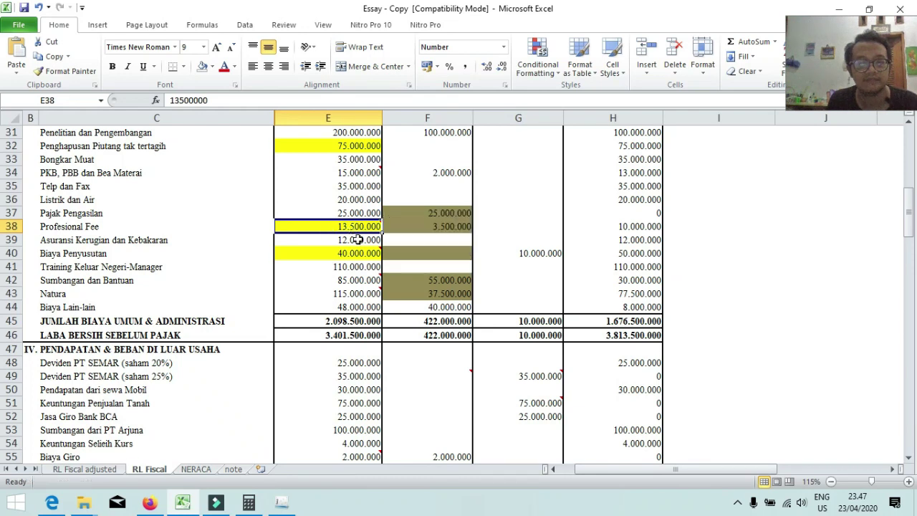
pyautogui.click(350, 239)
pyautogui.click(365, 226)
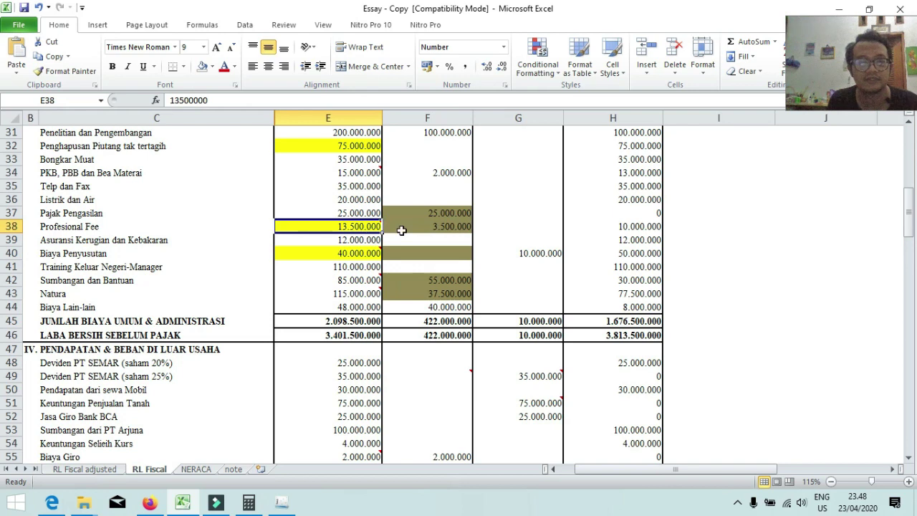
# - Compare Profesional Fee's commercial amount and positive fiscal correction with its resulting fiscal amount in H38
pyautogui.click(401, 230)
pyautogui.click(364, 227)
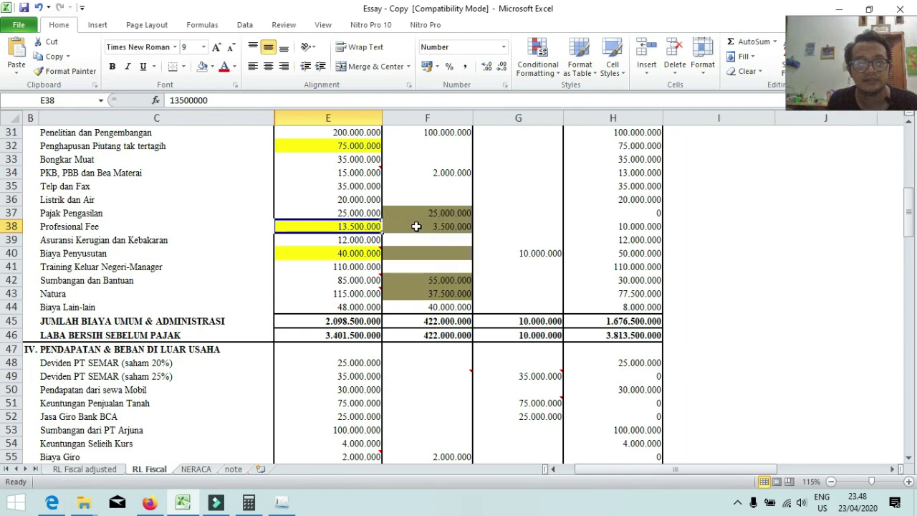
pyautogui.click(457, 227)
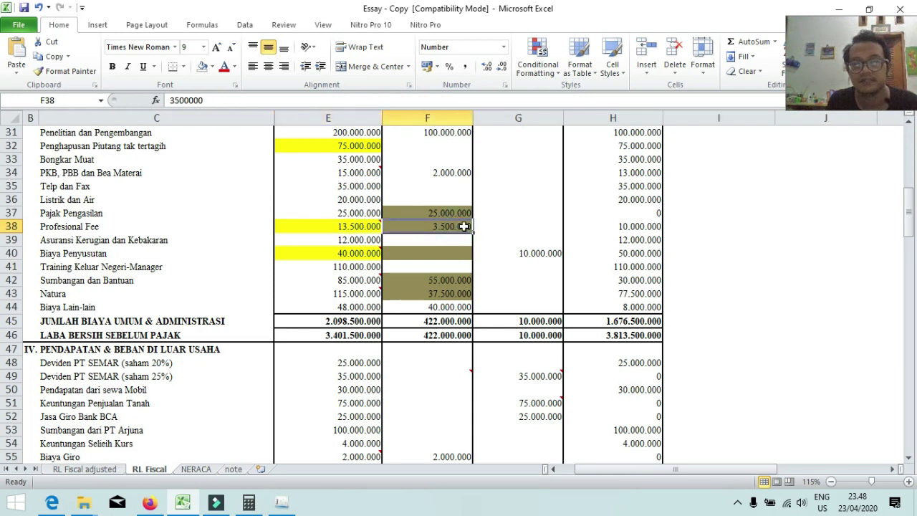
pyautogui.click(644, 227)
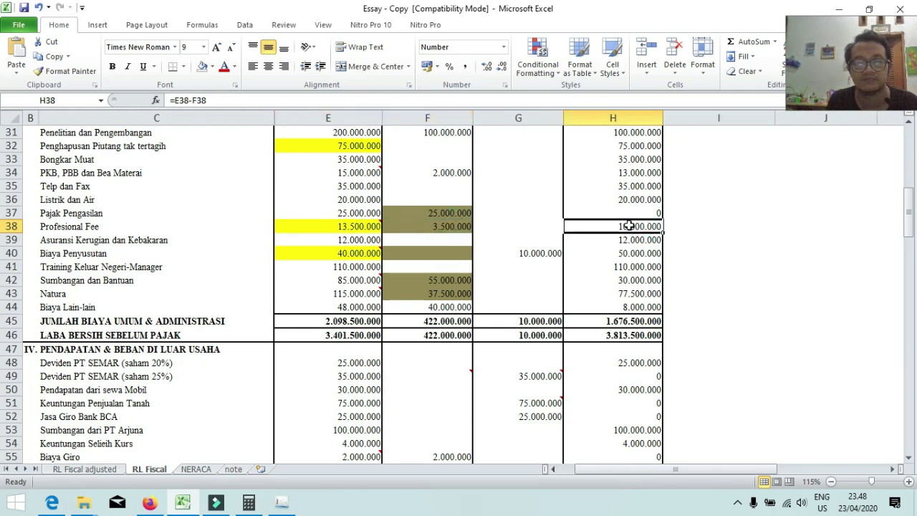
pyautogui.click(444, 231)
pyautogui.click(619, 226)
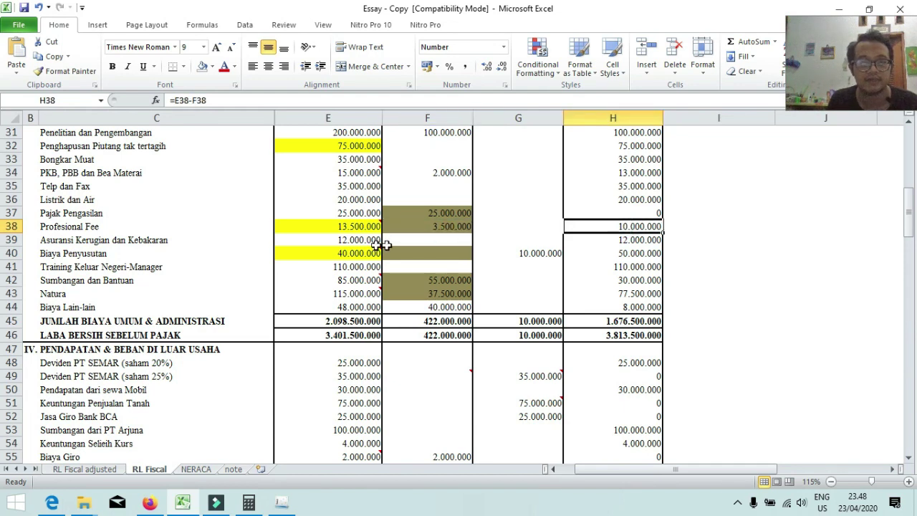
# - Examine Biaya Penyusutan's commercial amount and its positive and negative fiscal correction cells, and read the comment on E40
pyautogui.click(143, 253)
pyautogui.click(296, 252)
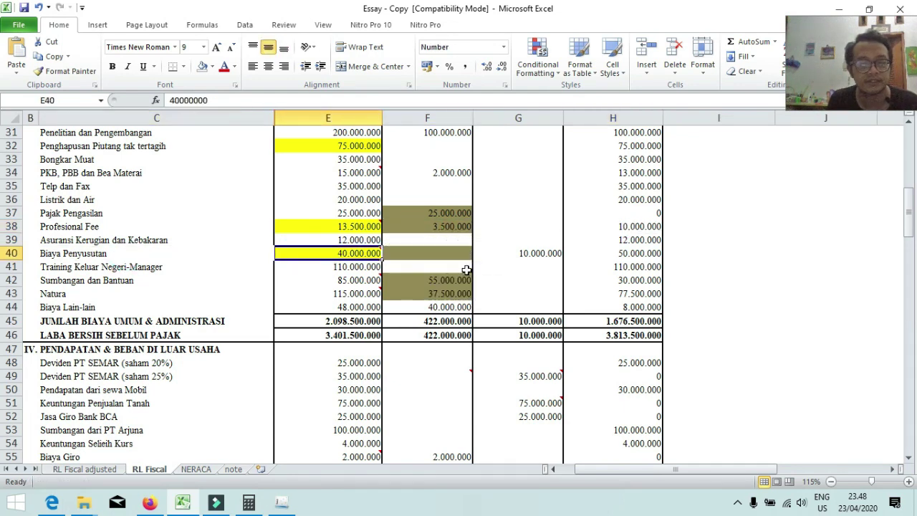
pyautogui.click(423, 254)
pyautogui.click(480, 253)
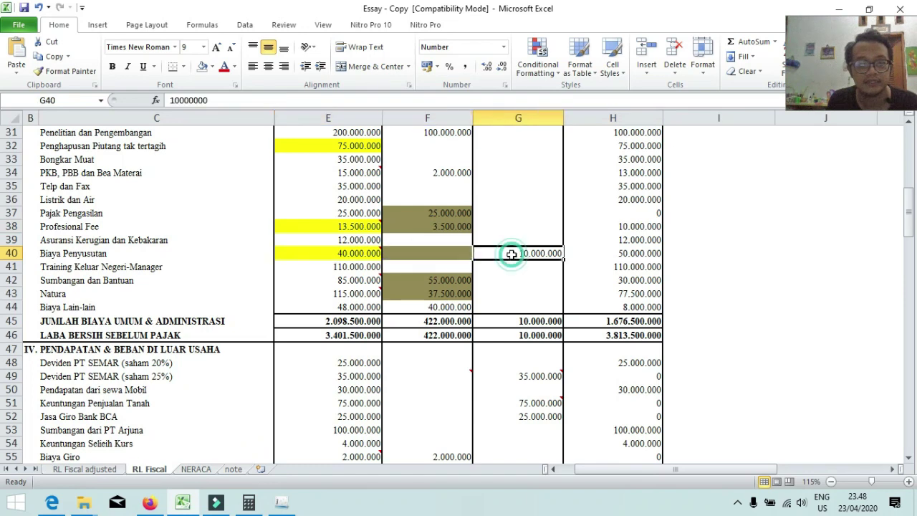
pyautogui.click(352, 254)
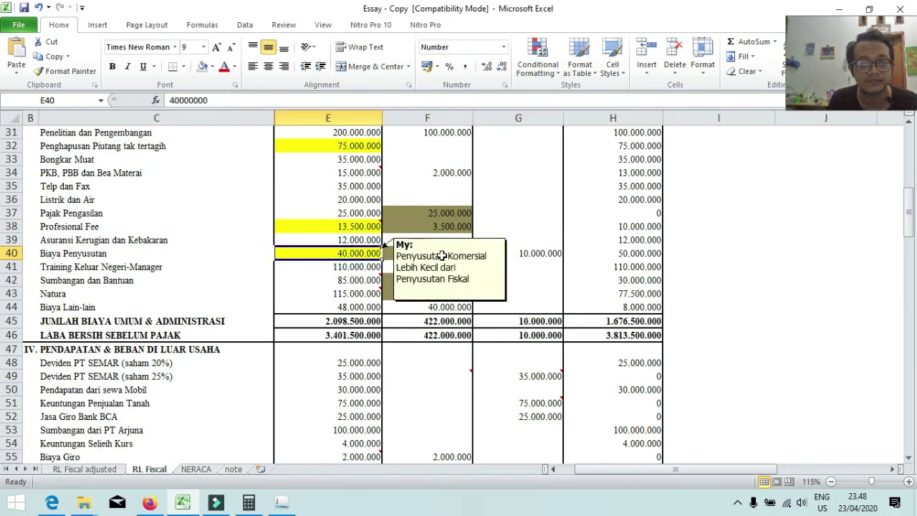
pyautogui.click(518, 254)
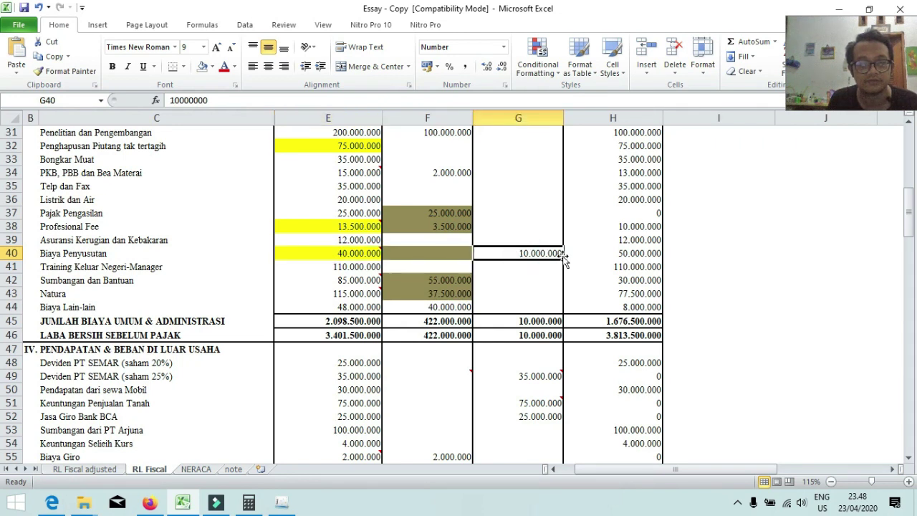
# - Check Biaya Penyusutan's fiscal amount formula in H40 against its commercial amount and negative fiscal correction
pyautogui.click(360, 254)
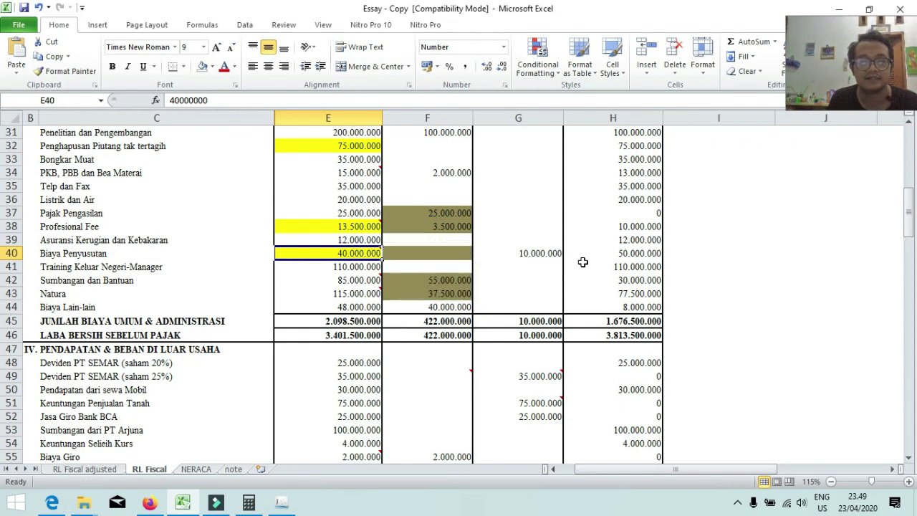
pyautogui.click(535, 251)
pyautogui.click(644, 254)
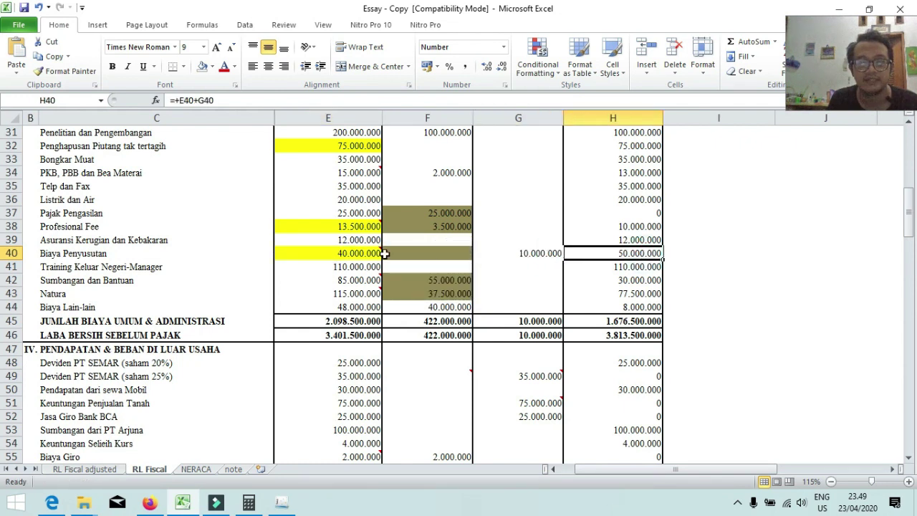
pyautogui.click(349, 253)
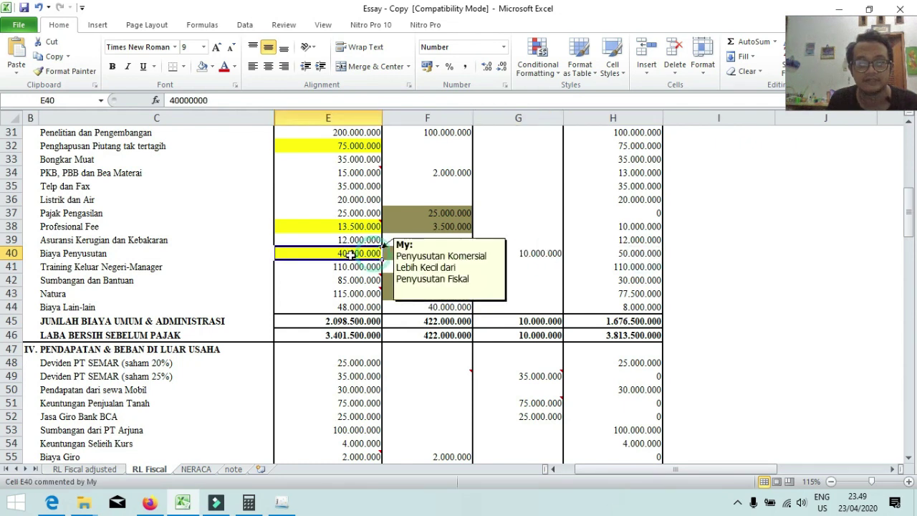
# - Compare Biaya Penyusutan's commercial amount in E40 and negative fiscal correction in G40 with its fiscal amount in H40
pyautogui.click(612, 252)
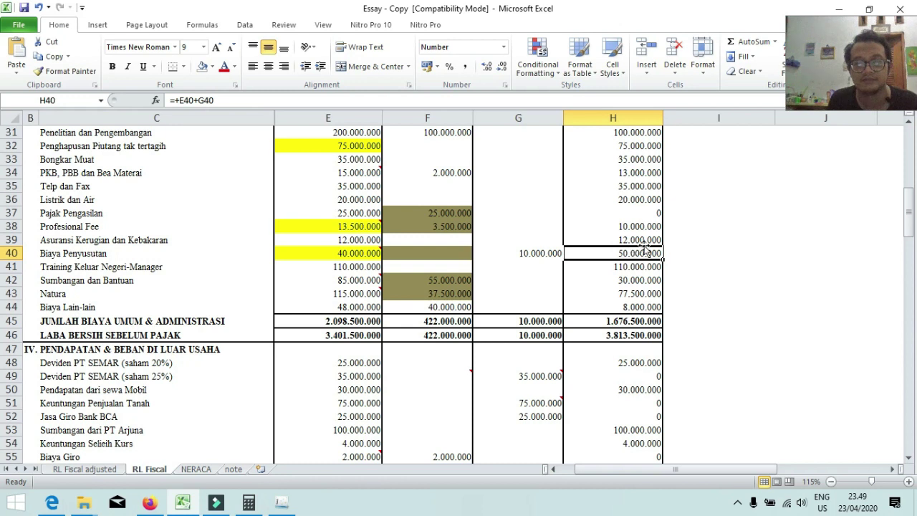
pyautogui.click(543, 260)
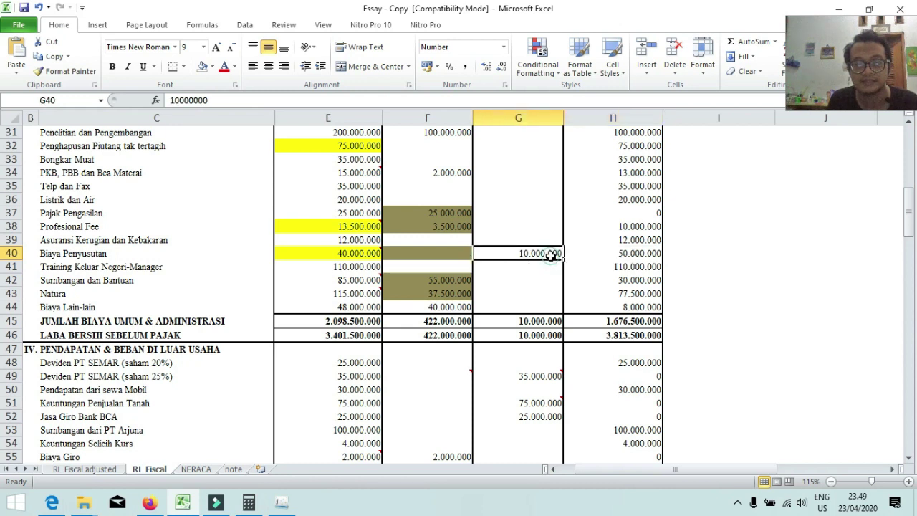
pyautogui.click(356, 254)
pyautogui.click(539, 252)
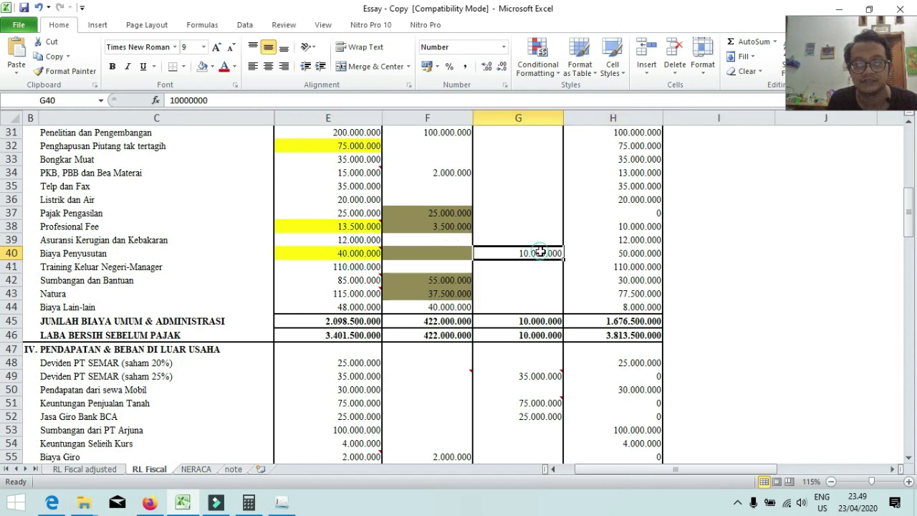
pyautogui.click(605, 253)
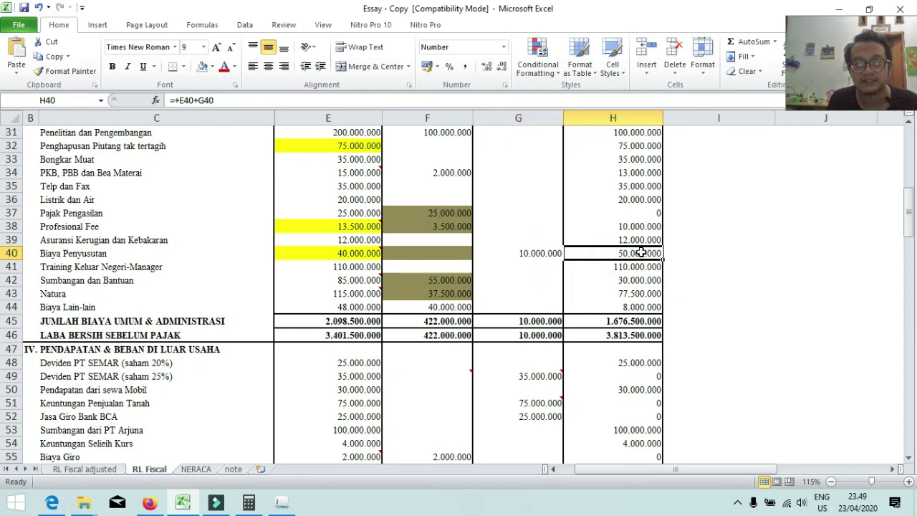
# - Examine the commercial amount and positive fiscal correction of Sumbangan dan Bantuan in row 42, and Natura's commercial amount in E43
pyautogui.scroll(-1, 635, 252)
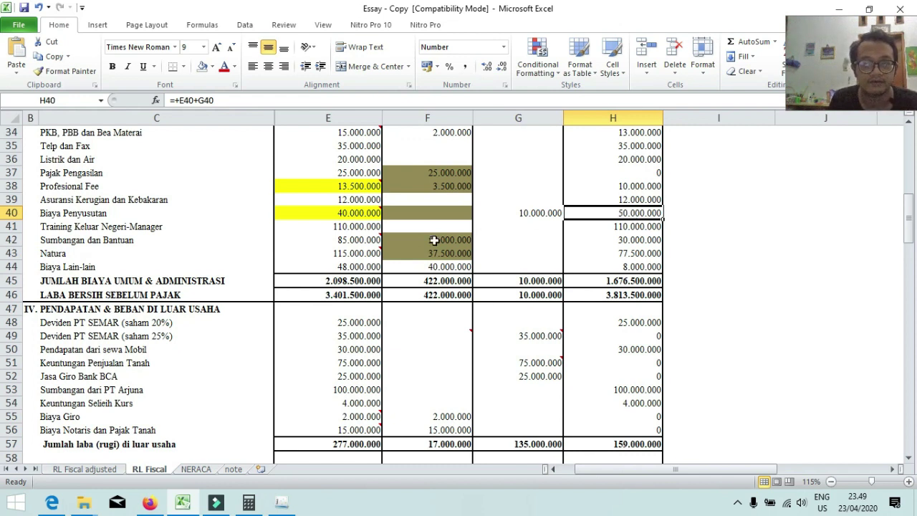
pyautogui.click(351, 240)
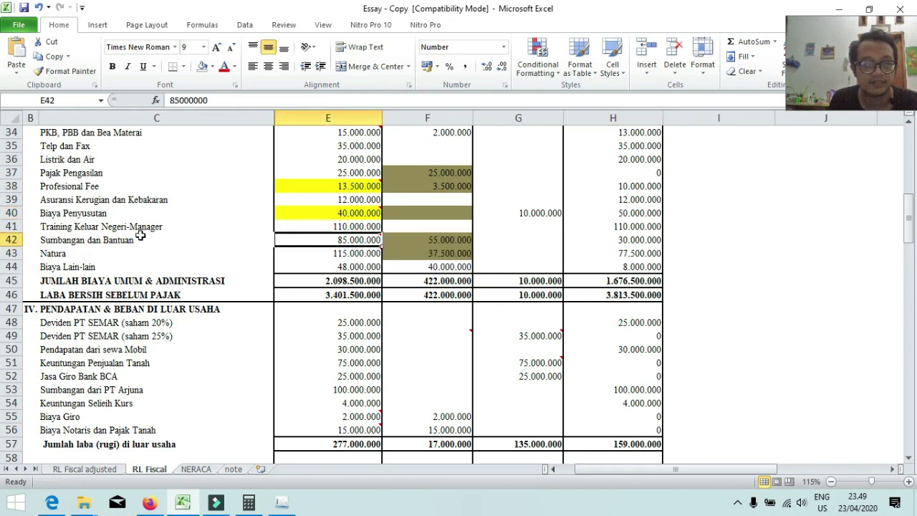
pyautogui.moveTo(365, 240)
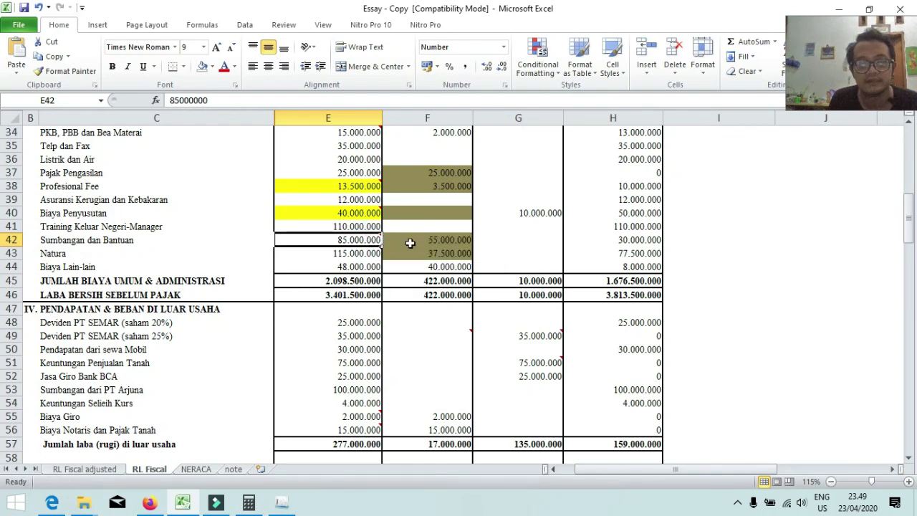
pyautogui.click(409, 244)
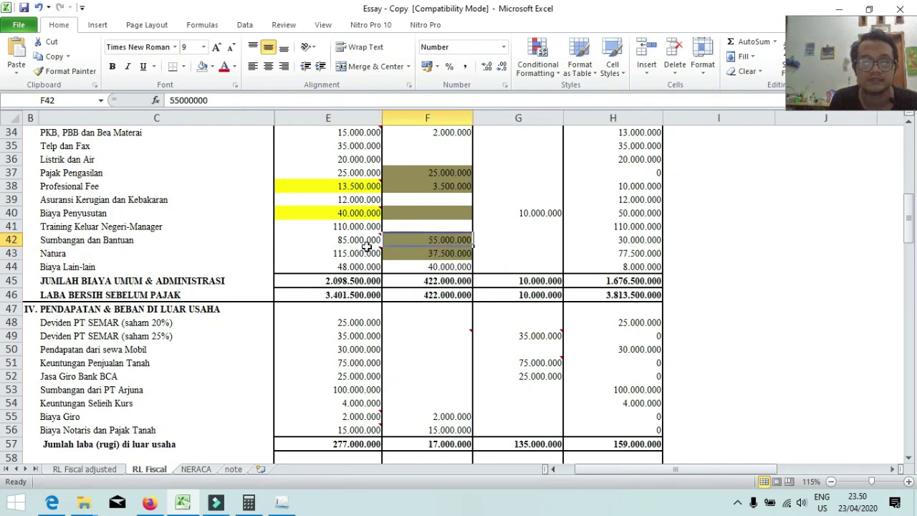
pyautogui.click(365, 248)
pyautogui.click(365, 241)
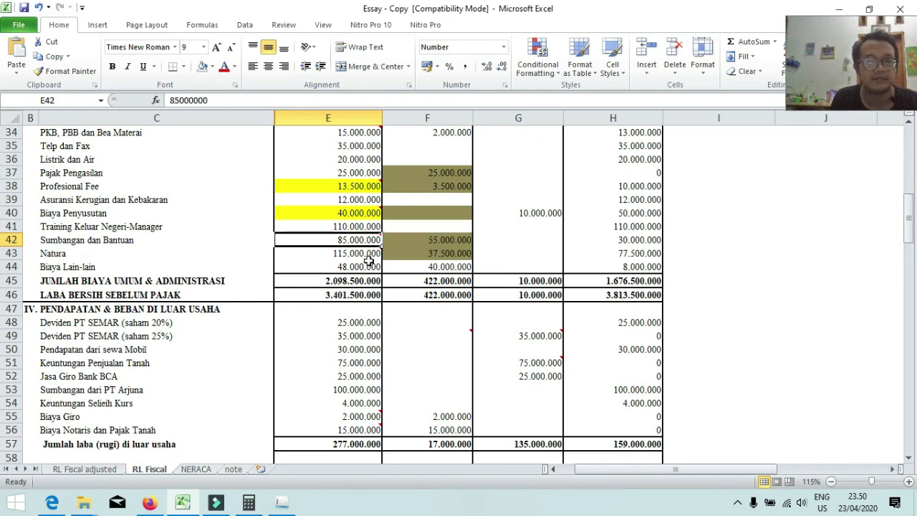
pyautogui.click(368, 256)
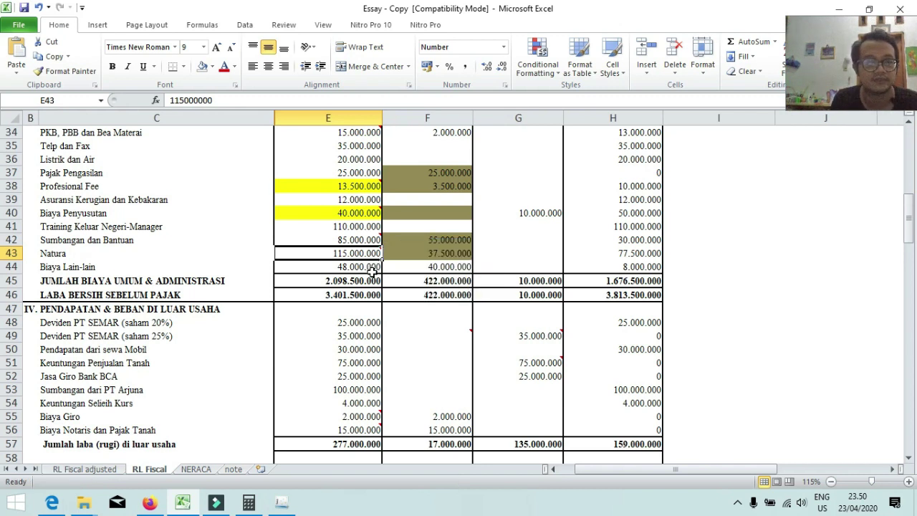
# - Compare Biaya Lain-lain's commercial amount in E44 with its positive fiscal correction in F44
pyautogui.click(372, 271)
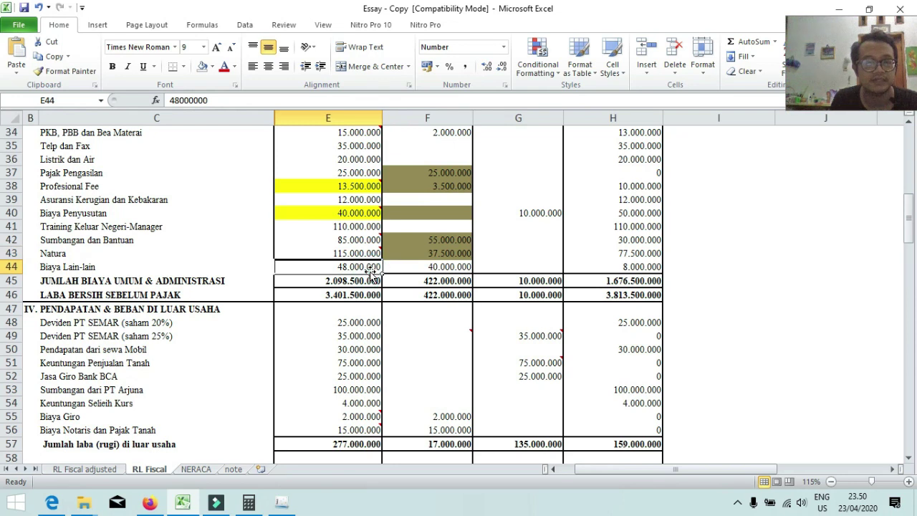
pyautogui.click(431, 270)
pyautogui.click(341, 267)
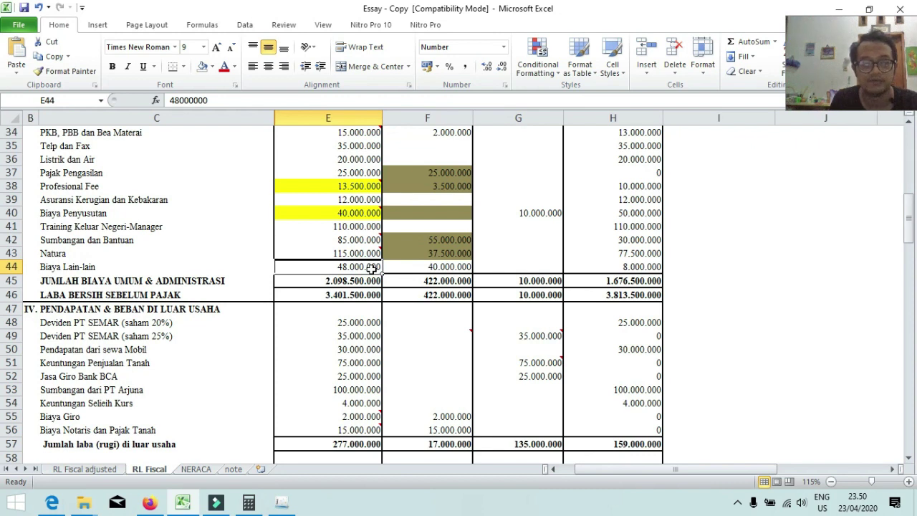
pyautogui.click(410, 266)
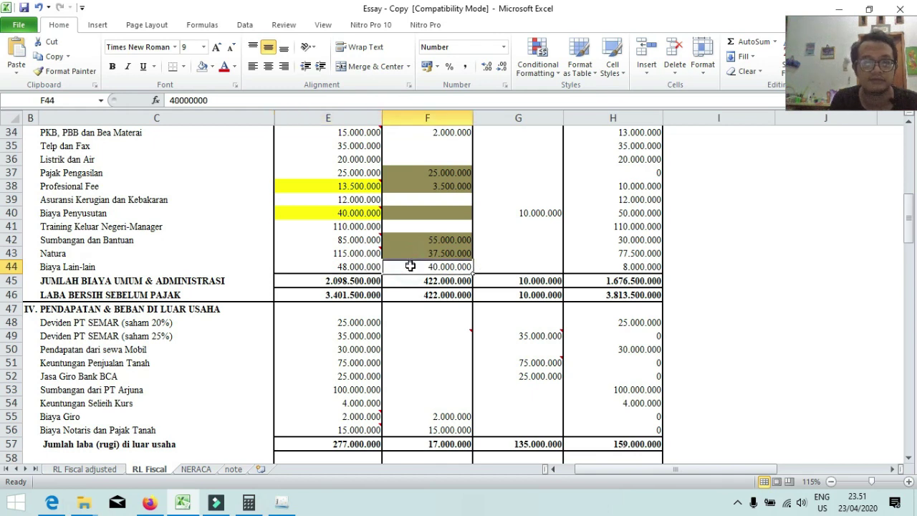
pyautogui.click(349, 267)
pyautogui.click(412, 270)
# - Correct the dividend label in C49 to "Deviden PT MESEM (saham 25%)"
pyautogui.scroll(-2, 410, 276)
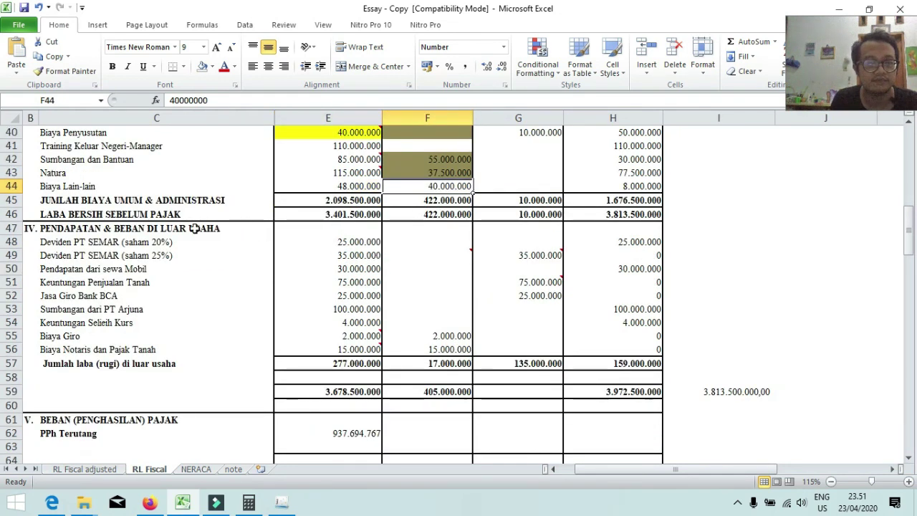
pyautogui.click(74, 243)
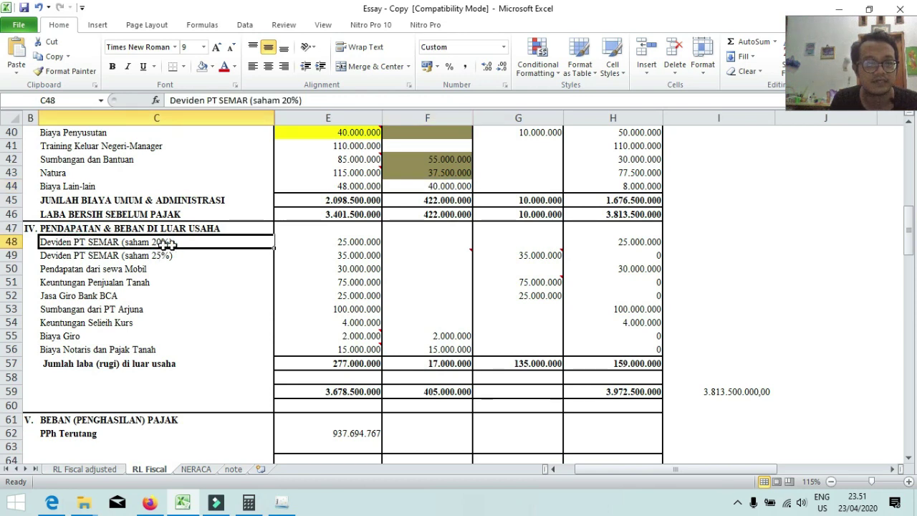
pyautogui.click(117, 255)
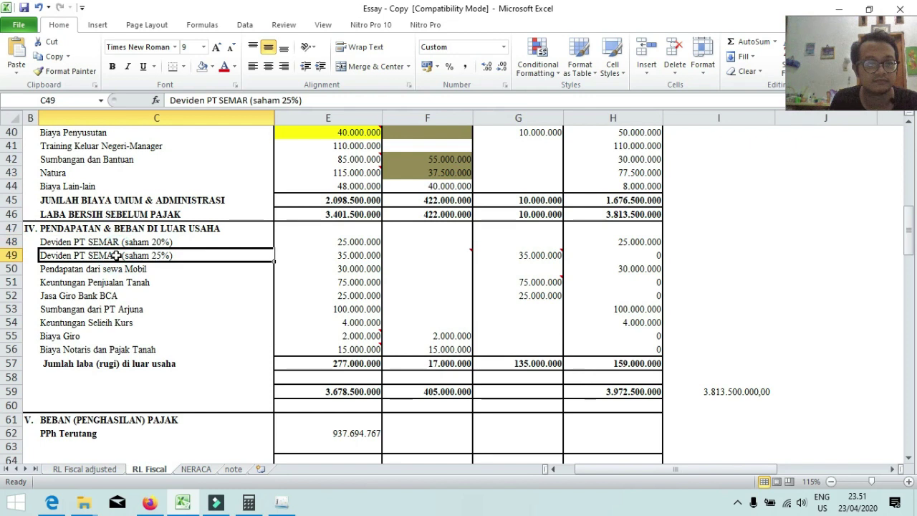
pyautogui.doubleClick(118, 255)
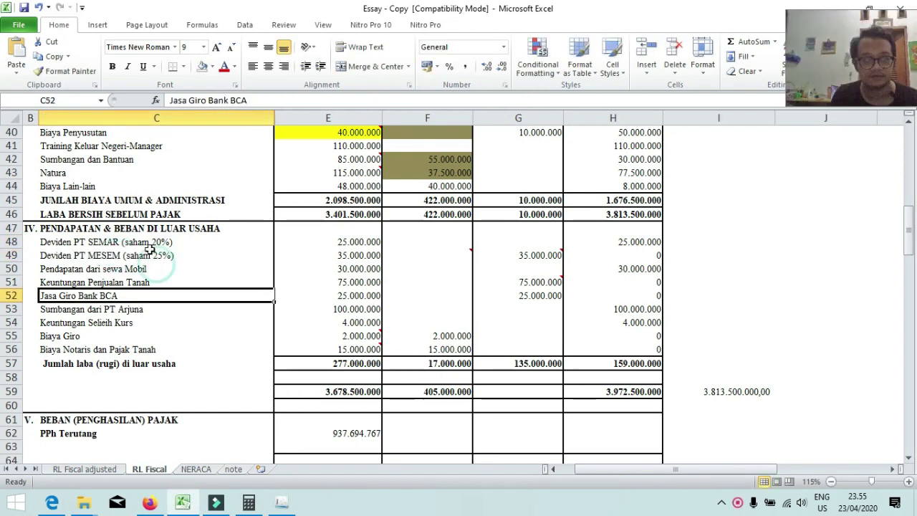
# - Compare the company names and shareholding percentages in the two dividend labels in C48 and C49
pyautogui.click(151, 255)
pyautogui.click(150, 243)
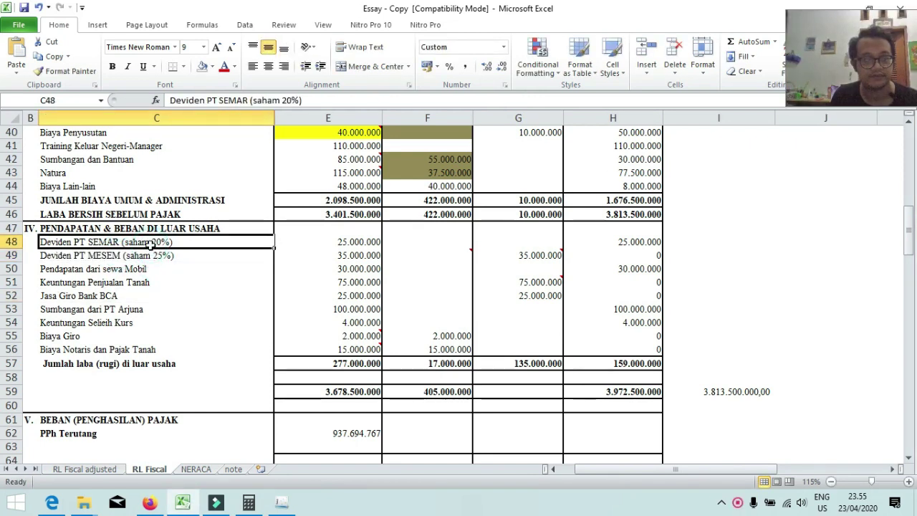
pyautogui.click(170, 255)
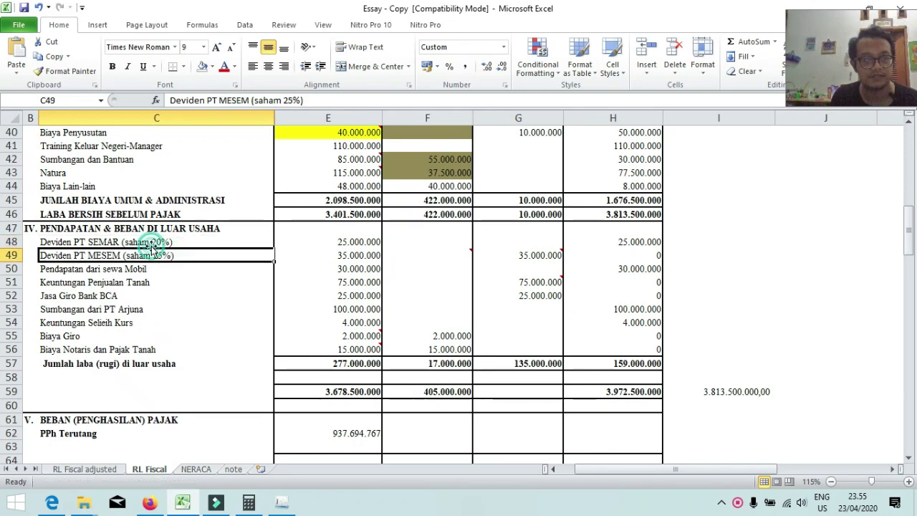
pyautogui.click(158, 244)
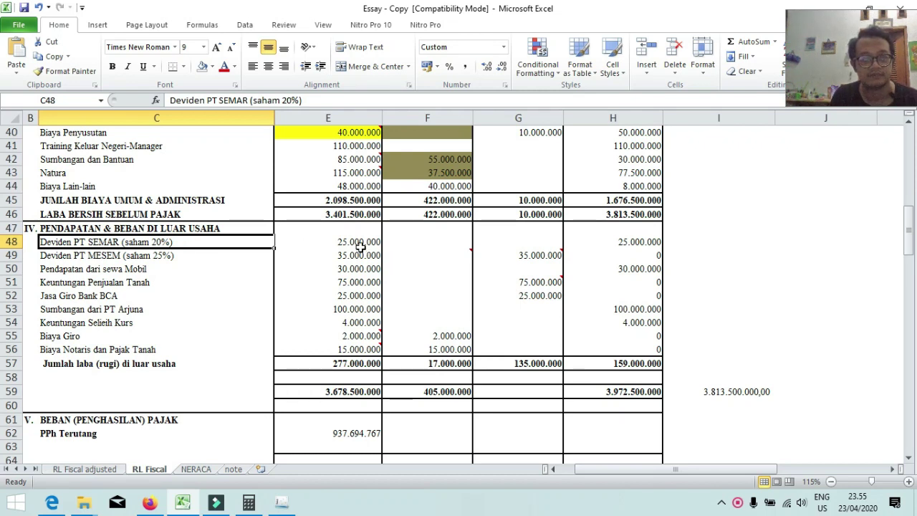
# - Examine Deviden PT SEMAR's commercial amount, positive and negative fiscal correction cells, and fiscal amount formula across E48 to H48
pyautogui.click(361, 246)
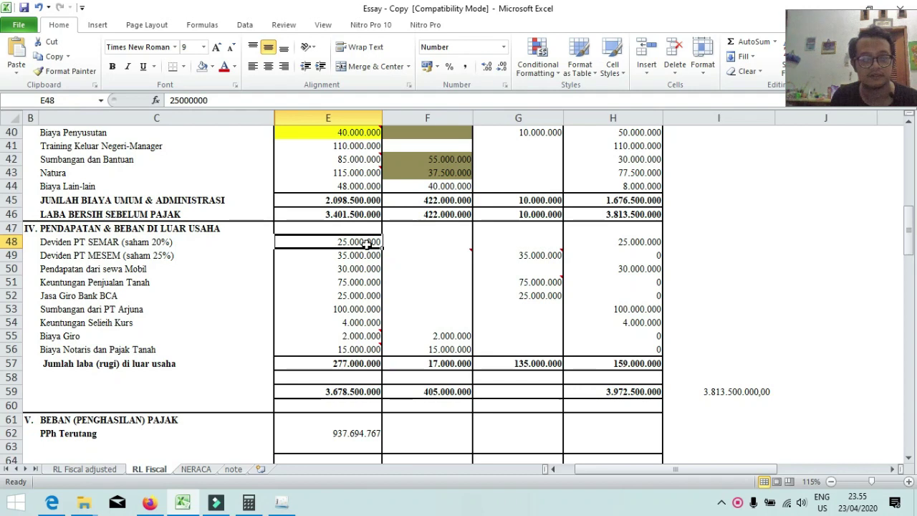
pyautogui.click(419, 241)
pyautogui.click(500, 240)
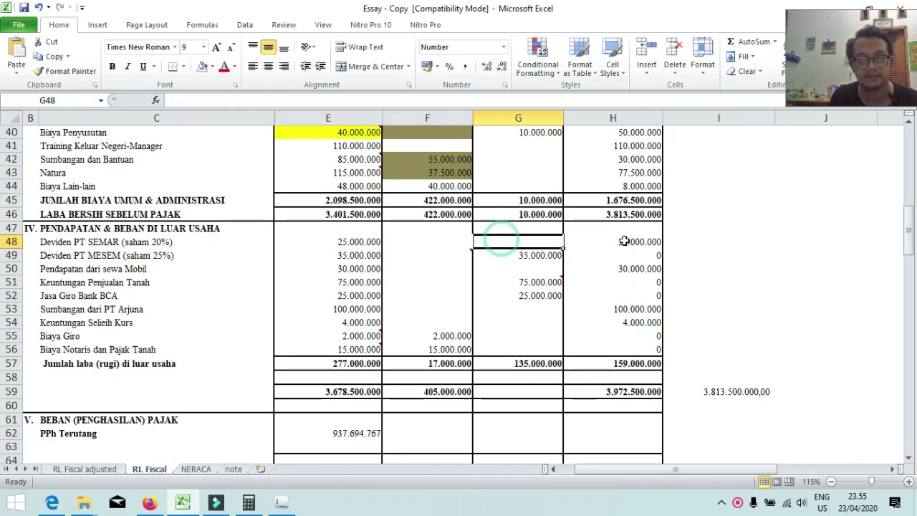
pyautogui.click(615, 242)
pyautogui.click(519, 241)
pyautogui.click(349, 241)
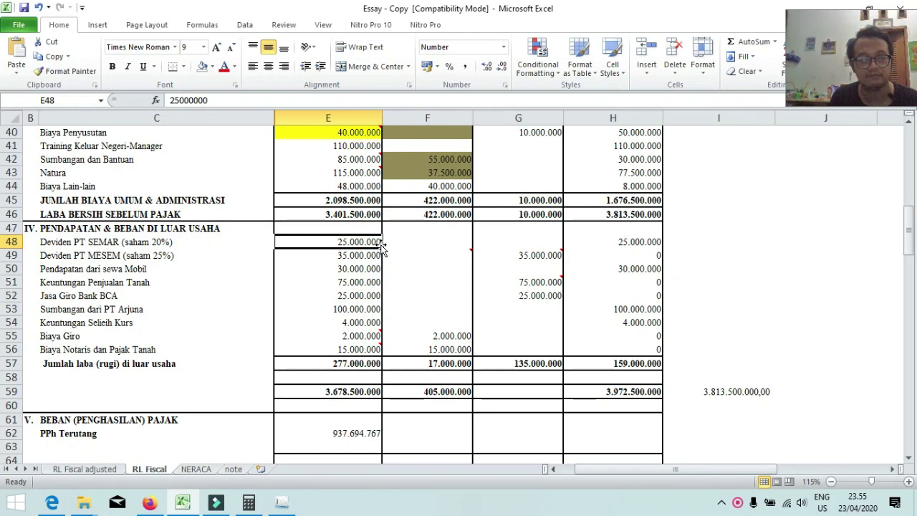
pyautogui.click(440, 241)
pyautogui.click(528, 242)
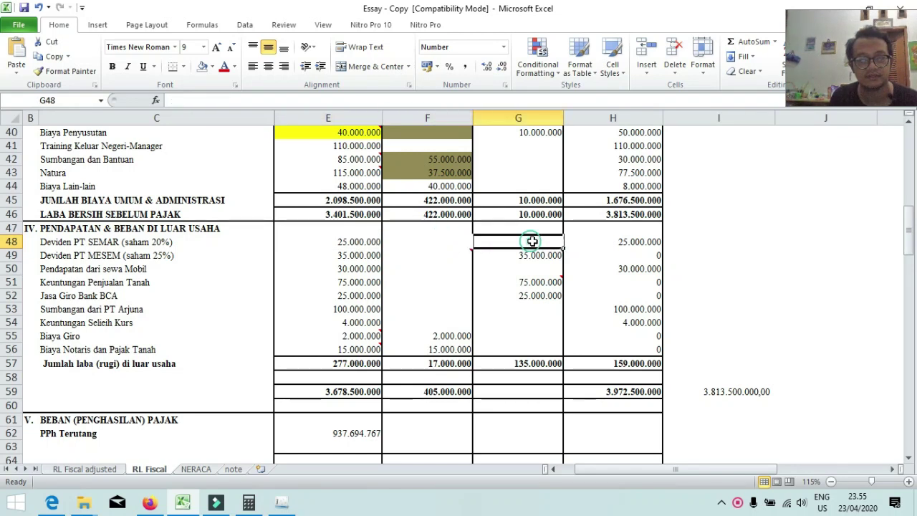
pyautogui.click(581, 241)
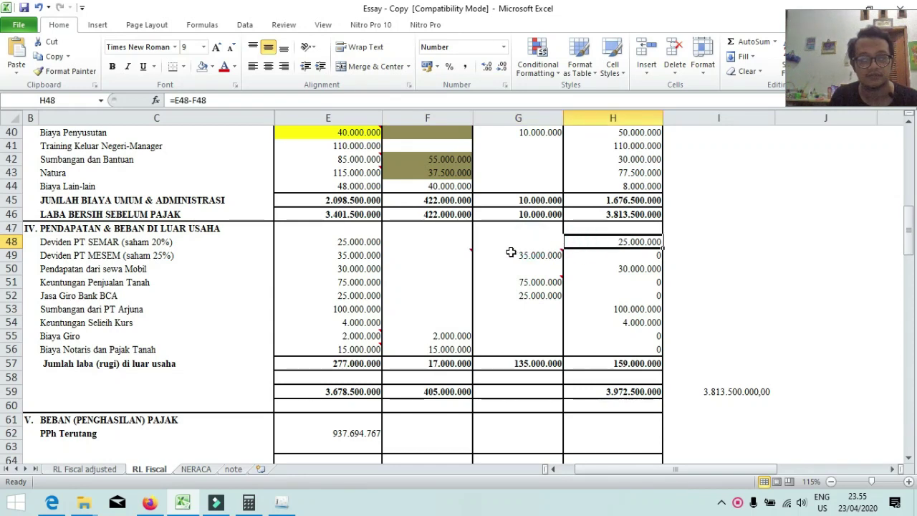
# - Examine the Deviden PT MESEM label and shareholding percentage in C49 alongside its commercial amount in E49
pyautogui.click(144, 256)
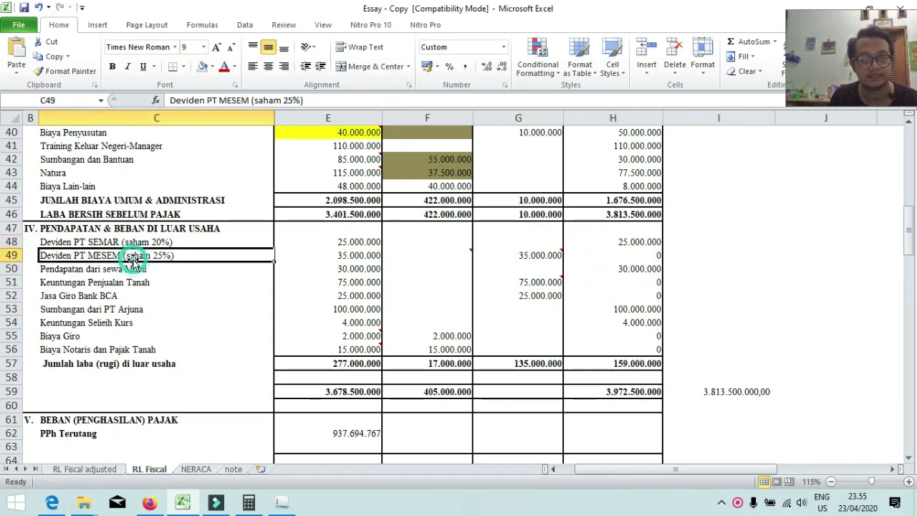
pyautogui.click(356, 256)
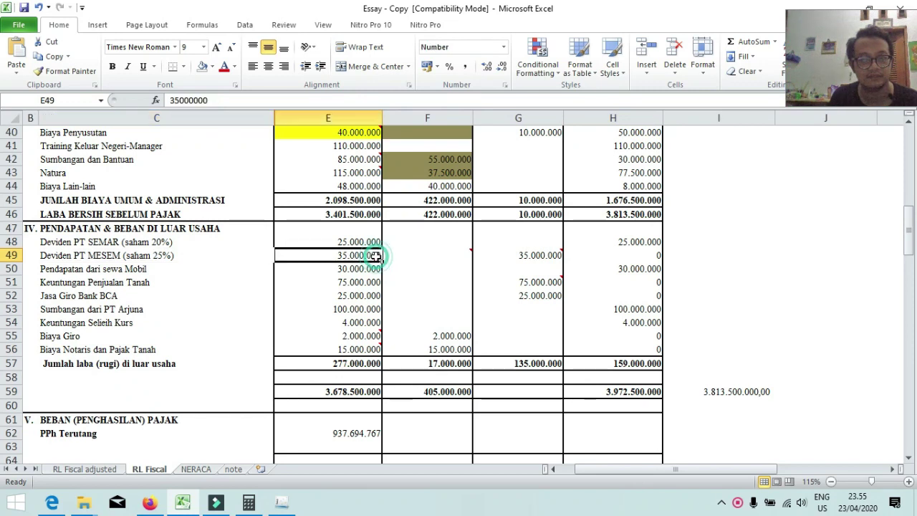
pyautogui.click(163, 258)
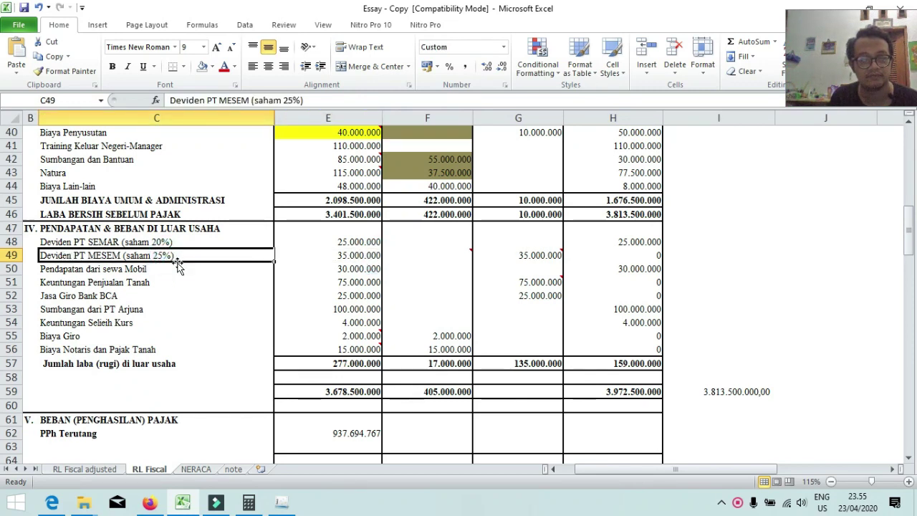
pyautogui.click(342, 256)
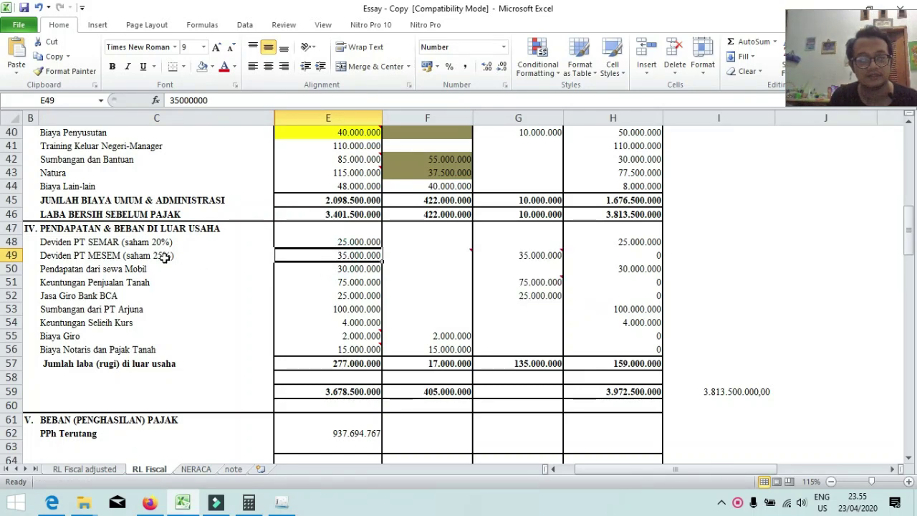
pyautogui.click(318, 256)
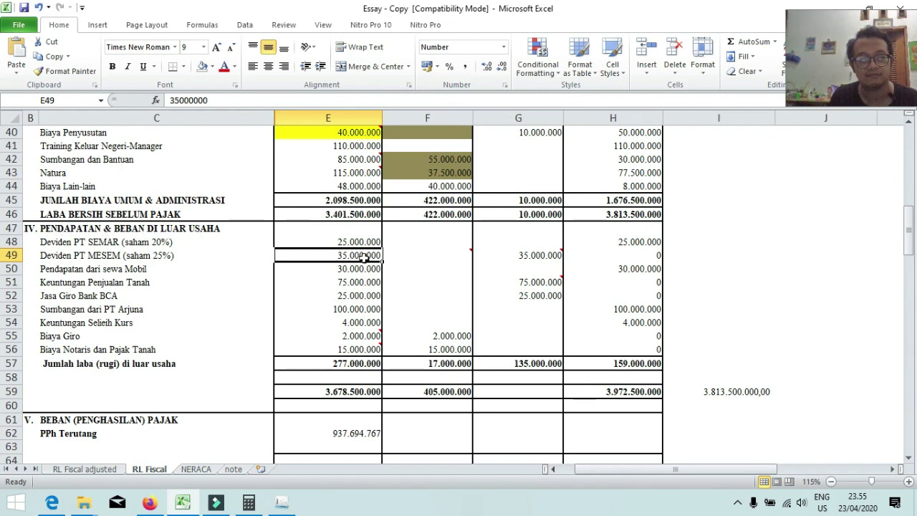
# - Examine Deviden PT MESEM's negative fiscal correction and comment in G49, and check the fiscal amount formula in H49
pyautogui.click(534, 258)
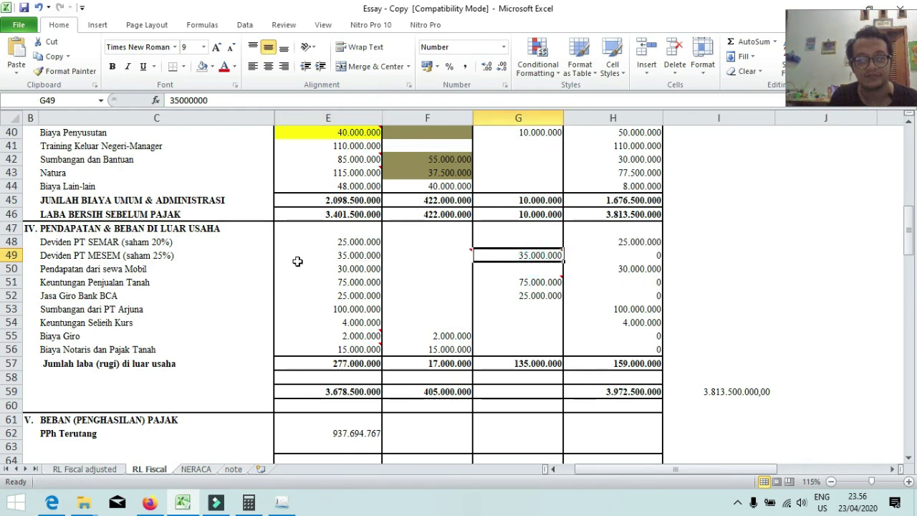
pyautogui.moveTo(485, 256)
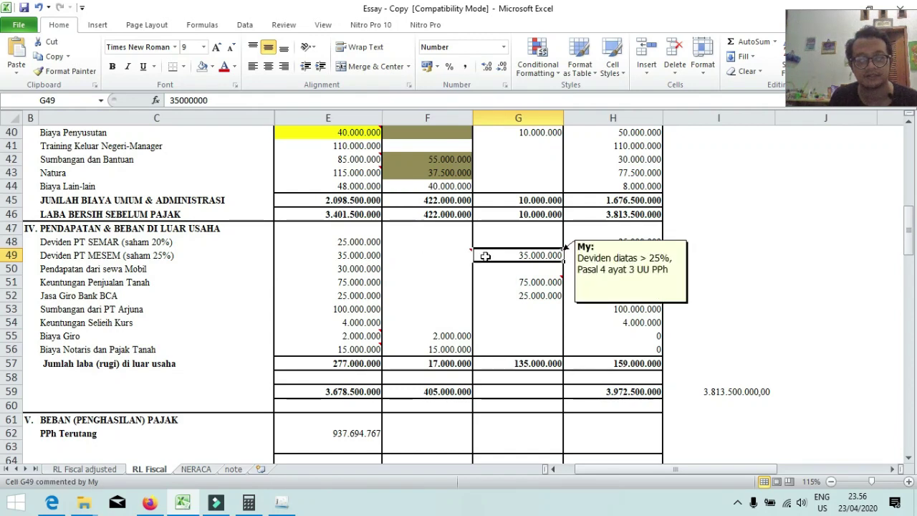
pyautogui.click(612, 228)
pyautogui.click(622, 255)
pyautogui.click(533, 258)
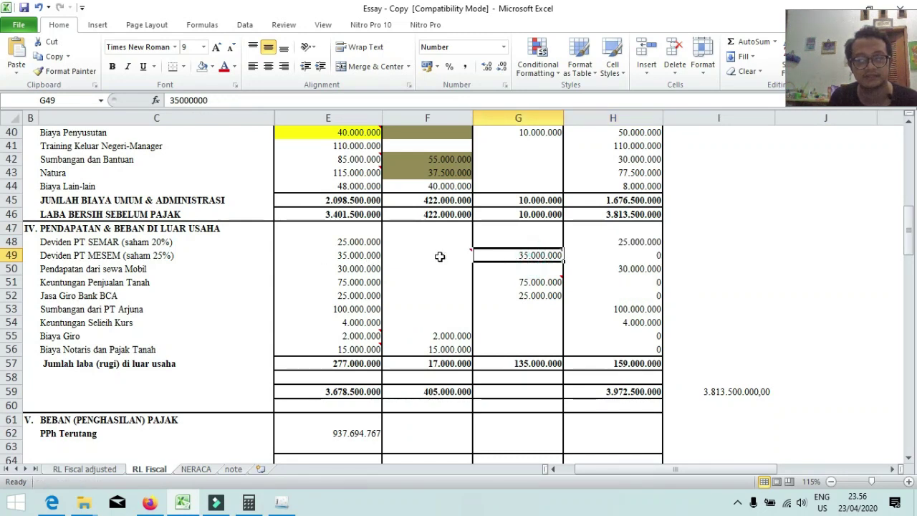
pyautogui.moveTo(515, 256)
pyautogui.click(573, 228)
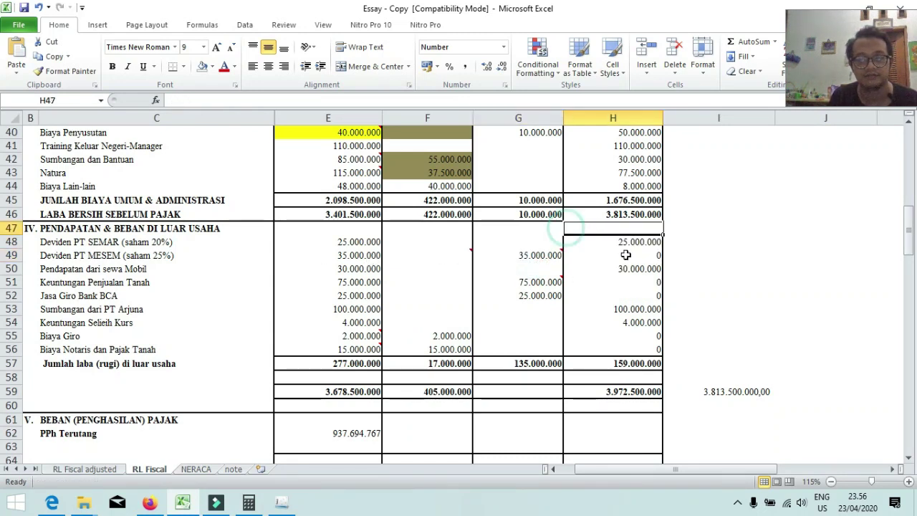
pyautogui.click(627, 256)
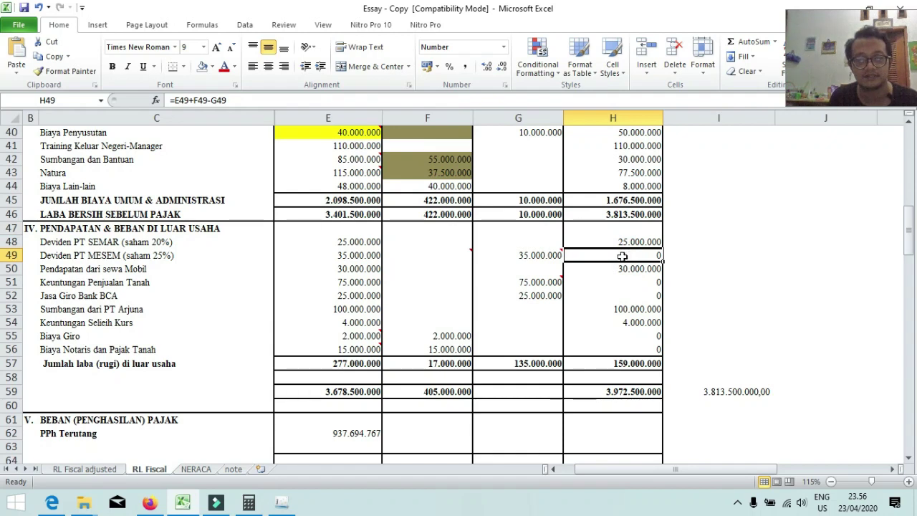
# - Recheck Deviden PT MESEM's fiscal amount formula in H49 against its negative fiscal correction in G49
pyautogui.click(620, 265)
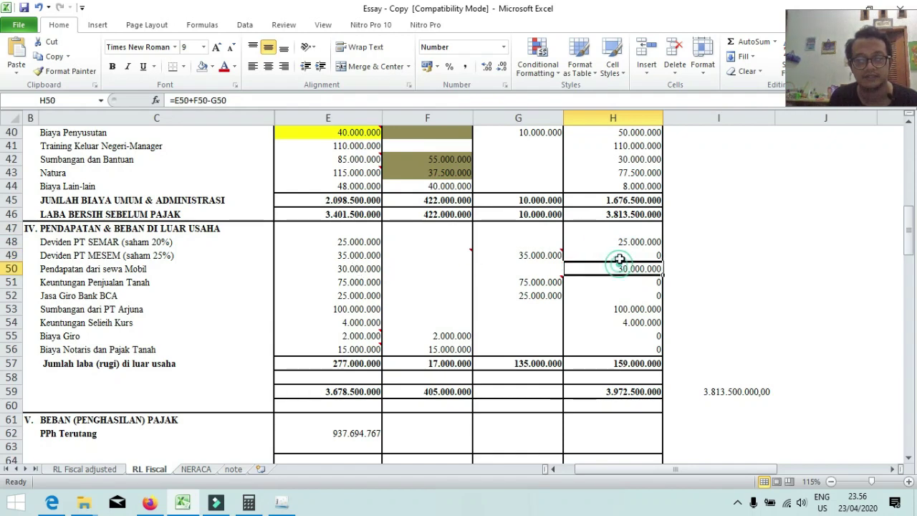
pyautogui.click(621, 256)
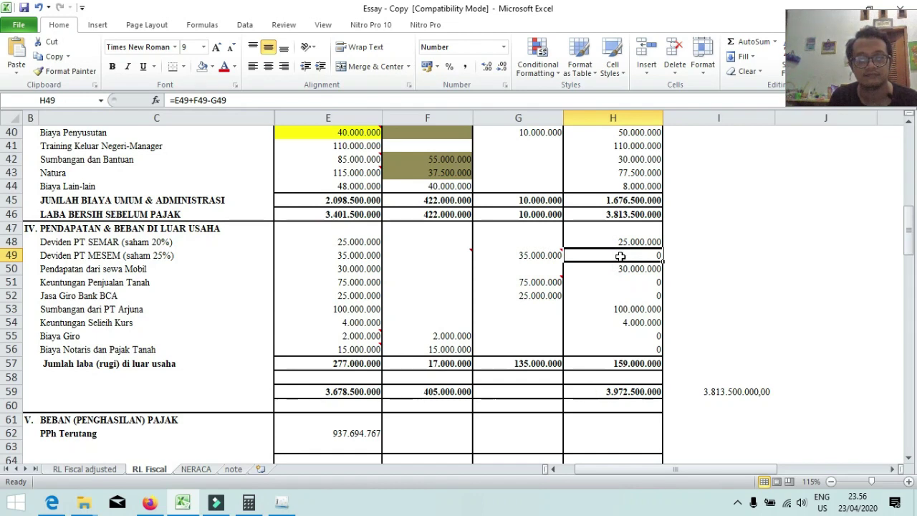
pyautogui.click(541, 258)
# - Examine the Pendapatan dari sewa Mobil label and commercial amount in row 50, along with its fiscal amount formula in H50
pyautogui.click(322, 268)
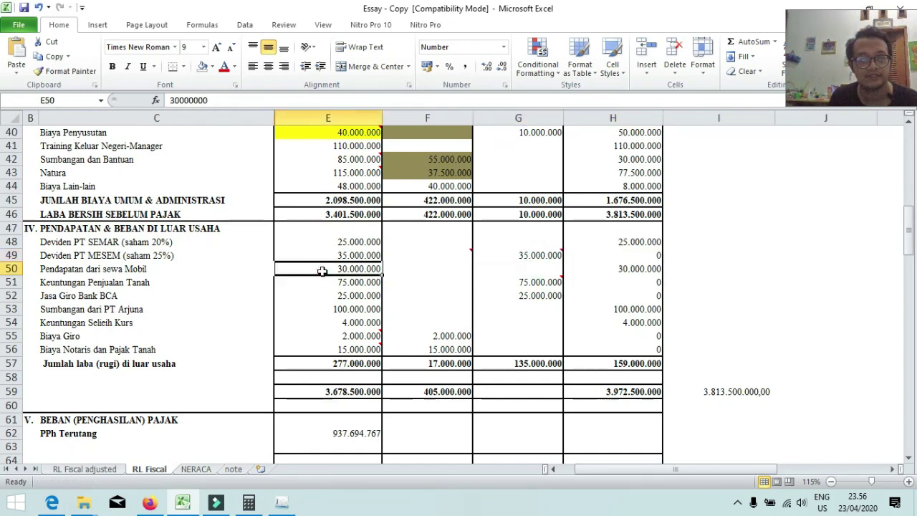
pyautogui.click(141, 281)
pyautogui.click(129, 268)
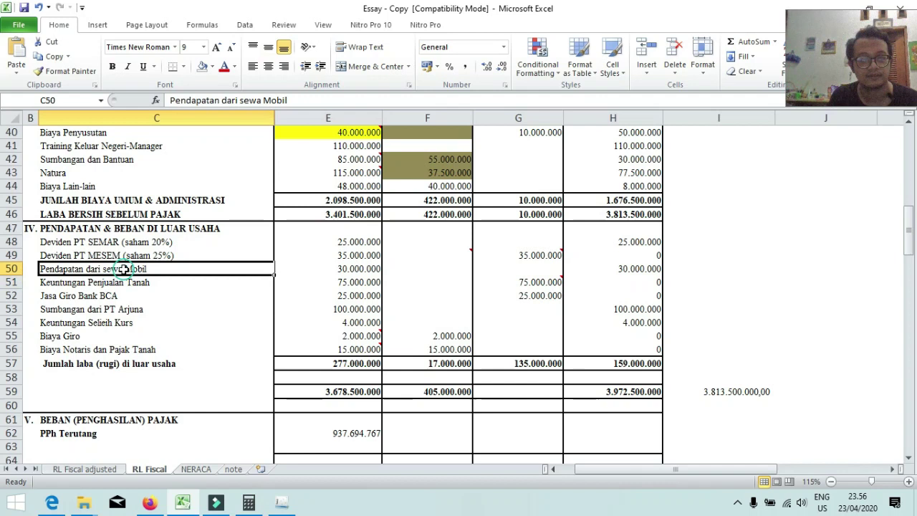
pyautogui.click(363, 268)
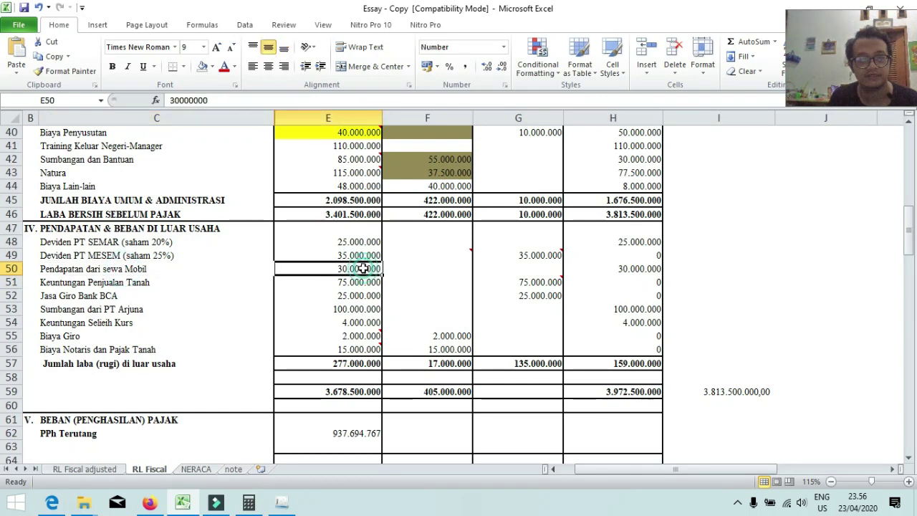
pyautogui.click(557, 269)
pyautogui.click(634, 268)
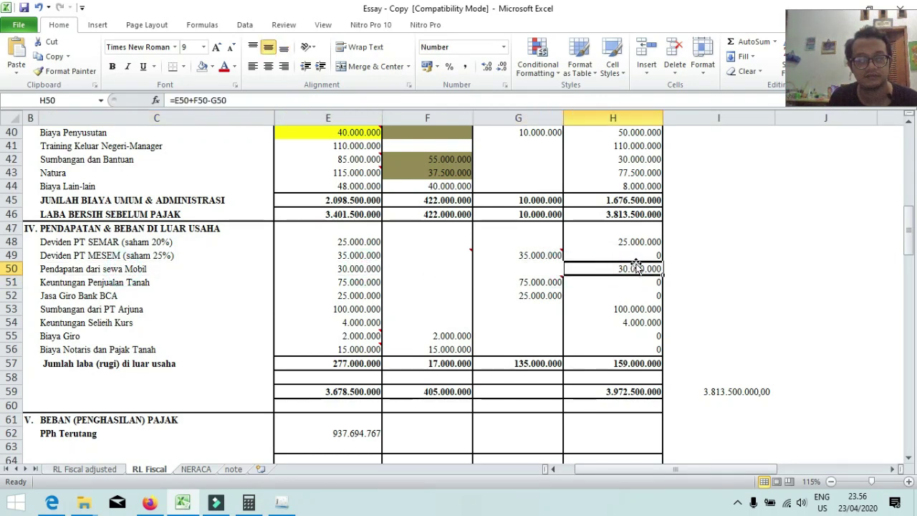
# - Check the negative fiscal correction cell for Pendapatan dari sewa Mobil in G50 against the commercial and fiscal amounts
pyautogui.click(533, 269)
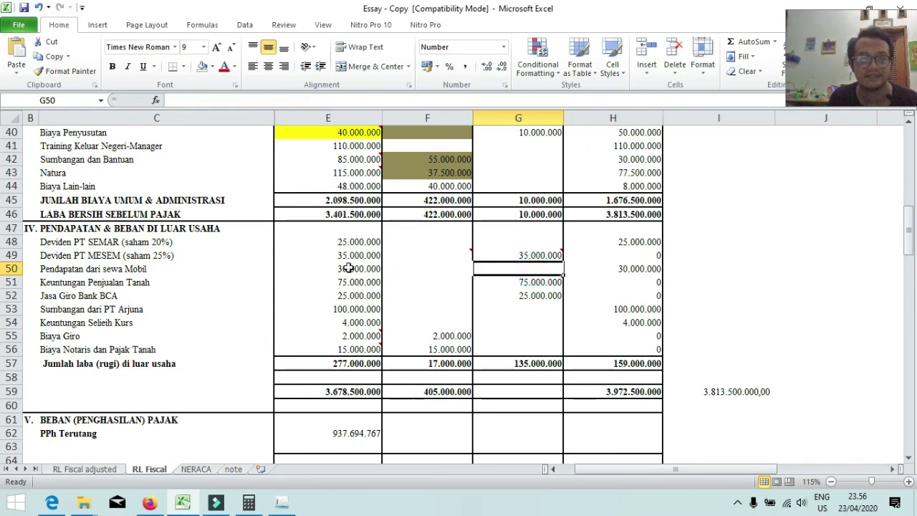
pyautogui.click(93, 268)
pyautogui.click(357, 269)
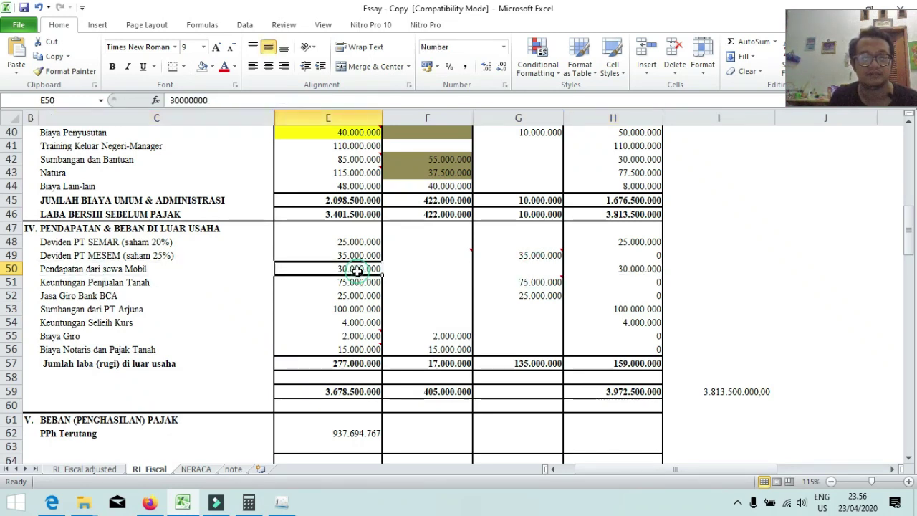
pyautogui.click(540, 266)
pyautogui.click(622, 267)
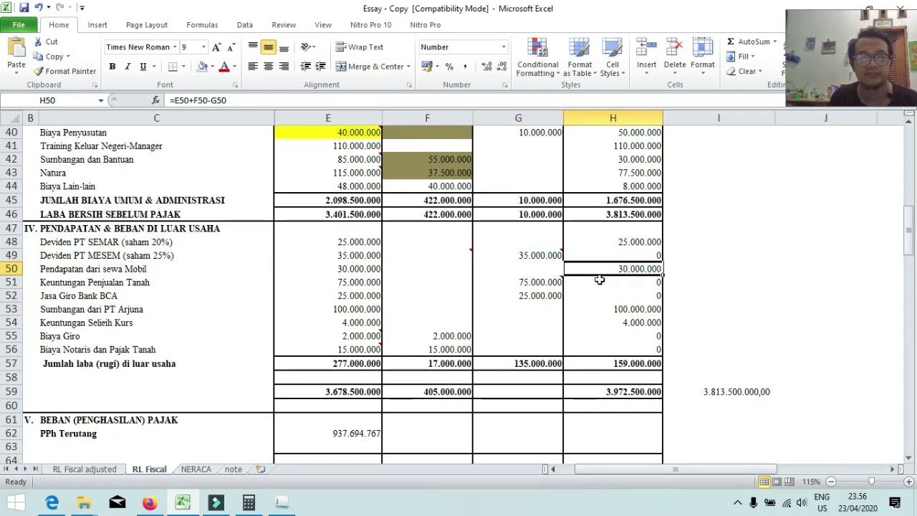
# - Examine Keuntungan Penjualan Tanah's label and commercial amount in row 51, and read the comment on its negative fiscal correction in G51
pyautogui.click(77, 284)
pyautogui.click(358, 281)
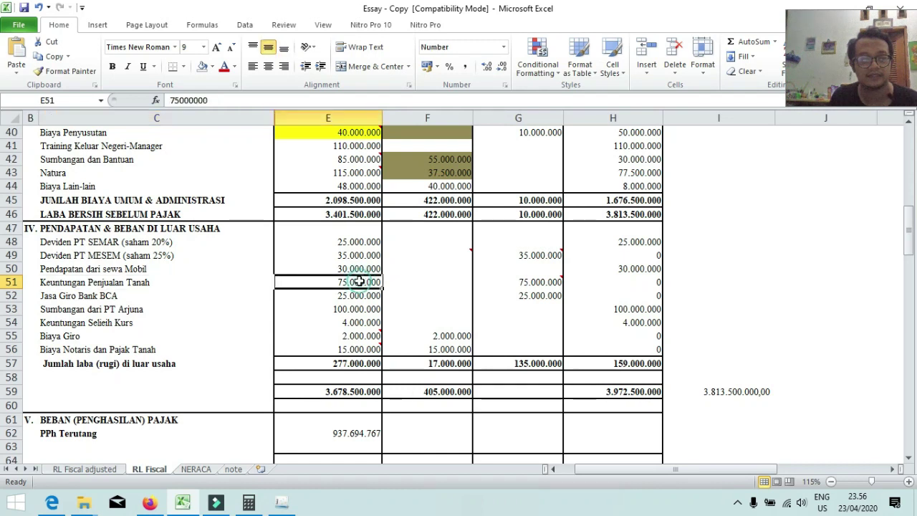
pyautogui.click(540, 281)
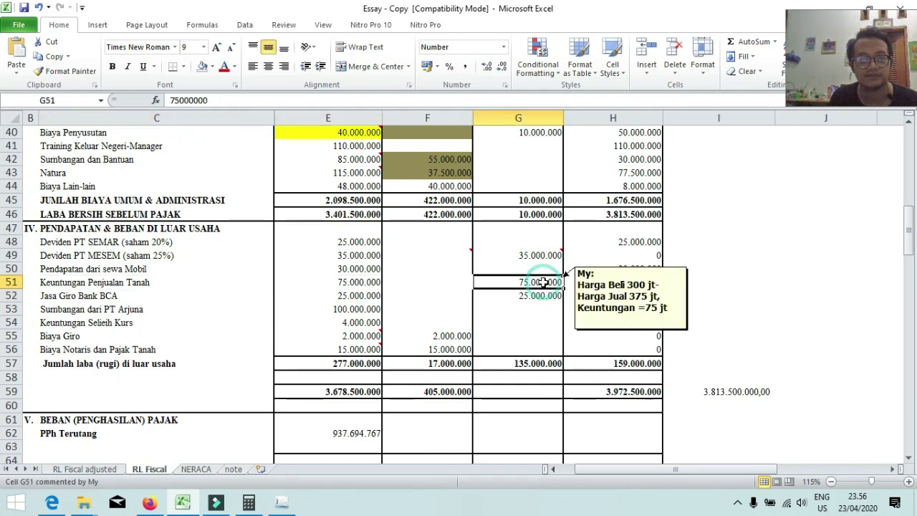
pyautogui.click(634, 255)
pyautogui.moveTo(551, 284)
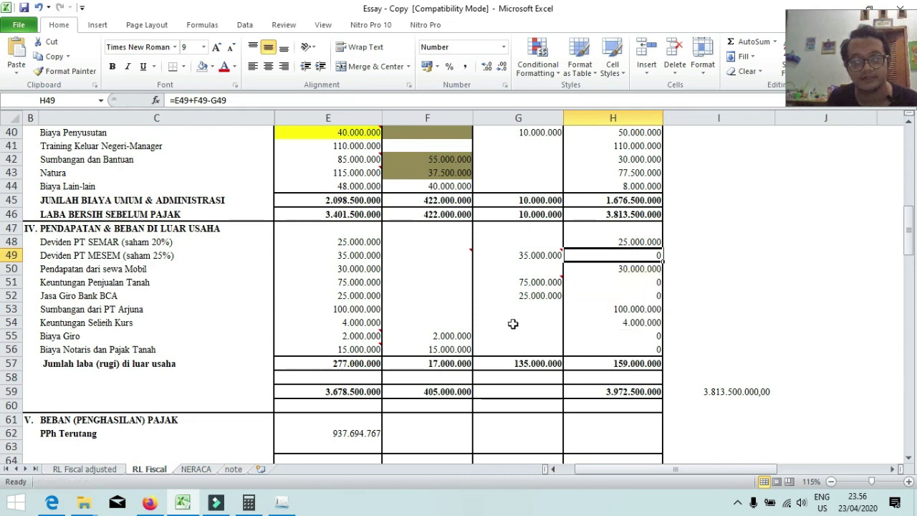
pyautogui.click(542, 281)
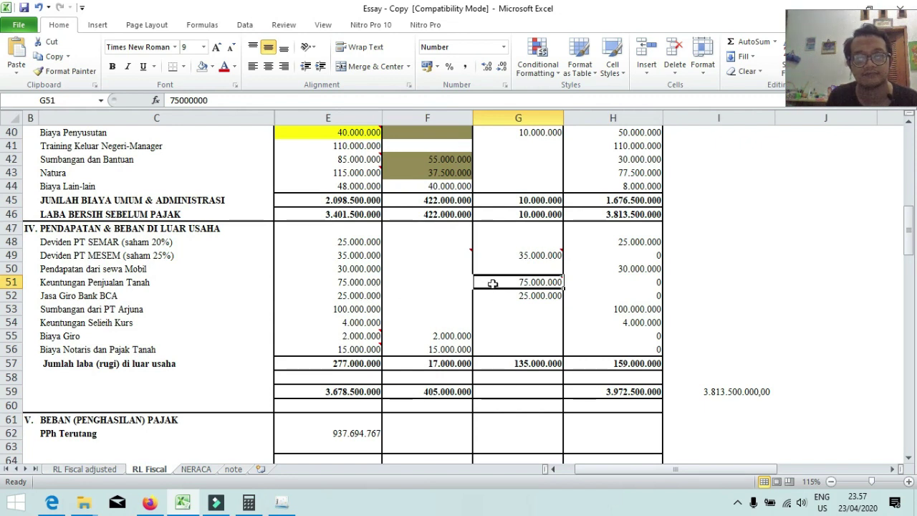
pyautogui.moveTo(549, 282)
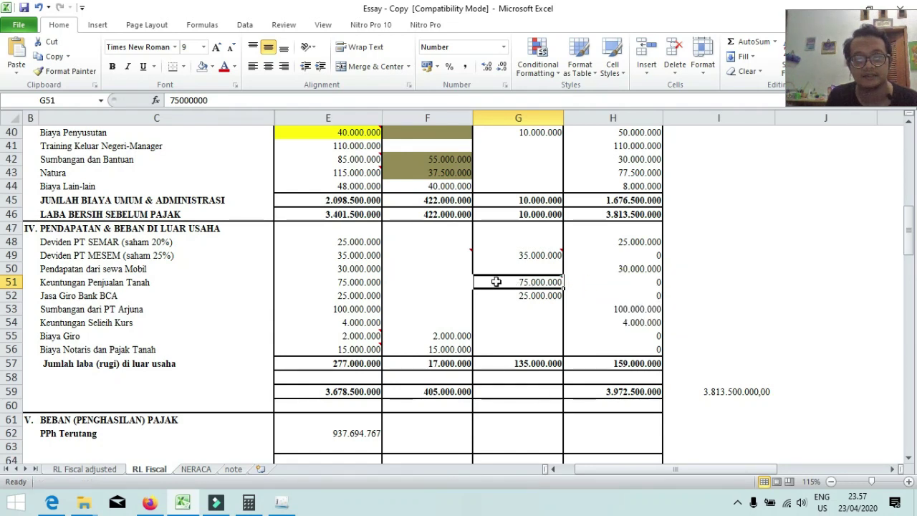
# - Compare Keuntungan Penjualan Tanah's negative fiscal correction and comment in G51 with the fiscal amount formula in H51
pyautogui.click(538, 268)
pyautogui.click(537, 282)
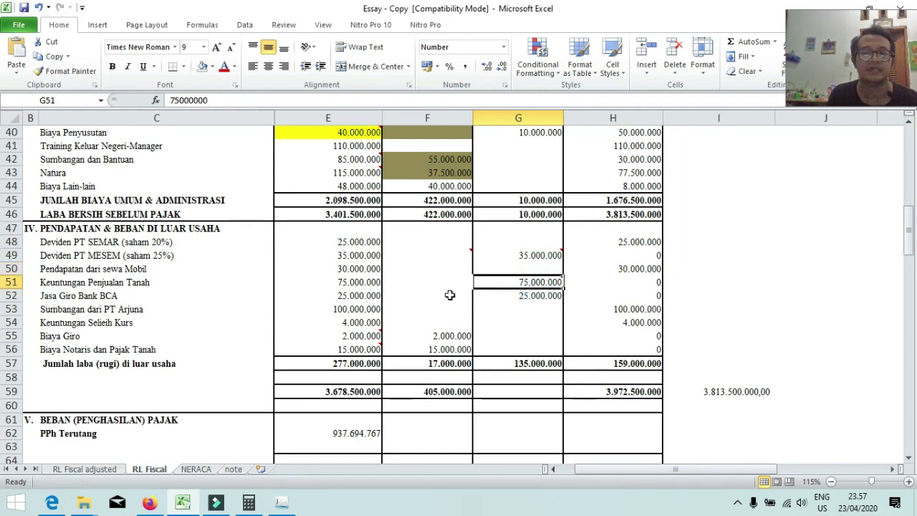
pyautogui.click(546, 283)
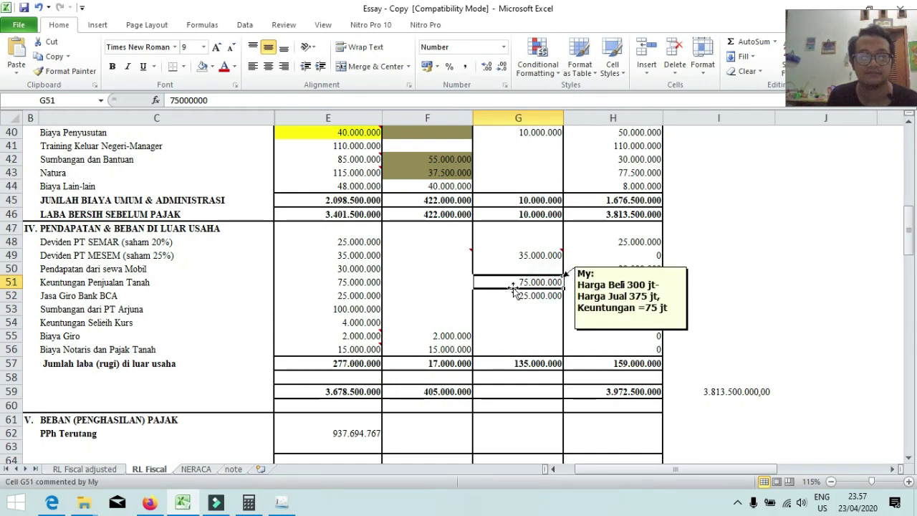
pyautogui.moveTo(541, 281)
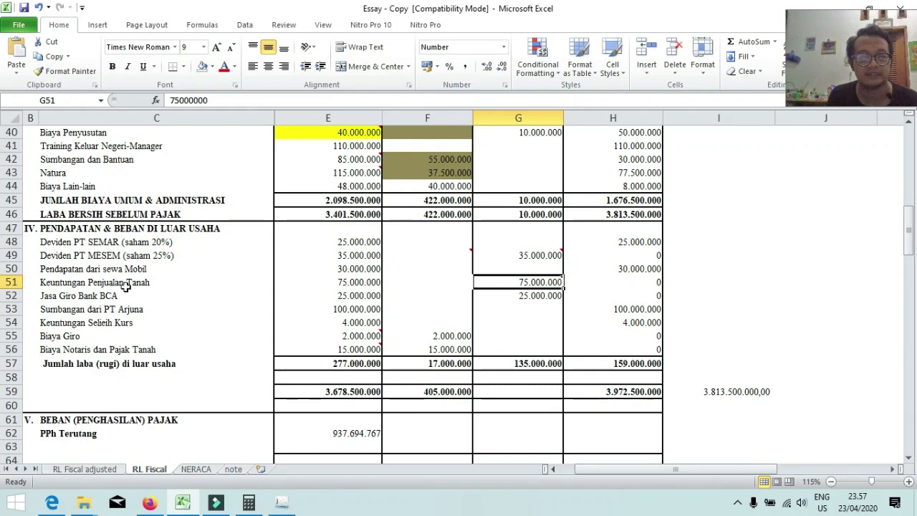
pyautogui.click(616, 284)
pyautogui.click(541, 287)
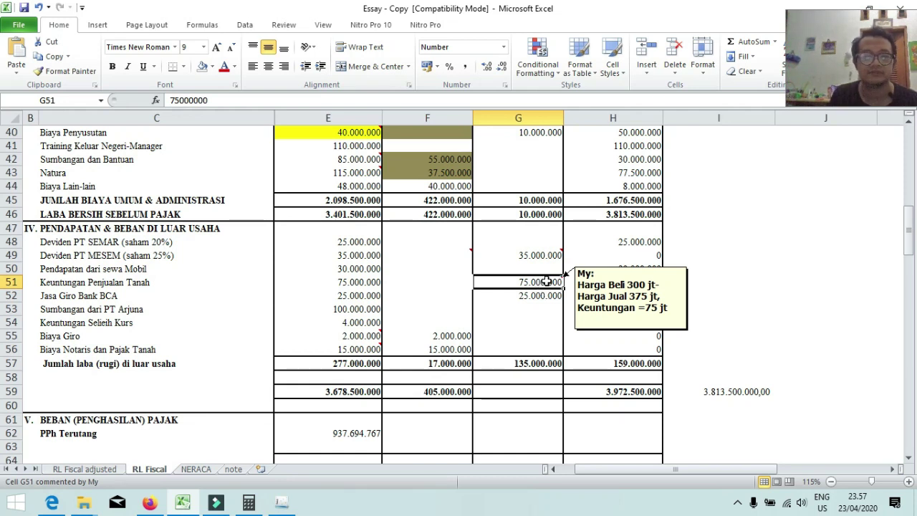
pyautogui.click(640, 284)
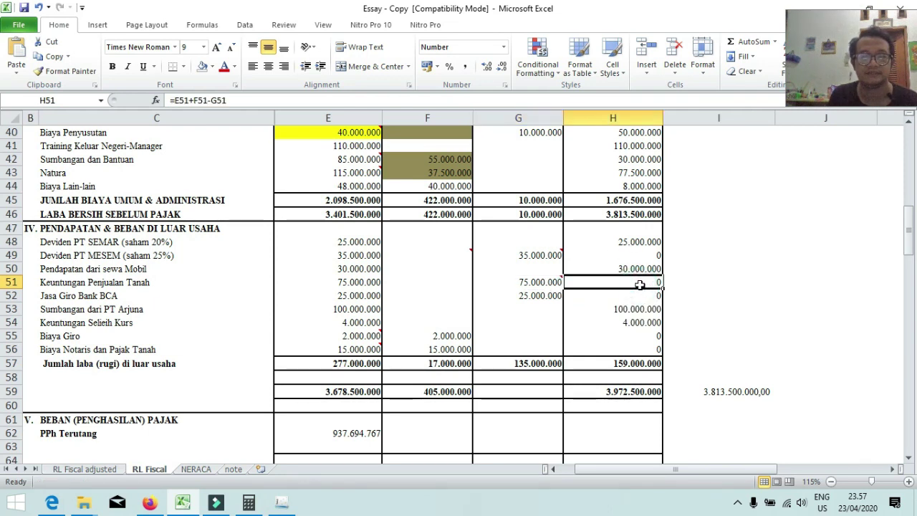
pyautogui.click(525, 284)
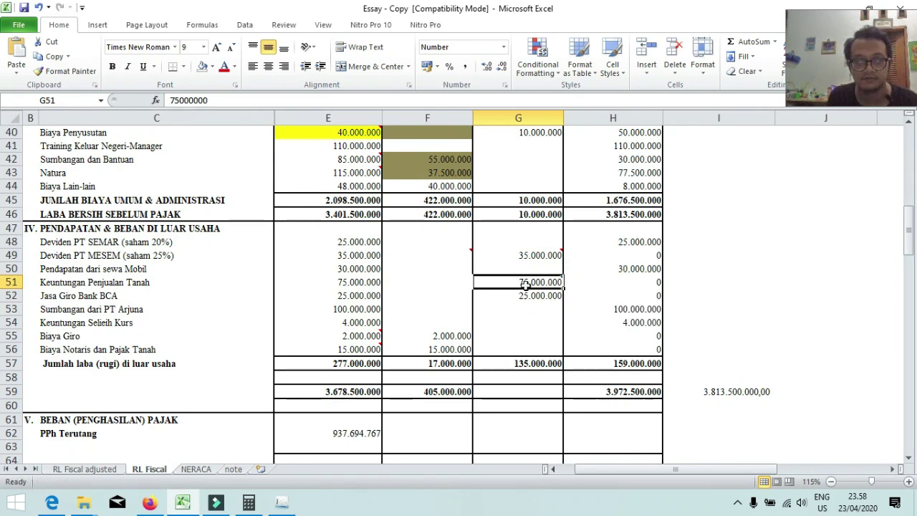
# - Check the column heading of the fiscal correction column that holds Keuntungan Penjualan Tanah's correction in G51
pyautogui.scroll(13, 522, 286)
pyautogui.click(526, 250)
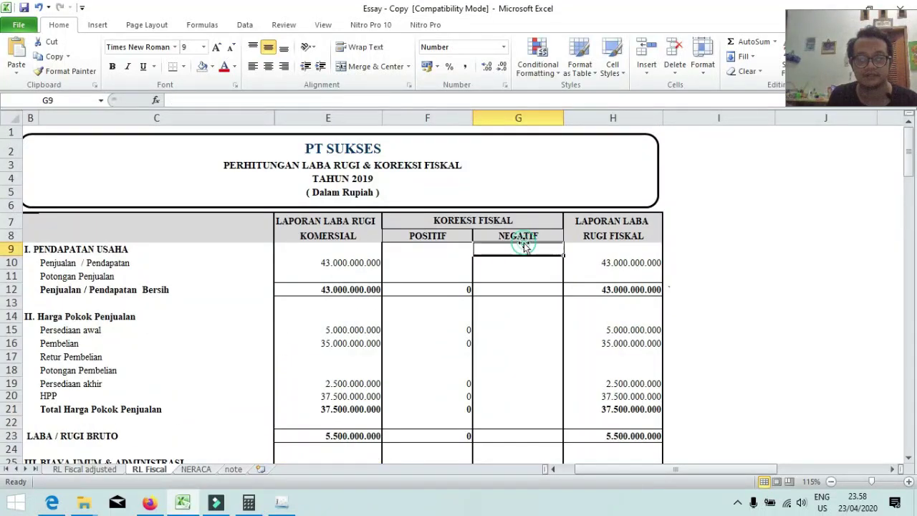
pyautogui.scroll(-12, 511, 358)
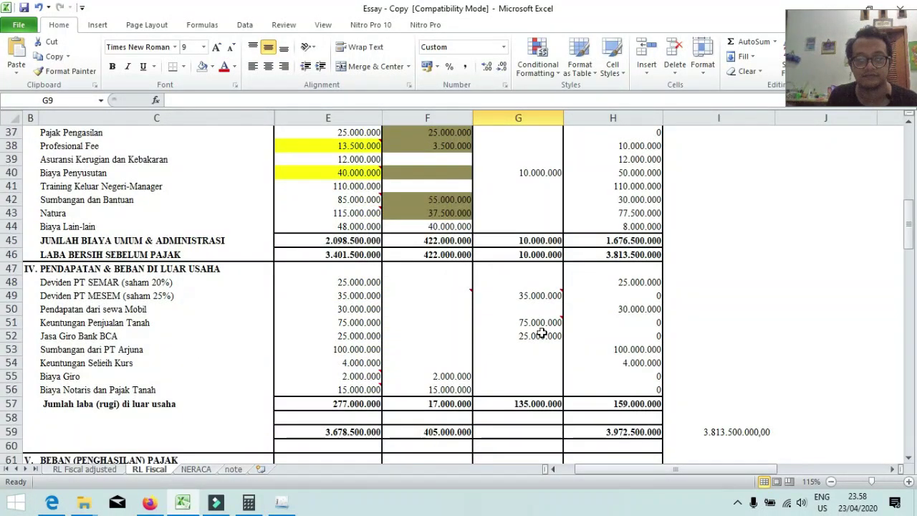
pyautogui.click(543, 324)
# - Examine the Jasa Giro Bank BCA label in C52, its negative fiscal correction in G52, and the fiscal amount formula in H52
pyautogui.click(553, 336)
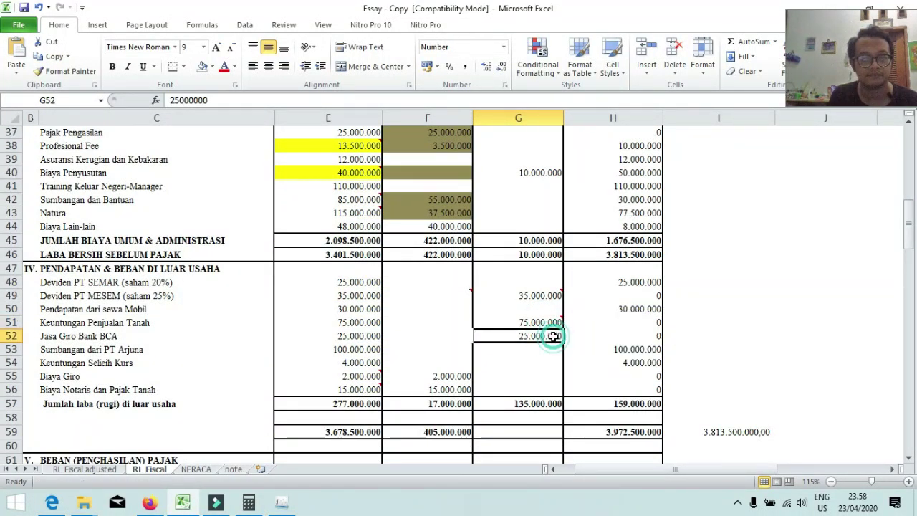
pyautogui.click(60, 341)
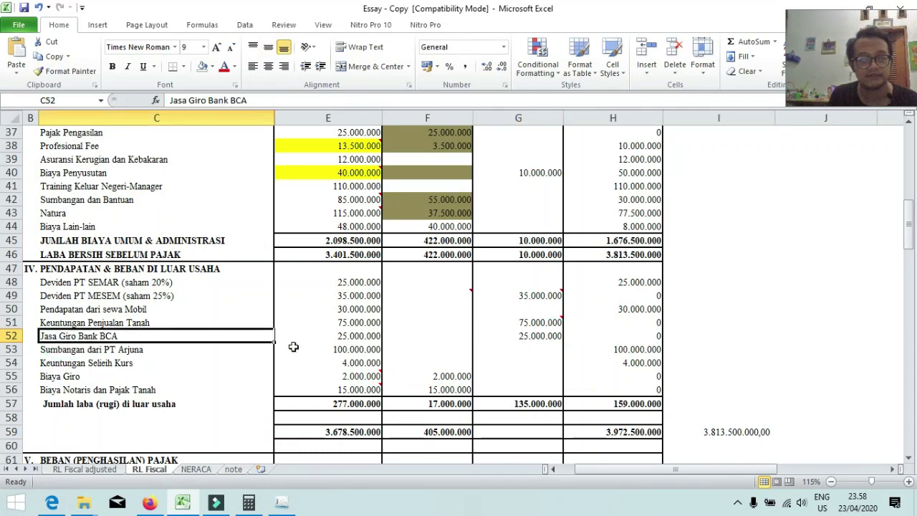
pyautogui.click(539, 334)
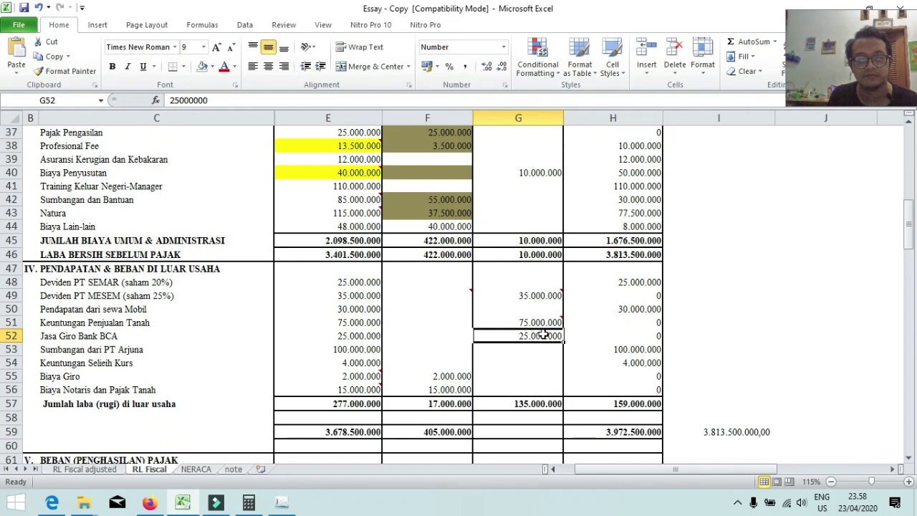
pyautogui.click(549, 335)
pyautogui.click(567, 336)
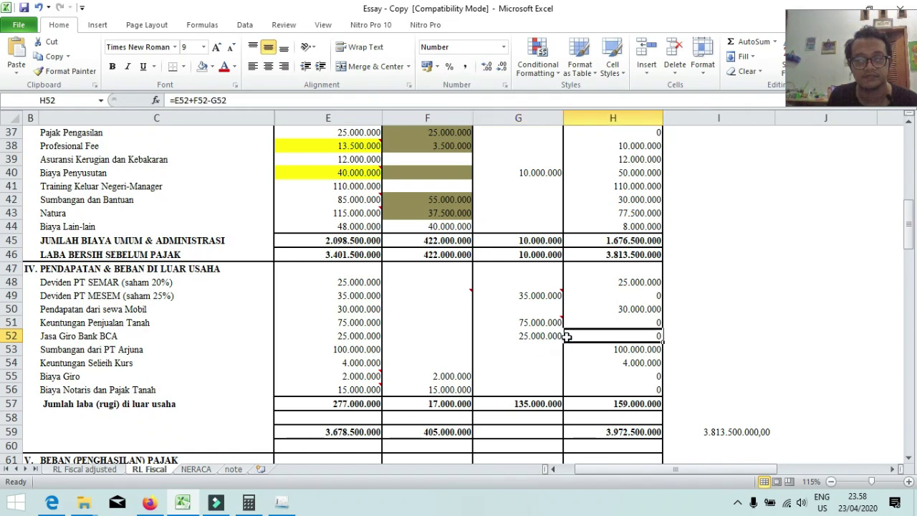
pyautogui.click(540, 335)
pyautogui.click(578, 333)
pyautogui.click(551, 335)
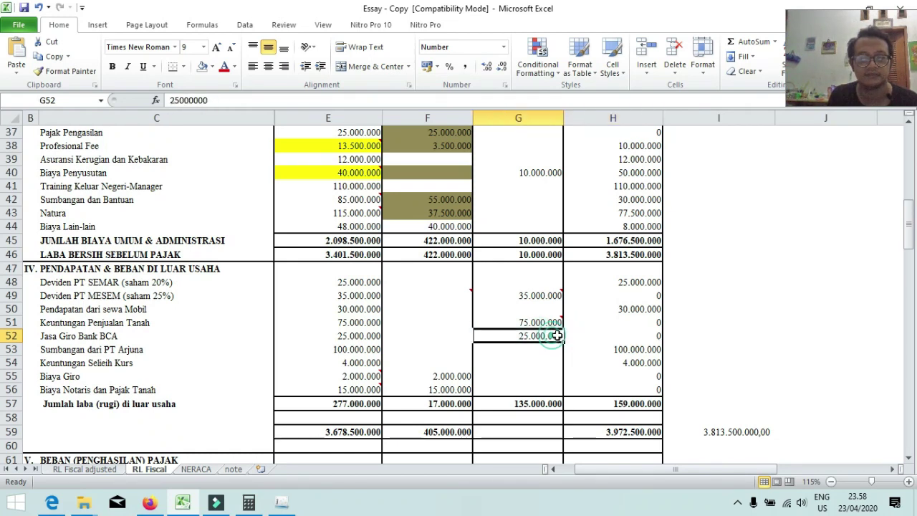
pyautogui.click(580, 333)
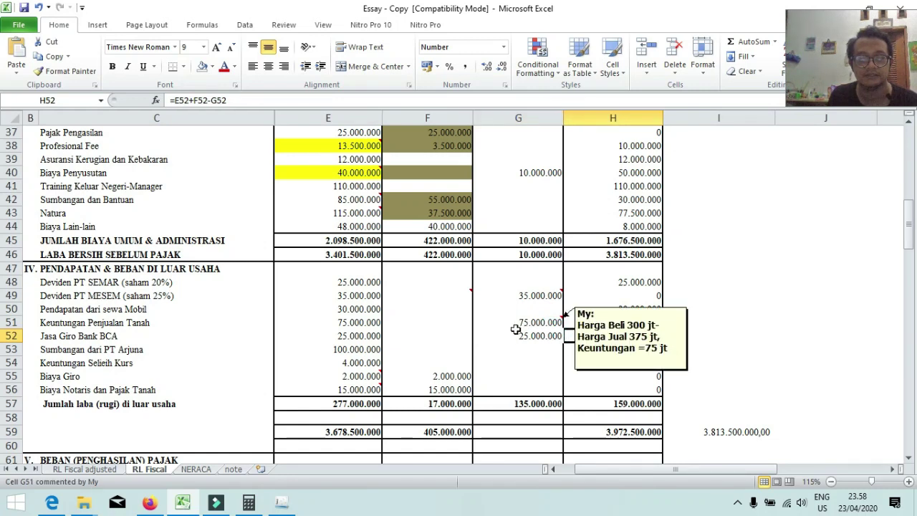
# - Examine the Sumbangan dari PT Arjuna label in C53, its commercial amount in E53, and the positive fiscal correction cell F53
pyautogui.scroll(-1, 530, 322)
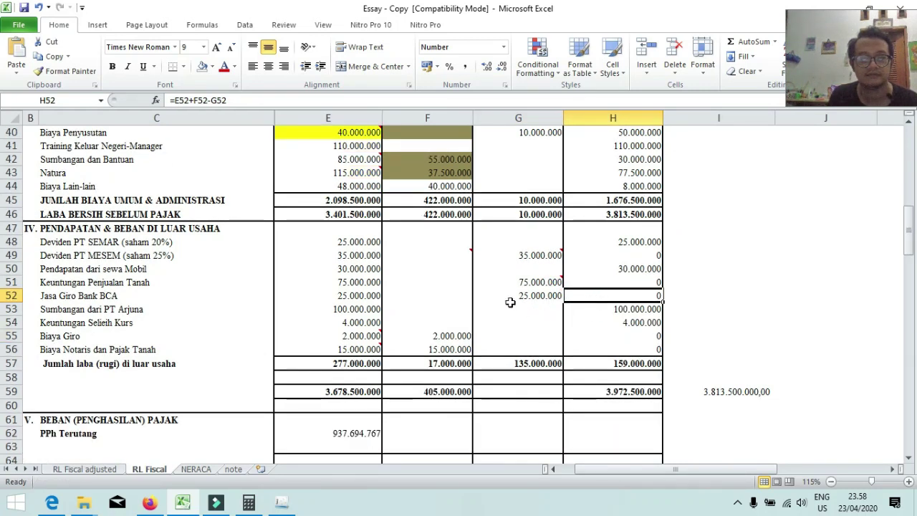
pyautogui.click(115, 312)
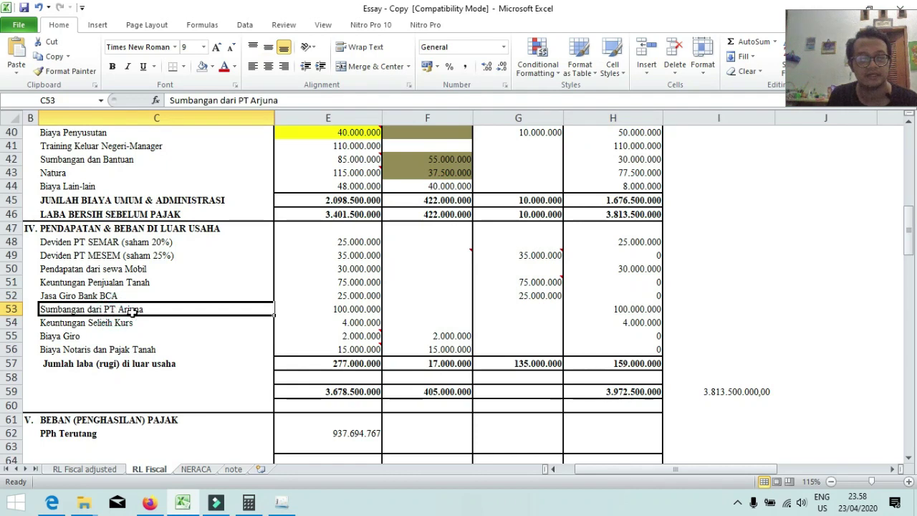
pyautogui.click(357, 309)
pyautogui.click(205, 309)
pyautogui.click(398, 309)
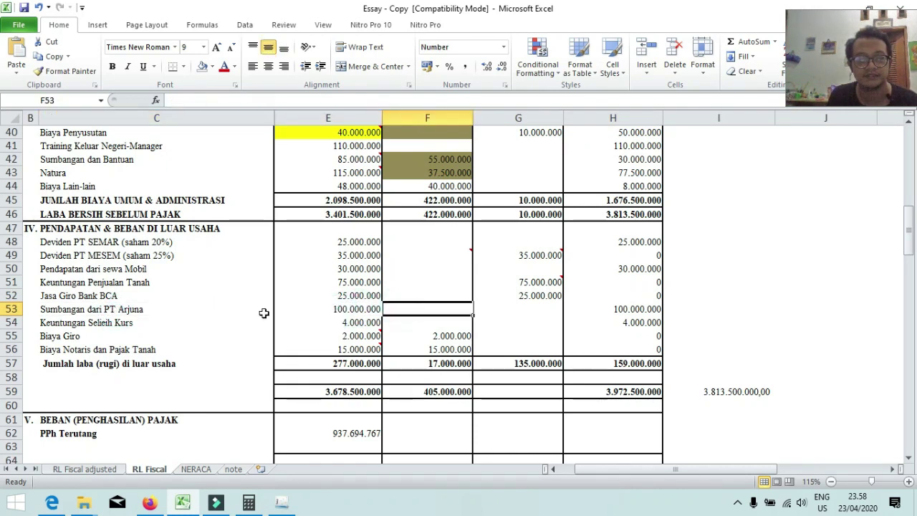
pyautogui.click(302, 307)
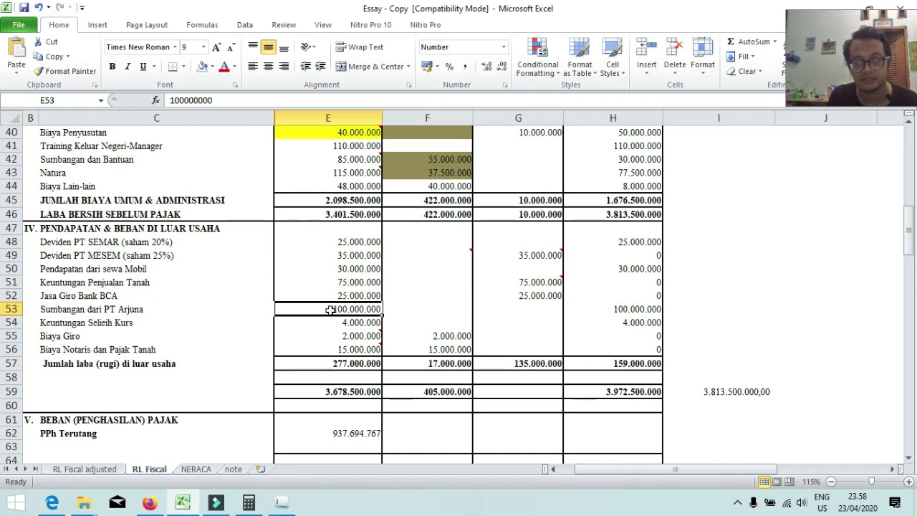
# - Check Sumbangan dari PT Arjuna's positive and negative fiscal correction cells and fiscal amount in F53 to H53 against its commercial amount
pyautogui.click(394, 307)
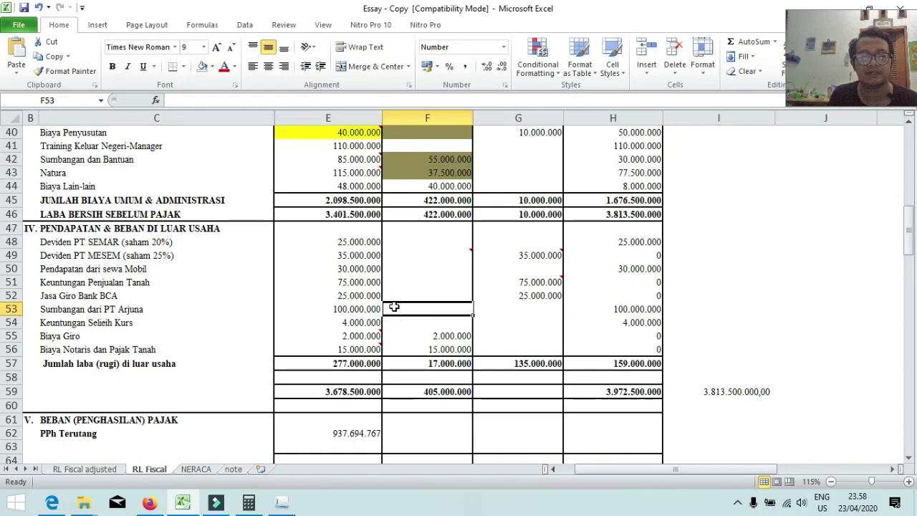
pyautogui.click(485, 308)
pyautogui.click(587, 308)
pyautogui.click(338, 309)
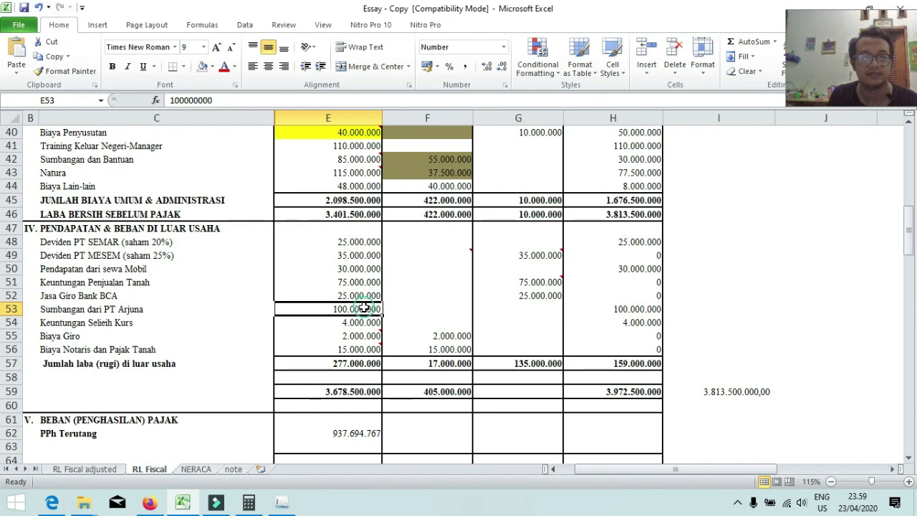
pyautogui.click(499, 318)
pyautogui.click(469, 309)
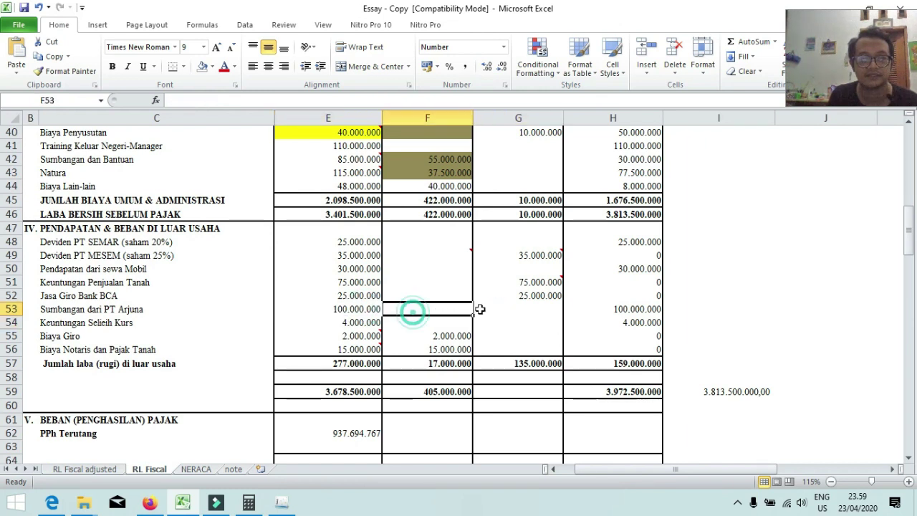
# - Check the fiscal amount formula in H53 and Keuntungan Selieih Kurs's label, commercial amount and fiscal amount in row 54
pyautogui.click(481, 309)
pyautogui.click(606, 309)
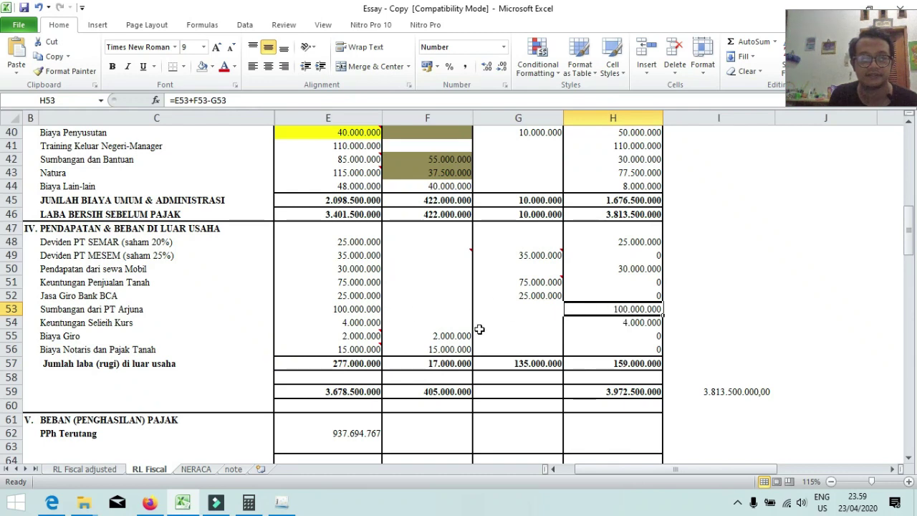
pyautogui.click(111, 324)
pyautogui.click(348, 322)
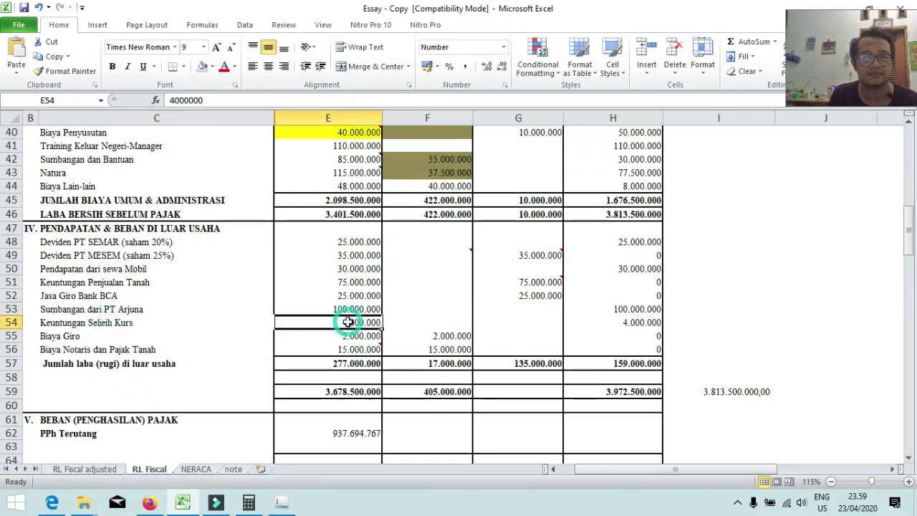
pyautogui.click(659, 322)
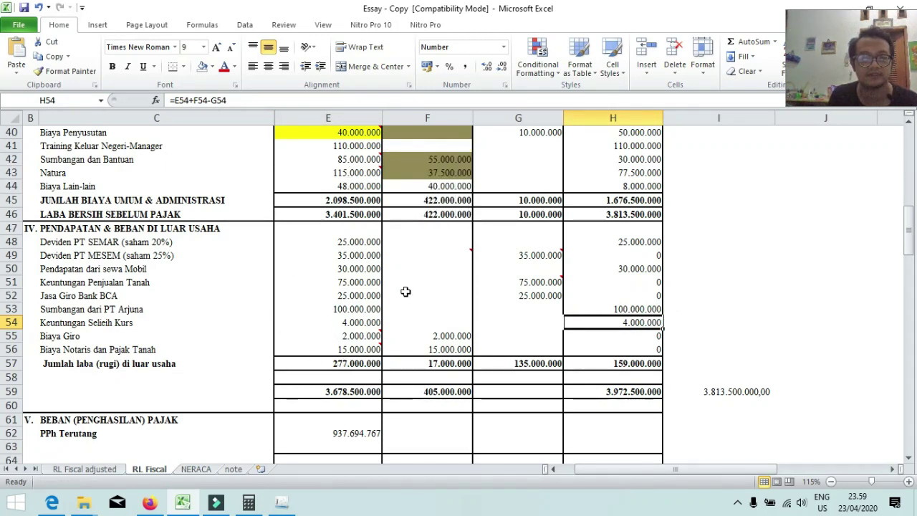
# - Compare Biaya Giro's commercial amount in E55 with its positive fiscal correction in F55 and the fiscal amount formula in H55
pyautogui.click(63, 348)
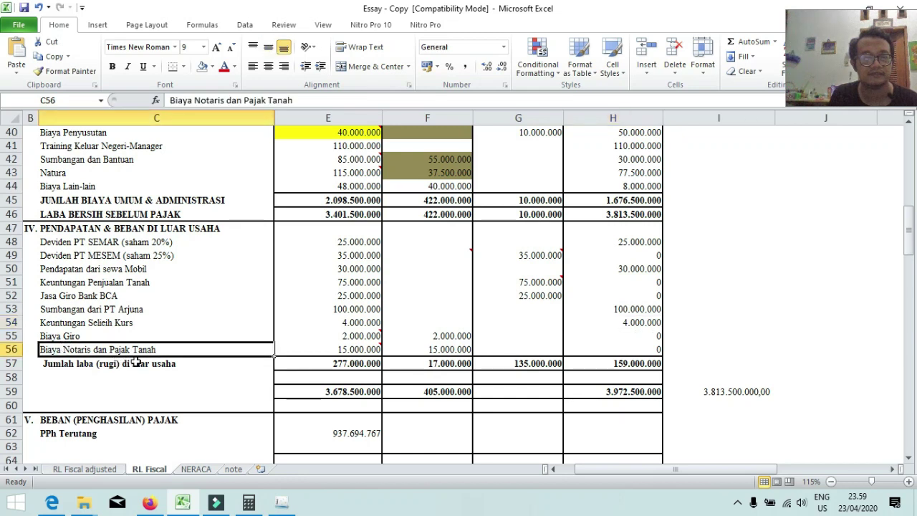
pyautogui.click(172, 336)
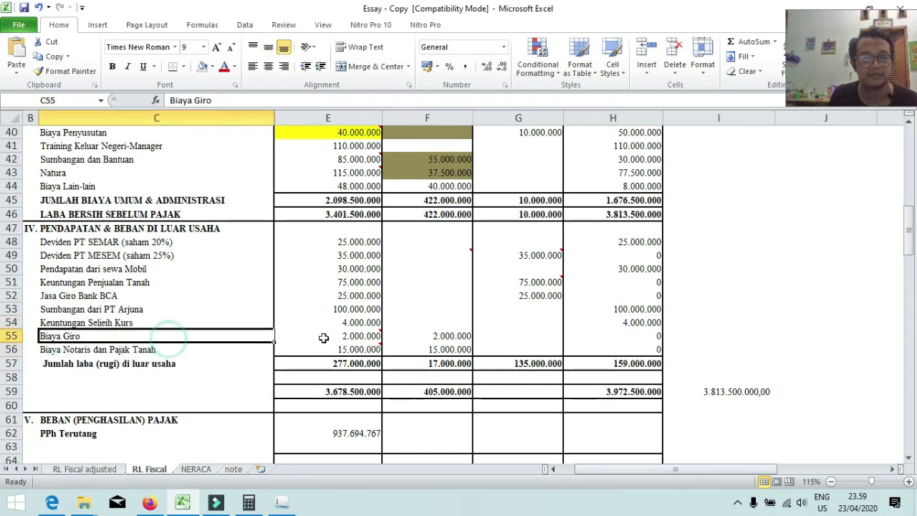
pyautogui.click(351, 336)
pyautogui.click(406, 335)
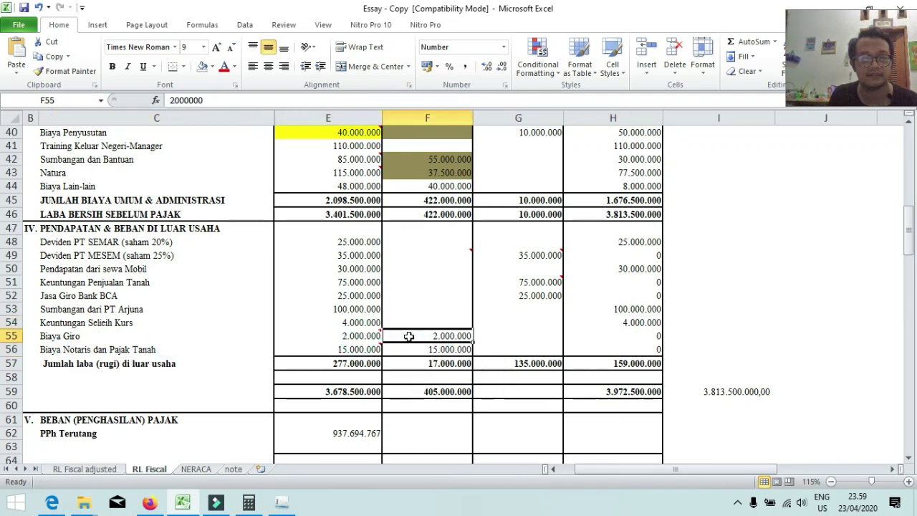
pyautogui.click(364, 336)
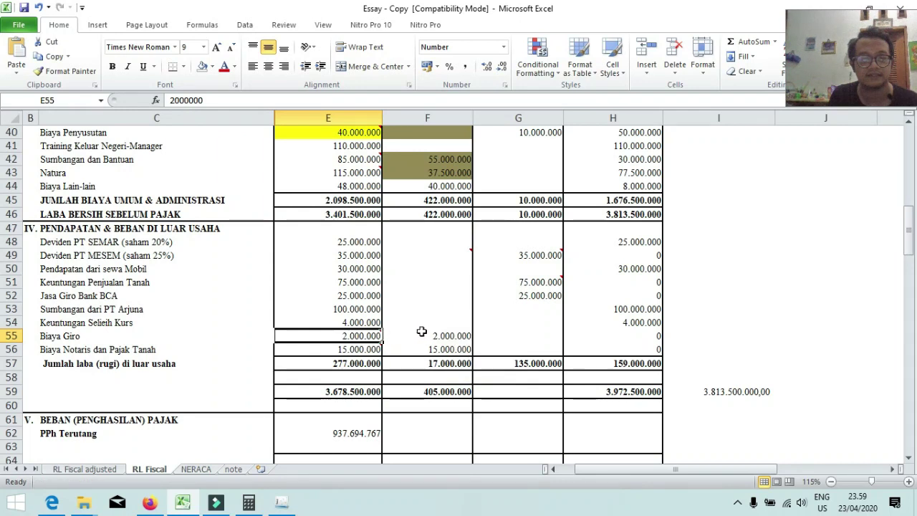
pyautogui.click(445, 335)
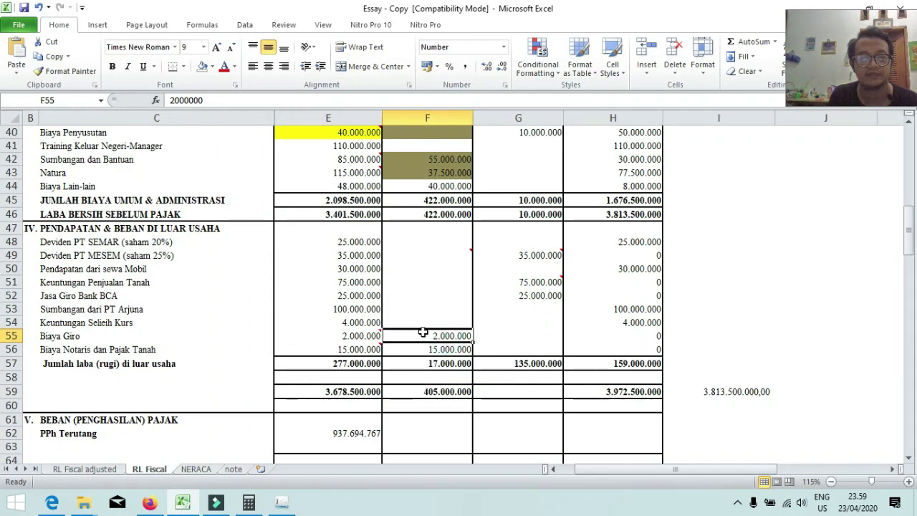
pyautogui.click(648, 335)
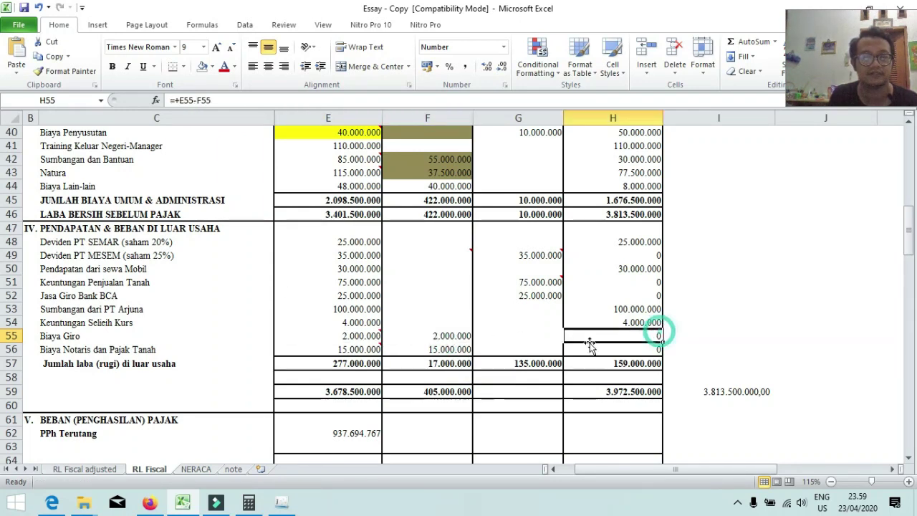
# - Examine Biaya Notaris dan Pajak Tanah's amount and comment in E56 against Keuntungan Penjualan Tanah's negative correction in G51
pyautogui.click(84, 351)
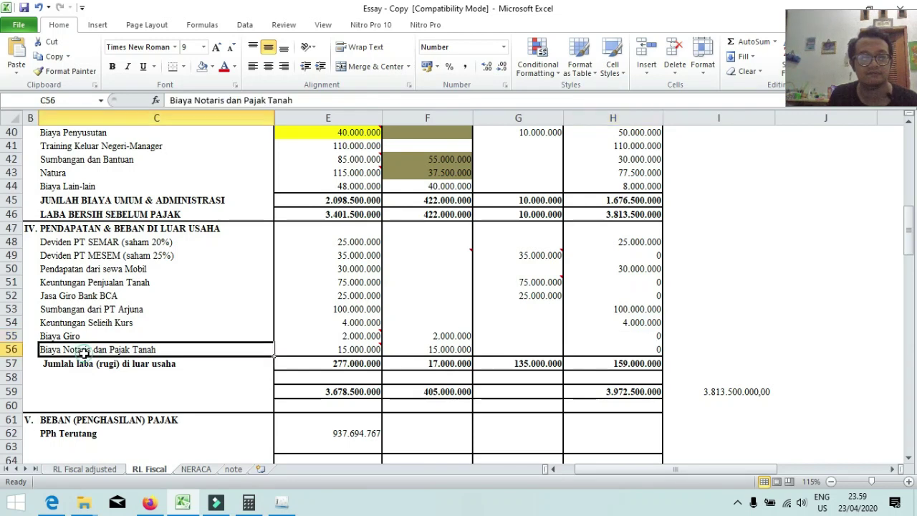
pyautogui.click(351, 352)
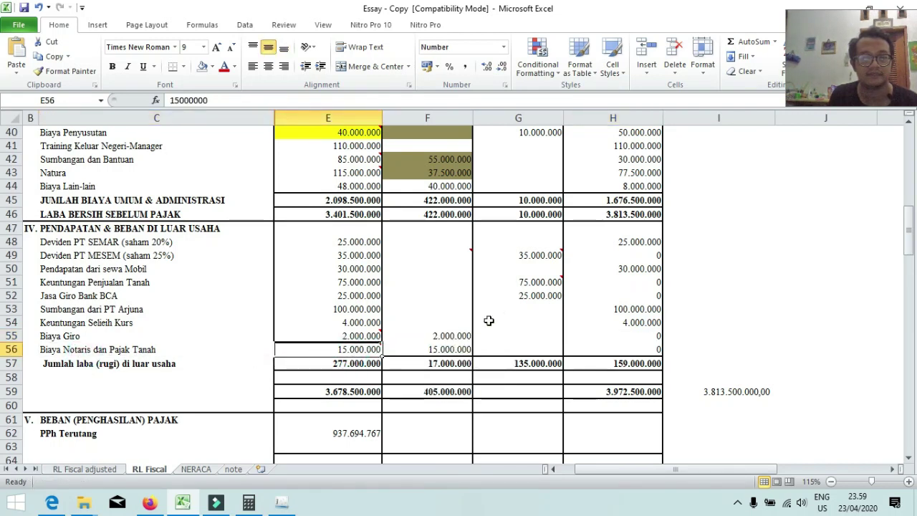
pyautogui.click(544, 280)
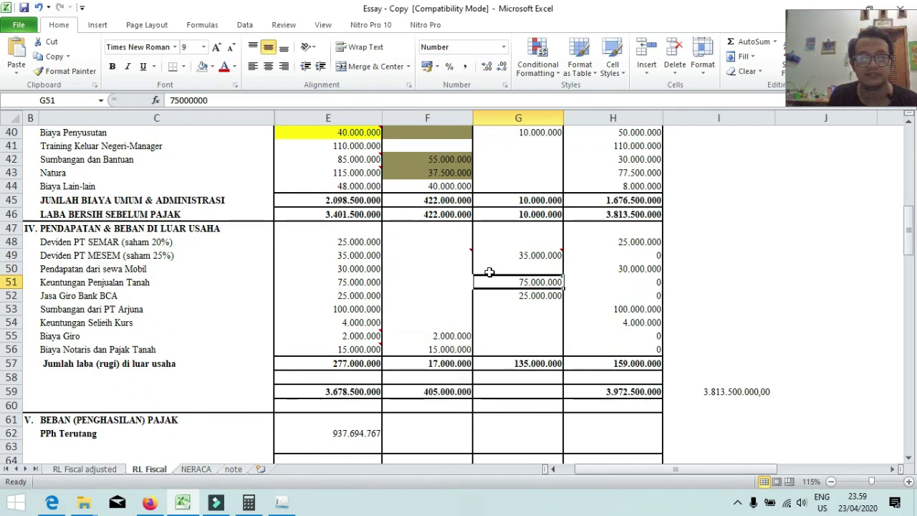
pyautogui.moveTo(360, 348)
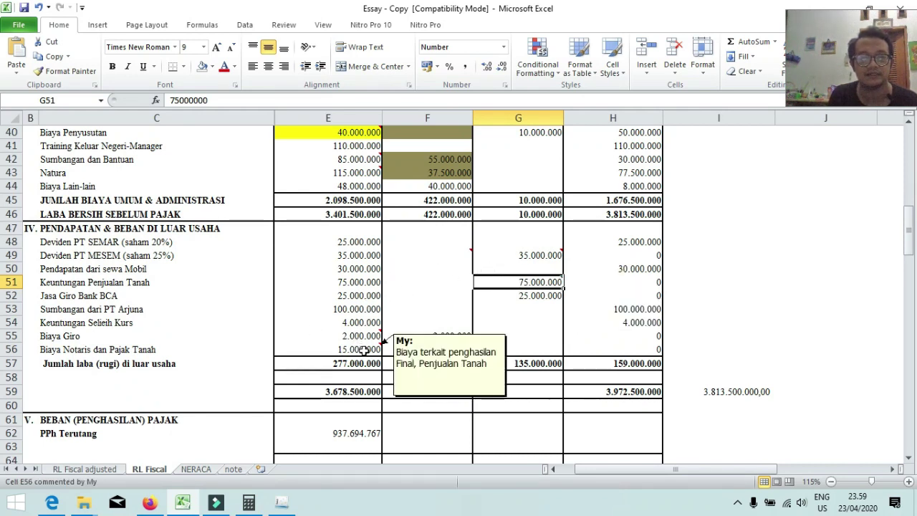
# - Review the general and administrative expense rows E26 to H33 and the commercial revenue cells E10 to E12
pyautogui.scroll(9, 358, 344)
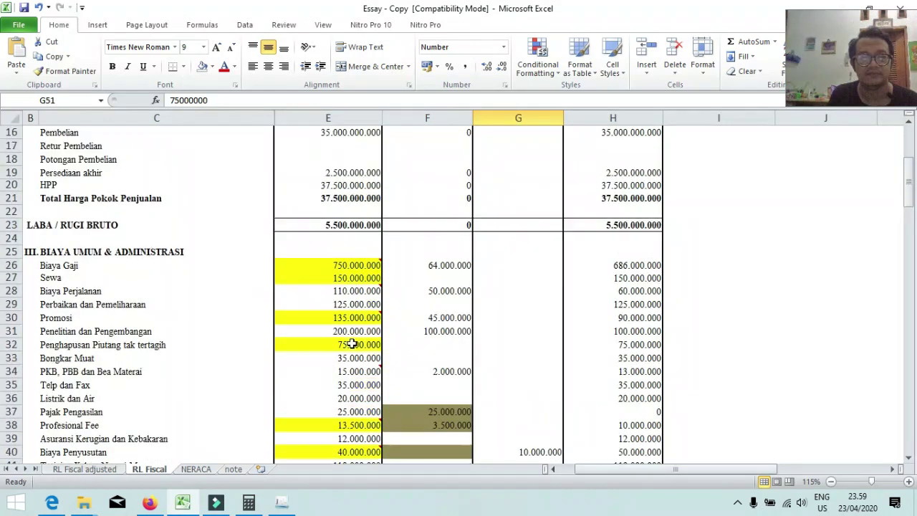
pyautogui.scroll(-2, 559, 307)
pyautogui.moveTo(378, 225); pyautogui.dragTo(625, 316)
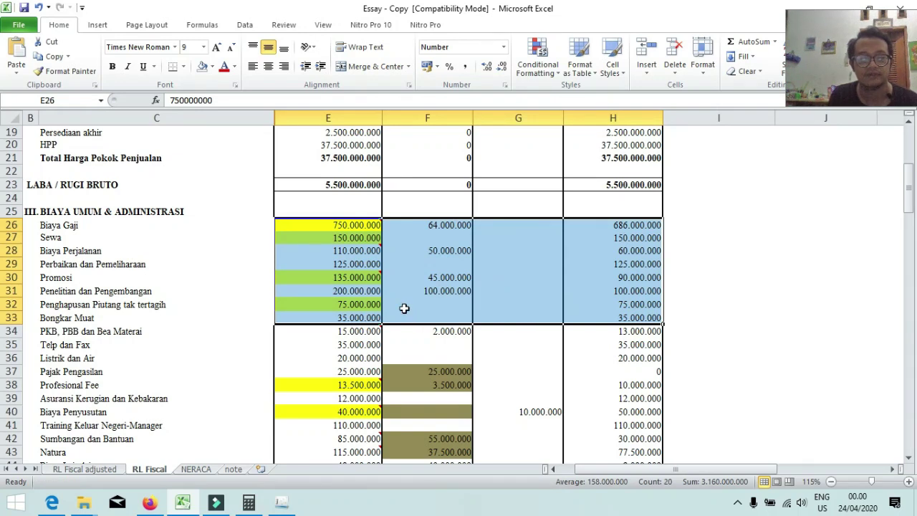
pyautogui.scroll(4, 404, 308)
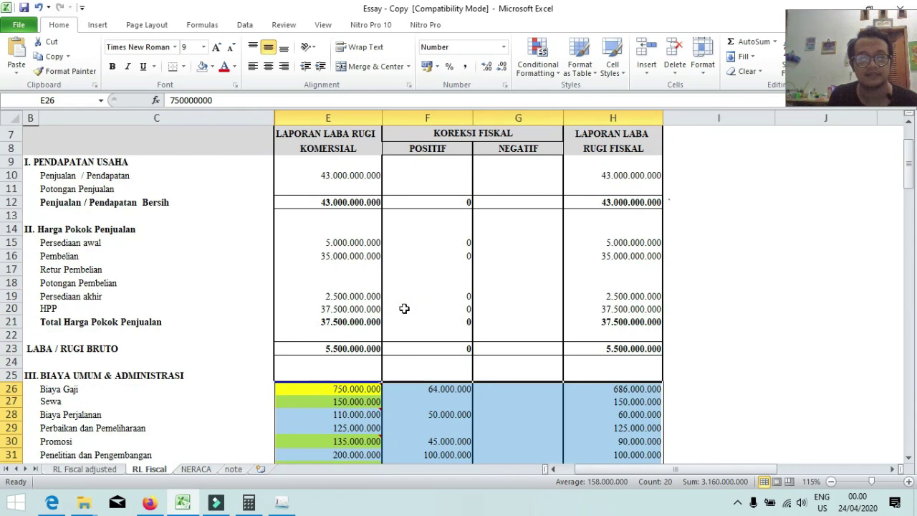
pyautogui.moveTo(335, 175); pyautogui.dragTo(373, 202)
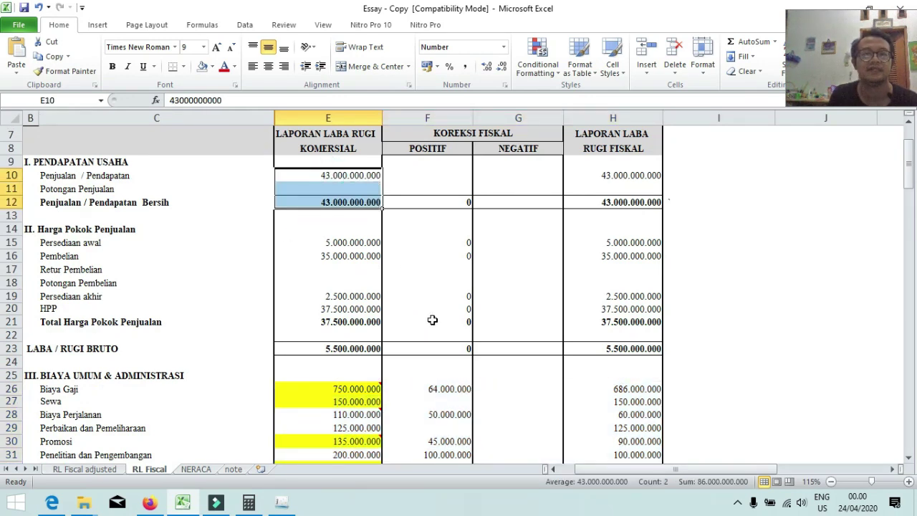
# - Read through the expense corrections, the non-operating income and expense section, and the income tax section below it
pyautogui.scroll(-5, 433, 322)
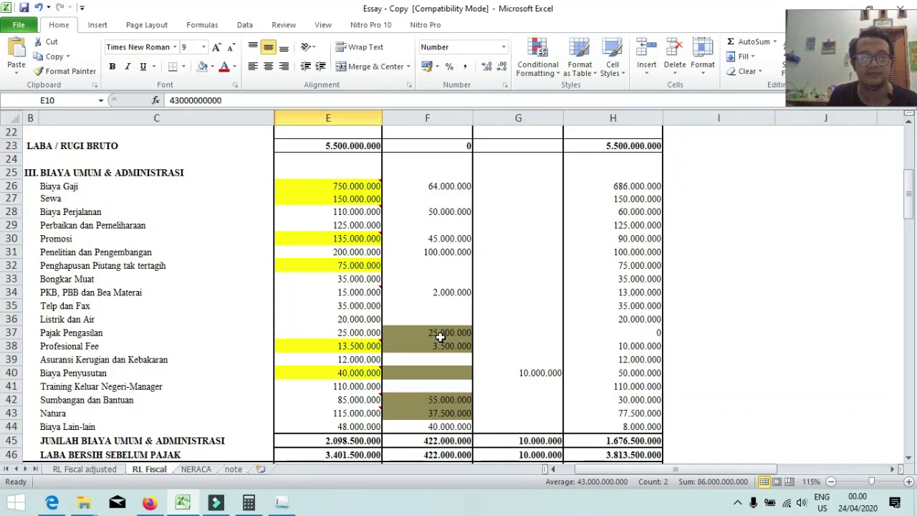
pyautogui.scroll(-3, 440, 336)
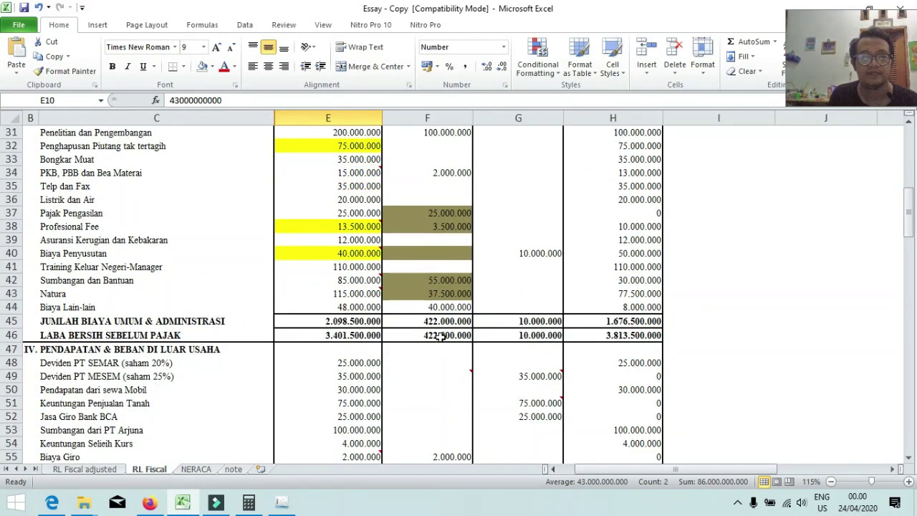
pyautogui.scroll(-9, 439, 336)
pyautogui.scroll(5, 440, 336)
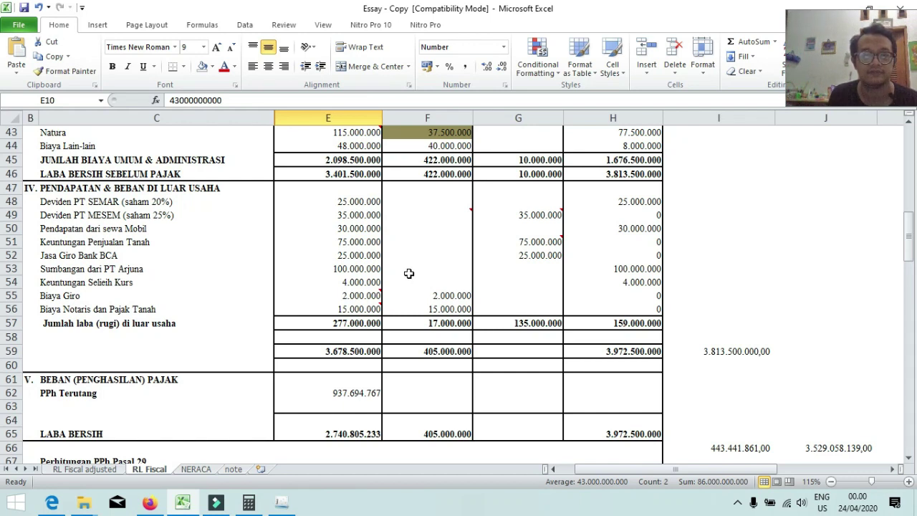
pyautogui.scroll(-1, 463, 269)
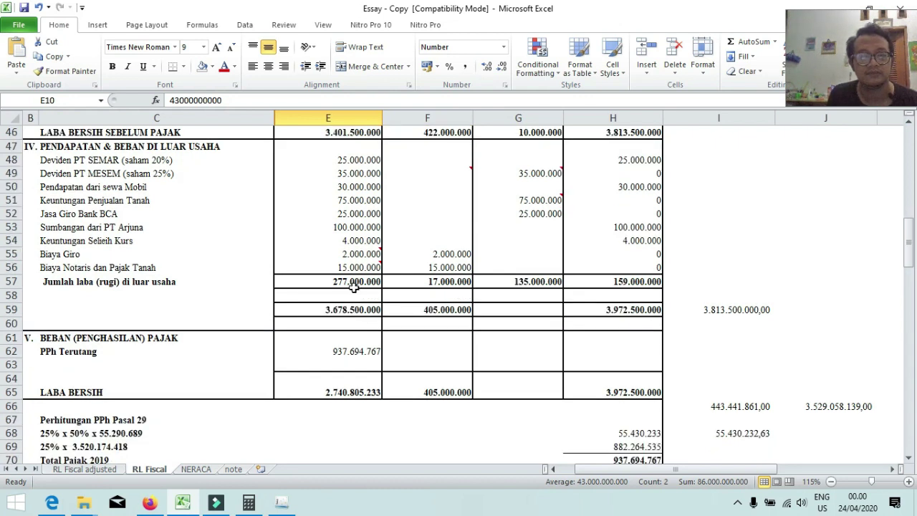
# - Examine the expense corrections starting at F26 and the positive and negative correction total formulas in F45 and G45
pyautogui.scroll(15, 437, 287)
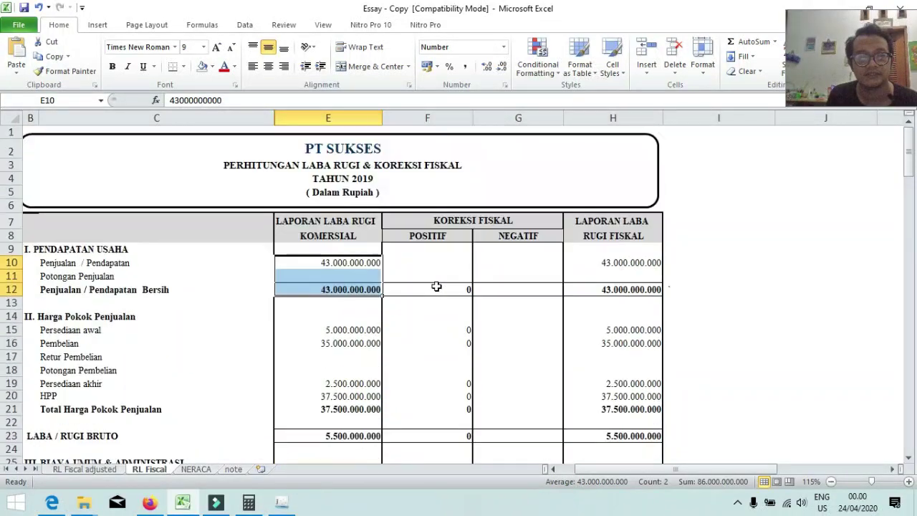
pyautogui.scroll(-5, 438, 287)
pyautogui.click(432, 260)
pyautogui.scroll(-4, 429, 257)
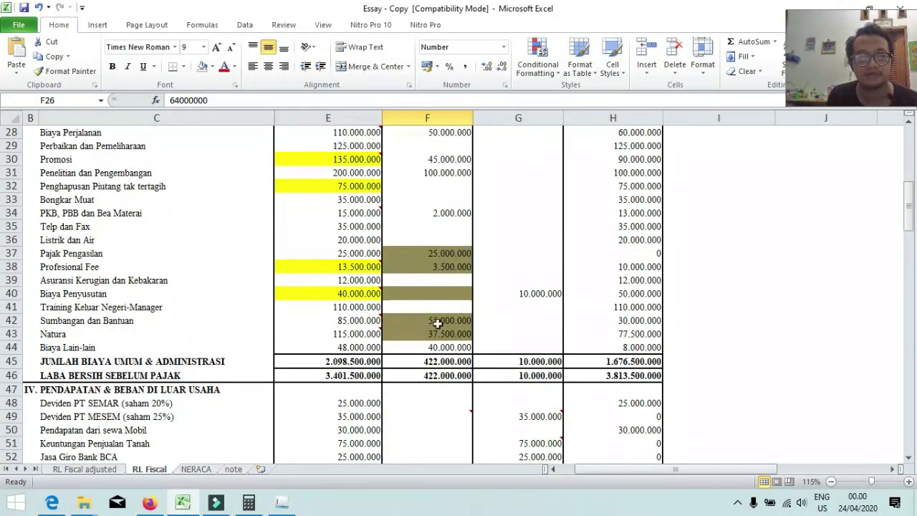
pyautogui.click(444, 360)
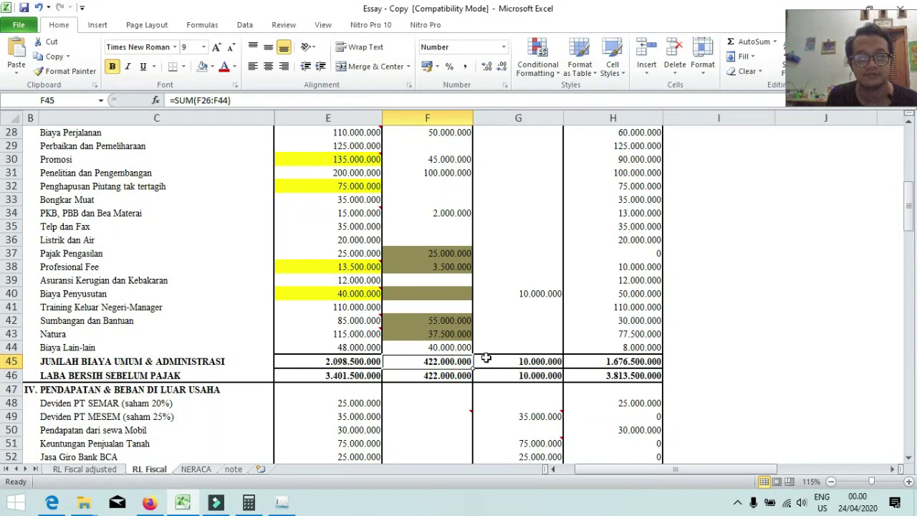
pyautogui.scroll(4, 537, 236)
pyautogui.scroll(-4, 538, 237)
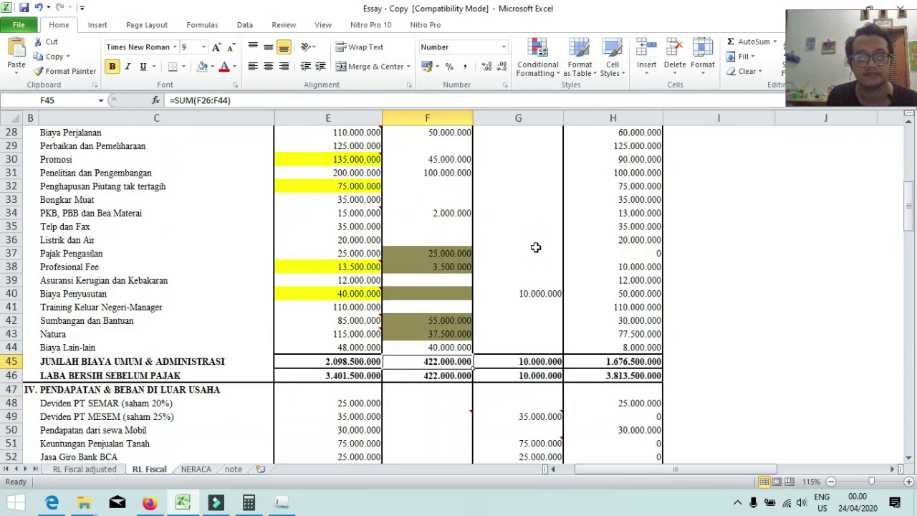
pyautogui.click(542, 358)
pyautogui.scroll(-1, 526, 362)
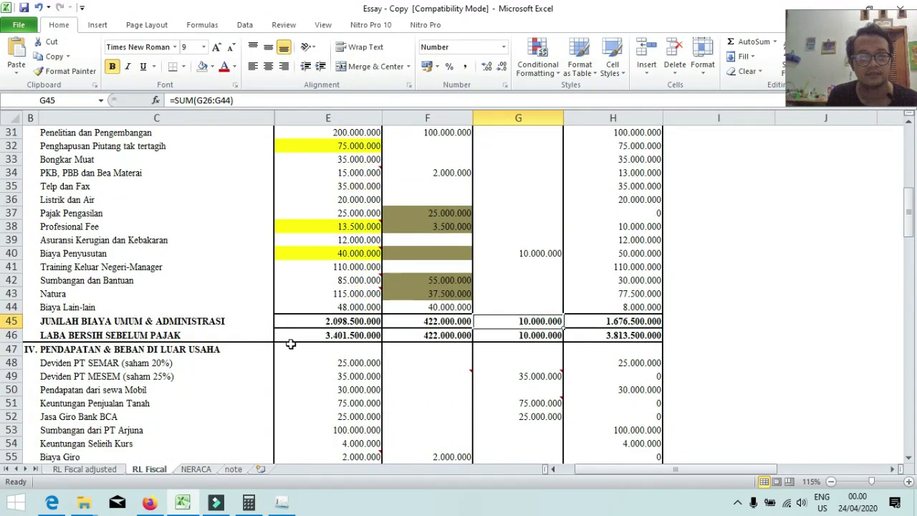
# - Check the formulas of the LABA BERSIH SEBELUM PAJAK row across commercial profit, both fiscal corrections and fiscal profit in E46 to H46
pyautogui.click(336, 336)
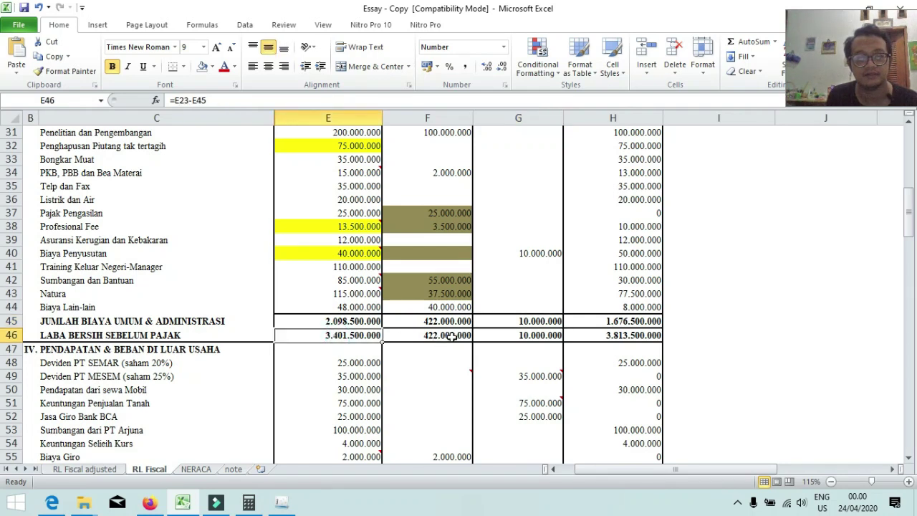
pyautogui.click(453, 337)
pyautogui.click(518, 336)
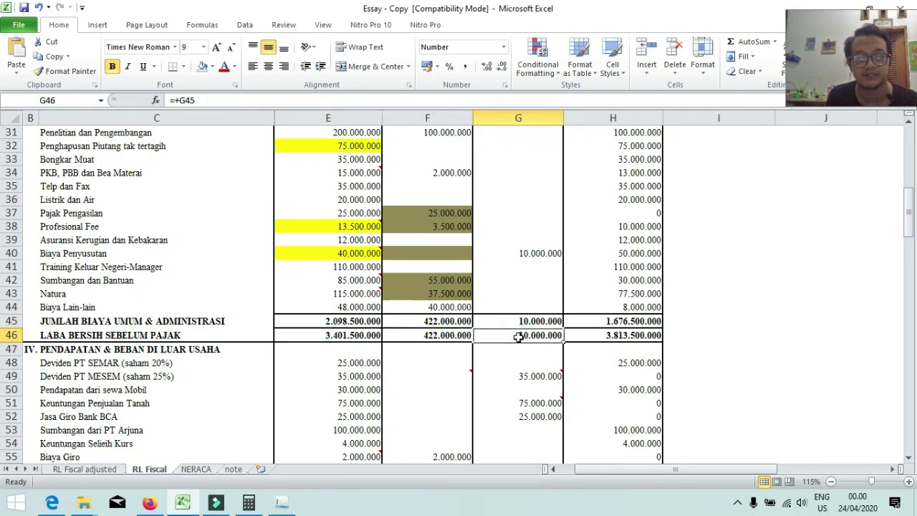
pyautogui.click(670, 335)
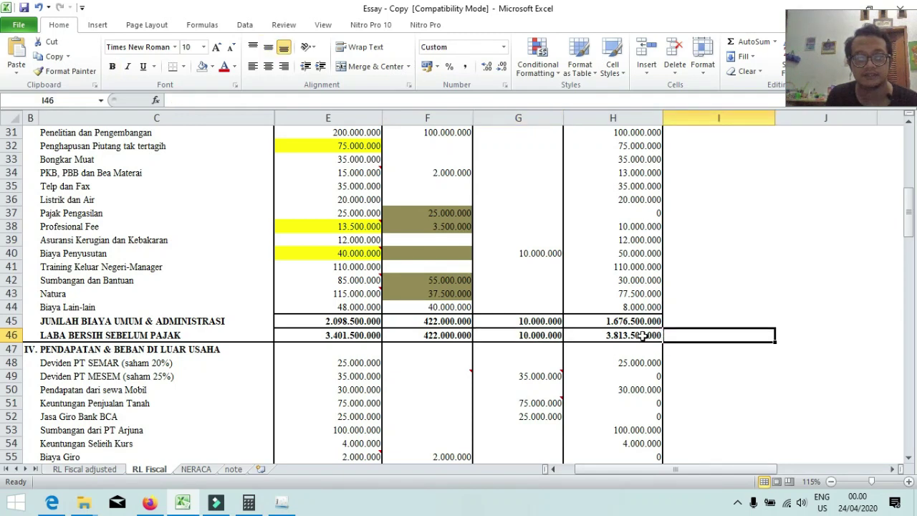
pyautogui.click(642, 335)
pyautogui.scroll(-1, 643, 335)
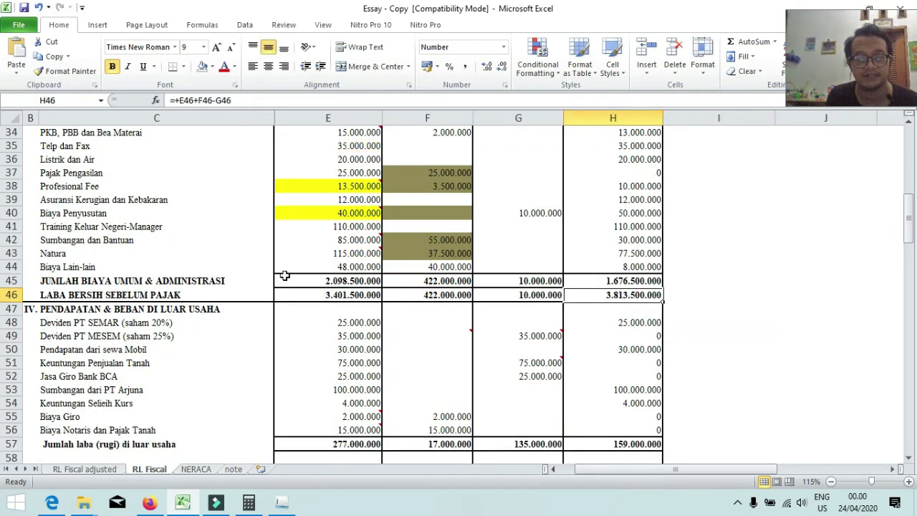
# - Compare commercial profit before tax in E46 with fiscal profit in H46, considering the negative correction in G46 and the expense corrections above
pyautogui.moveTo(301, 294); pyautogui.dragTo(328, 299)
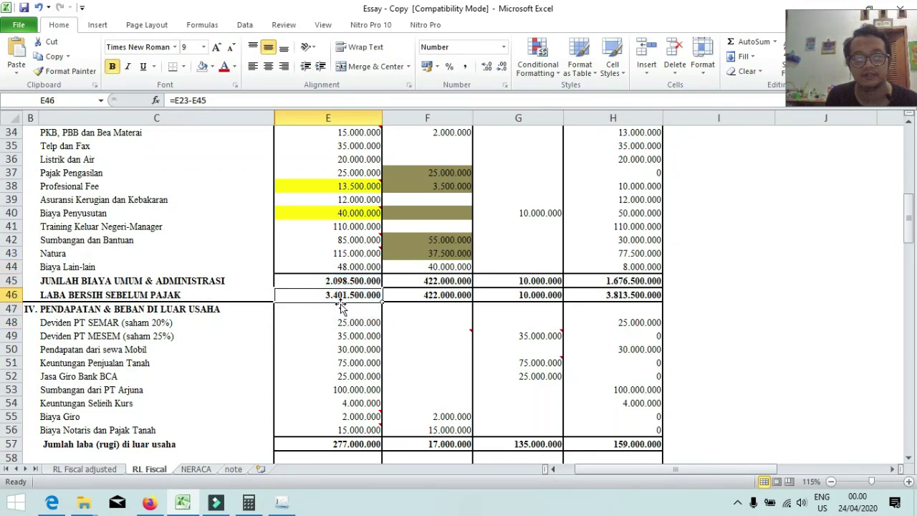
pyautogui.click(603, 294)
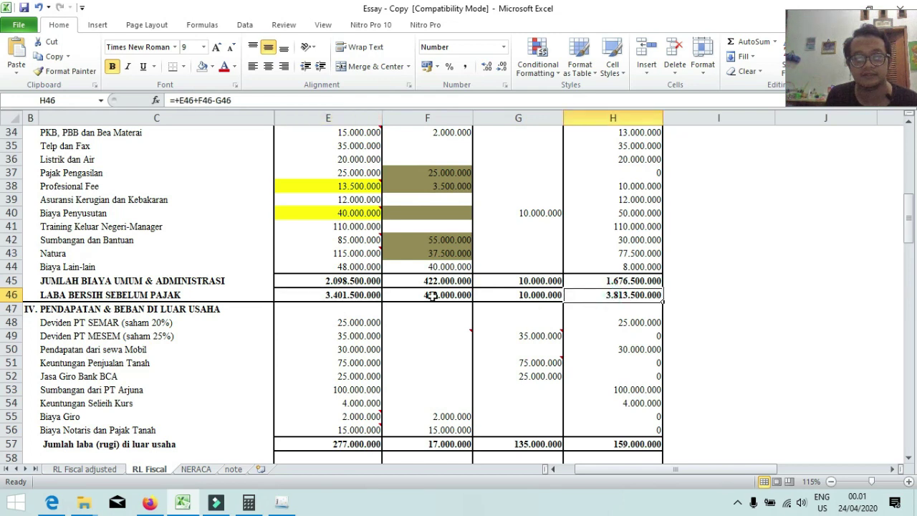
pyautogui.click(520, 296)
pyautogui.click(639, 295)
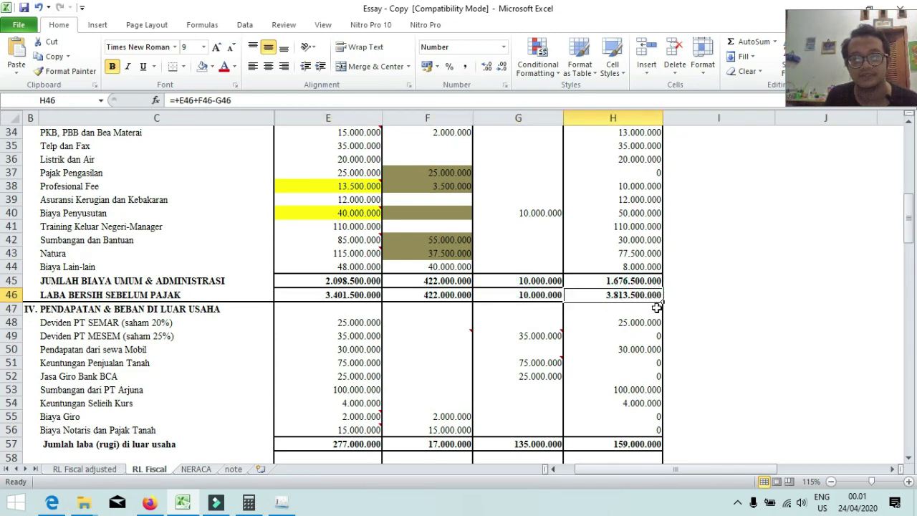
pyautogui.scroll(-1, 657, 307)
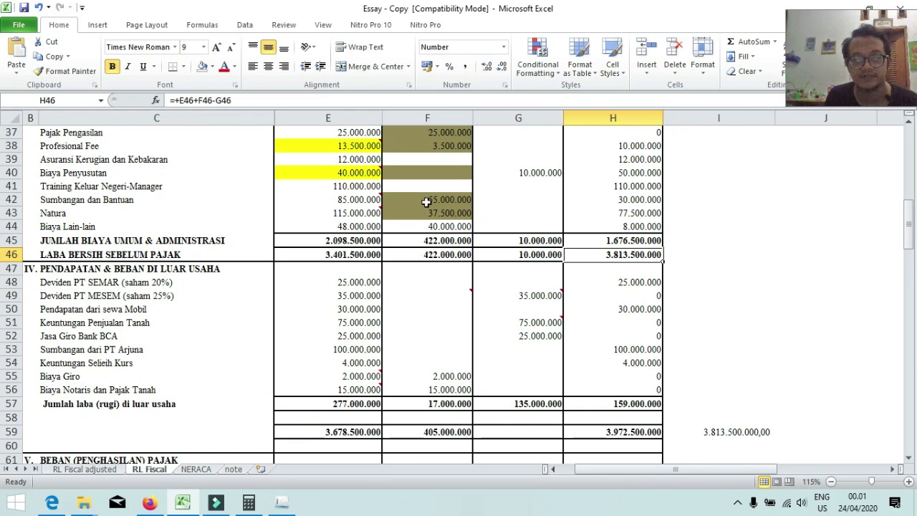
pyautogui.scroll(6, 430, 215)
pyautogui.scroll(-4, 430, 208)
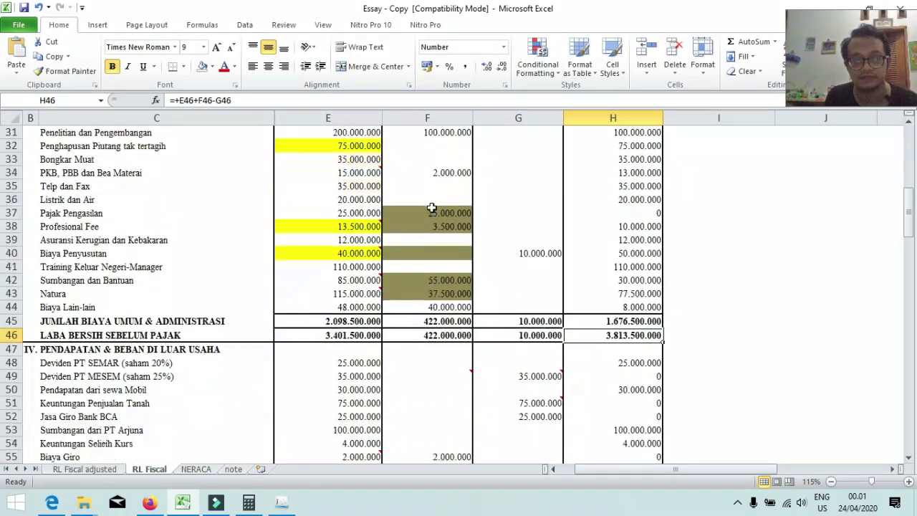
# - Review the positive corrections for Natura through LABA BERSIH SEBELUM PAJAK, the fiscal profit in H46 and the non-operating section below
pyautogui.scroll(1, 438, 244)
pyautogui.scroll(-2, 445, 276)
pyautogui.moveTo(528, 281); pyautogui.dragTo(528, 294)
pyautogui.click(438, 281)
pyautogui.moveTo(444, 253); pyautogui.dragTo(444, 295)
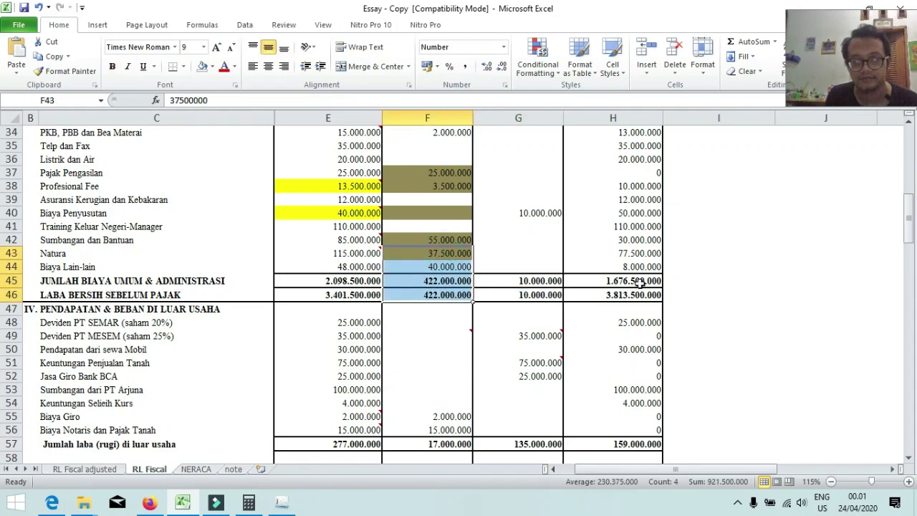
pyautogui.scroll(-1, 640, 282)
pyautogui.click(625, 255)
pyautogui.scroll(-1, 625, 255)
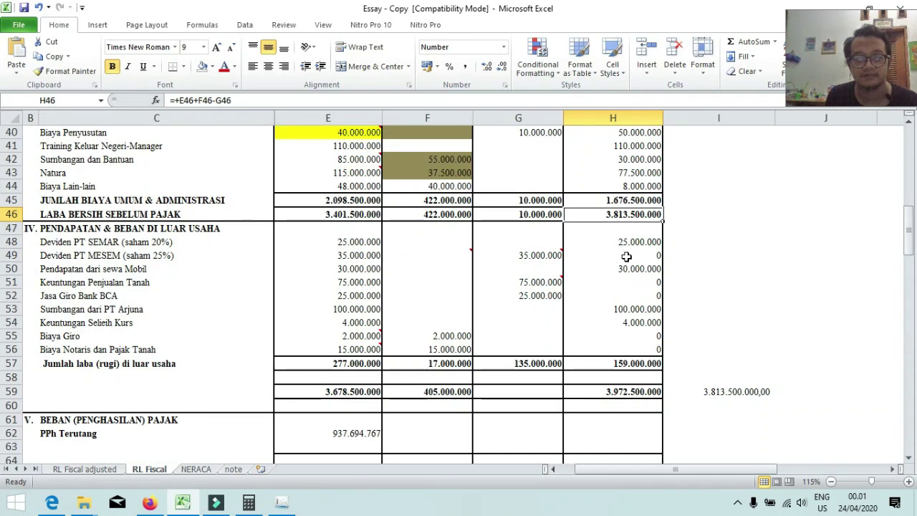
pyautogui.scroll(-1, 625, 255)
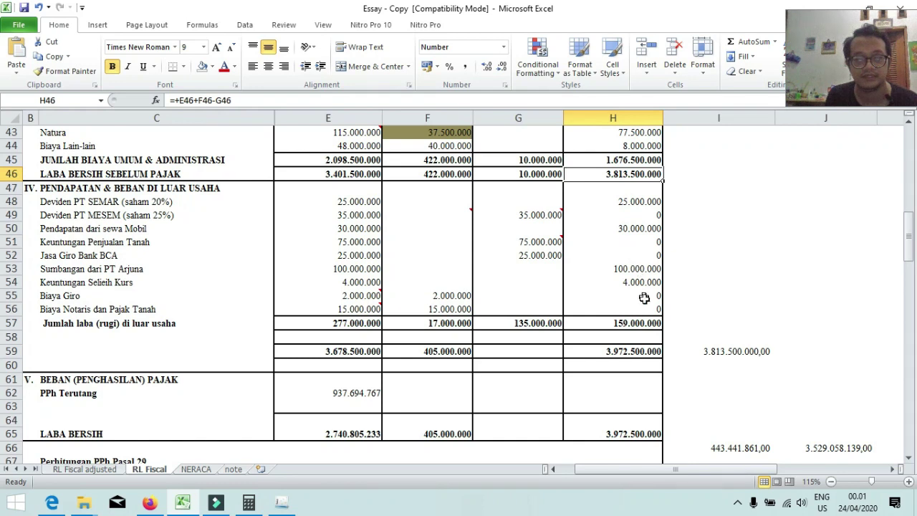
# - Check the non-operating correction total in F57 and the combined profit formulas in F59, H59 and E59
pyautogui.click(444, 295)
pyautogui.click(444, 322)
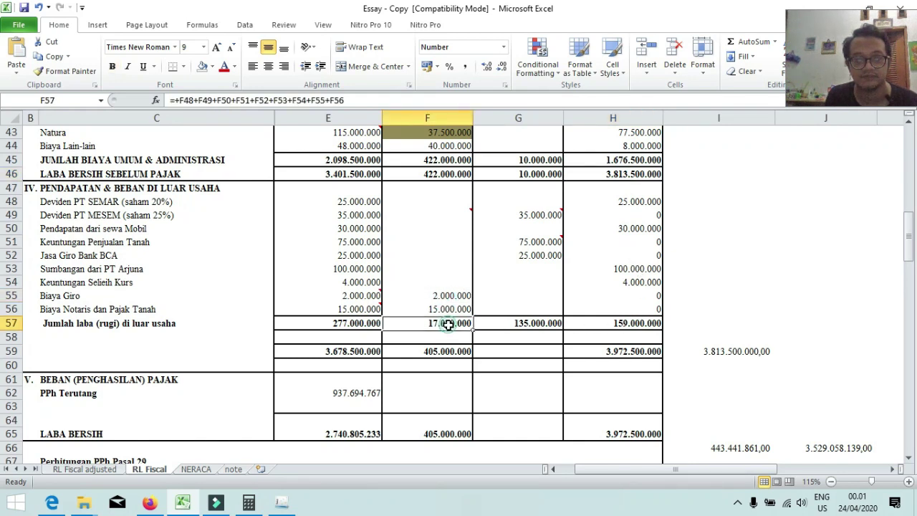
pyautogui.click(453, 351)
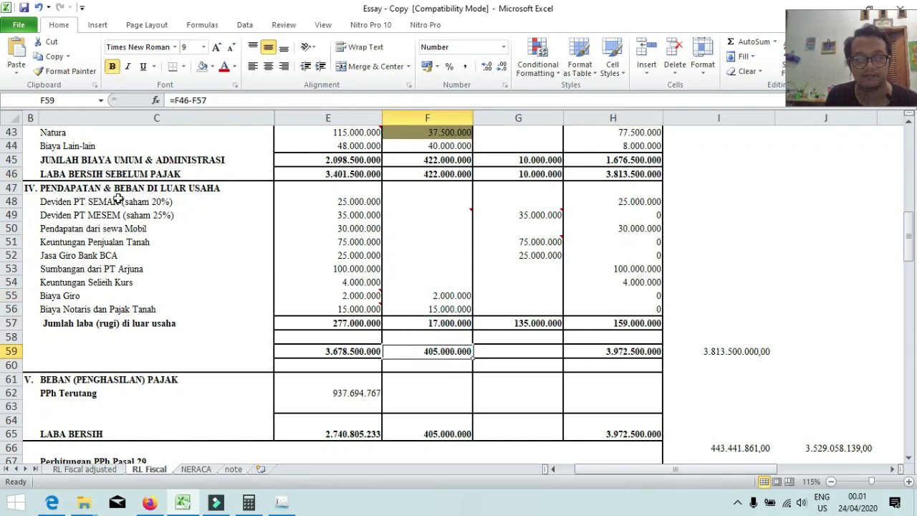
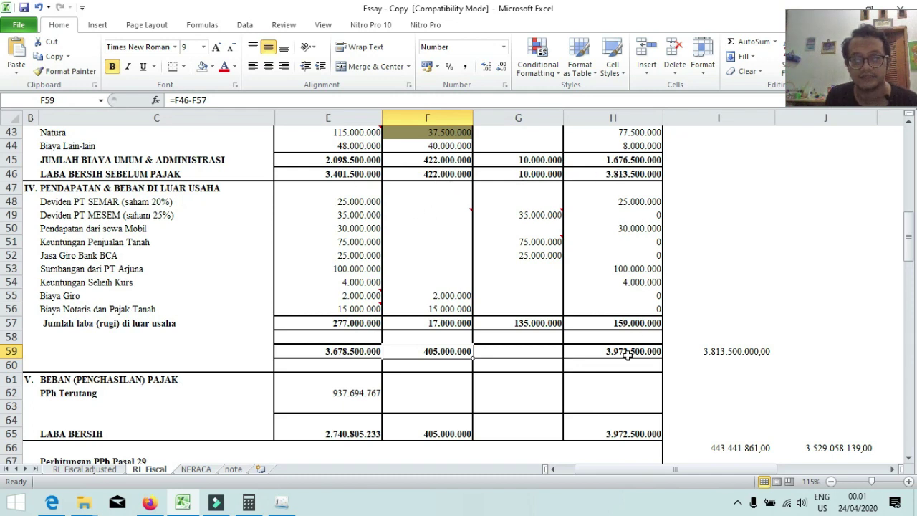
pyautogui.scroll(-1, 627, 355)
pyautogui.click(624, 312)
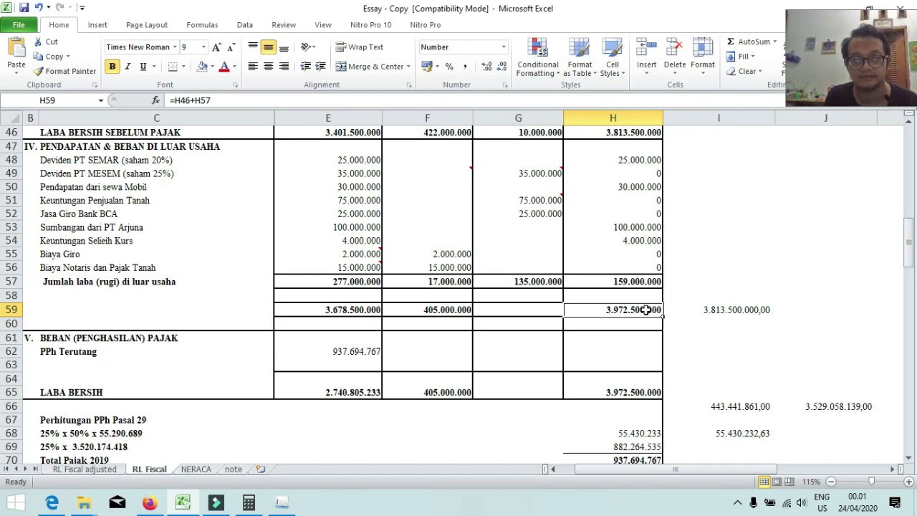
pyautogui.scroll(-1, 646, 310)
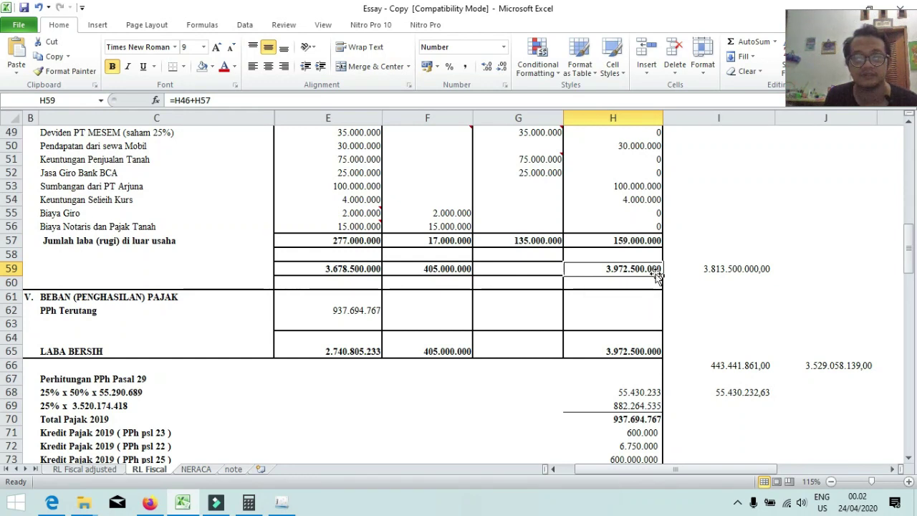
pyautogui.click(328, 268)
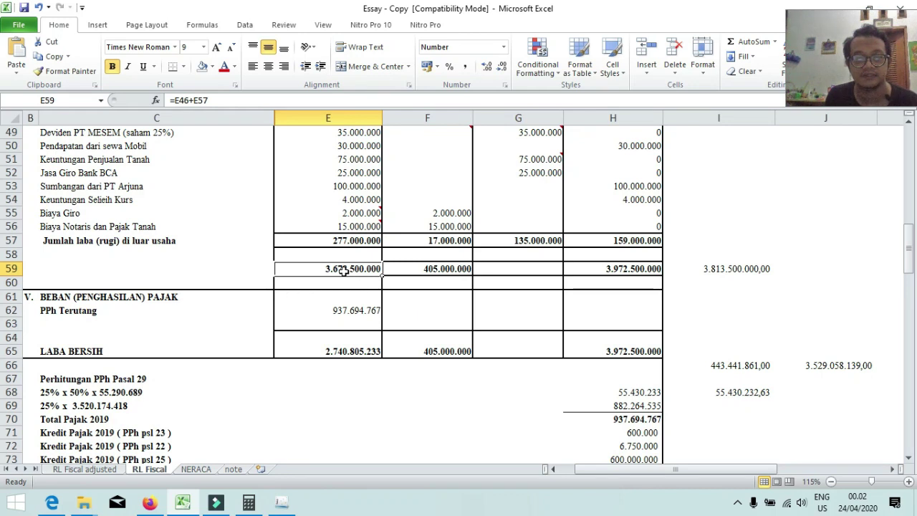
# - Label row 59 LABA BERSIH SEBELUM PAJAK in cell C59
pyautogui.click(241, 268)
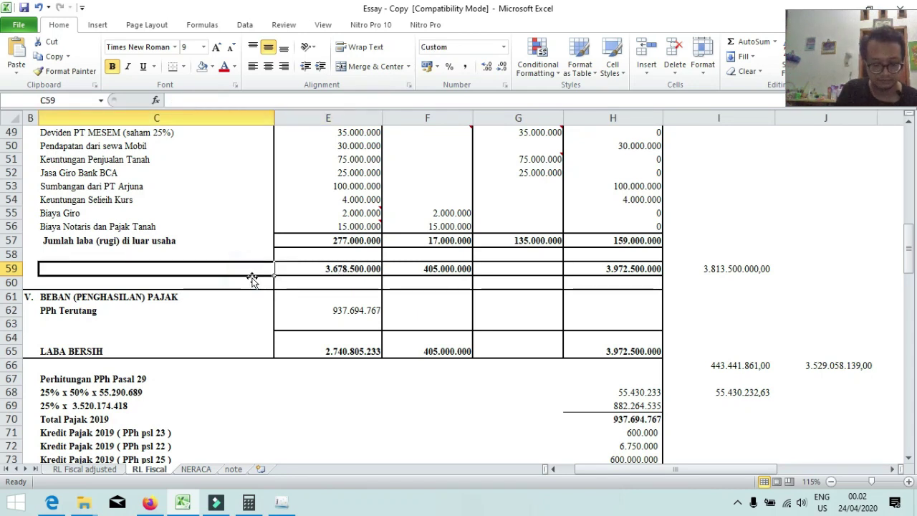
pyautogui.write('I')
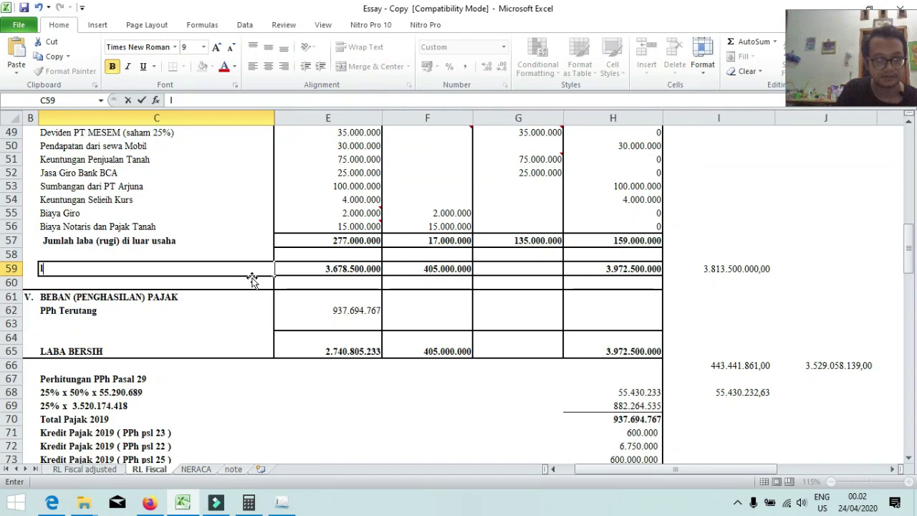
pyautogui.write('aba BERSIH SEBELUM PAJAK')
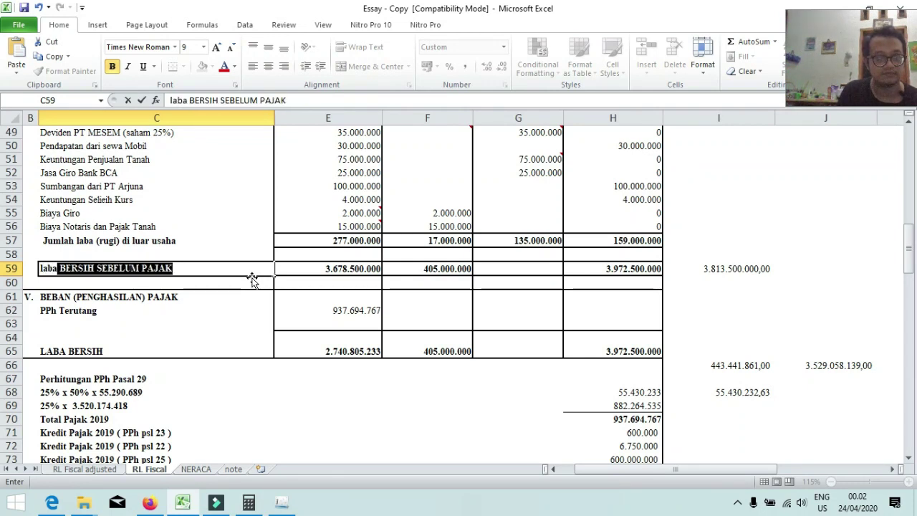
pyautogui.press('Return')
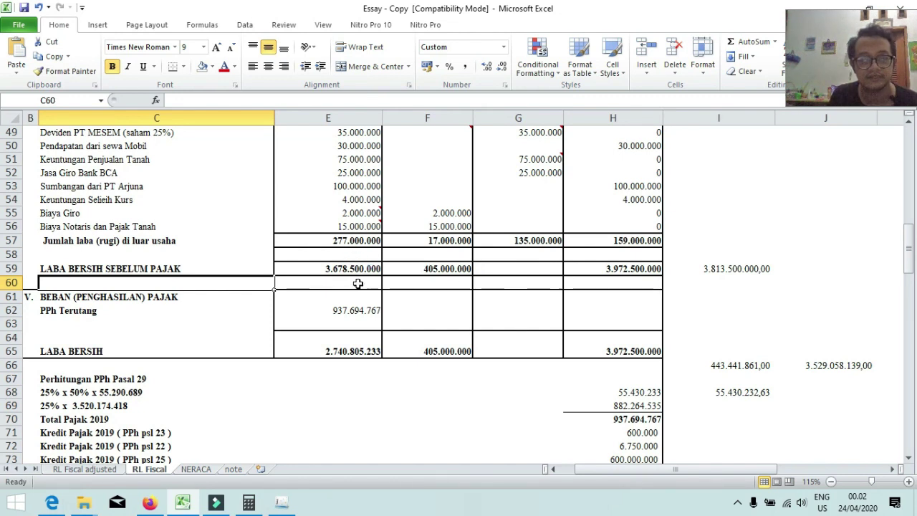
# - Correct the positive correction total in F59 so it adds the non-operating corrections, using the formula =F46+F57
pyautogui.click(504, 268)
pyautogui.click(428, 269)
pyautogui.doubleClick(427, 268)
pyautogui.scroll(2, 485, 285)
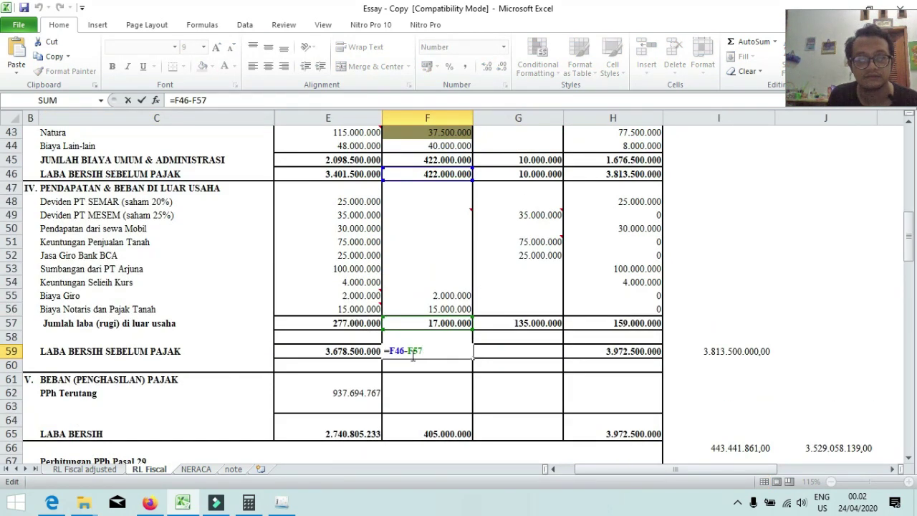
pyautogui.click(410, 351)
pyautogui.press('BackSpace')
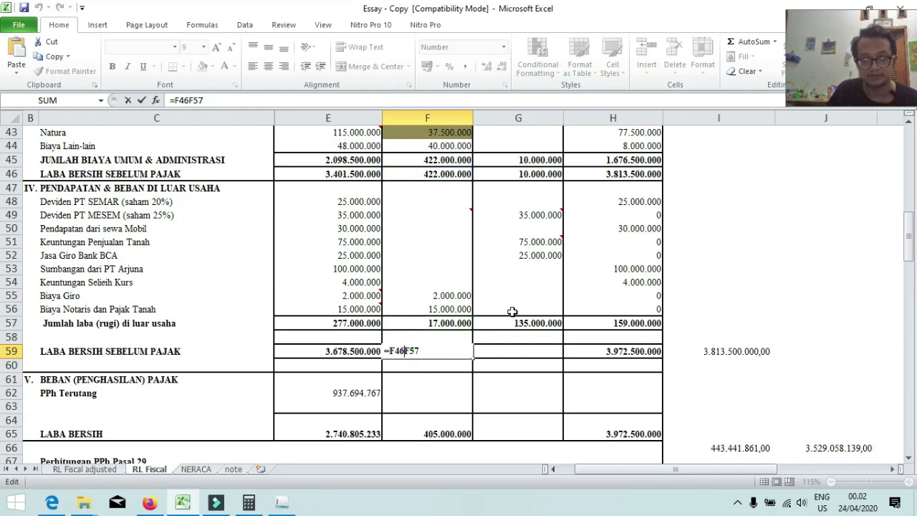
pyautogui.write('+')
pyautogui.press('Return')
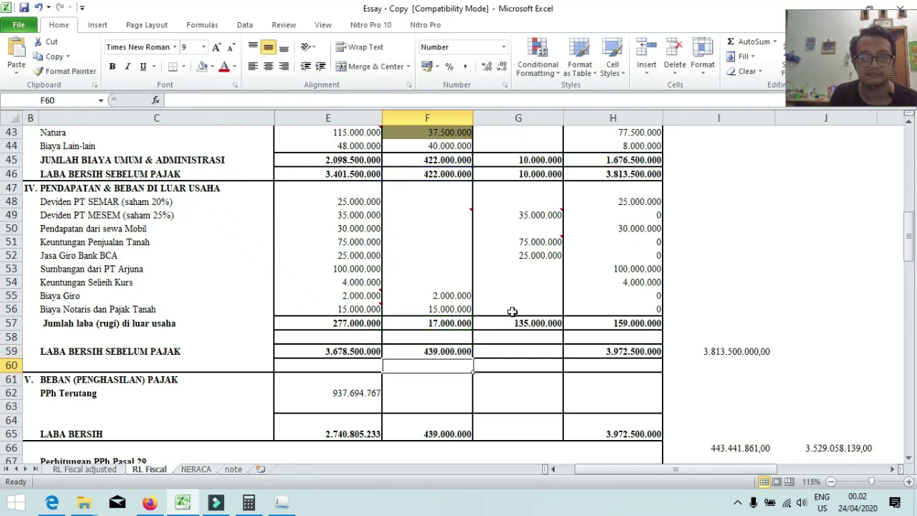
# - Fill the negative correction cell G59 with a formula referencing the non-operating negative correction total in G57
pyautogui.click(505, 352)
pyautogui.write('+')
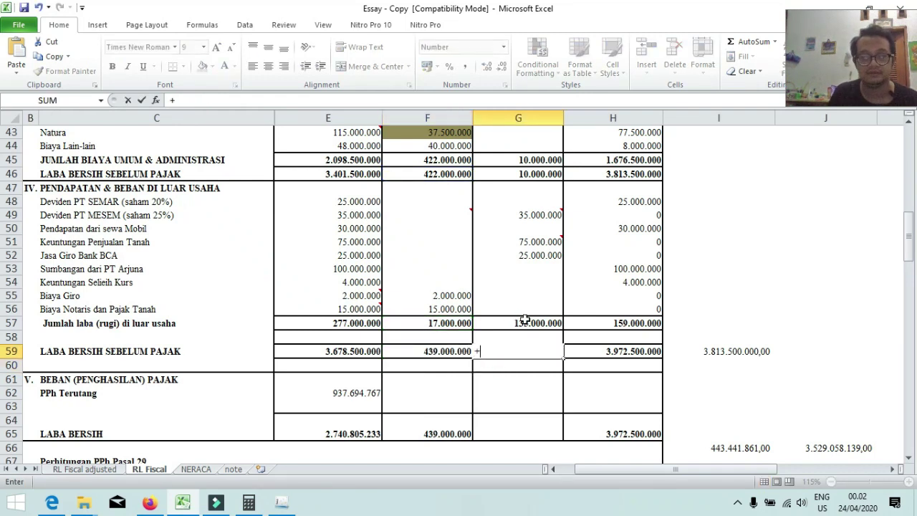
pyautogui.click(525, 320)
pyautogui.press('Return')
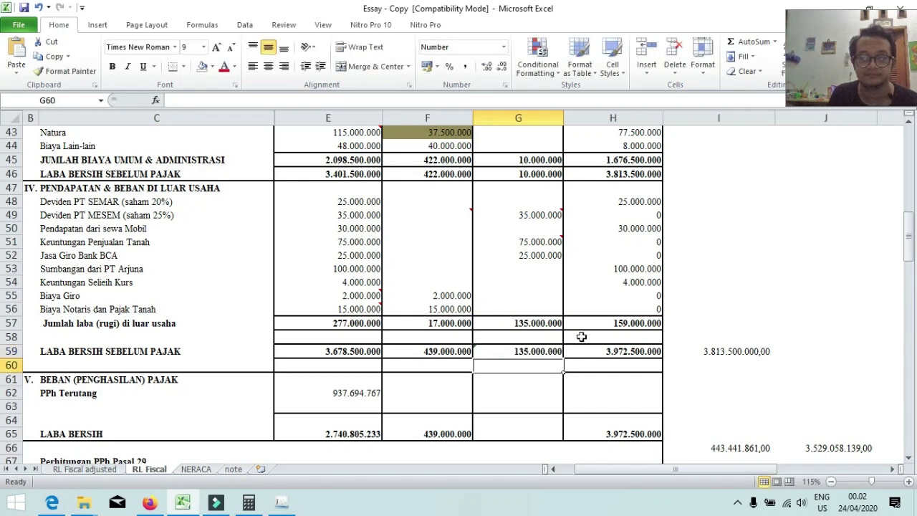
# - Examine fiscal profit in H59 and H65 against the revenue in E10 and the PPh Pasal 29 calculation below
pyautogui.click(626, 354)
pyautogui.scroll(-1, 627, 354)
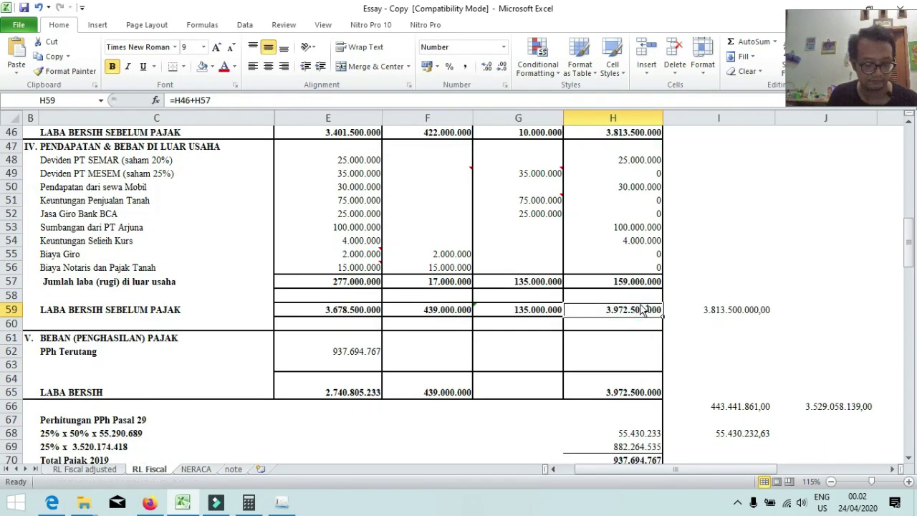
pyautogui.scroll(-2, 641, 308)
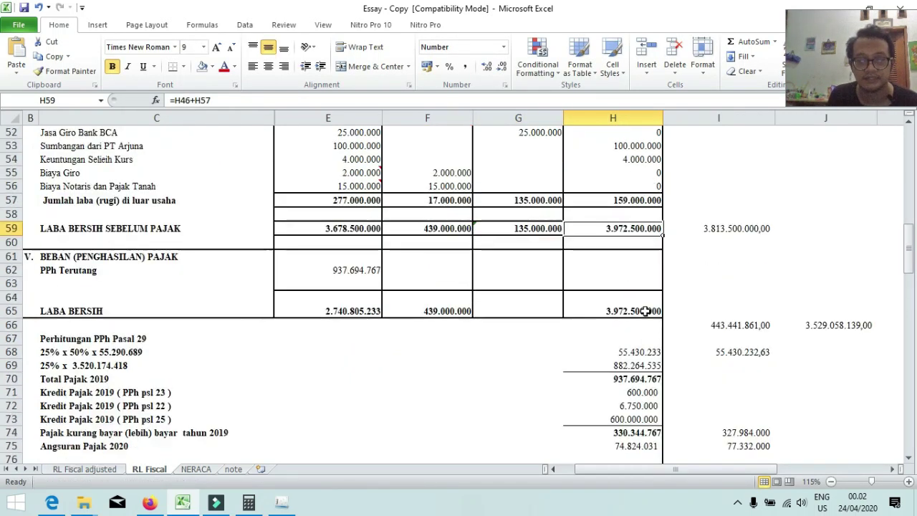
pyautogui.click(645, 311)
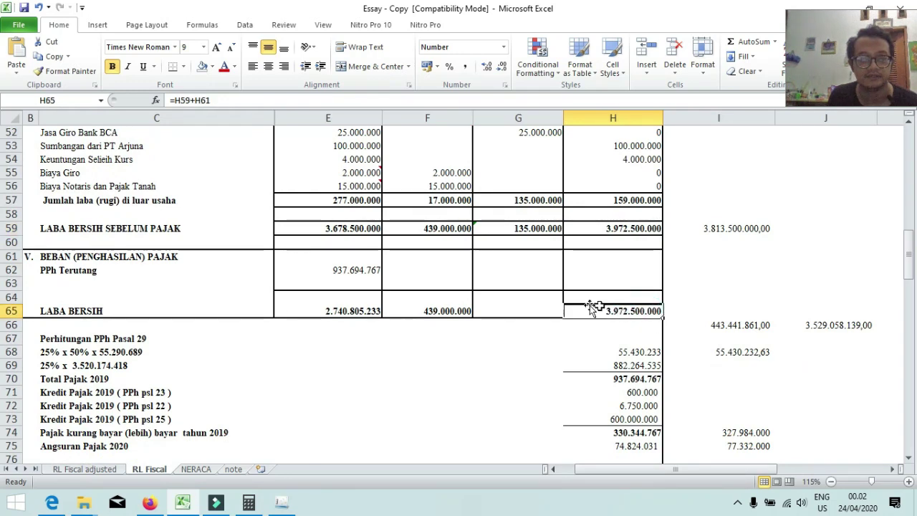
pyautogui.click(630, 310)
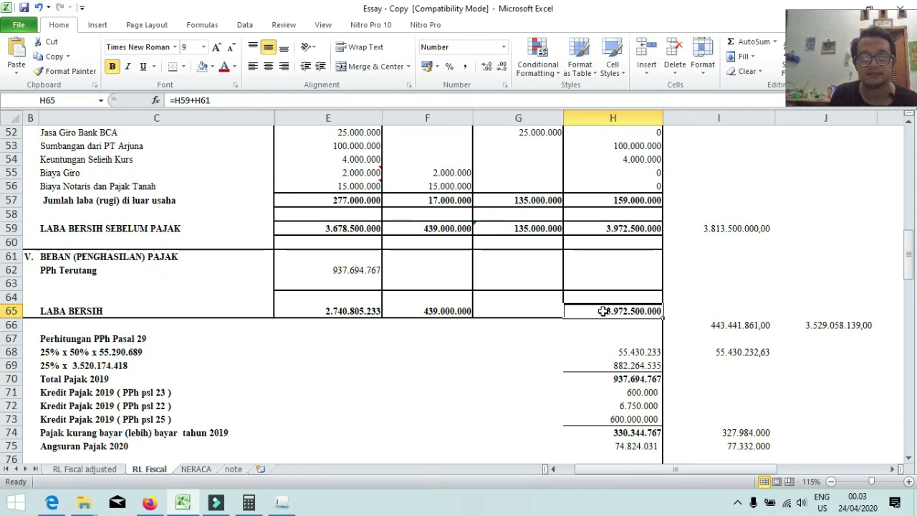
pyautogui.scroll(17, 603, 311)
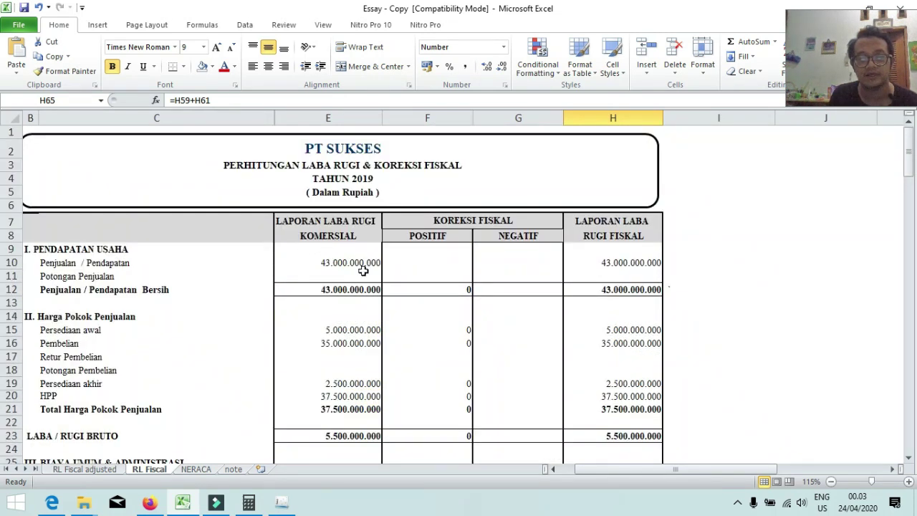
pyautogui.scroll(-17, 363, 270)
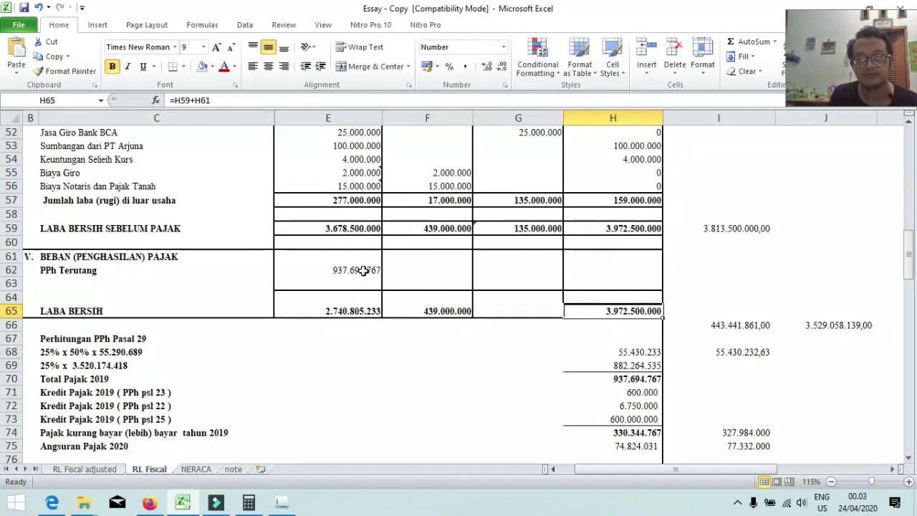
pyautogui.scroll(-2, 363, 270)
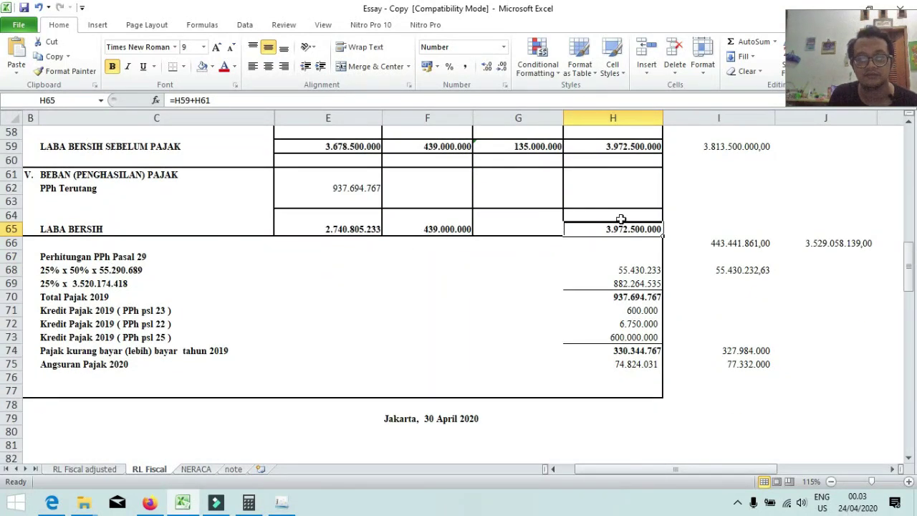
pyautogui.scroll(2, 641, 236)
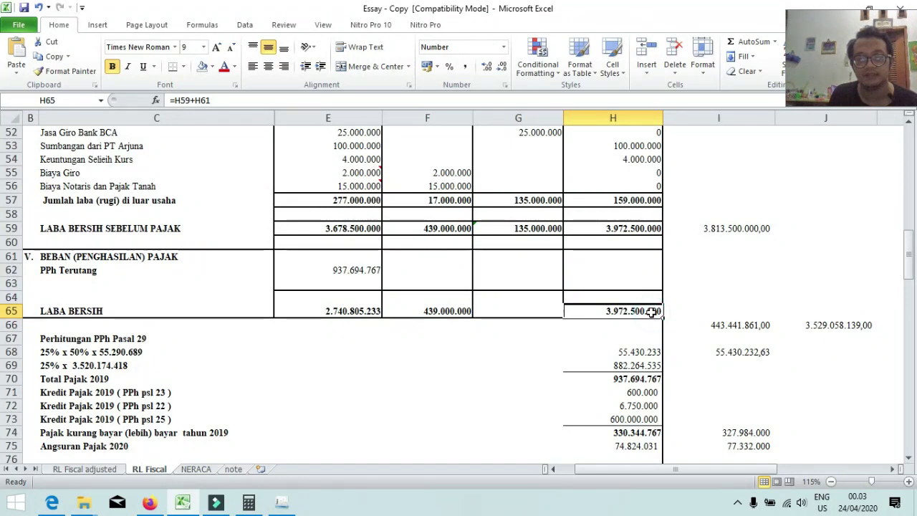
# - Inspect the ROUNDUP formula in I66 and trace its references to revenue in E10 and fiscal net profit in H65
pyautogui.doubleClick(734, 324)
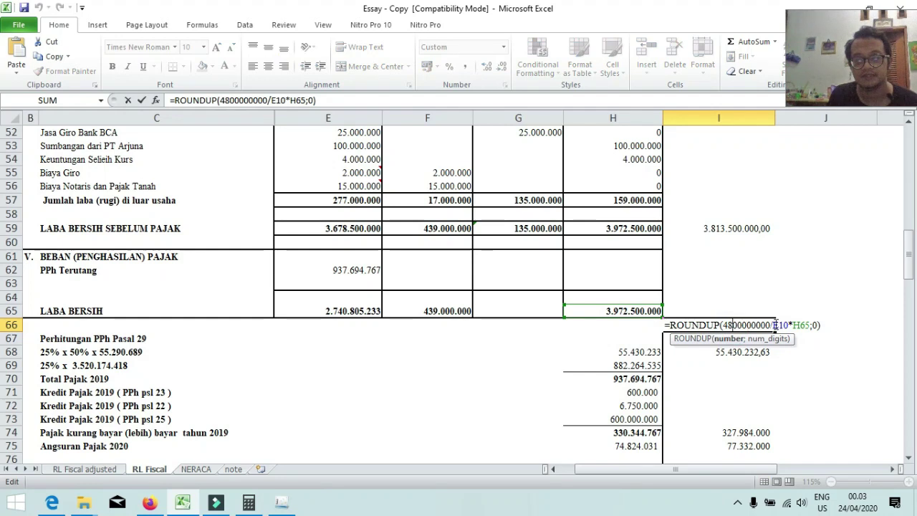
pyautogui.click(726, 325)
pyautogui.scroll(15, 583, 311)
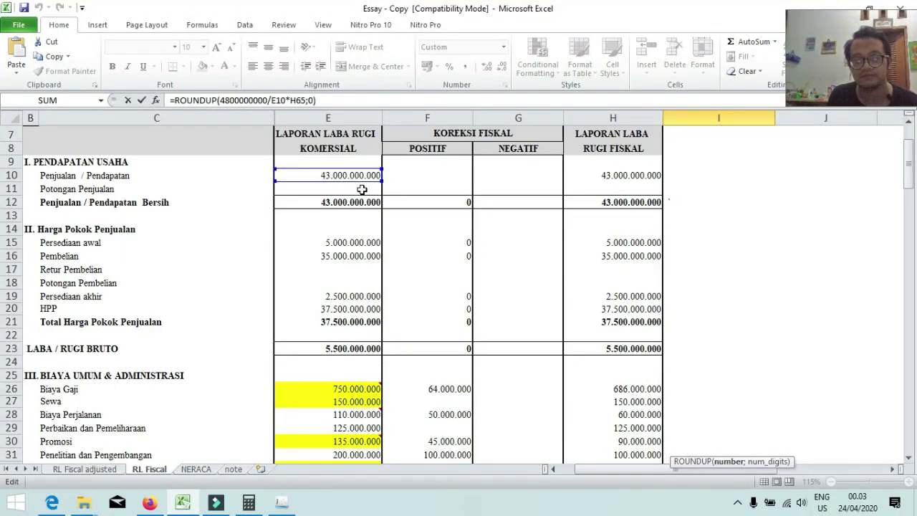
pyautogui.scroll(-17, 362, 189)
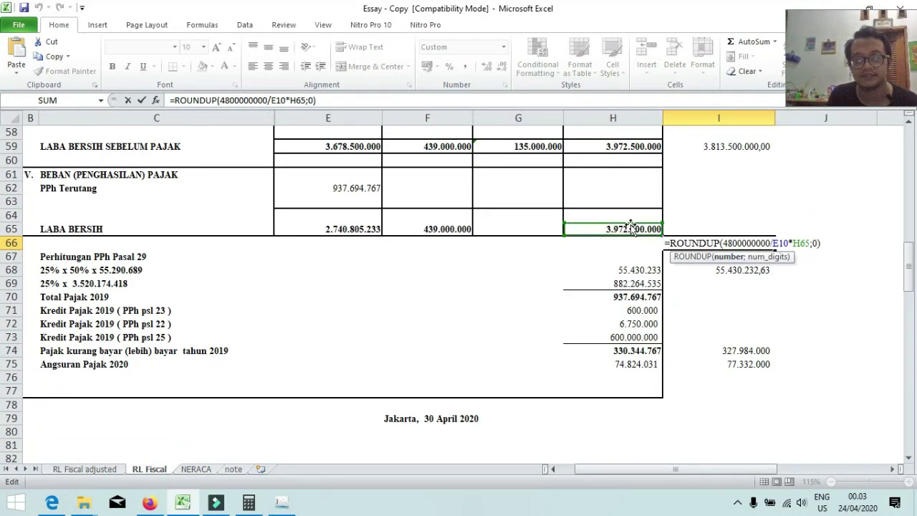
pyautogui.hotkey('ctrl', 'Return')
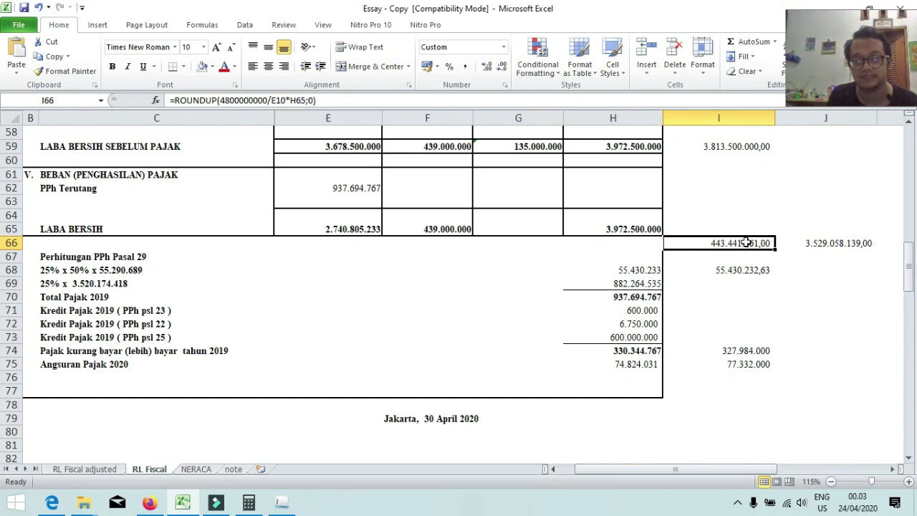
# - Label the calculation beside LABA BERSIH as PKP in cell I65
pyautogui.click(636, 244)
pyautogui.click(743, 233)
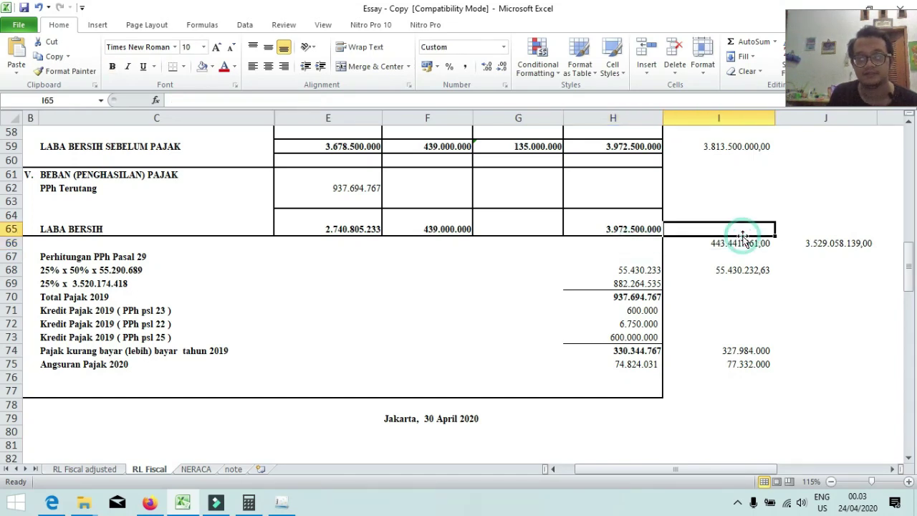
pyautogui.write('PK')
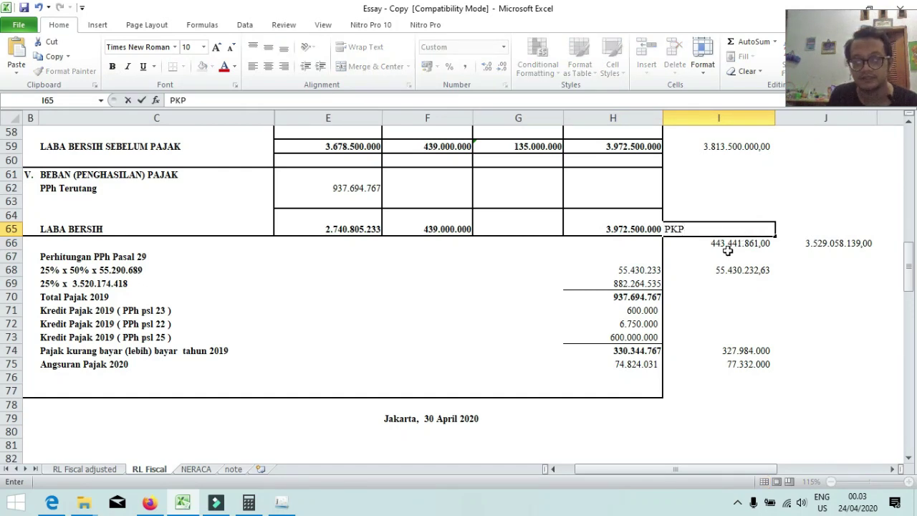
pyautogui.write('P')
pyautogui.press('Return')
# - Compare the formulas for the two portions of taxable income in I66 and J66
pyautogui.click(727, 247)
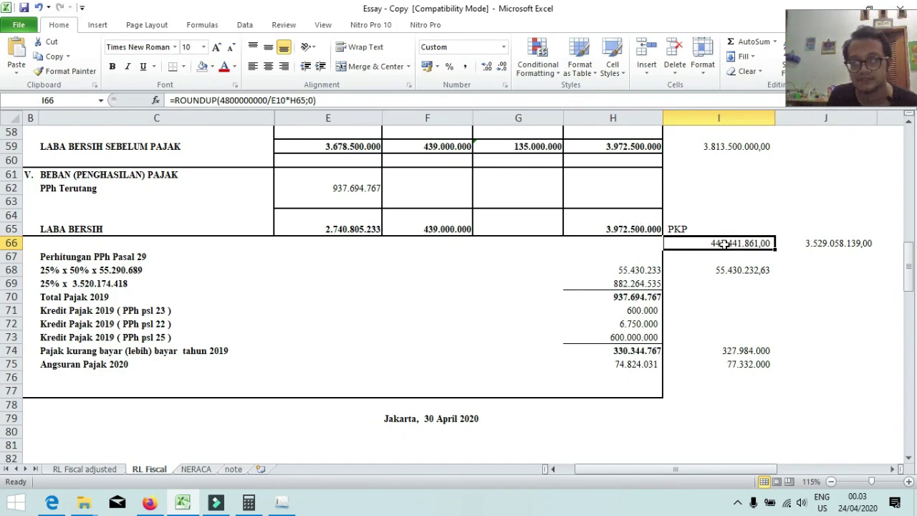
pyautogui.click(821, 242)
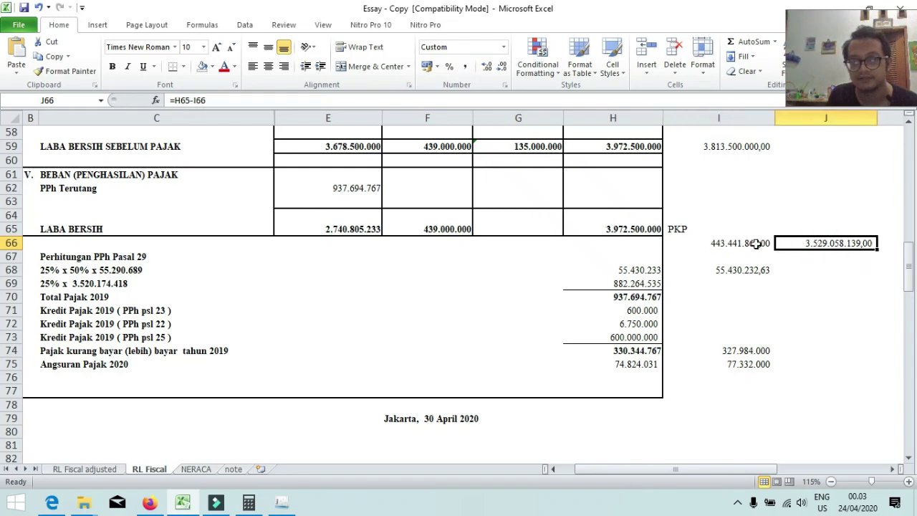
pyautogui.click(756, 243)
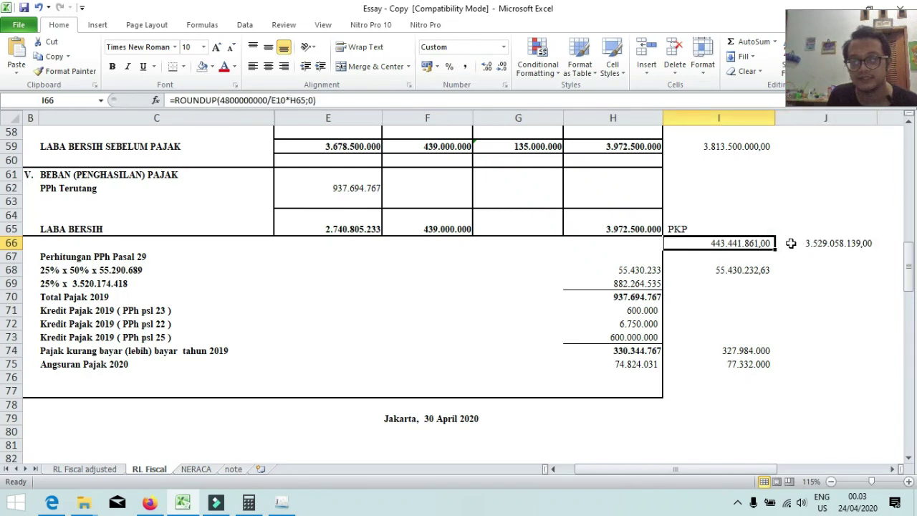
# - Extend the label in I65 to PKP (12,5%) and label J65 as PKP (25%)
pyautogui.click(736, 229)
pyautogui.doubleClick(736, 229)
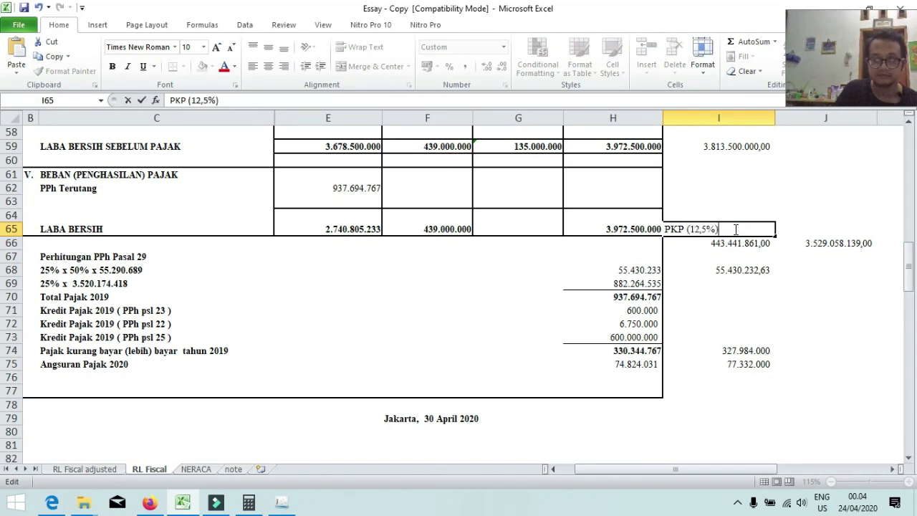
pyautogui.press('Return')
pyautogui.click(819, 231)
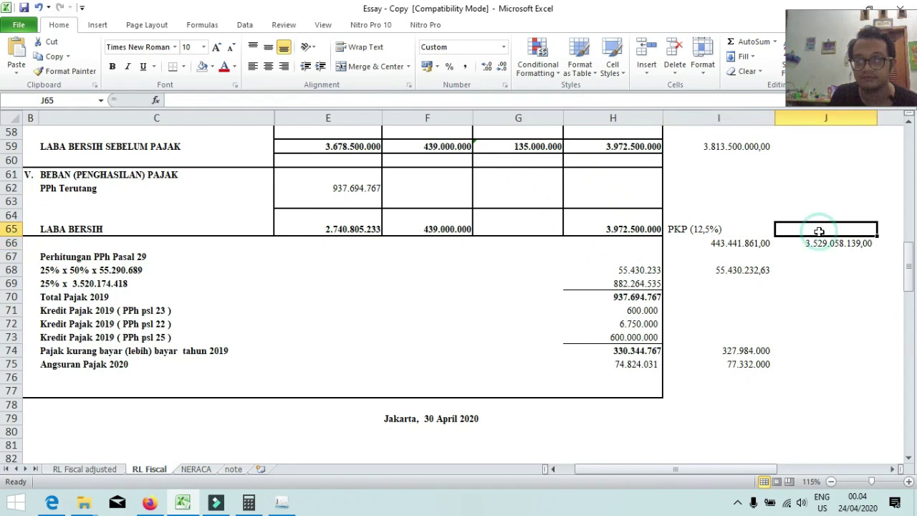
pyautogui.write('PKP (25%')
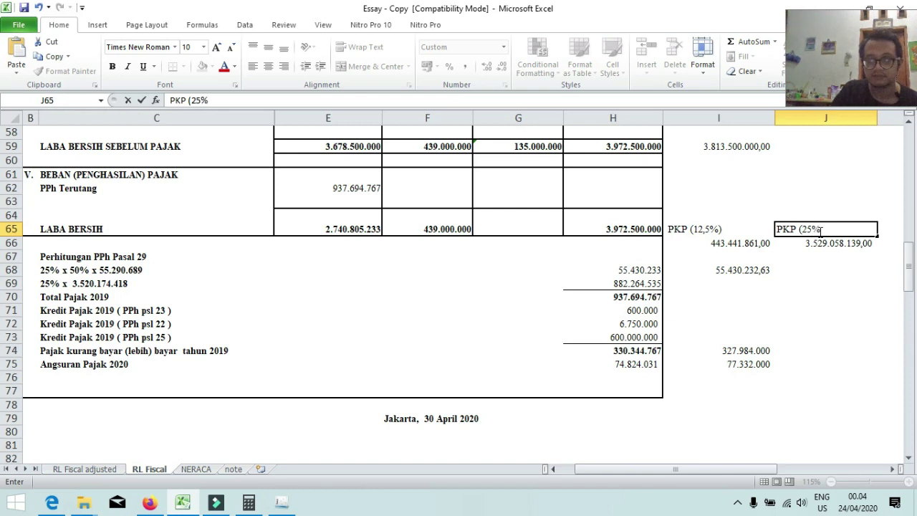
pyautogui.press('Return')
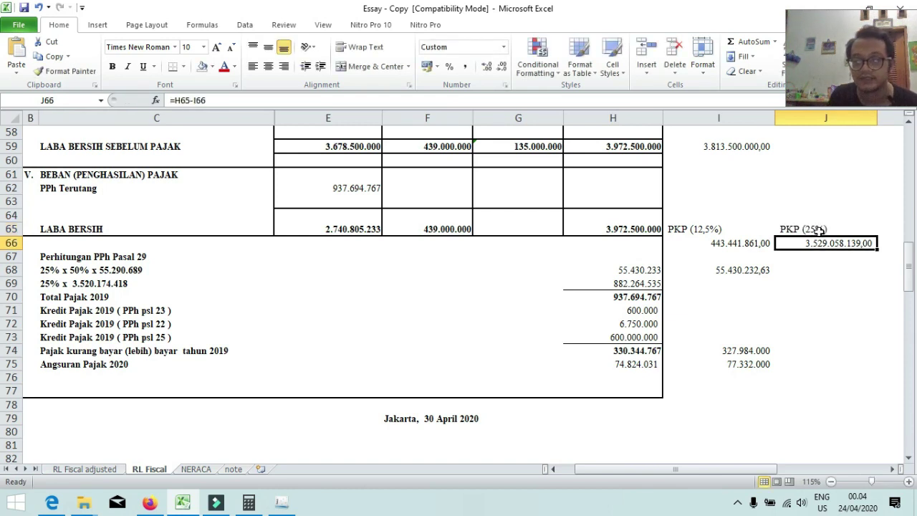
# - Trace how the taxable income portion in J66 is derived from fiscal net profit in H65 and the portion in I66
pyautogui.doubleClick(832, 243)
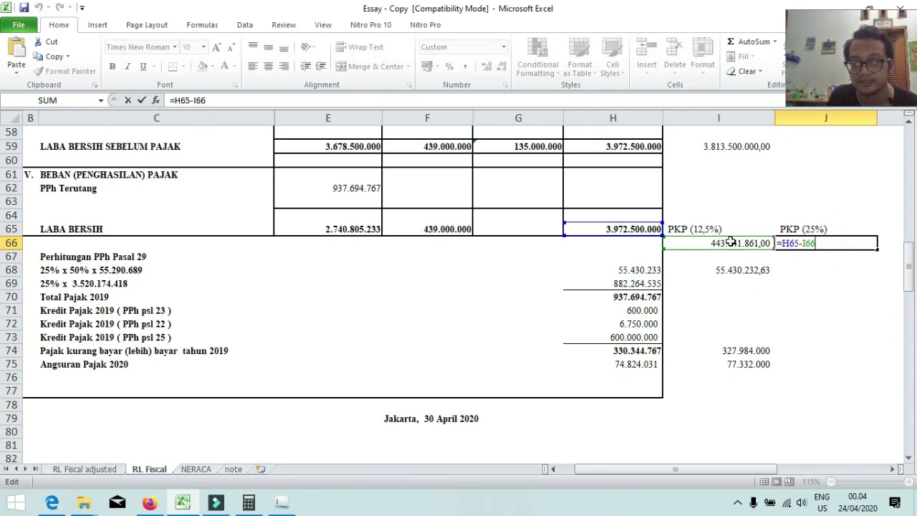
pyautogui.press('Return')
pyautogui.click(841, 243)
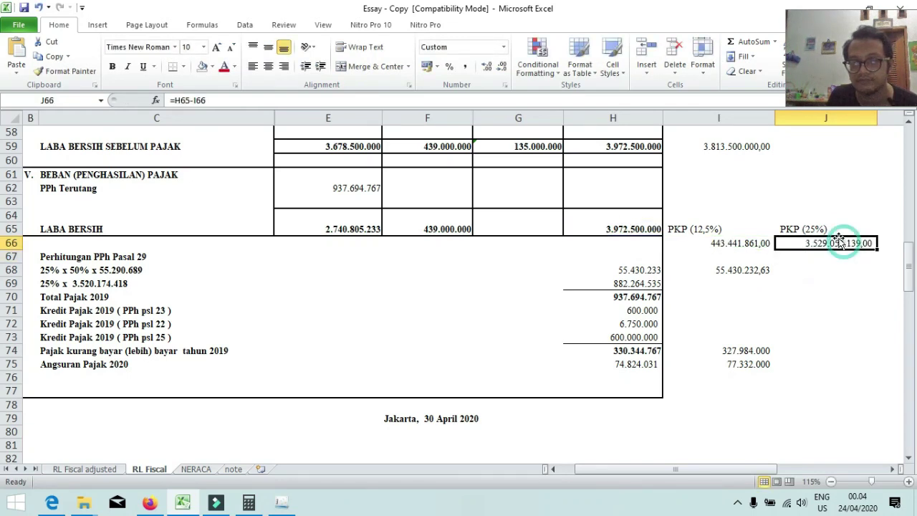
pyautogui.click(808, 229)
pyautogui.click(842, 243)
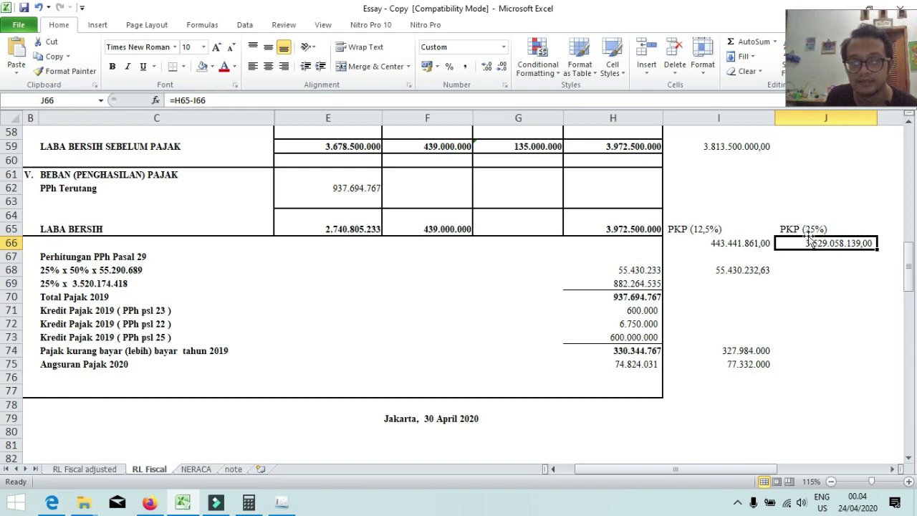
pyautogui.click(759, 243)
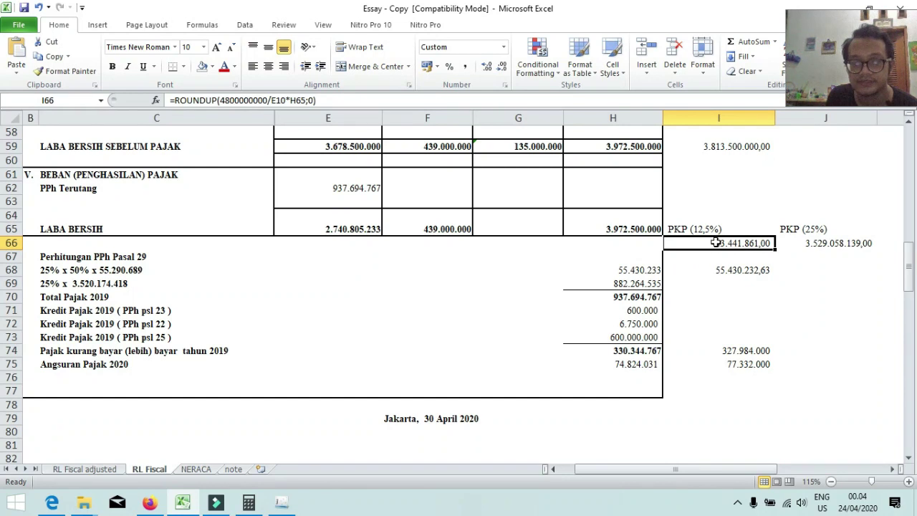
# - Inspect the 12,5% tax formula in H68 and compare it with its description in C68
pyautogui.click(640, 270)
pyautogui.doubleClick(640, 270)
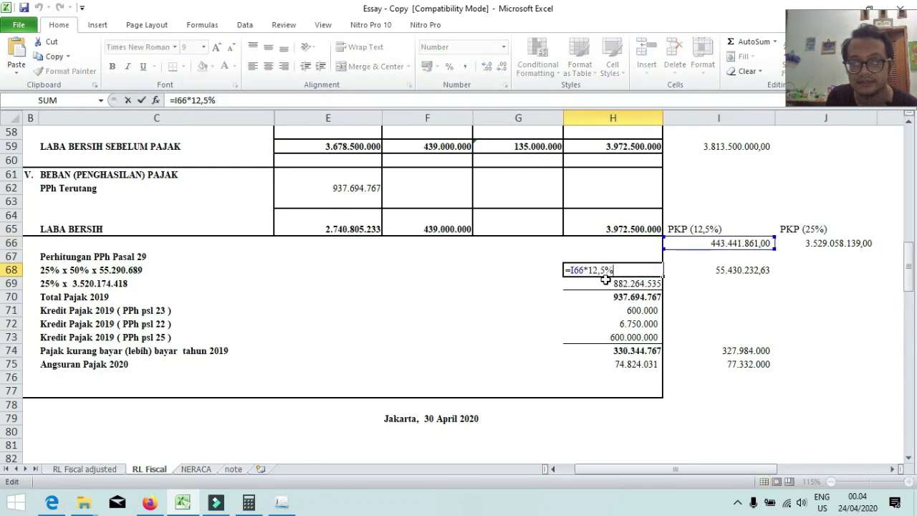
pyautogui.click(648, 299)
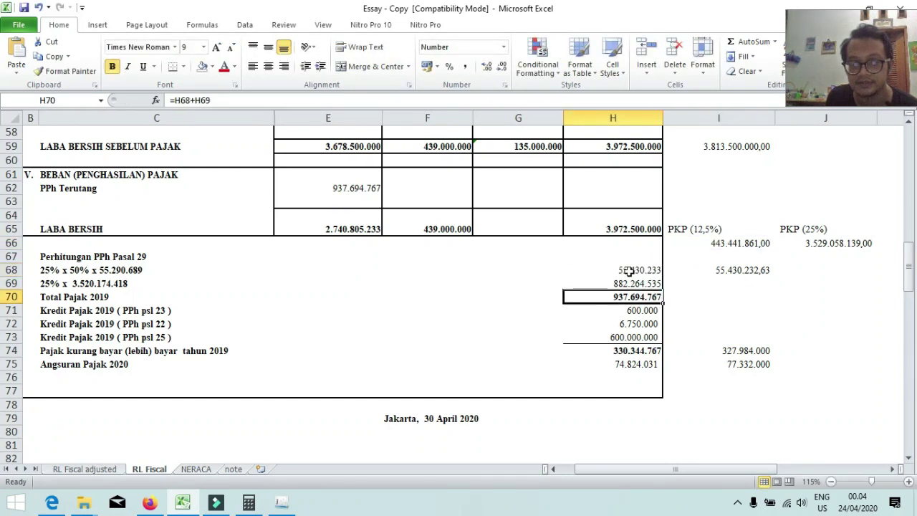
pyautogui.click(623, 270)
pyautogui.click(111, 270)
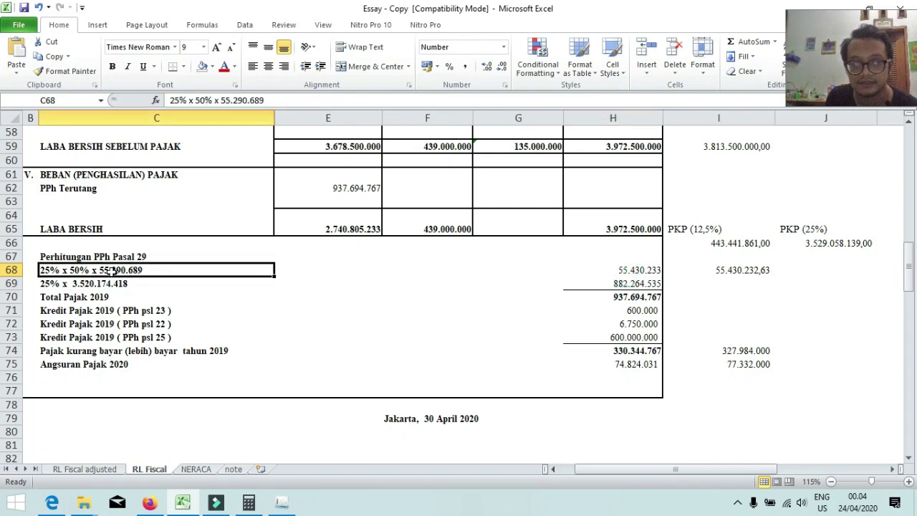
pyautogui.click(598, 271)
pyautogui.click(635, 270)
pyautogui.doubleClick(635, 270)
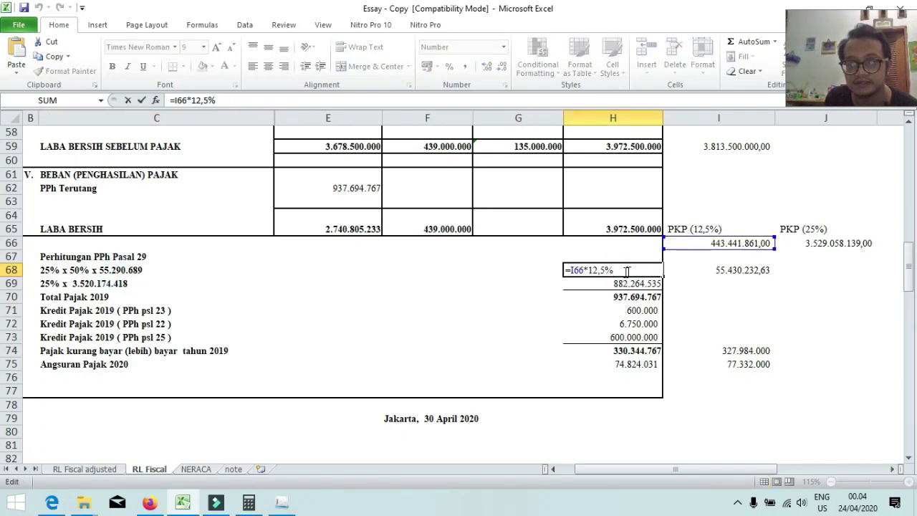
pyautogui.click(691, 284)
# - Inspect the 25% tax formula in H69 and the Total Pajak 2019 formula in H70 against their source cells
pyautogui.click(707, 245)
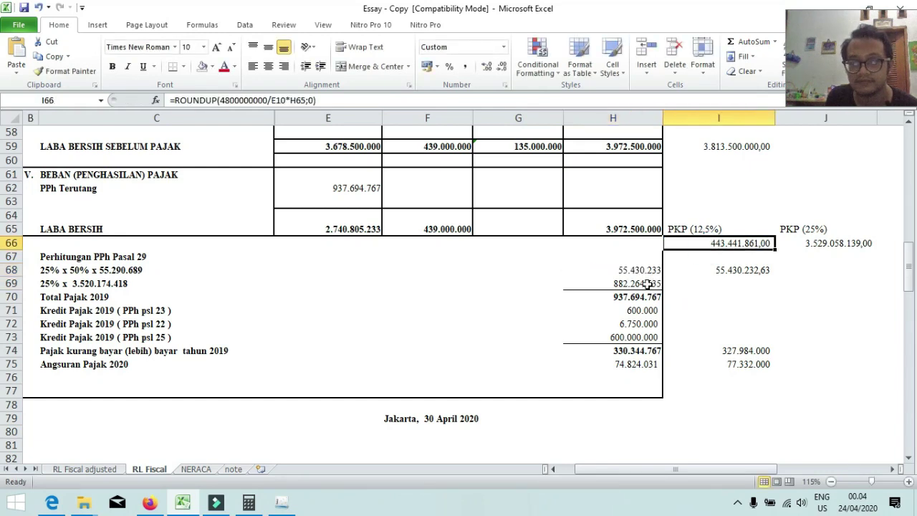
pyautogui.click(820, 244)
pyautogui.doubleClick(631, 284)
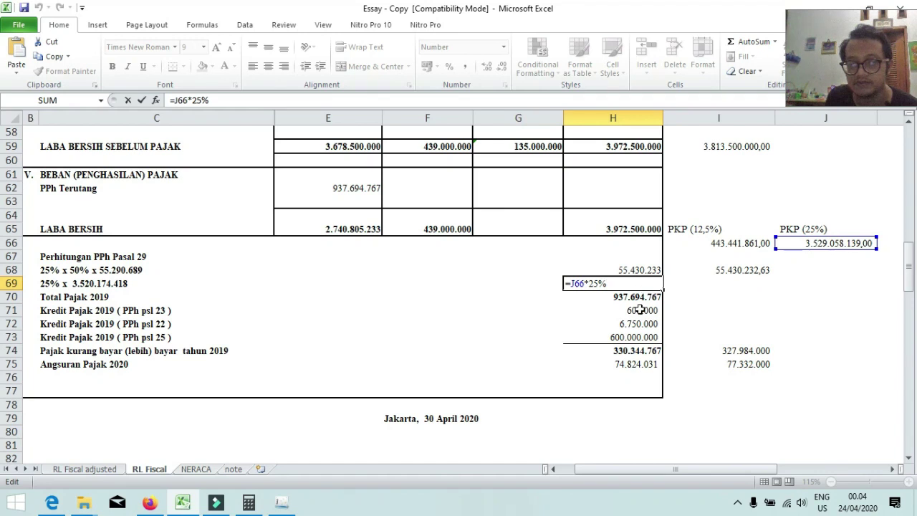
pyautogui.click(640, 309)
pyautogui.doubleClick(644, 299)
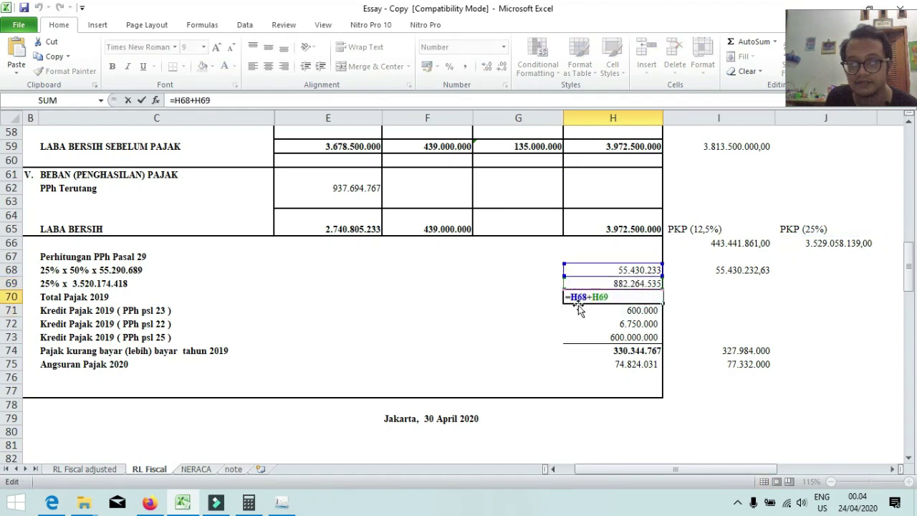
pyautogui.click(695, 321)
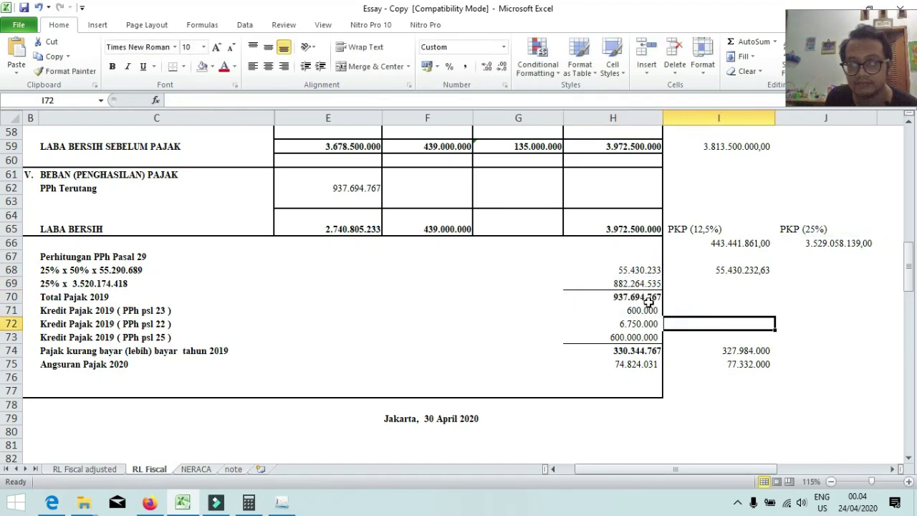
pyautogui.click(648, 297)
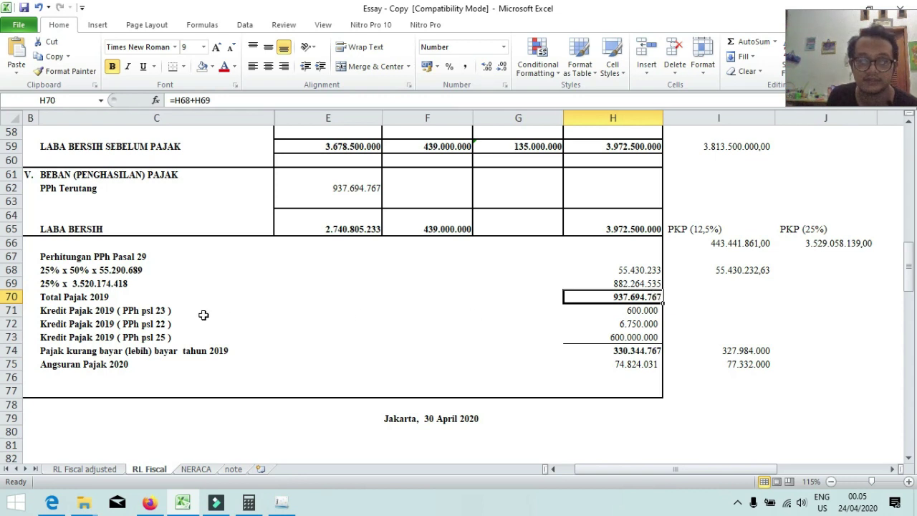
# - Examine the PPh psl 23 tax credit in row 71 against the non-operating income rows above
pyautogui.click(143, 309)
pyautogui.click(644, 308)
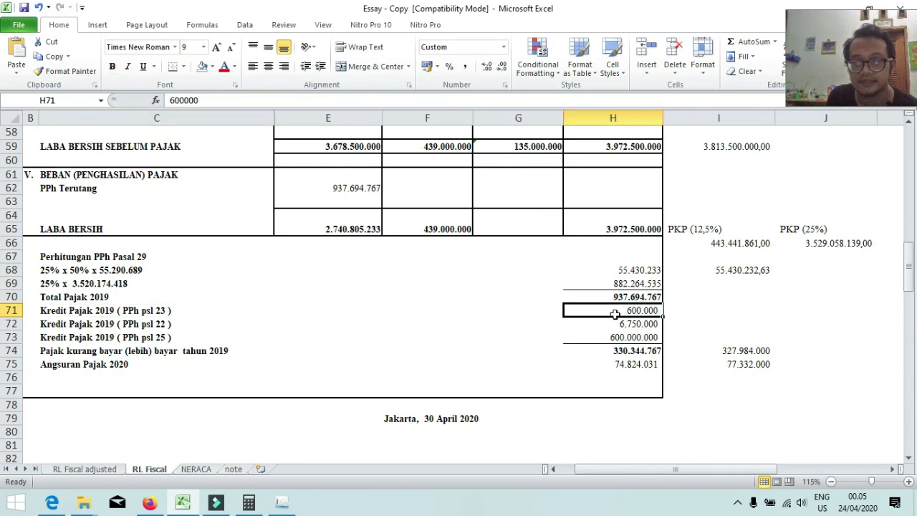
pyautogui.click(154, 312)
pyautogui.click(627, 310)
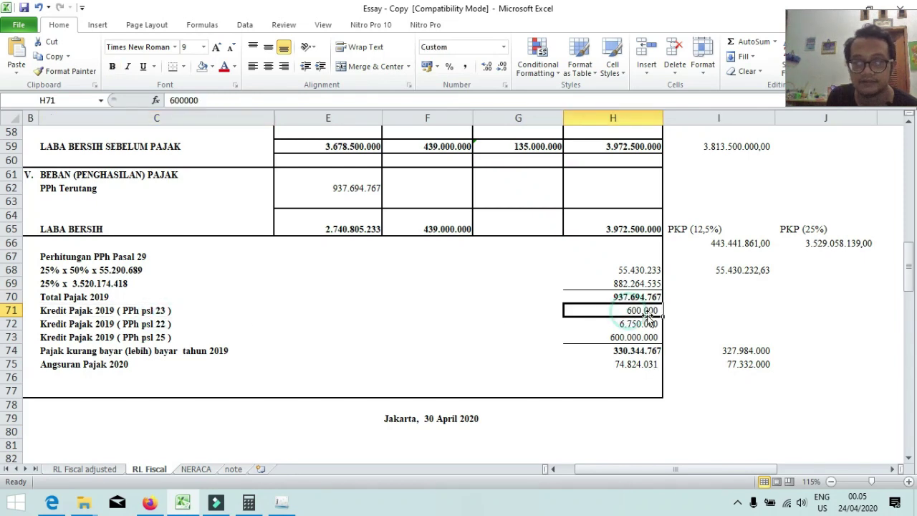
pyautogui.scroll(2, 659, 320)
pyautogui.scroll(2, 658, 320)
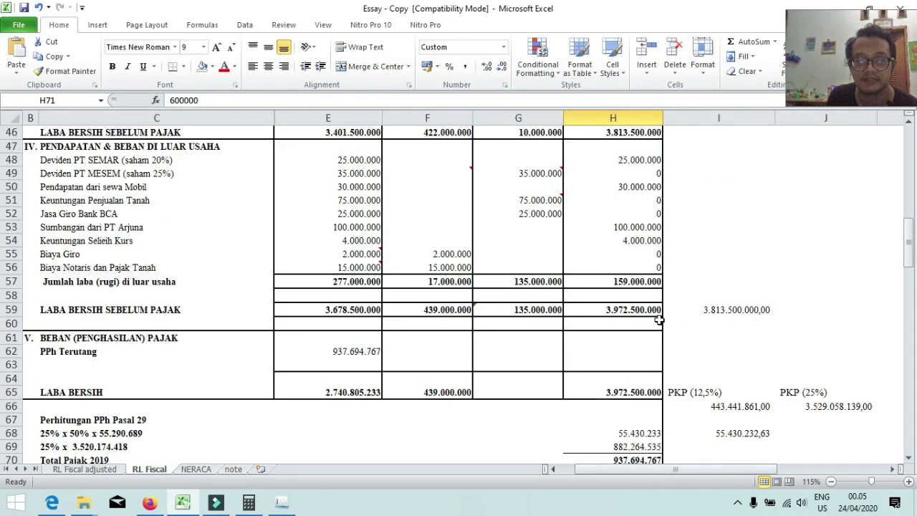
pyautogui.scroll(-3, 658, 321)
pyautogui.scroll(-2, 661, 321)
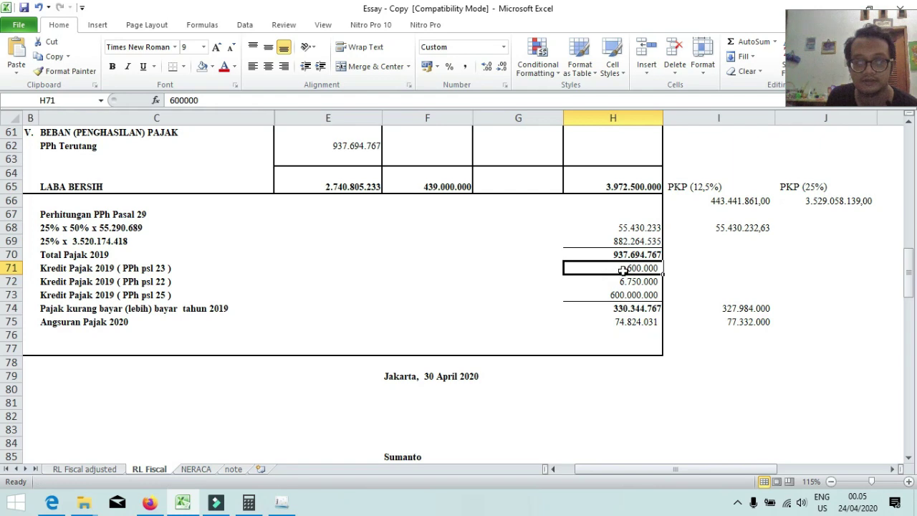
# - Review the 2019 tax credits for PPh psl 23, 22 and 25 in H71 to H73
pyautogui.click(650, 267)
pyautogui.click(652, 282)
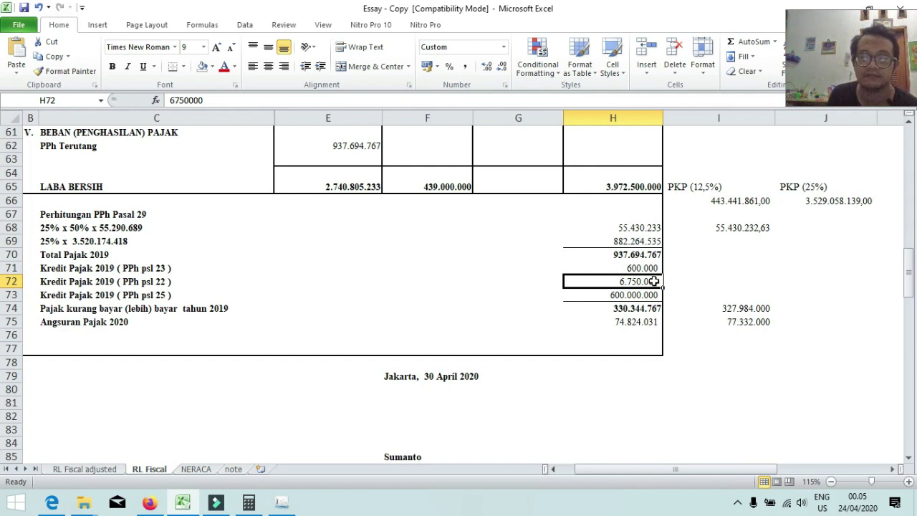
pyautogui.click(639, 267)
pyautogui.click(650, 281)
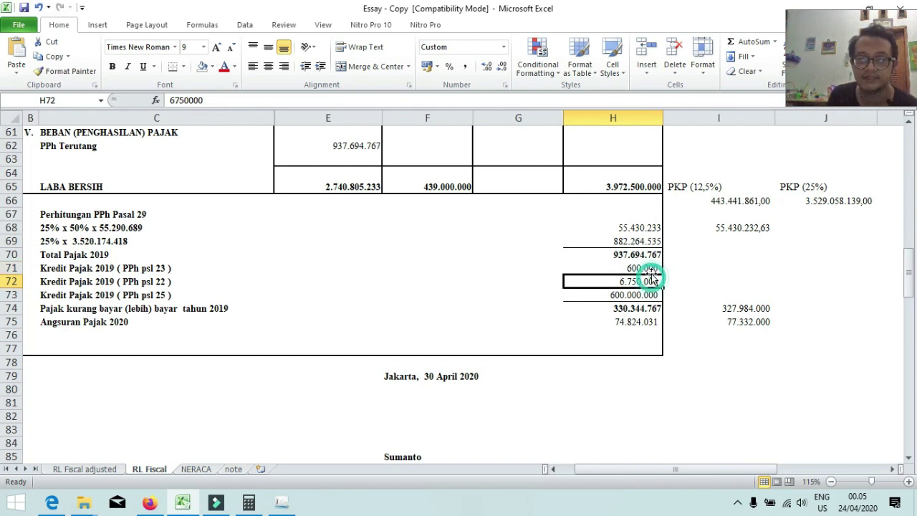
pyautogui.click(640, 265)
pyautogui.click(648, 281)
pyautogui.click(645, 296)
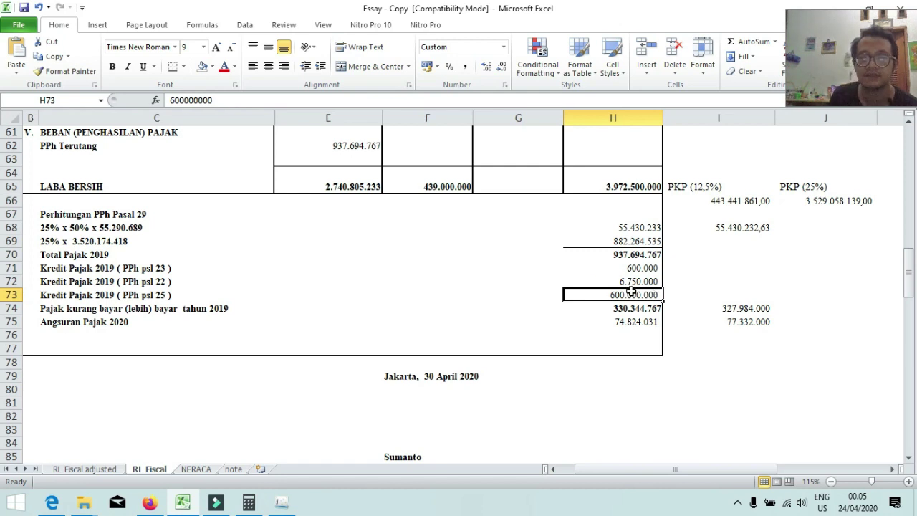
pyautogui.click(640, 267)
pyautogui.click(636, 293)
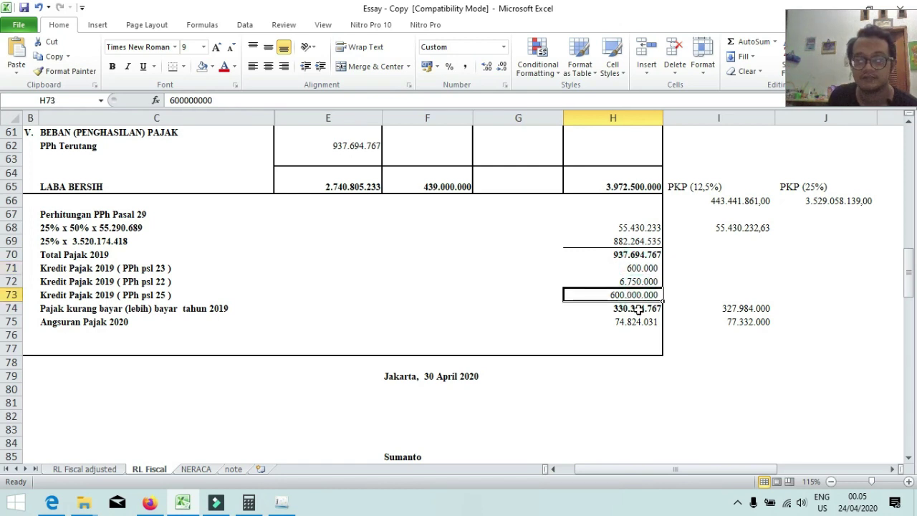
# - Check the tax underpayment formula in H74 against Total Pajak 2019 in H70 and the credits in H71:H73
pyautogui.click(625, 255)
pyautogui.click(625, 268)
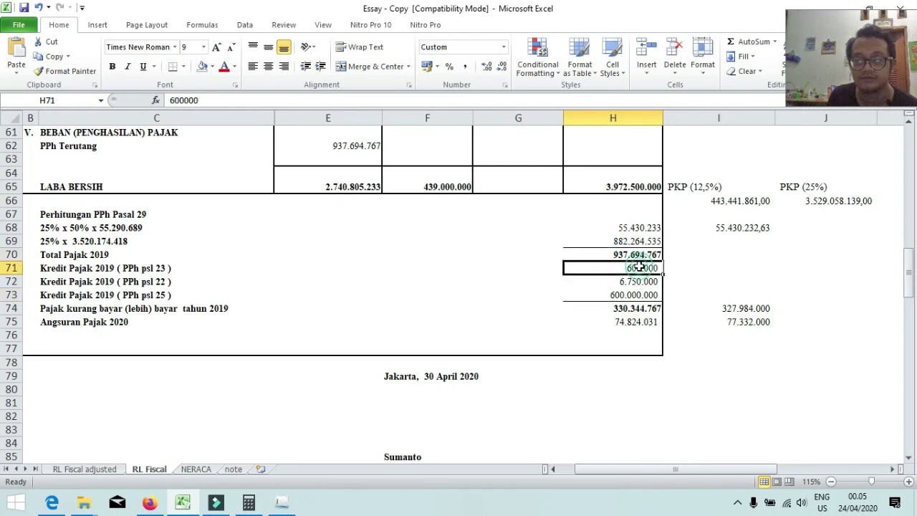
pyautogui.moveTo(628, 272)
pyautogui.mouseDown()
pyautogui.moveTo(634, 296)
pyautogui.moveTo(627, 271)
pyautogui.moveTo(631, 288)
pyautogui.mouseUp()
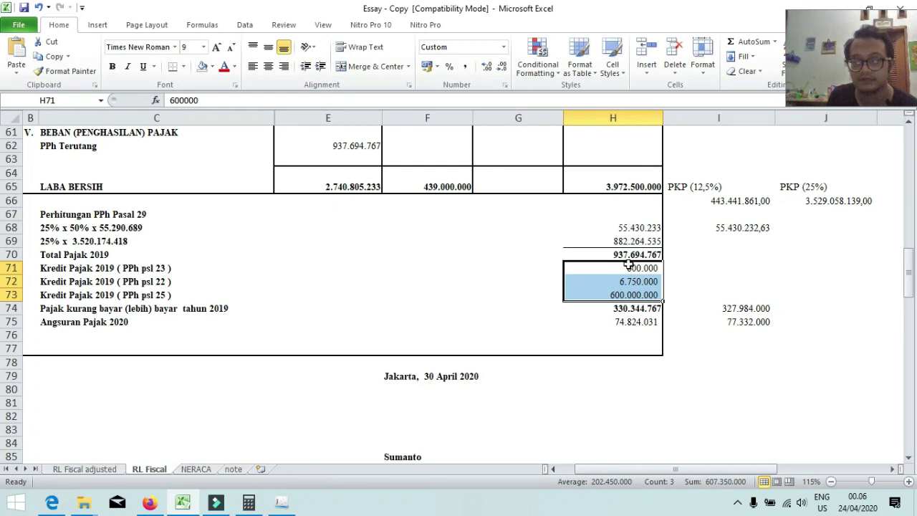
pyautogui.click(634, 309)
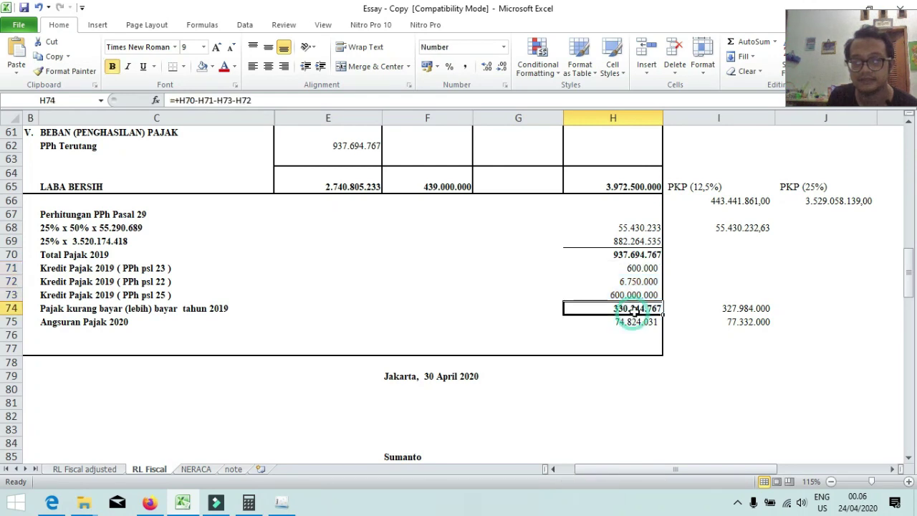
pyautogui.click(621, 255)
pyautogui.moveTo(651, 270); pyautogui.dragTo(649, 293)
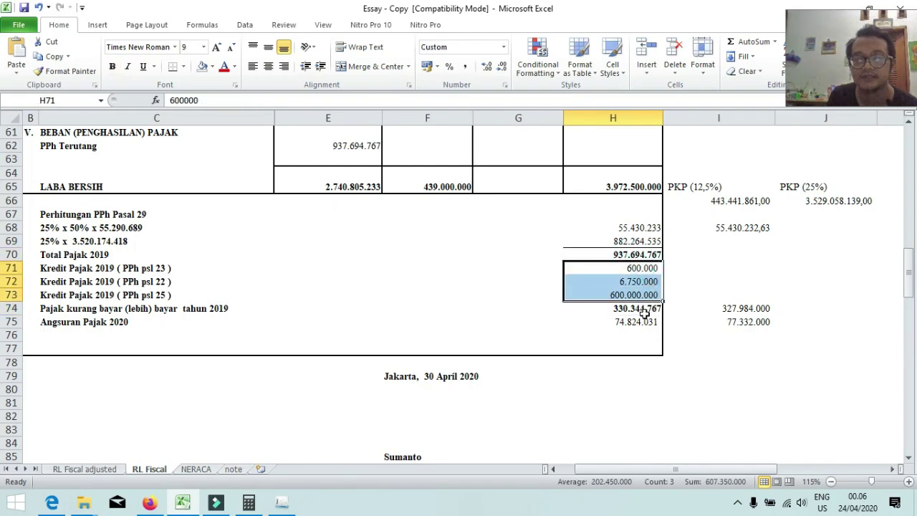
pyautogui.click(644, 310)
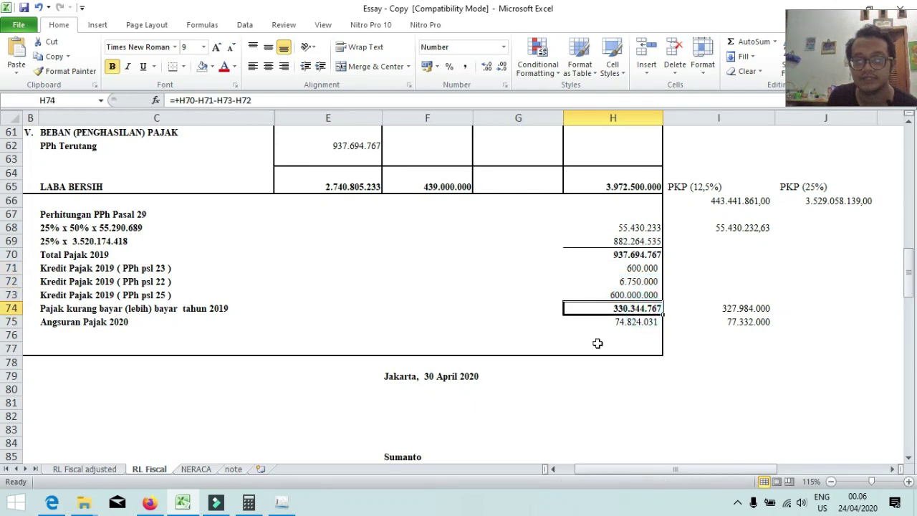
pyautogui.doubleClick(641, 308)
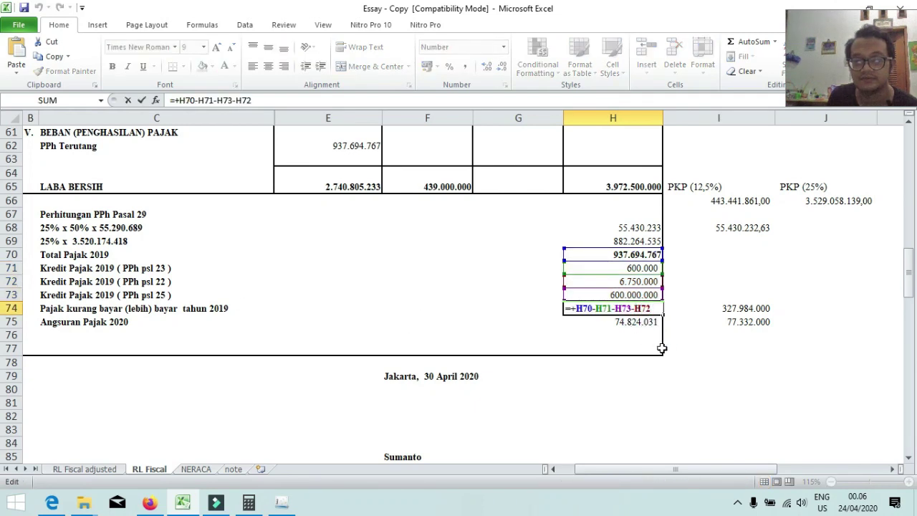
pyautogui.click(666, 348)
pyautogui.click(646, 313)
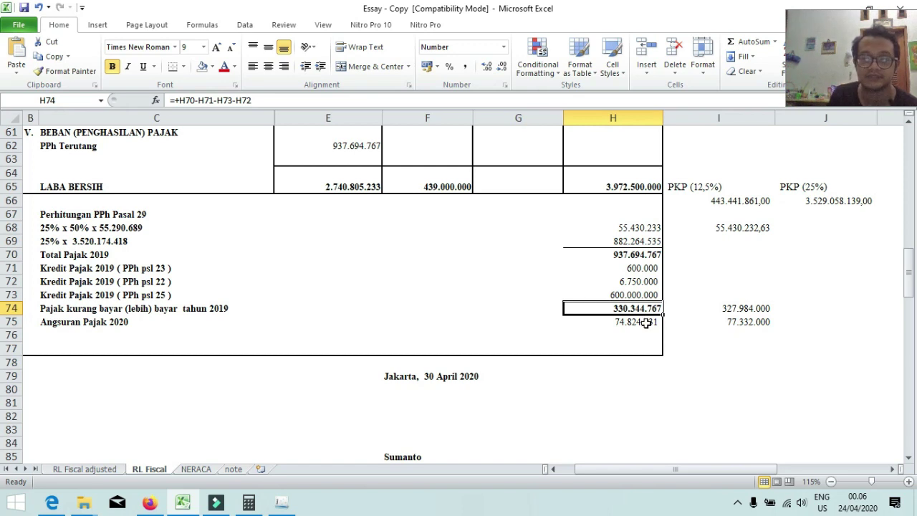
# - Check the Angsuran Pajak 2020 entry in H75 and review the revenue, cost of goods and expense sections above
pyautogui.click(646, 323)
pyautogui.scroll(13, 641, 320)
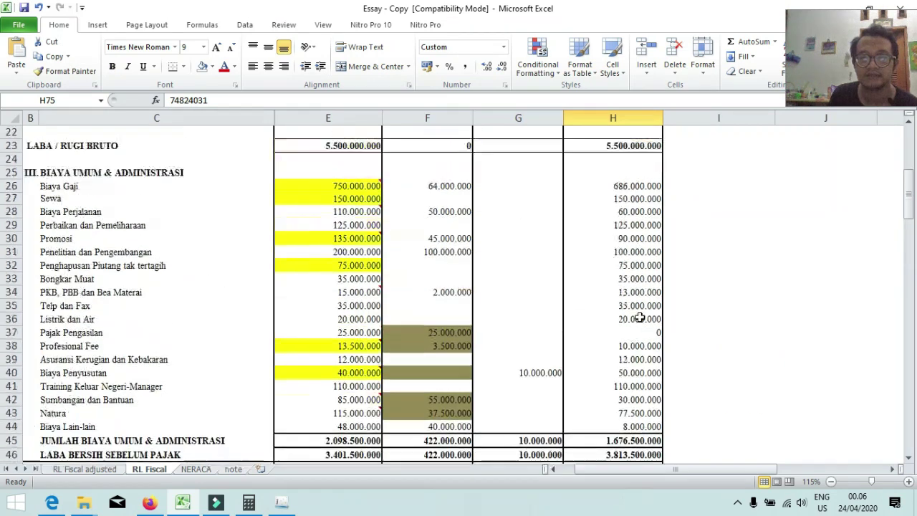
pyautogui.scroll(6, 640, 317)
pyautogui.scroll(-1, 640, 315)
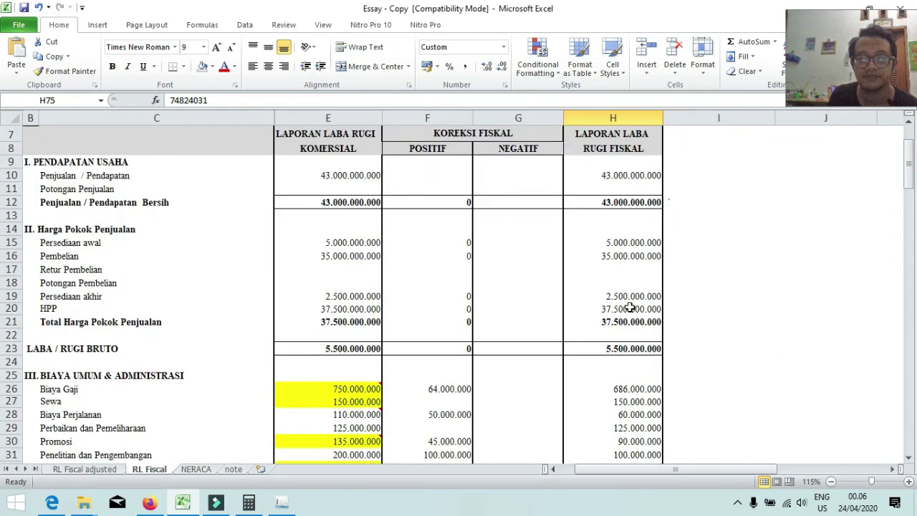
pyautogui.scroll(-4, 548, 291)
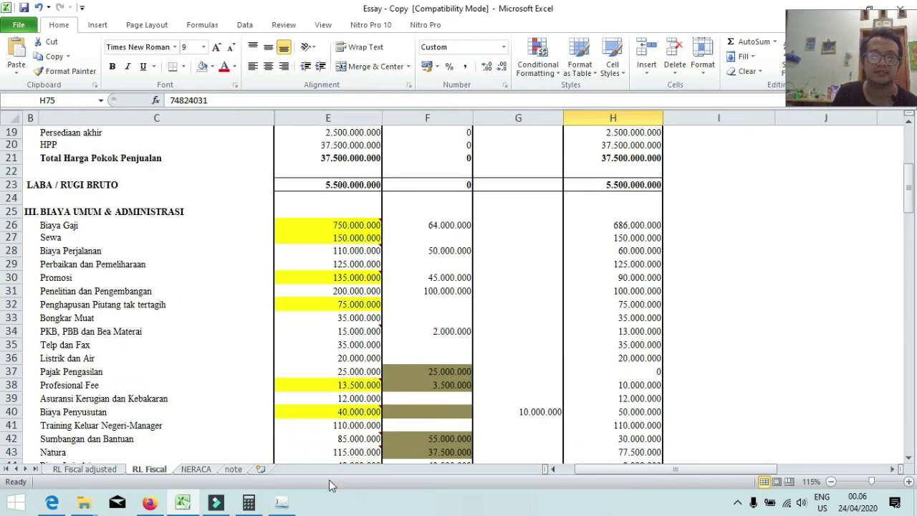
# - Switch to eSPT and view the Transkrip Kutipan Elemen Laporan Keuangan for PT Sukses
pyautogui.click(282, 503)
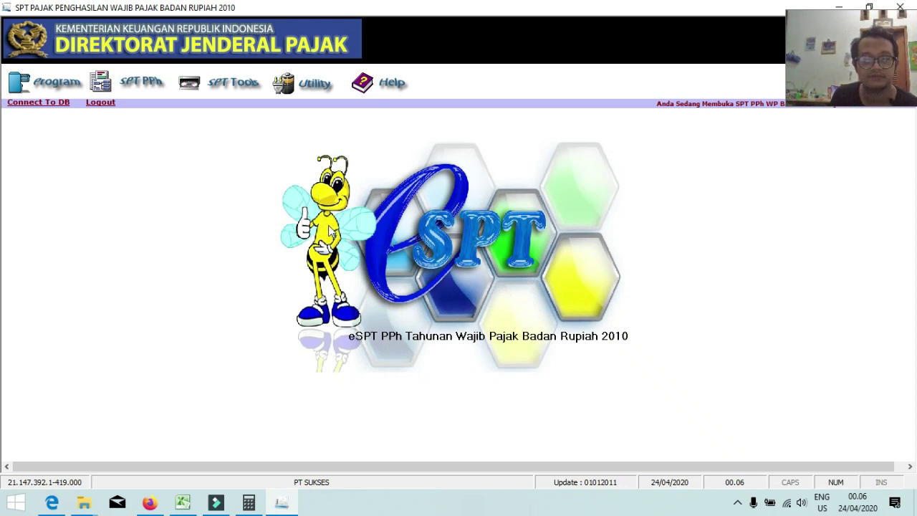
pyautogui.click(156, 85)
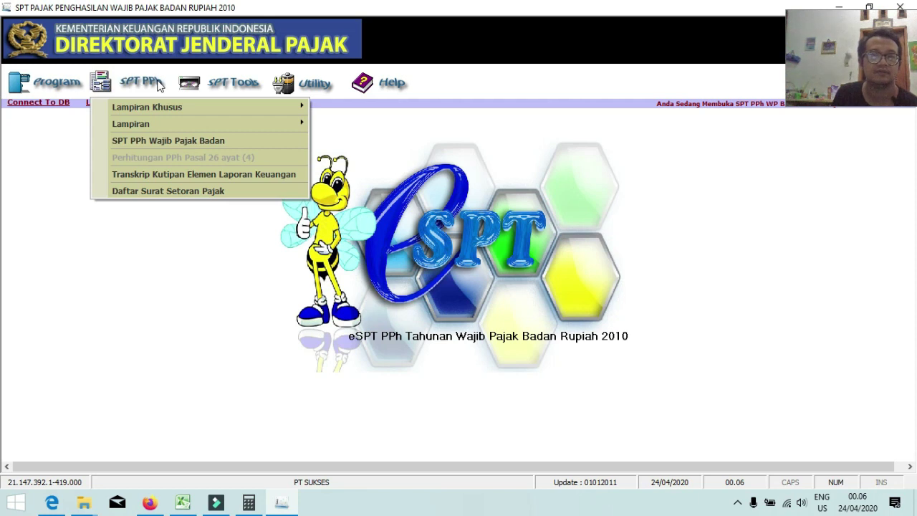
pyautogui.click(187, 177)
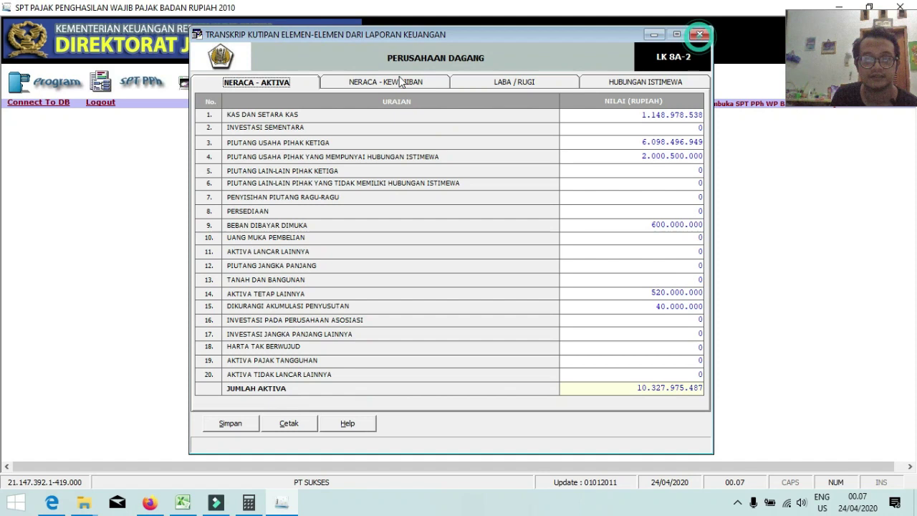
pyautogui.click(699, 34)
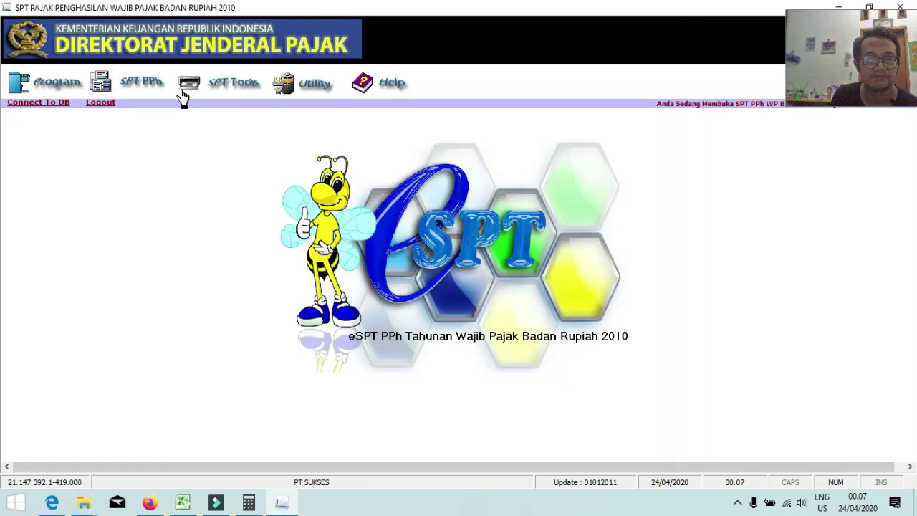
pyautogui.click(146, 83)
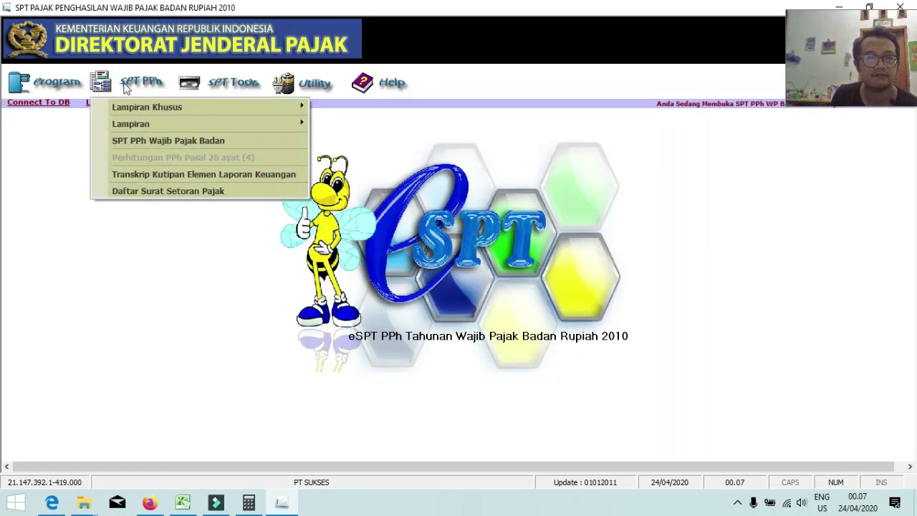
pyautogui.click(66, 84)
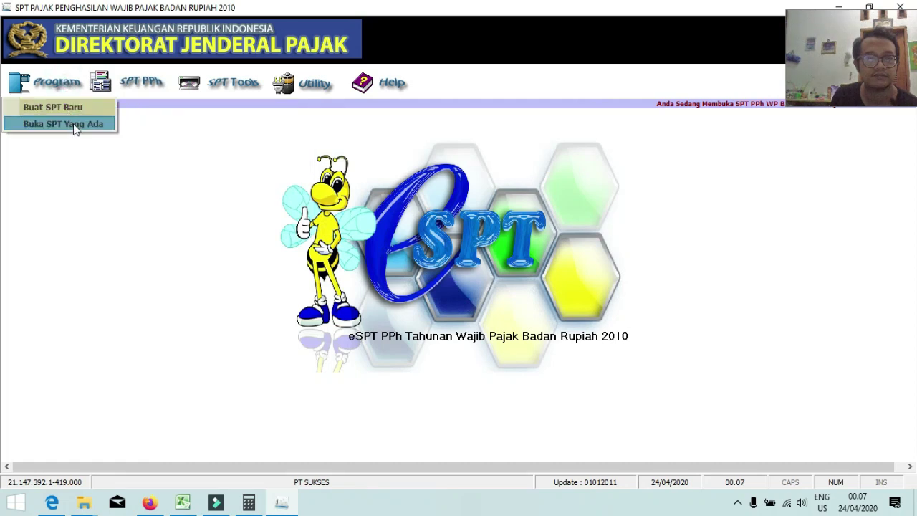
pyautogui.click(62, 109)
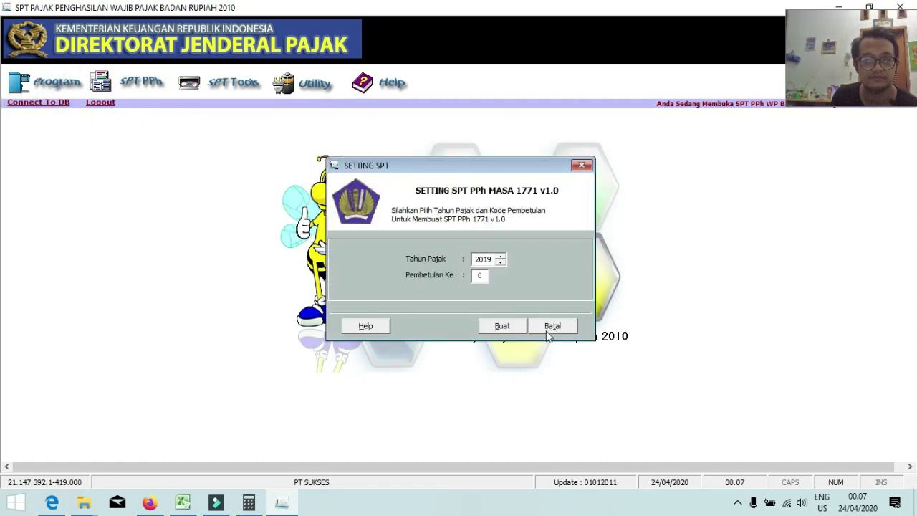
pyautogui.click(561, 327)
# - Open the existing 2019 return, Pembetulan 0, for re-editing and bring up its Transkrip Kutipan Elemen Laporan Keuangan
pyautogui.click(41, 83)
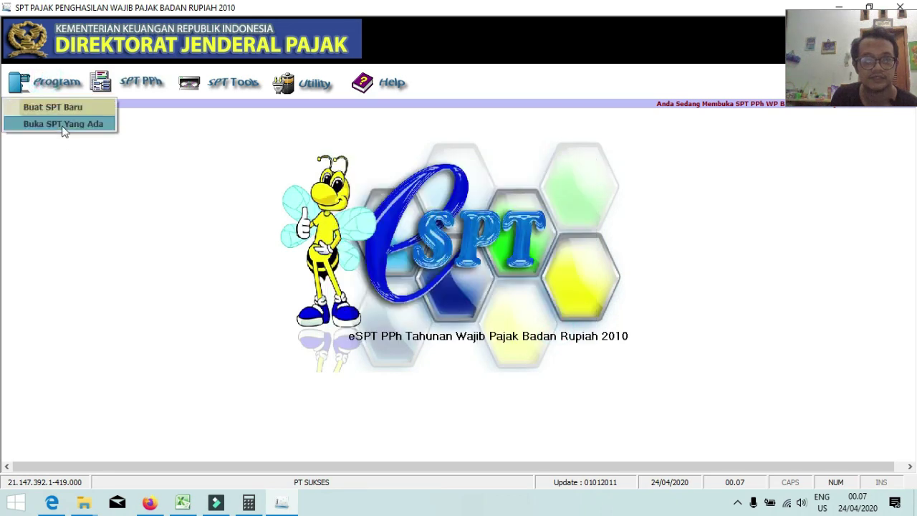
pyautogui.click(62, 125)
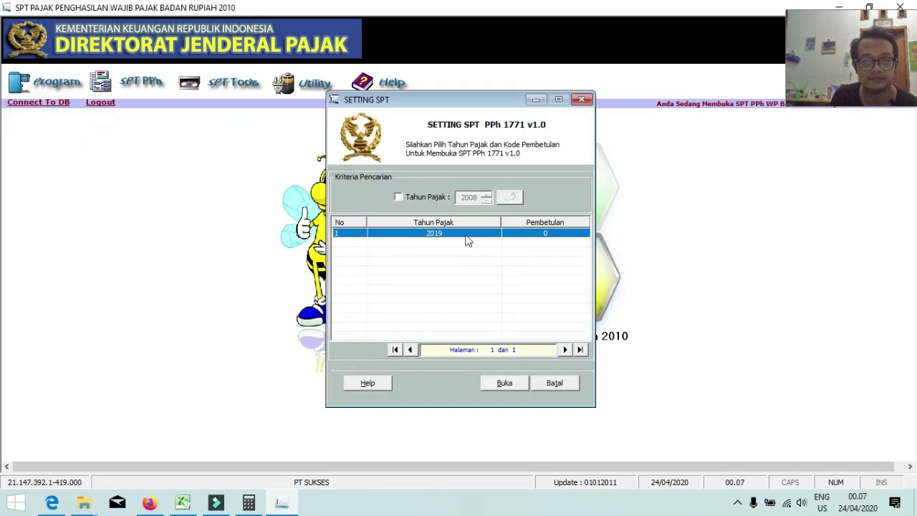
pyautogui.click(505, 385)
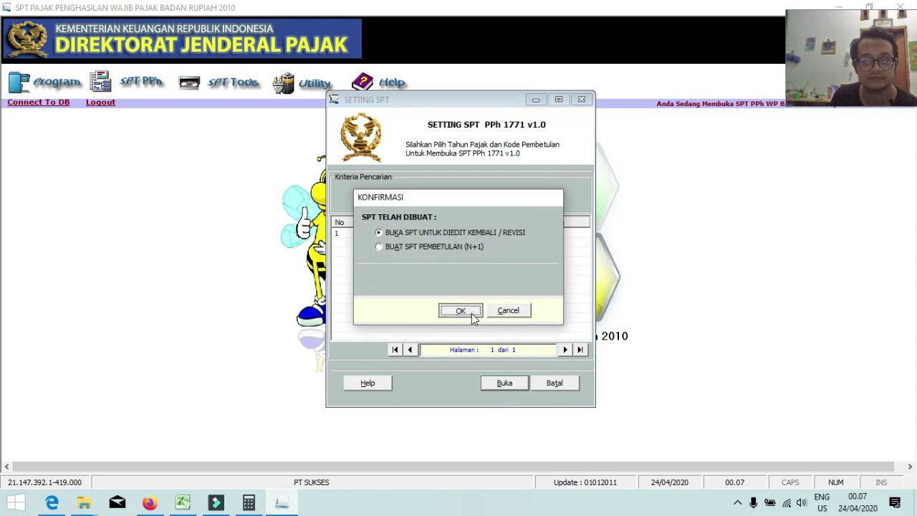
pyautogui.click(451, 309)
pyautogui.click(134, 84)
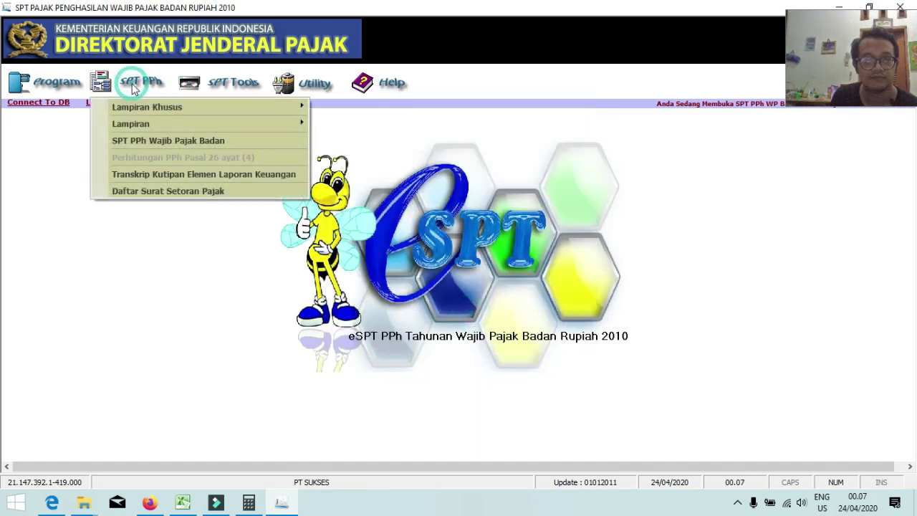
pyautogui.click(151, 174)
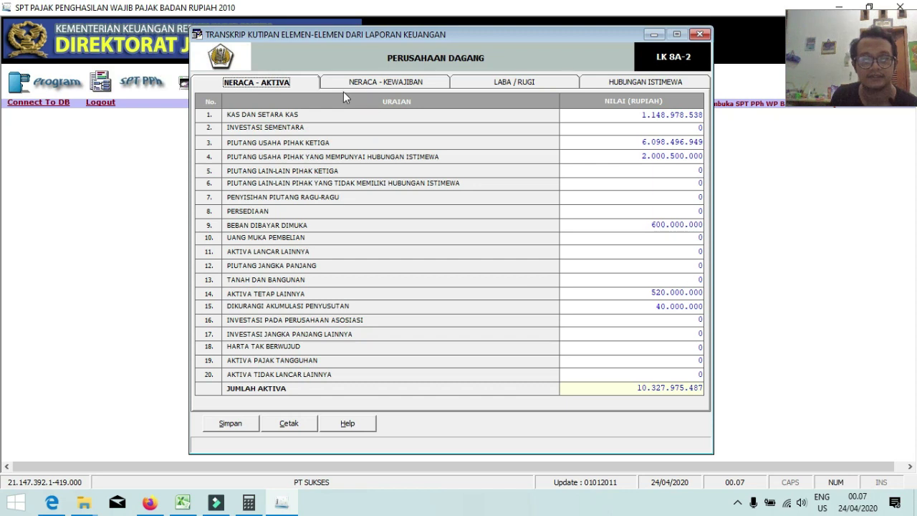
# - Switch to Excel and select the Kas dan Bank amount on the NERACA sheet
pyautogui.click(187, 500)
pyautogui.click(195, 468)
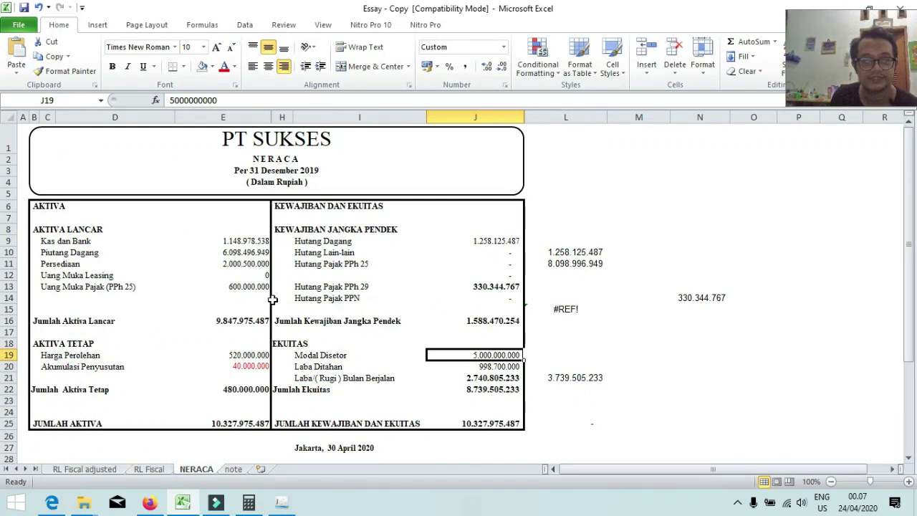
pyautogui.click(251, 242)
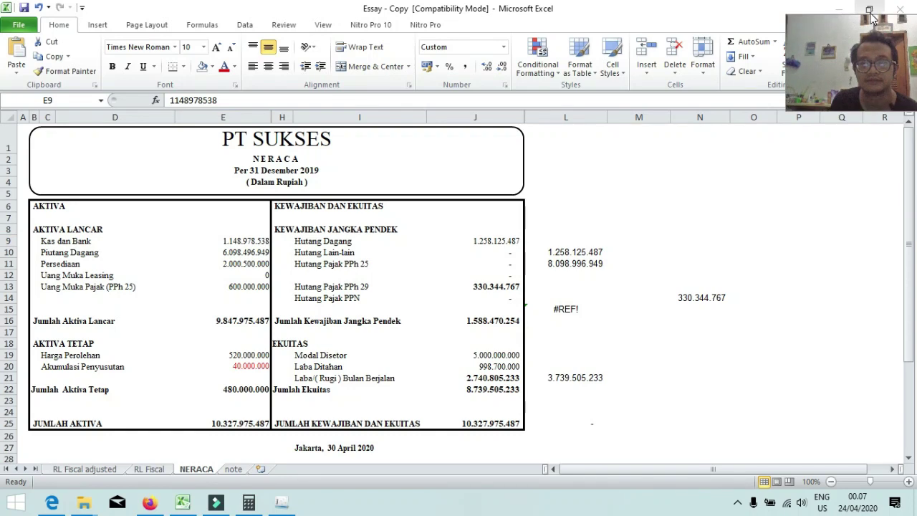
# - Restore the Excel and eSPT windows to smaller sizes and arrange them so the NERACA assets and the transcript amounts show together
pyautogui.click(870, 13)
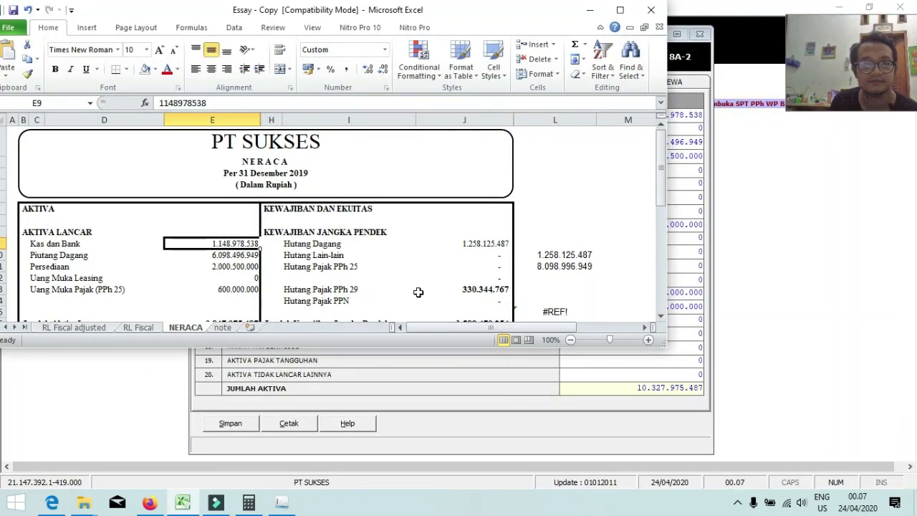
pyautogui.click(466, 393)
pyautogui.click(280, 504)
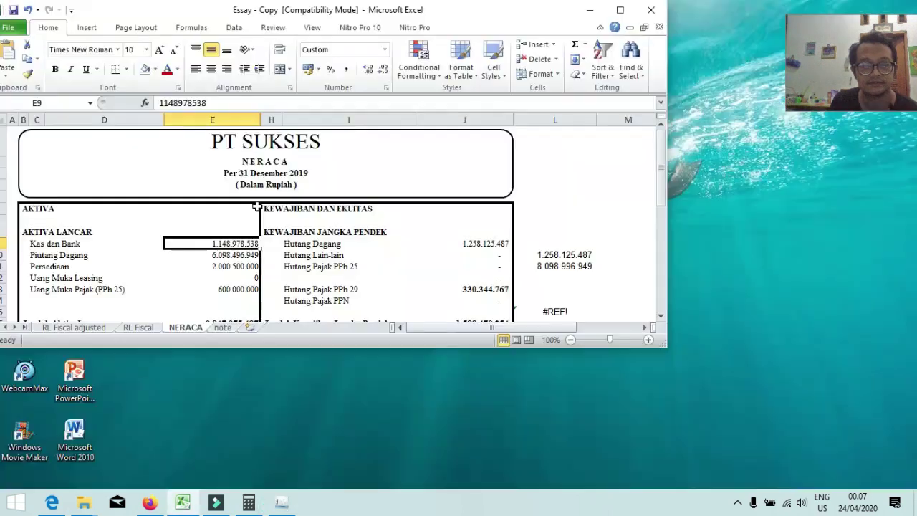
pyautogui.click(280, 505)
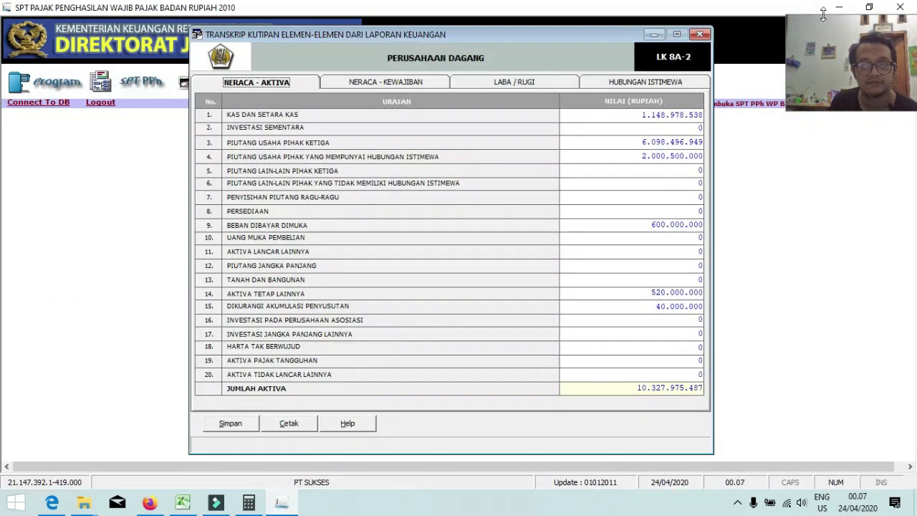
pyautogui.click(869, 7)
pyautogui.moveTo(387, 82); pyautogui.dragTo(514, 83)
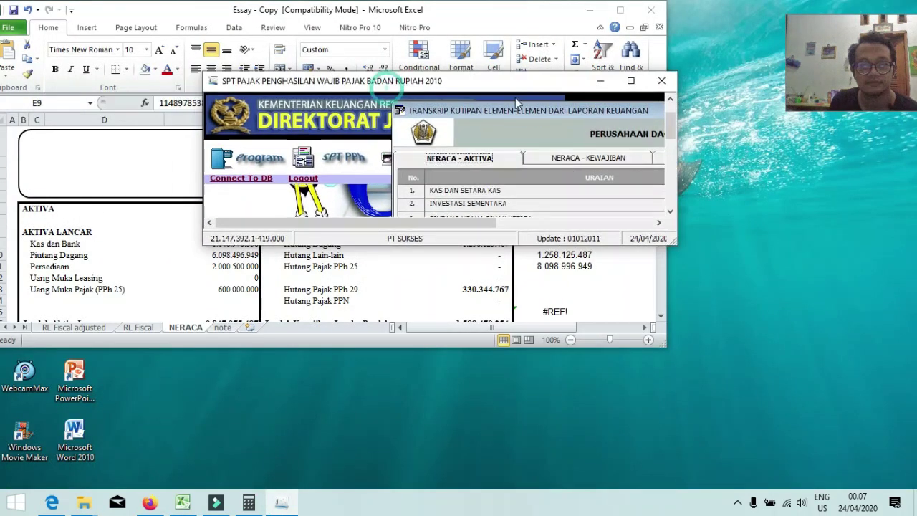
pyautogui.moveTo(675, 244); pyautogui.dragTo(772, 367)
pyautogui.moveTo(609, 345); pyautogui.dragTo(721, 348)
pyautogui.moveTo(425, 84); pyautogui.dragTo(556, 147)
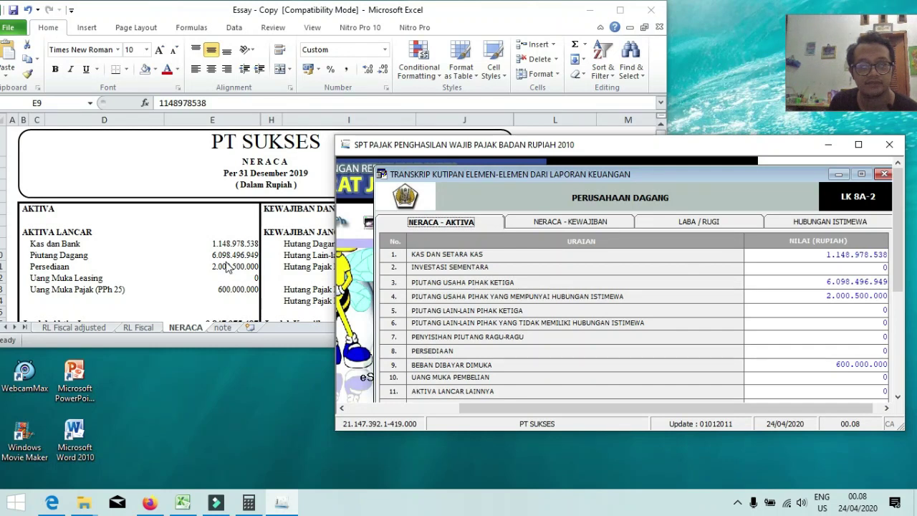
# - Check Piutang Usaha Pihak Ketiga against the balance sheet and clear Piutang Usaha Pihak yang Mempunyai Hubungan Istimewa to 0
pyautogui.click(827, 281)
pyautogui.click(610, 280)
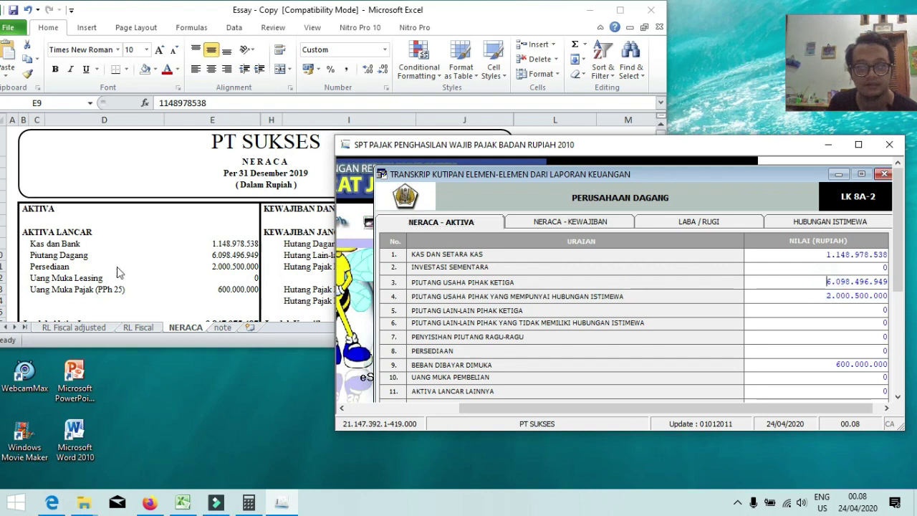
pyautogui.press('Tab')
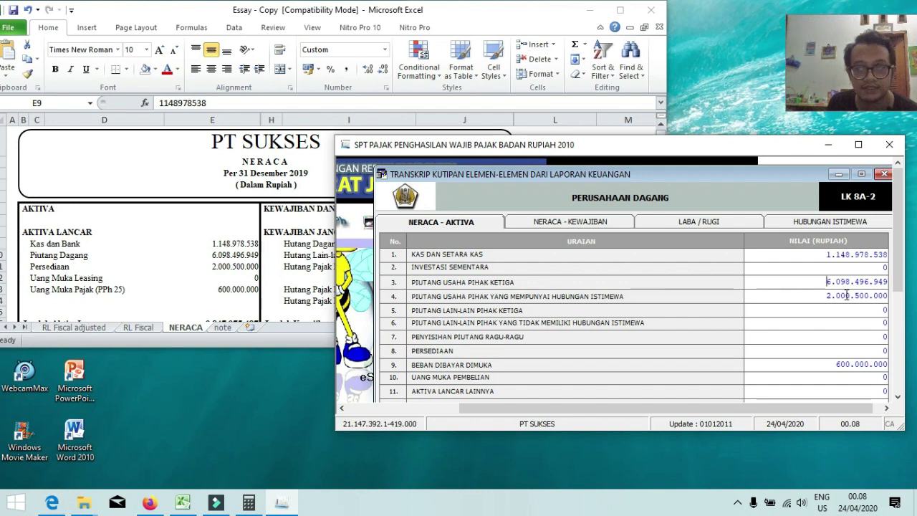
pyautogui.click(811, 298)
pyautogui.press('BackSpace')
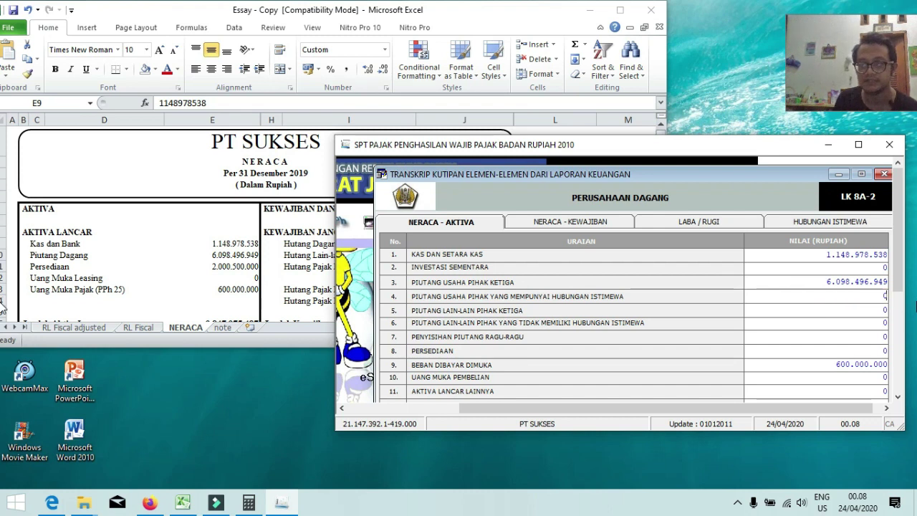
# - Set Persediaan in the transcript's asset section to 2.000.500.000
pyautogui.click(809, 352)
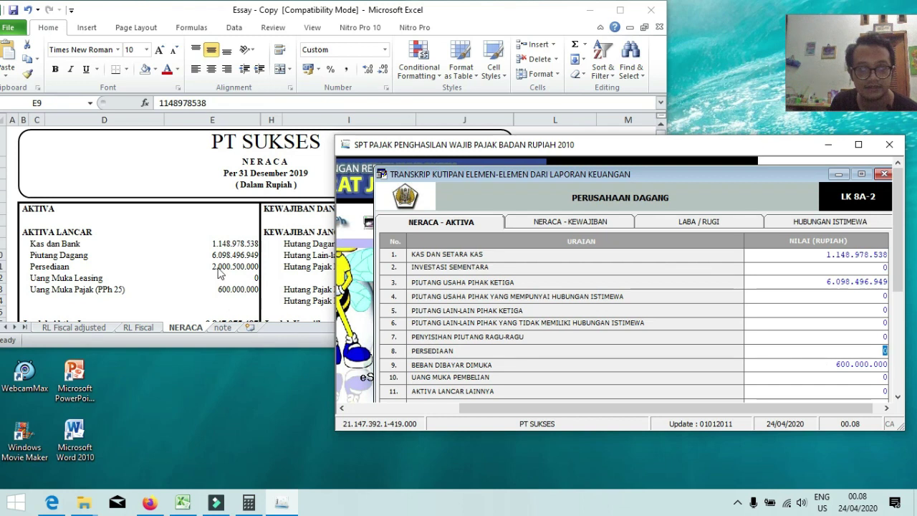
pyautogui.write('2')
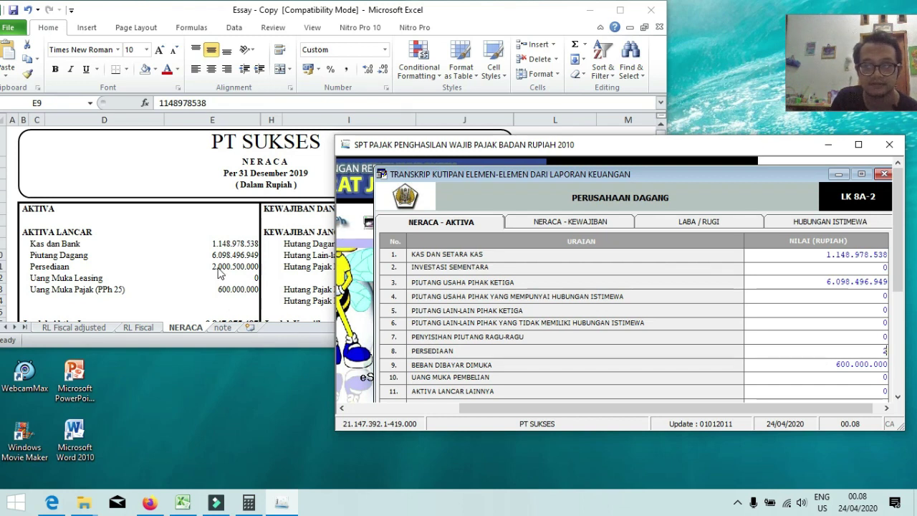
pyautogui.write('.000.5')
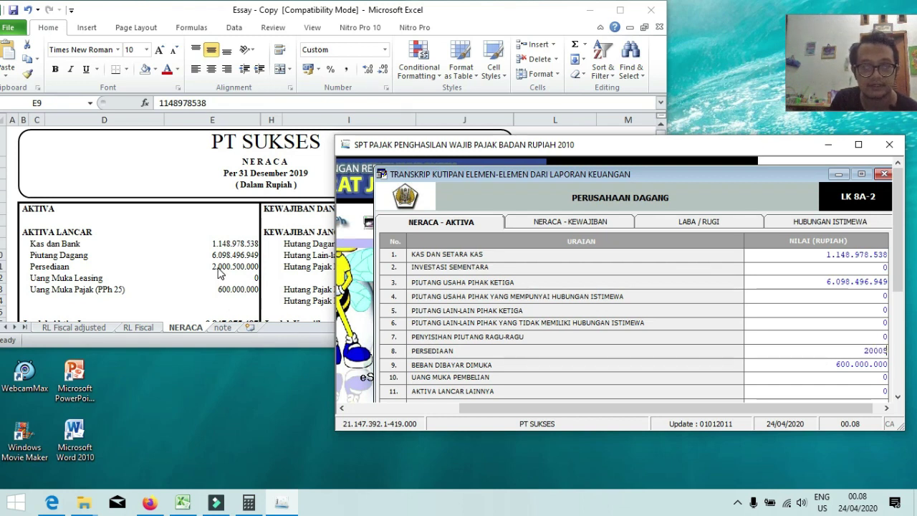
pyautogui.write('00.000')
pyautogui.press('Return')
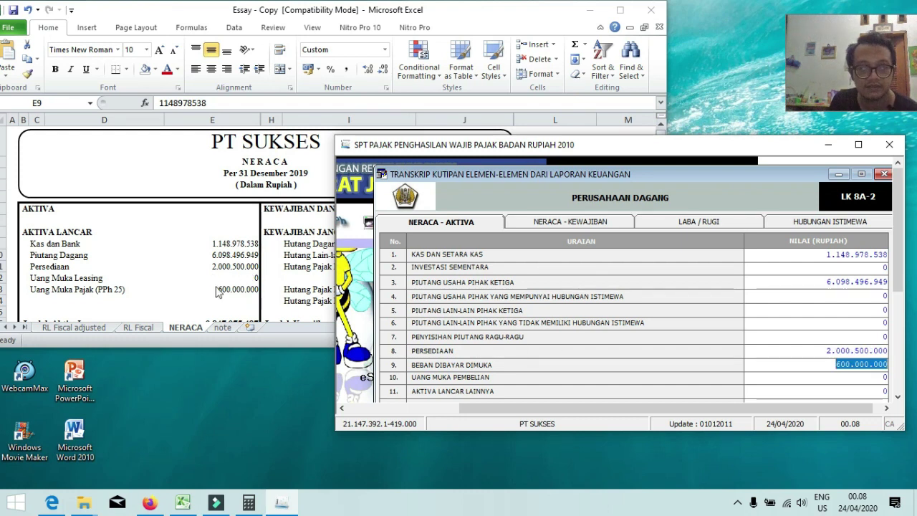
# - Compare Uang Muka Pajak (PPh 25) in E13 of the balance sheet with Beban Dibayar Dimuka in the eSPT transcript
pyautogui.click(240, 288)
pyautogui.click(247, 290)
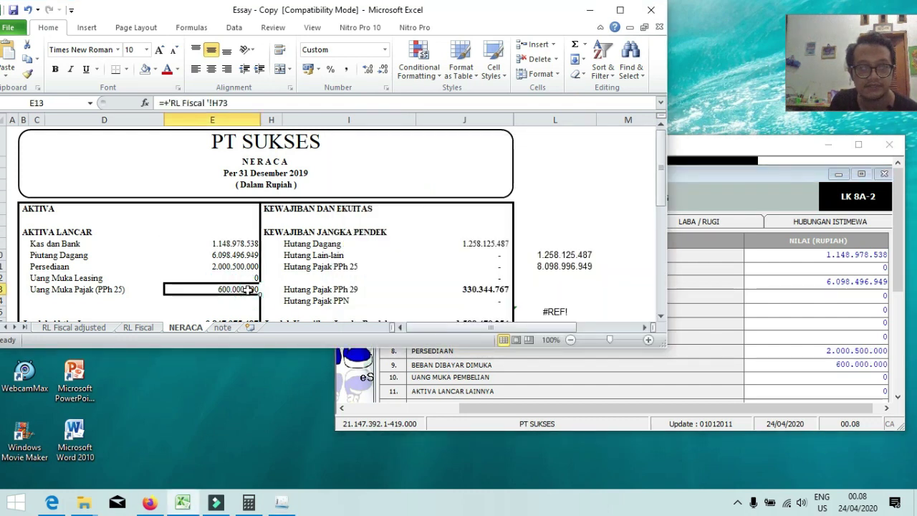
pyautogui.scroll(-2, 247, 289)
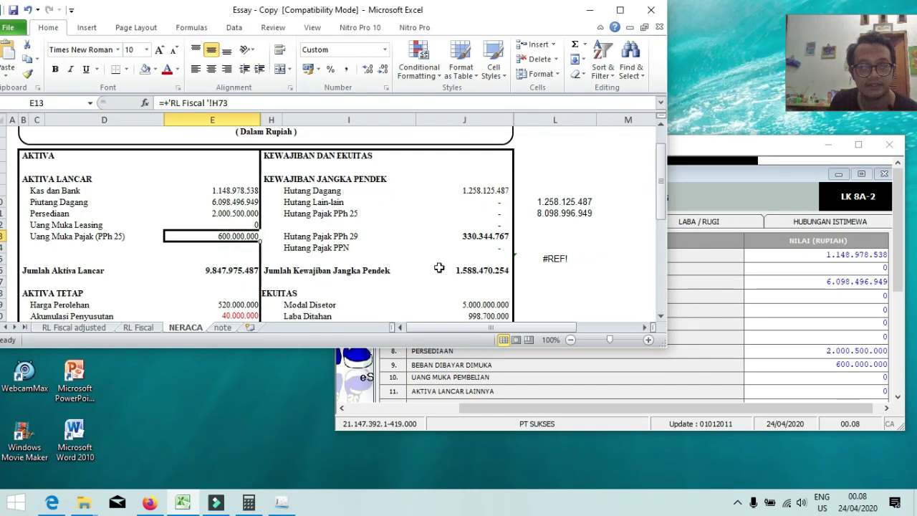
pyautogui.click(853, 364)
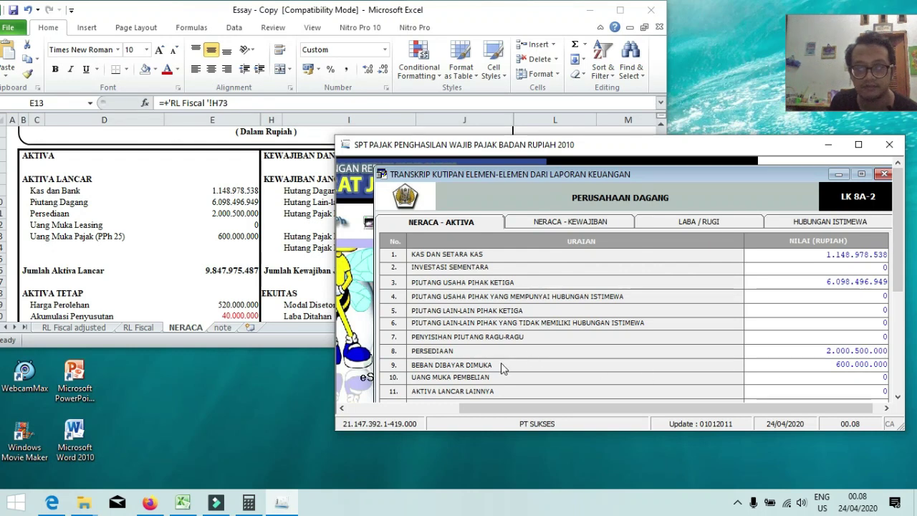
# - Compare Harga Perolehan in E19 of the balance sheet with Aktiva Tetap Lainnya in row 14 of the eSPT transcript
pyautogui.click(896, 396)
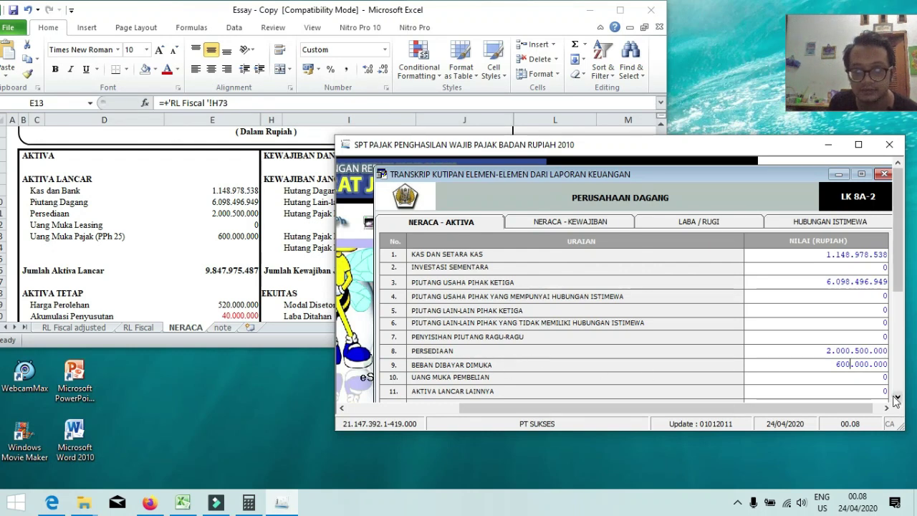
pyautogui.click(895, 396)
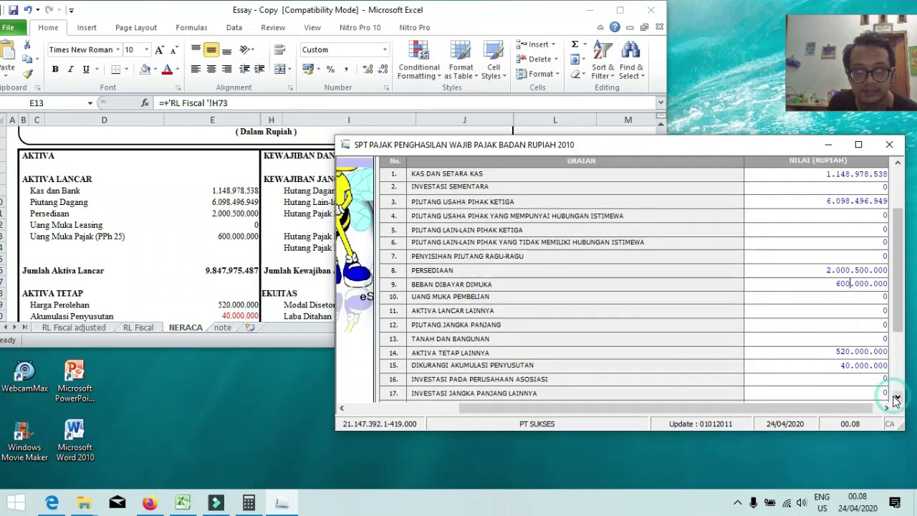
pyautogui.click(896, 398)
pyautogui.click(896, 399)
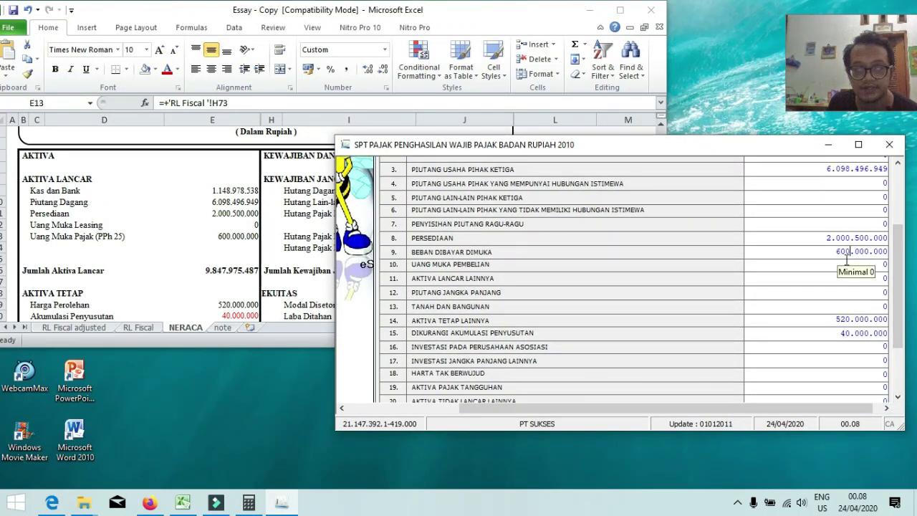
pyautogui.click(197, 211)
pyautogui.scroll(-1, 215, 230)
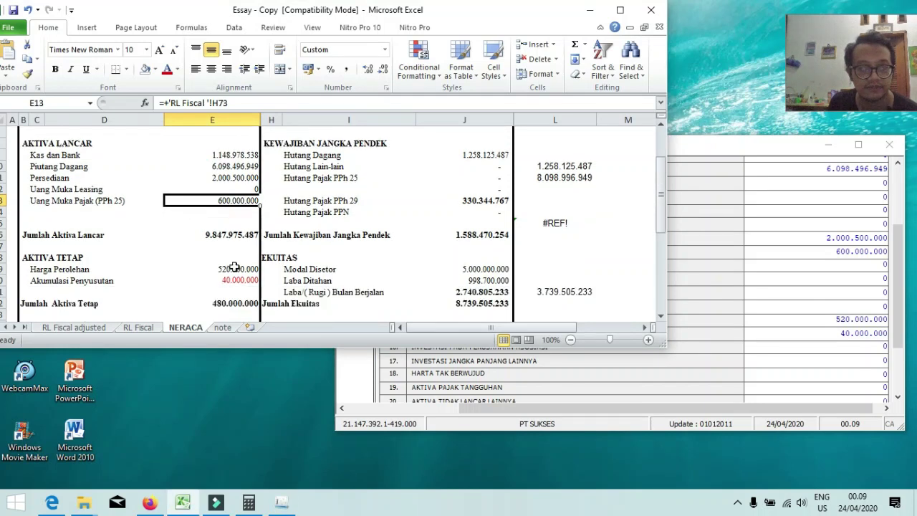
pyautogui.click(235, 267)
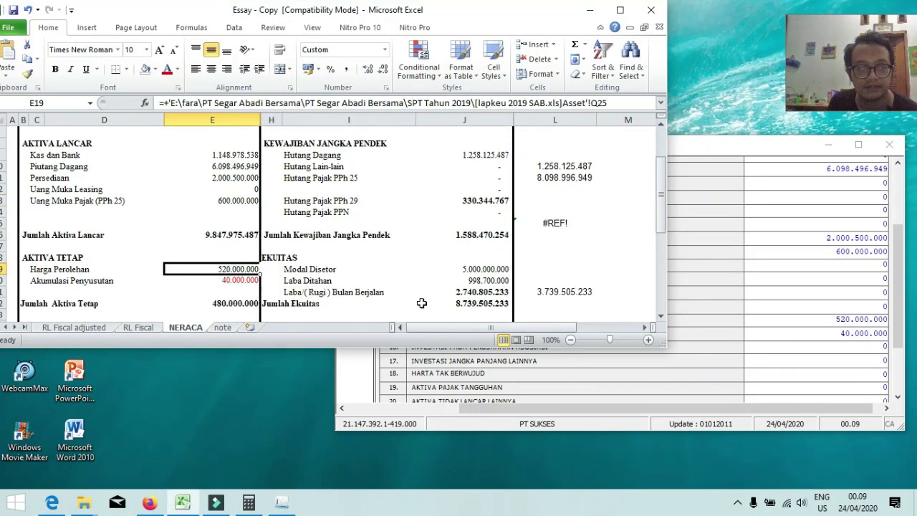
pyautogui.click(808, 322)
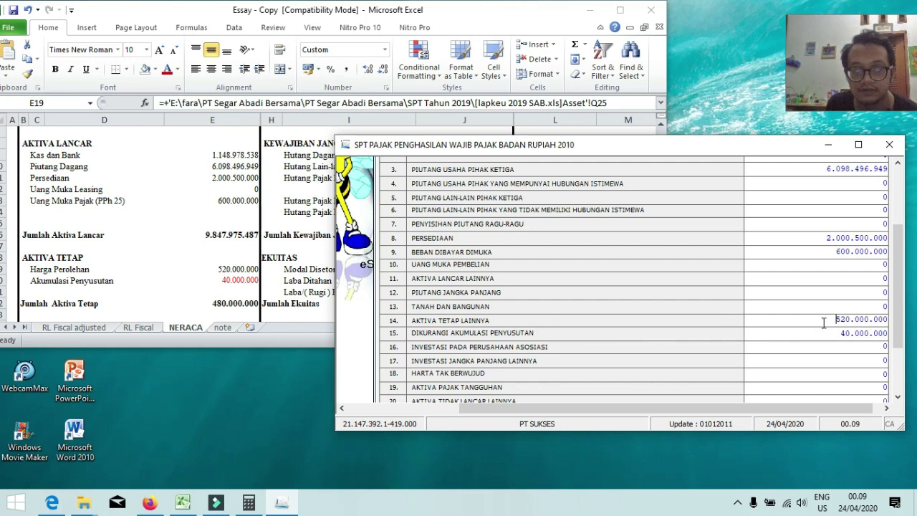
# - Compare Aktiva Tetap Lainnya and Dikurangi Akumulasi Penyusutan in the transcript with Harga Perolehan and Akumulasi Penyusutan in the Excel balance sheet
pyautogui.doubleClick(853, 320)
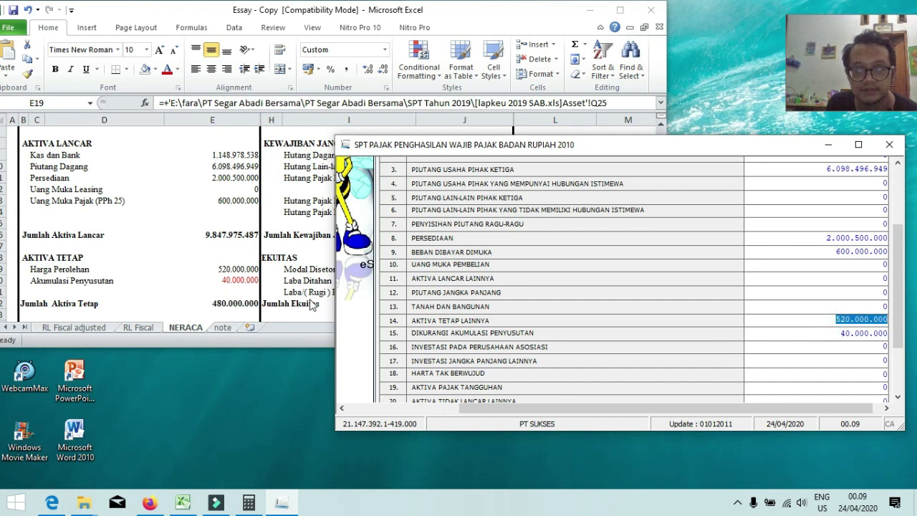
pyautogui.click(831, 337)
pyautogui.moveTo(839, 333); pyautogui.dragTo(855, 333)
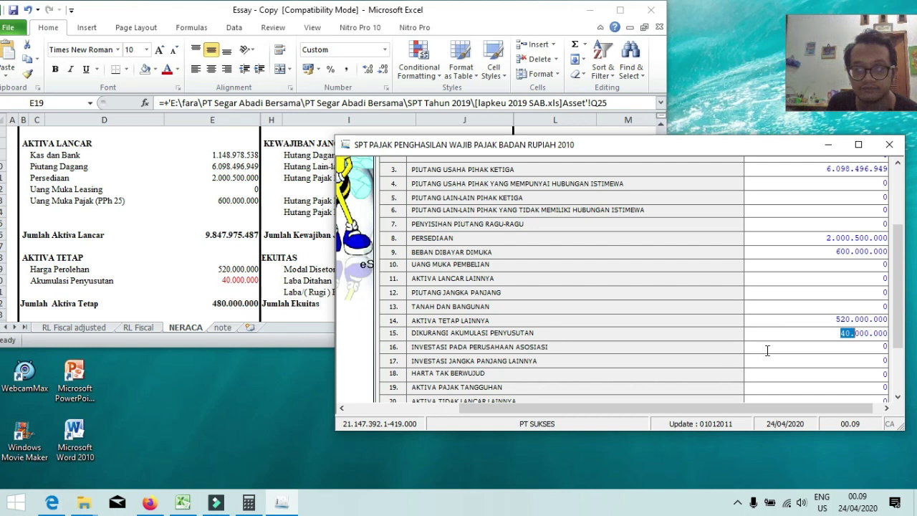
pyautogui.click(798, 339)
# - Compare Jumlah Aktiva in the eSPT transcript with JUMLAH AKTIVA in the Excel balance sheet
pyautogui.click(897, 319)
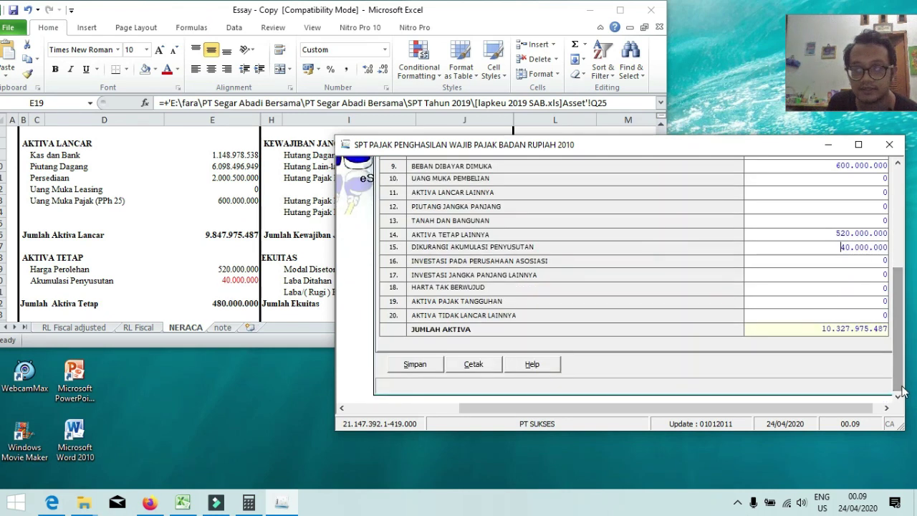
pyautogui.scroll(-1, 222, 235)
pyautogui.click(222, 235)
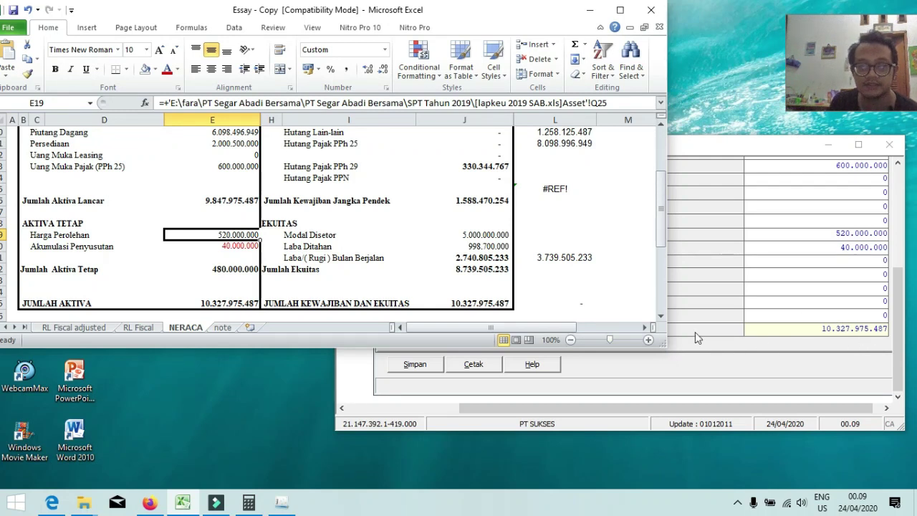
pyautogui.click(731, 302)
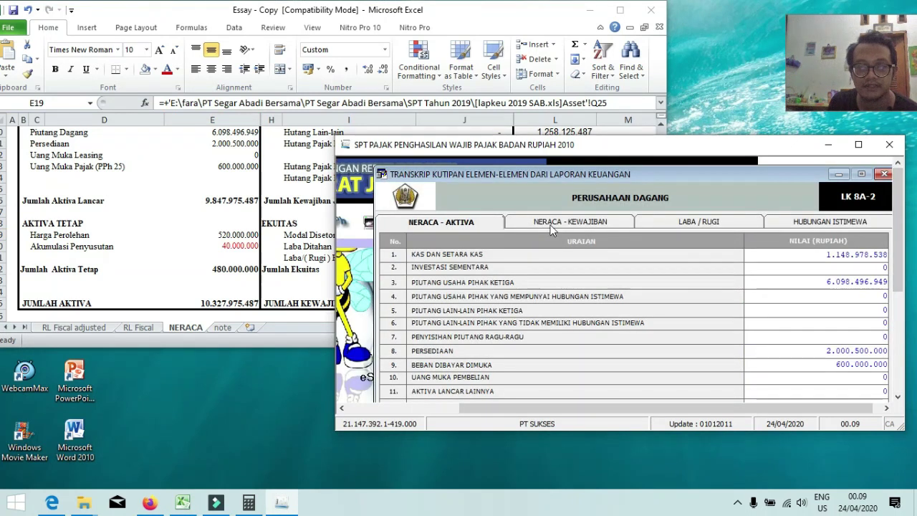
# - Open the transcript's Neraca - Kewajiban section and arrange it beside the Kewajiban Jangka Pendek block of the Excel balance sheet
pyautogui.click(551, 223)
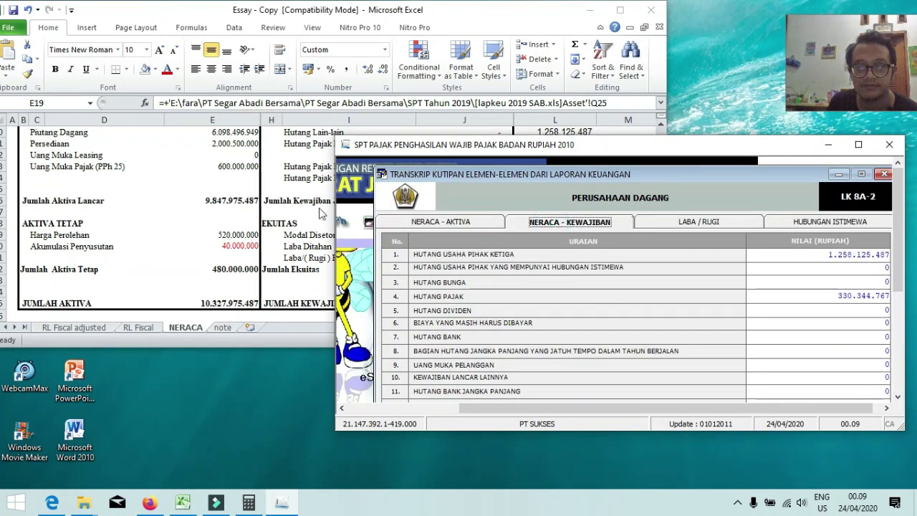
pyautogui.moveTo(476, 20); pyautogui.dragTo(251, 58)
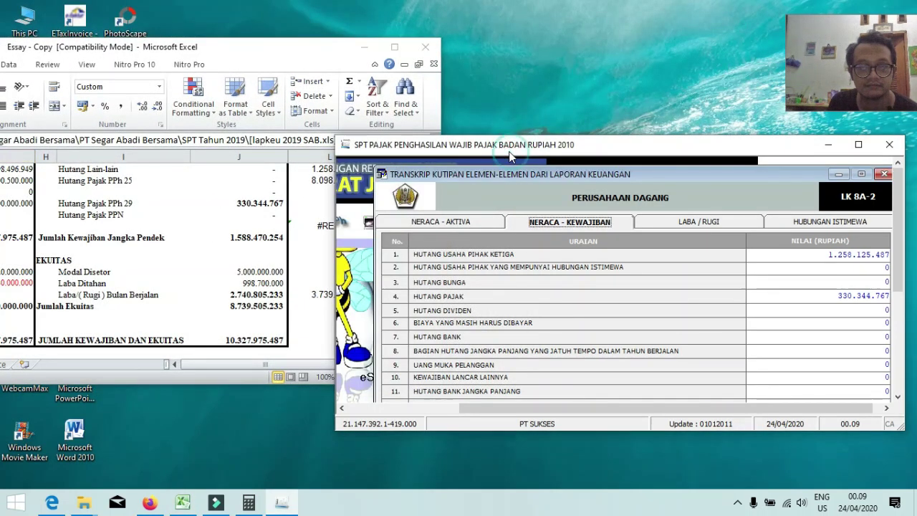
pyautogui.moveTo(510, 152); pyautogui.dragTo(511, 100)
pyautogui.click(231, 216)
pyautogui.scroll(1, 231, 216)
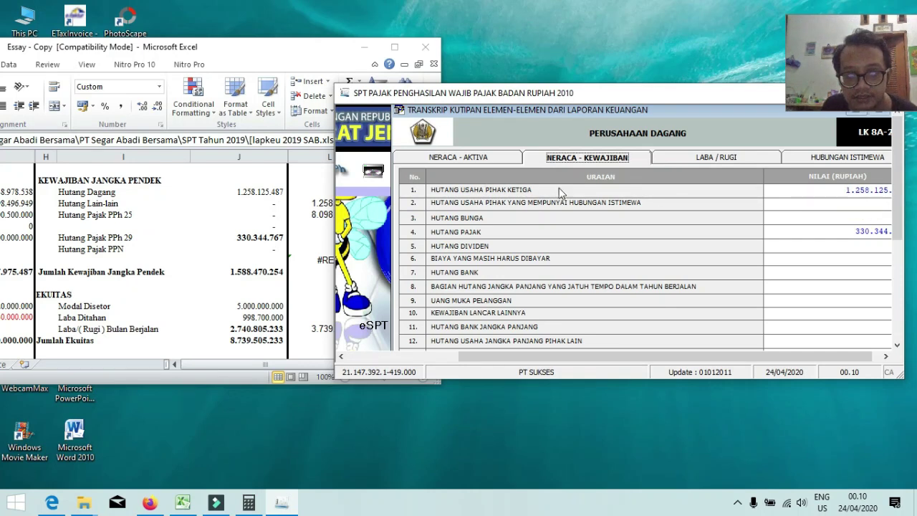
# - Compare Hutang Usaha Pihak Ketiga and Hutang Pajak in the transcript with Hutang Dagang and Hutang Pajak PPh 29 in Excel
pyautogui.click(836, 192)
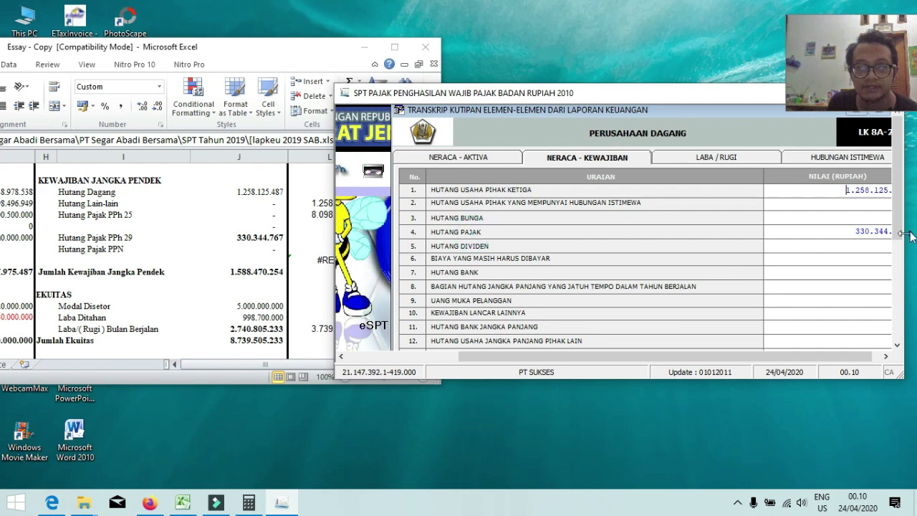
pyautogui.moveTo(852, 233); pyautogui.dragTo(864, 232)
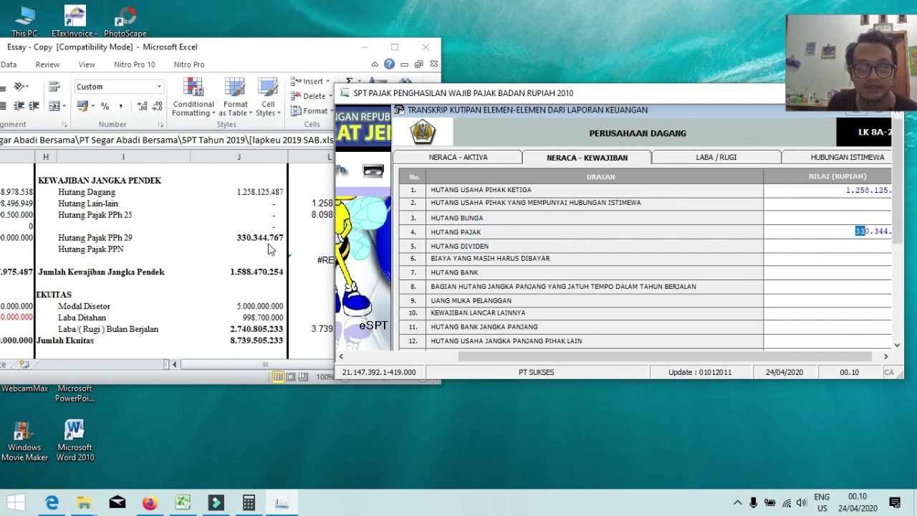
pyautogui.moveTo(859, 356); pyautogui.dragTo(880, 356)
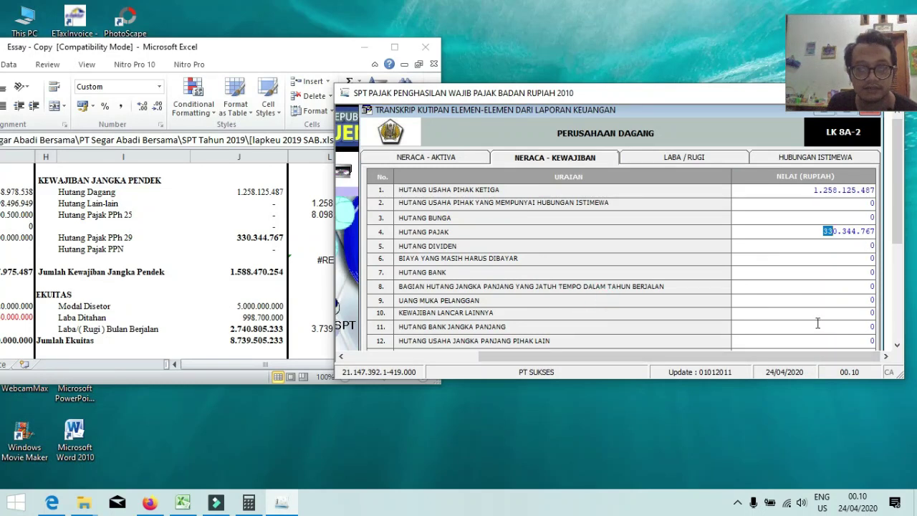
# - Compare Modal Saham, prior-year Laba Ditahan and Laba Ditahan Tahun Ini in the transcript with the Ekuitas figures in Excel
pyautogui.click(897, 345)
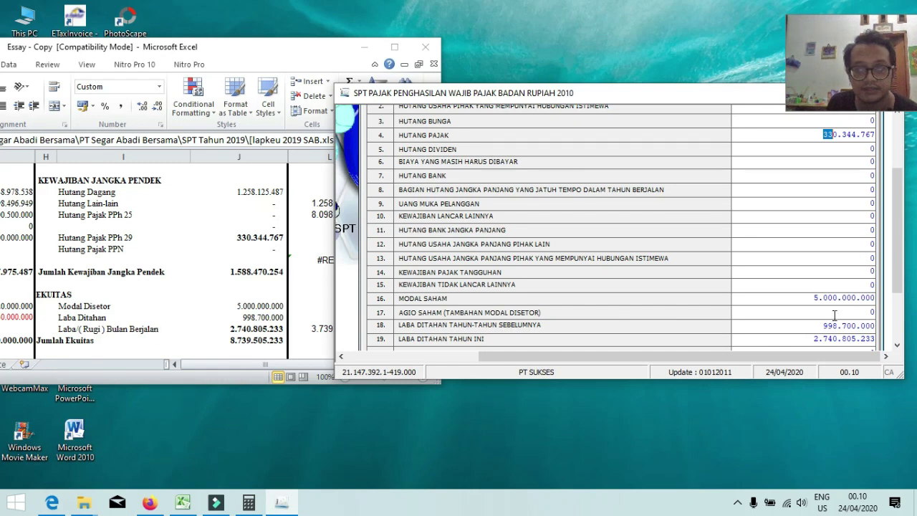
pyautogui.click(859, 326)
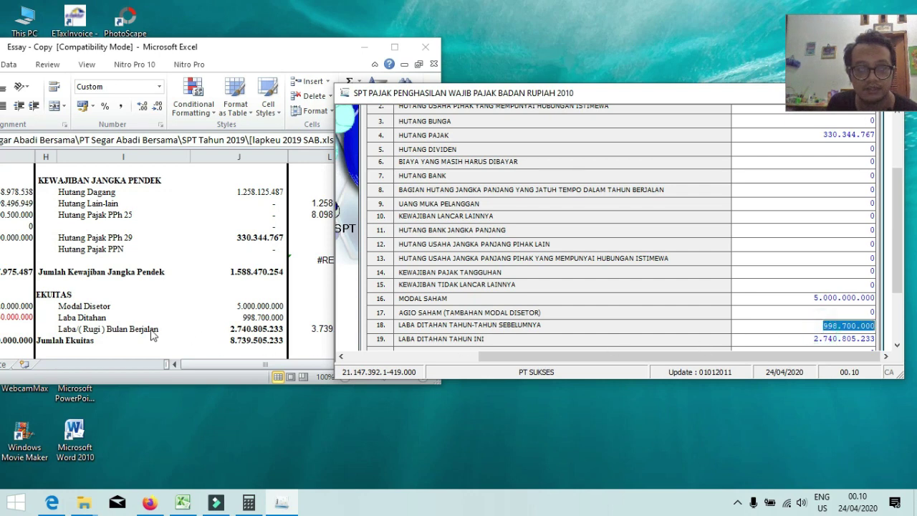
pyautogui.click(95, 330)
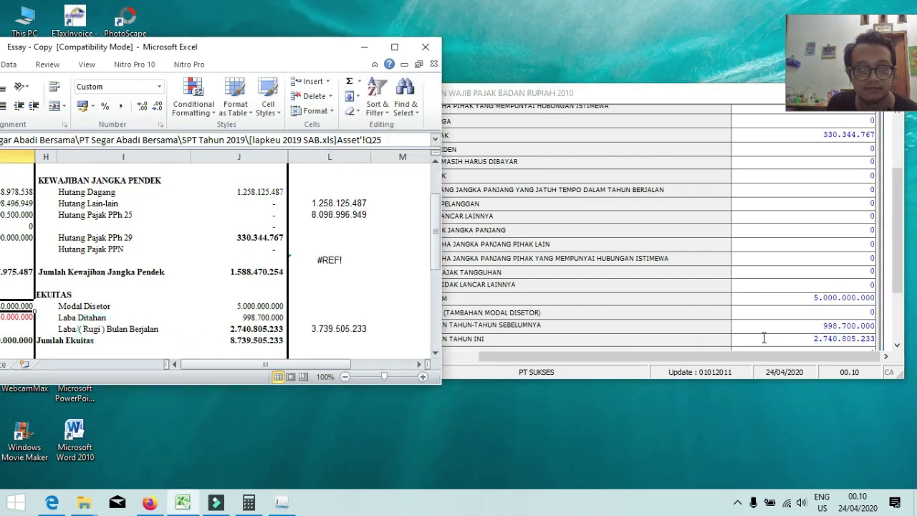
pyautogui.click(832, 337)
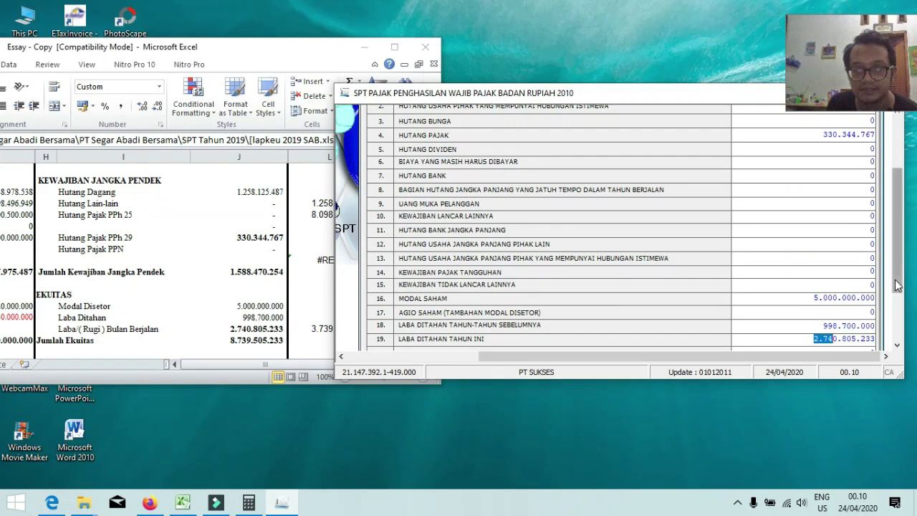
pyautogui.scroll(-1, 893, 323)
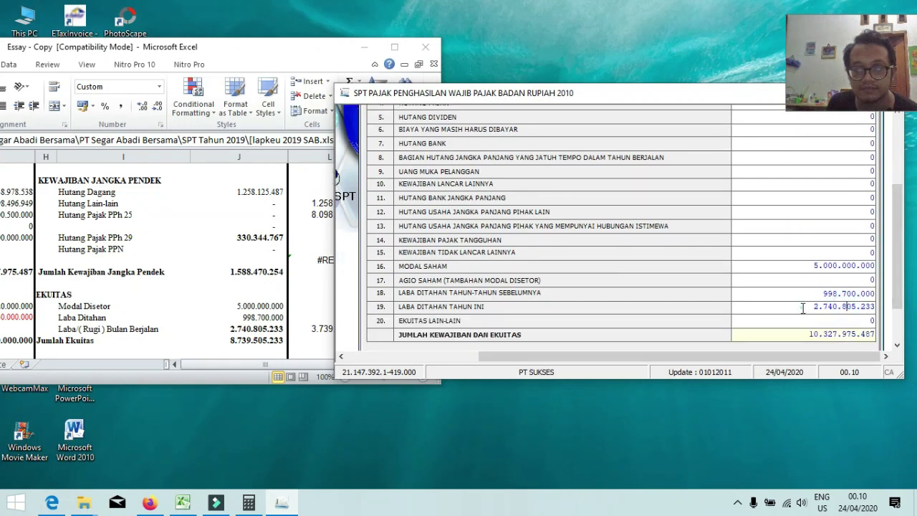
pyautogui.doubleClick(849, 308)
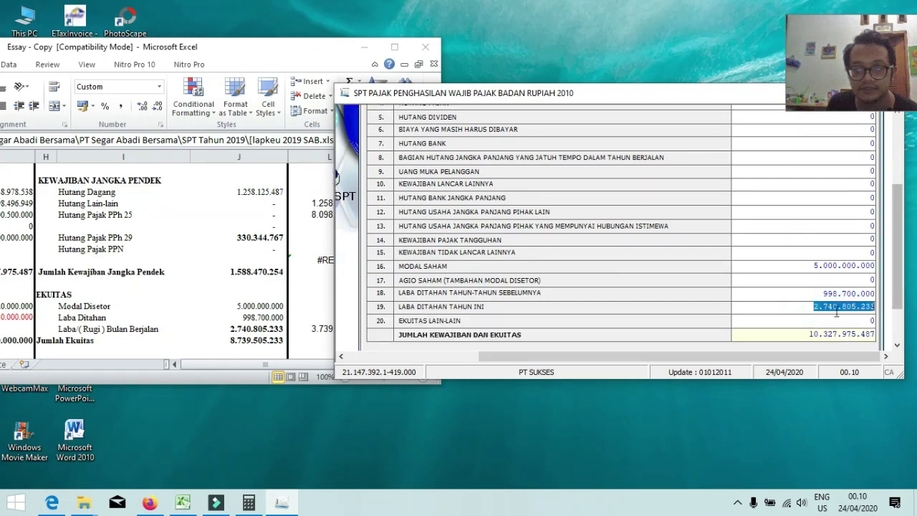
# - Compare Jumlah Kewajiban dan Ekuitas in both documents and review the remaining liability rows of the transcript
pyautogui.click(259, 278)
pyautogui.scroll(-1, 250, 301)
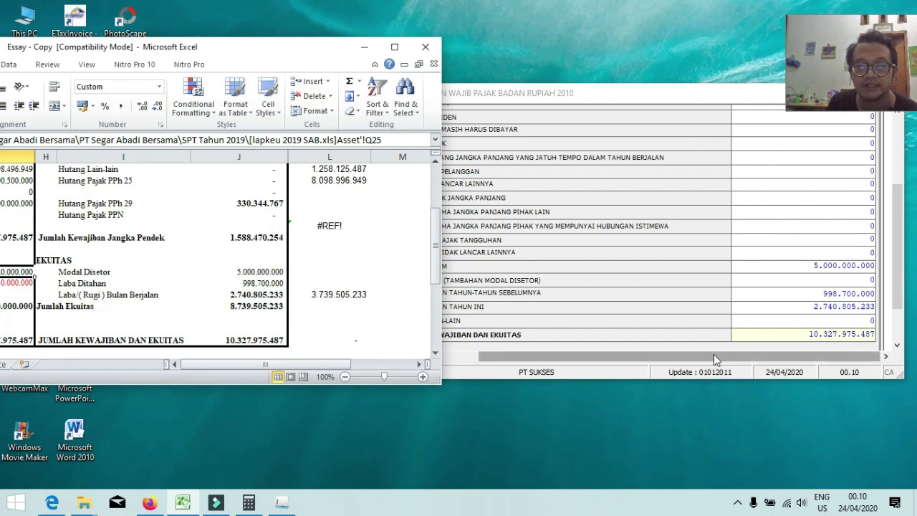
pyautogui.scroll(3, 746, 267)
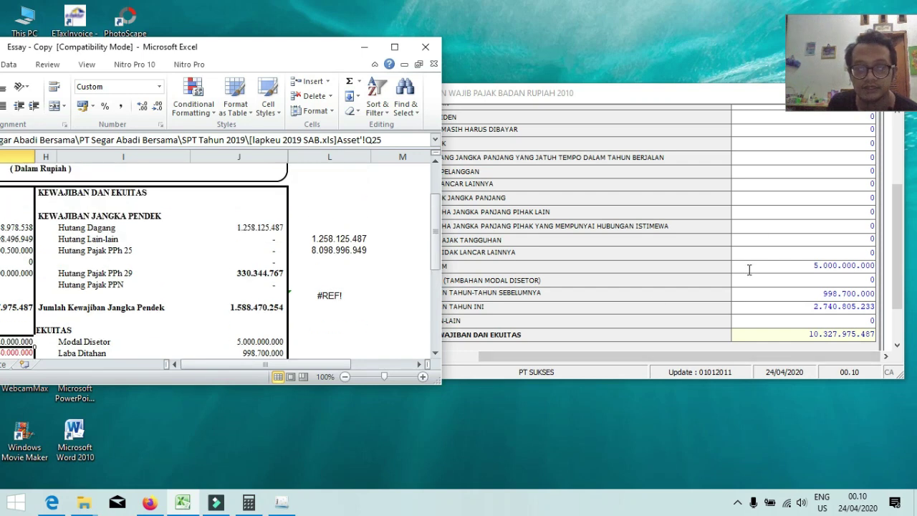
pyautogui.scroll(-2, 901, 276)
pyautogui.click(901, 267)
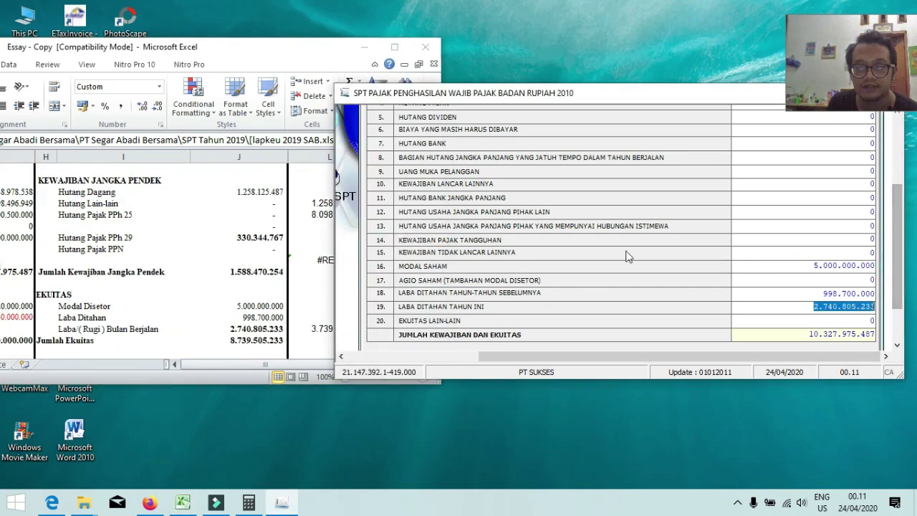
pyautogui.moveTo(897, 228); pyautogui.dragTo(899, 186)
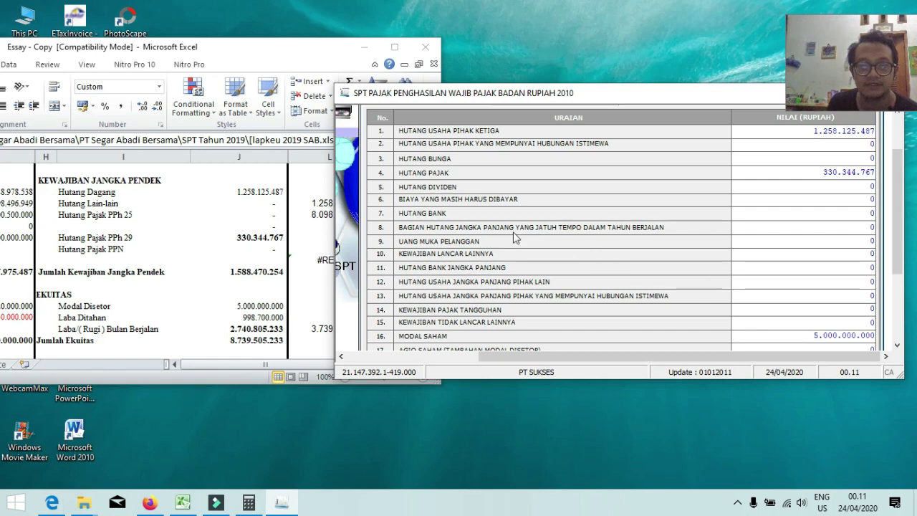
pyautogui.scroll(-1, 895, 243)
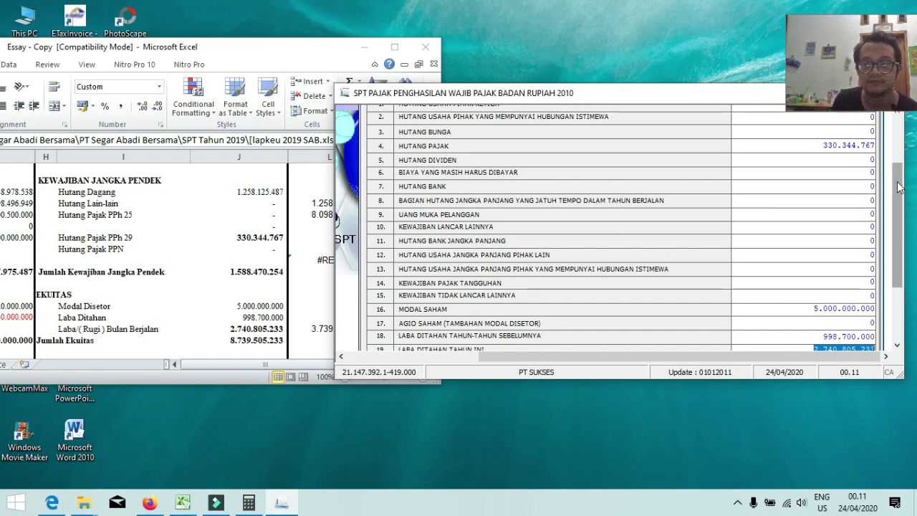
# - Open the transcript's Laba / Rugi section and reposition the Excel workbook so its sheet names are reachable beside it
pyautogui.moveTo(898, 186); pyautogui.dragTo(896, 146)
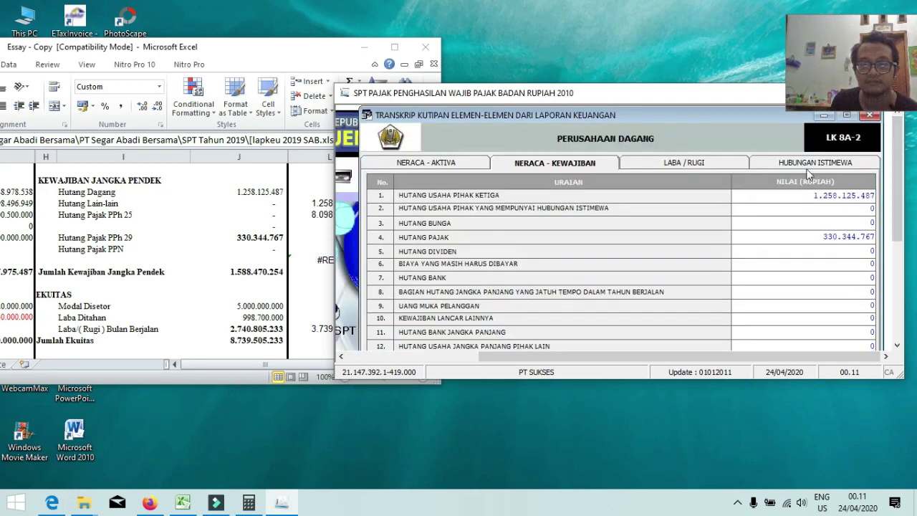
pyautogui.click(716, 165)
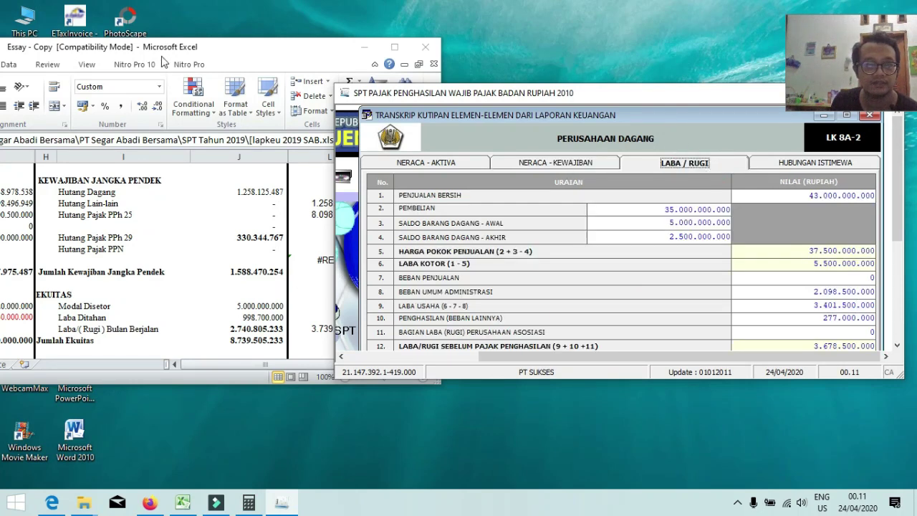
pyautogui.moveTo(162, 59); pyautogui.dragTo(223, 40)
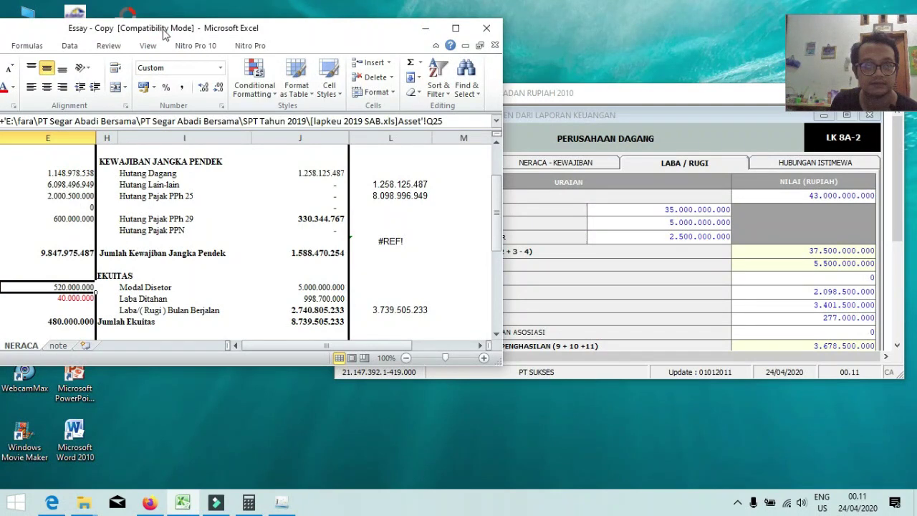
pyautogui.moveTo(324, 37); pyautogui.dragTo(284, 19)
pyautogui.moveTo(191, 11); pyautogui.dragTo(281, 11)
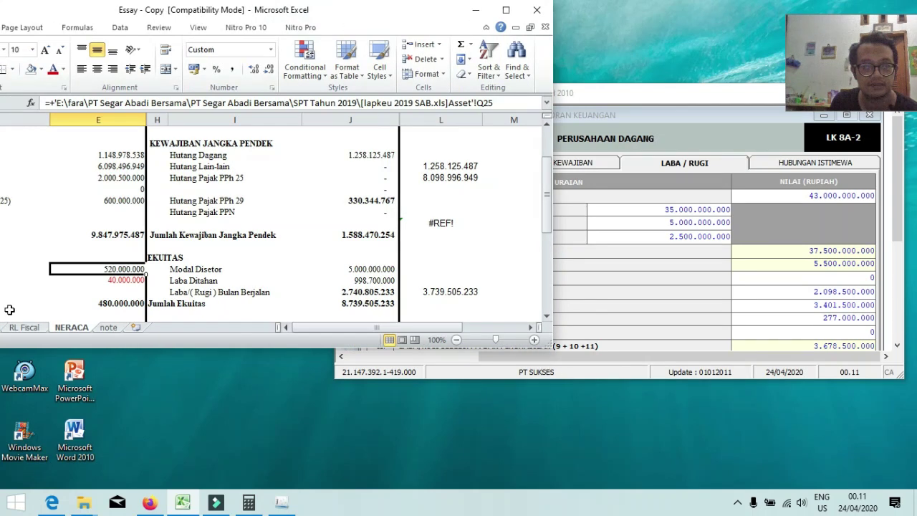
# - Show the sales and cost of goods rows of the RL Fiscal sheet beside the LK 8A-2 Laba / Rugi form
pyautogui.click(24, 327)
pyautogui.click(506, 11)
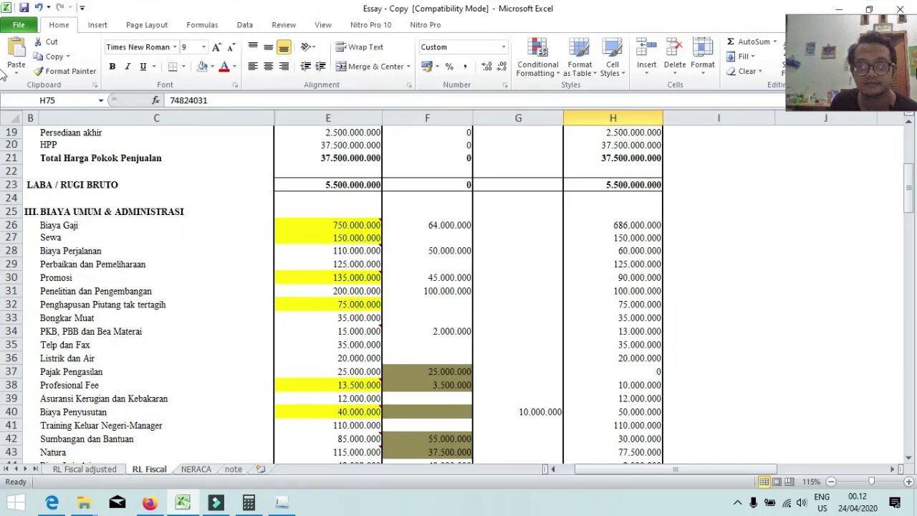
pyautogui.click(868, 9)
pyautogui.scroll(4, 228, 241)
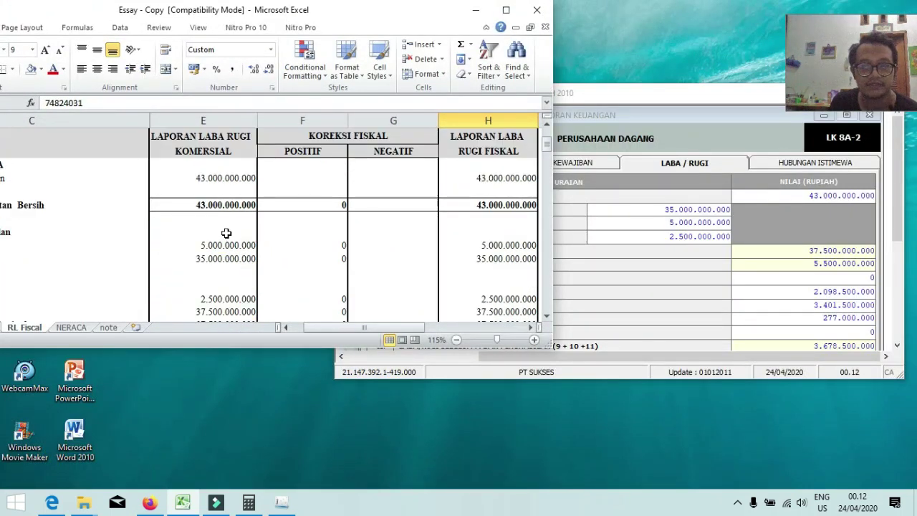
pyautogui.click(669, 110)
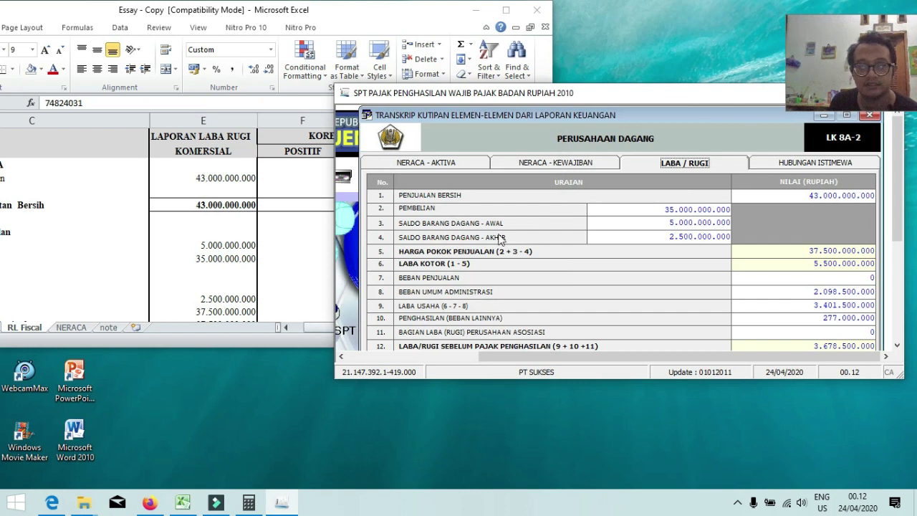
# - Check purchases, opening and closing inventory, cost of goods sold and gross profit in the Laba / Rugi form
pyautogui.click(711, 210)
pyautogui.click(709, 223)
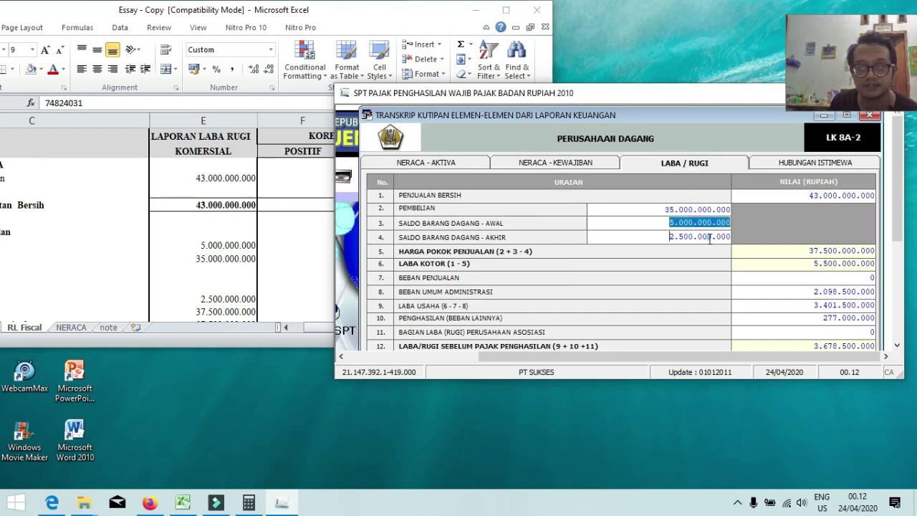
pyautogui.click(709, 237)
pyautogui.press('Tab')
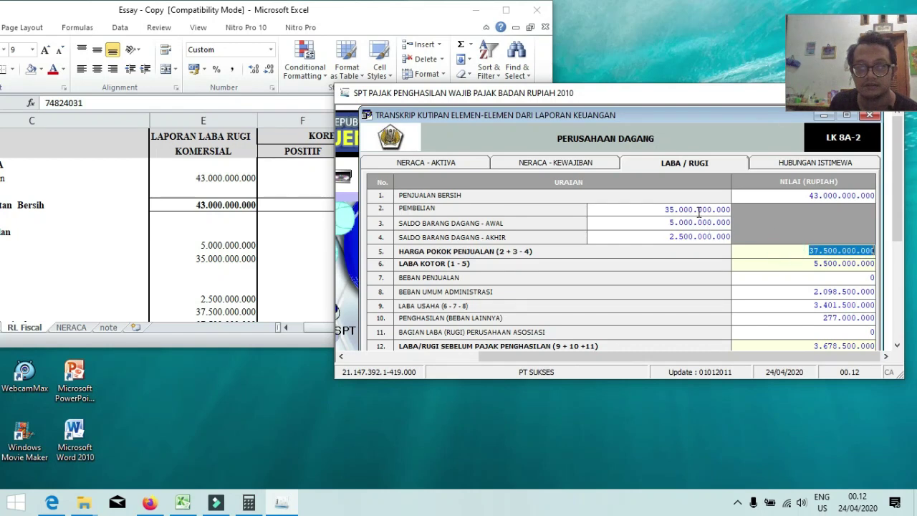
pyautogui.click(814, 265)
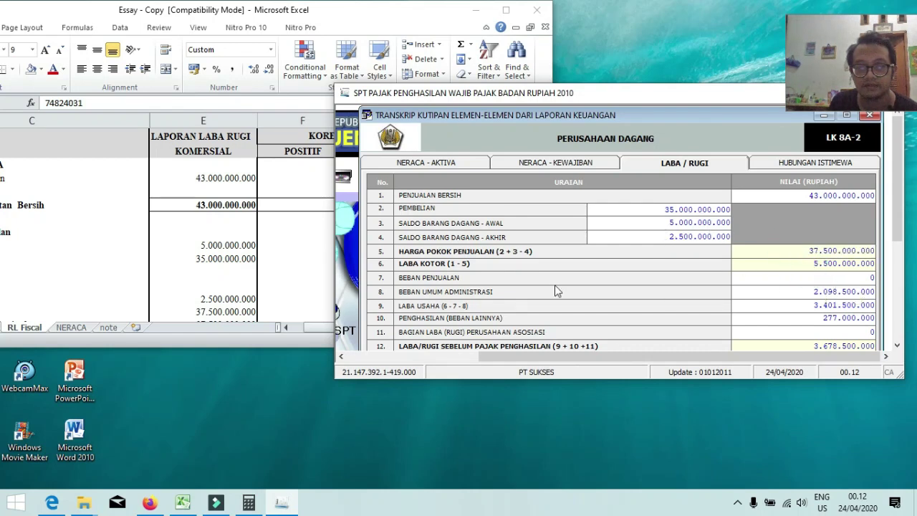
# - Review the Laba / Rugi form's expense and profit rows down to row 14 against the RL Fiscal sheet
pyautogui.click(895, 344)
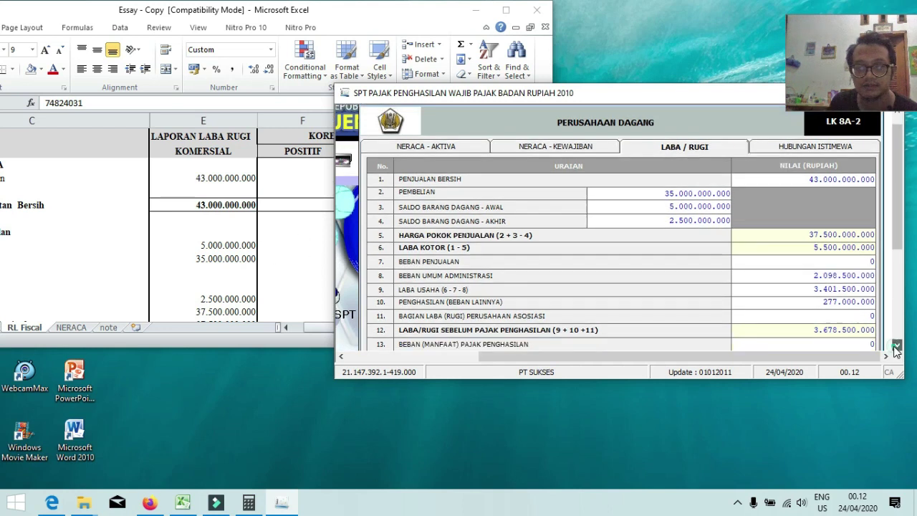
pyautogui.click(895, 344)
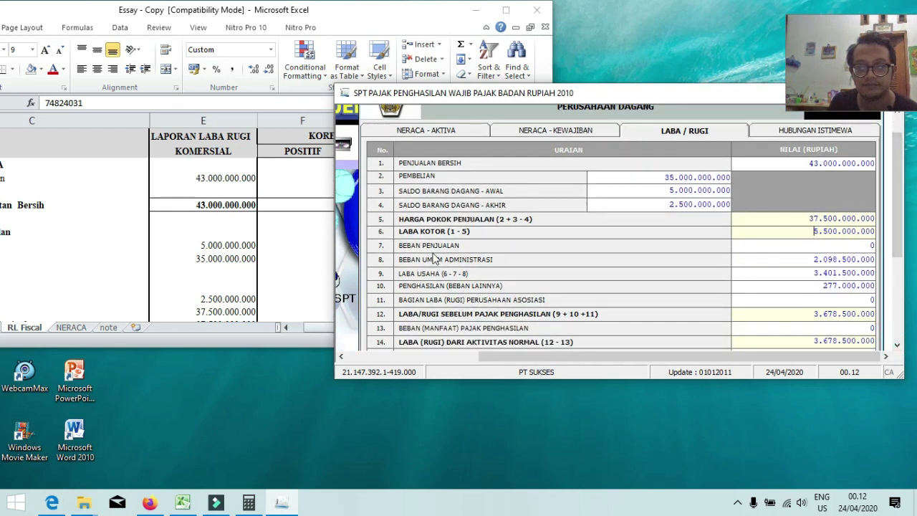
pyautogui.scroll(-1, 148, 237)
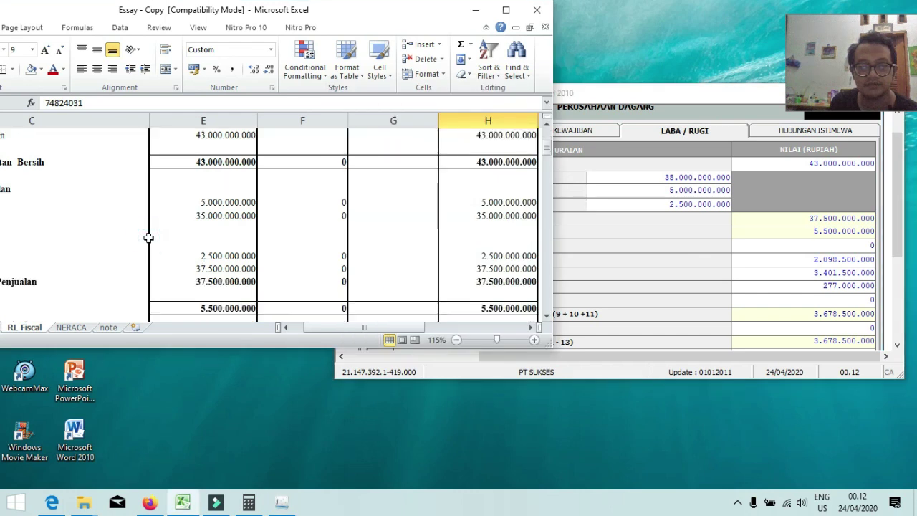
pyautogui.click(815, 257)
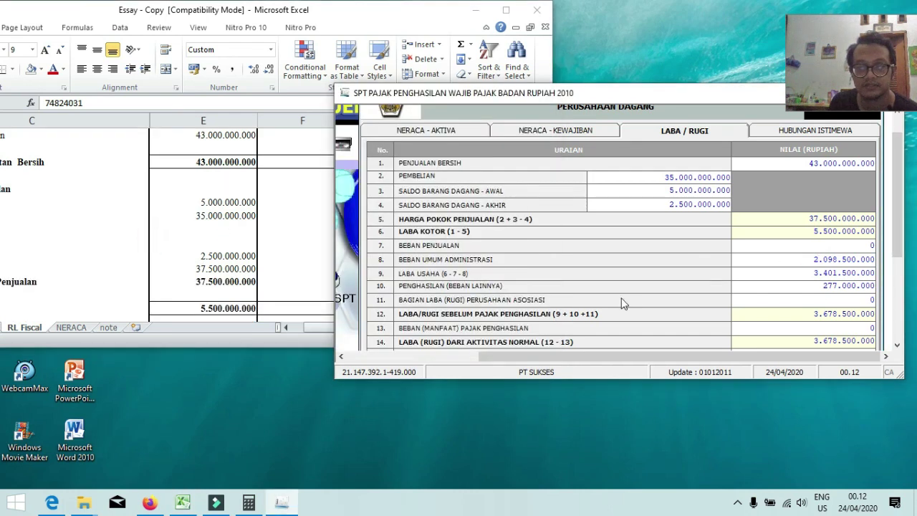
# - Reposition the Excel window so the RL Fiscal account names and the Biaya Umum & Administrasi section are readable
pyautogui.click(309, 331)
pyautogui.click(285, 328)
pyautogui.scroll(-1, 153, 289)
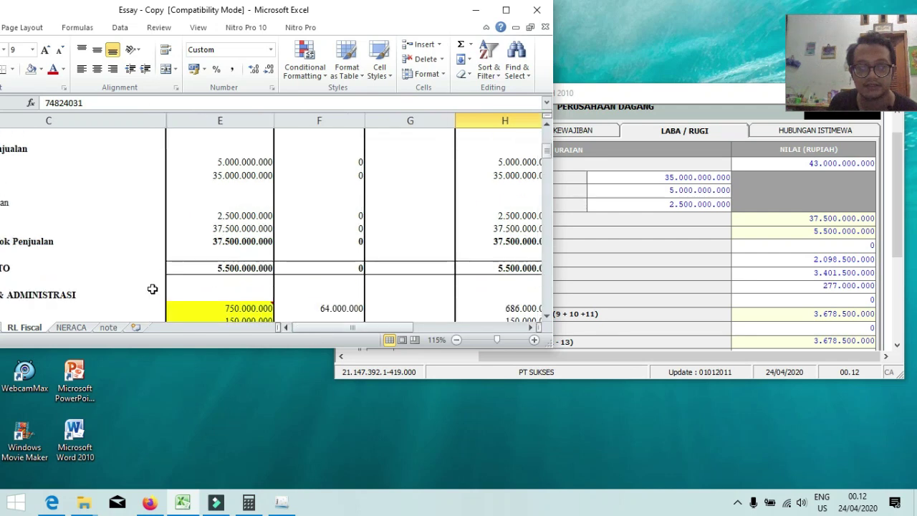
pyautogui.moveTo(210, 14); pyautogui.dragTo(252, 20)
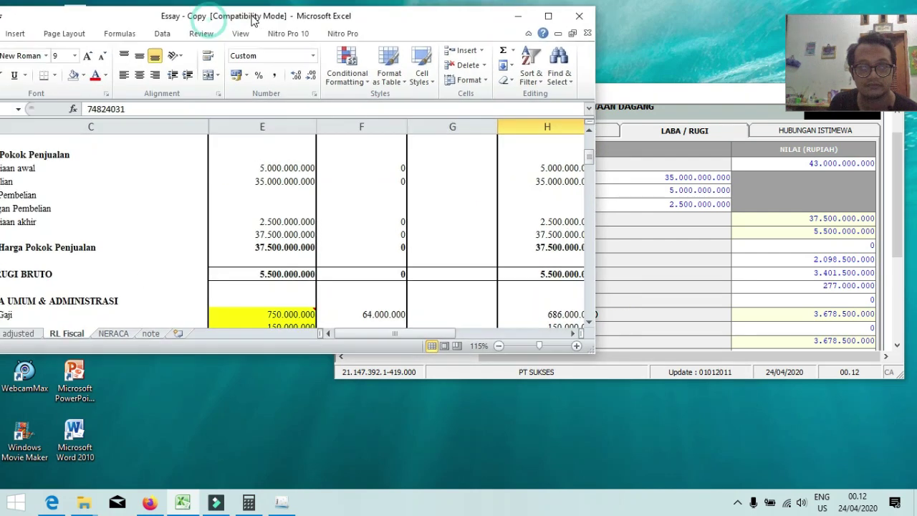
pyautogui.scroll(-1, 272, 280)
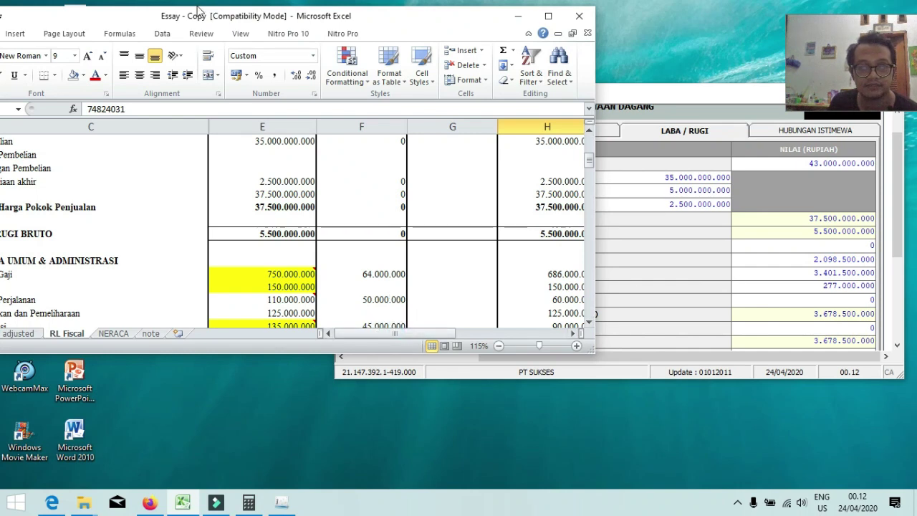
pyautogui.moveTo(199, 12); pyautogui.dragTo(245, 15)
pyautogui.scroll(-1, 99, 280)
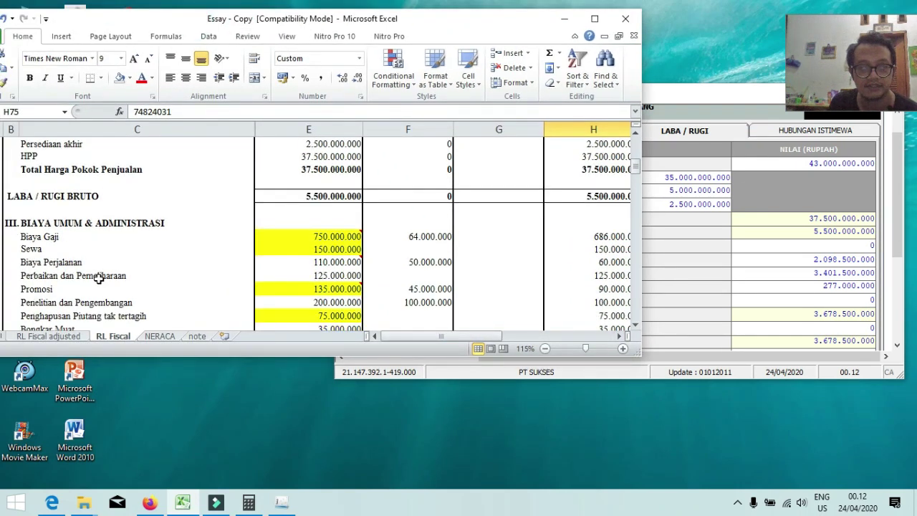
# - Compare the Jumlah Biaya Umum & Administrasi total in E45 with Beban Umum Administrasi in the SPT form
pyautogui.scroll(-2, 99, 280)
pyautogui.scroll(-1, 102, 280)
pyautogui.click(752, 269)
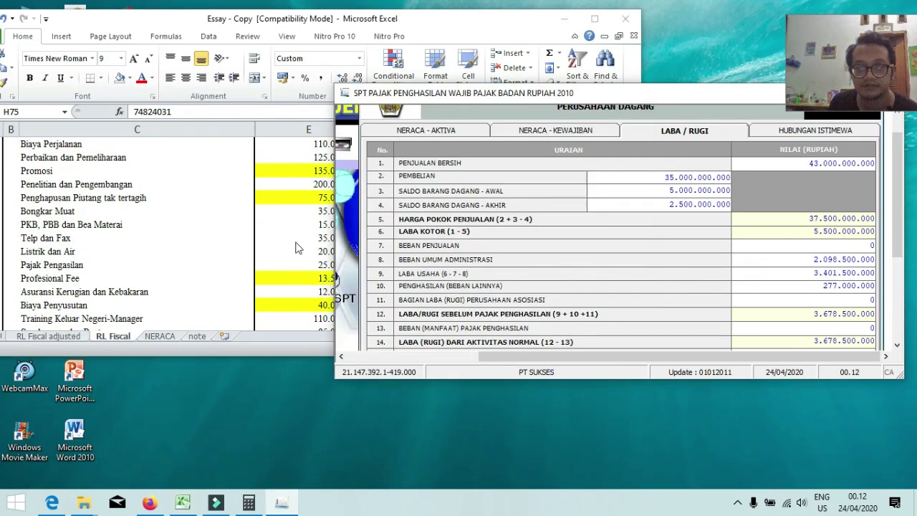
pyautogui.click(241, 236)
pyautogui.scroll(-2, 242, 236)
pyautogui.click(317, 293)
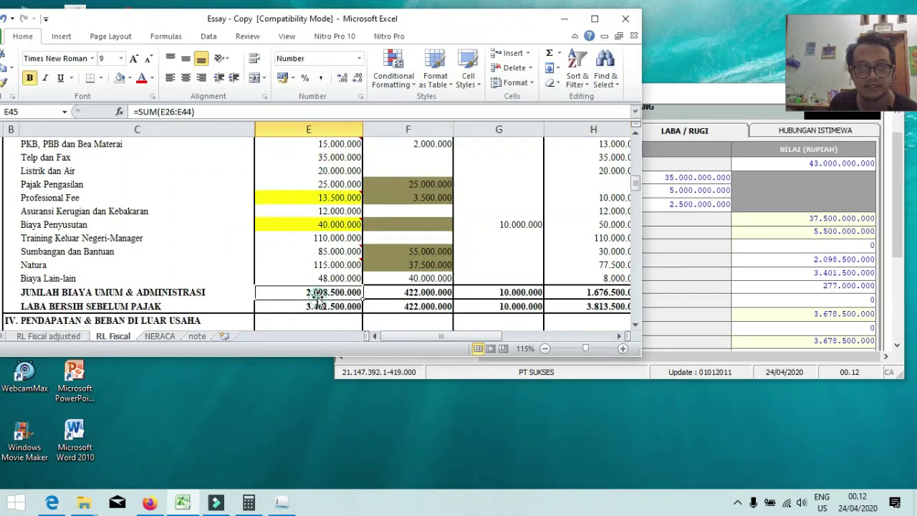
pyautogui.click(856, 263)
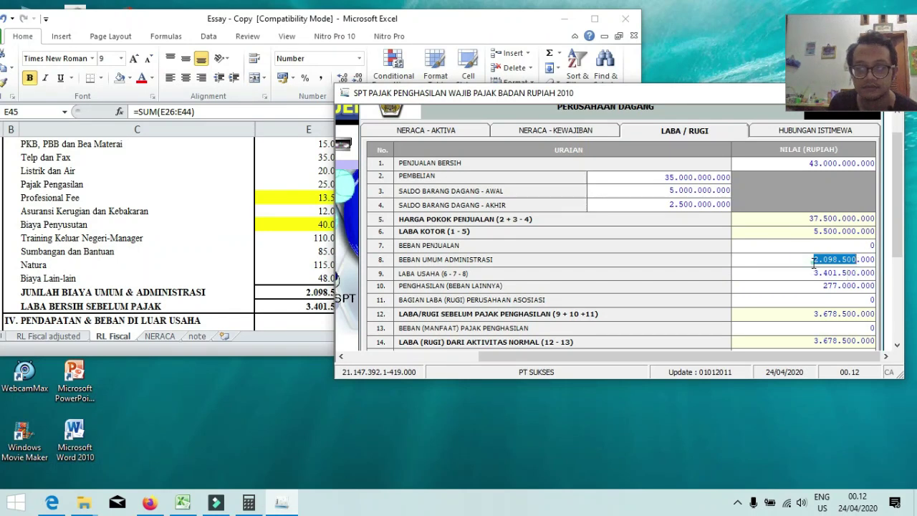
# - Compare Jumlah laba (rugi) di luar usaha in the RL Fiscal sheet with row 10, Penghasilan (Beban Lainnya), in the form
pyautogui.click(293, 271)
pyautogui.scroll(-1, 293, 272)
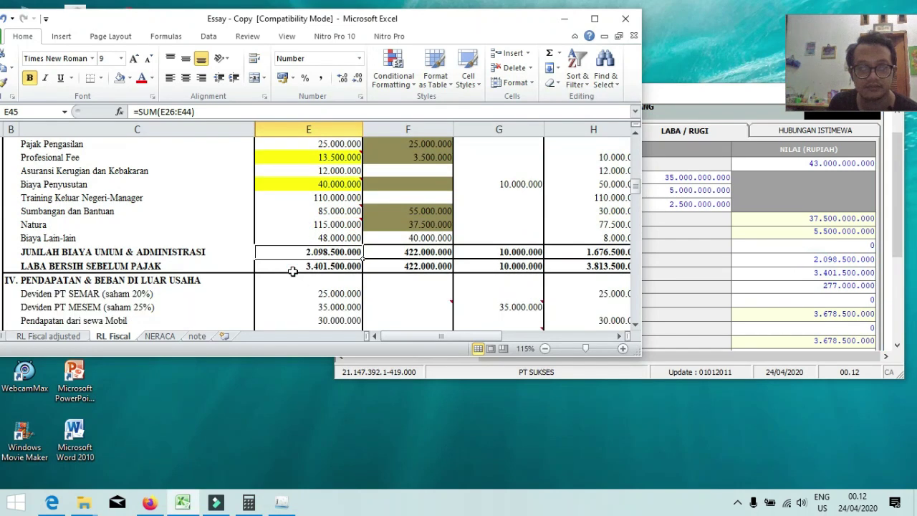
pyautogui.scroll(-3, 293, 271)
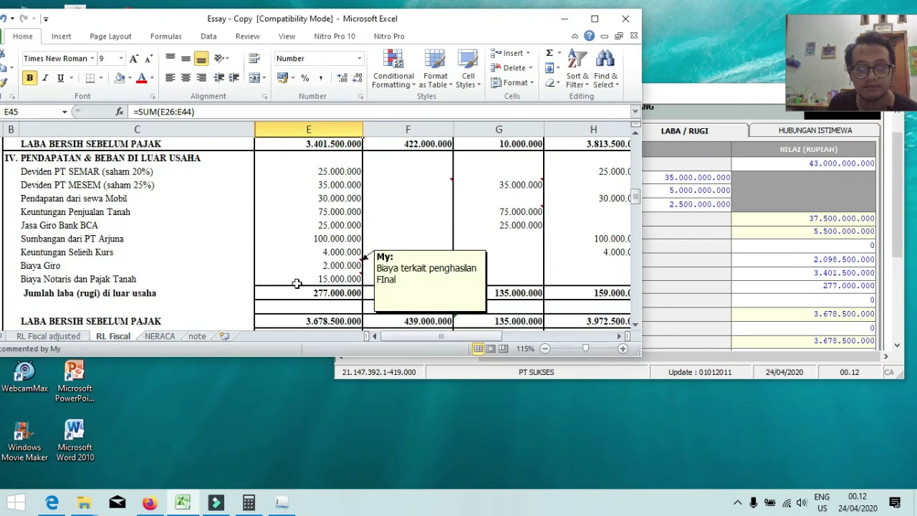
pyautogui.click(792, 280)
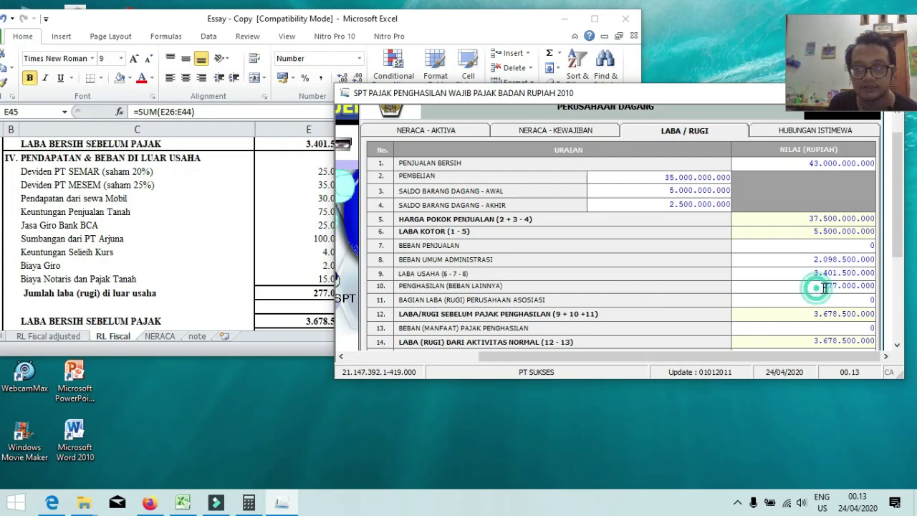
pyautogui.moveTo(819, 286); pyautogui.dragTo(871, 286)
pyautogui.click(275, 267)
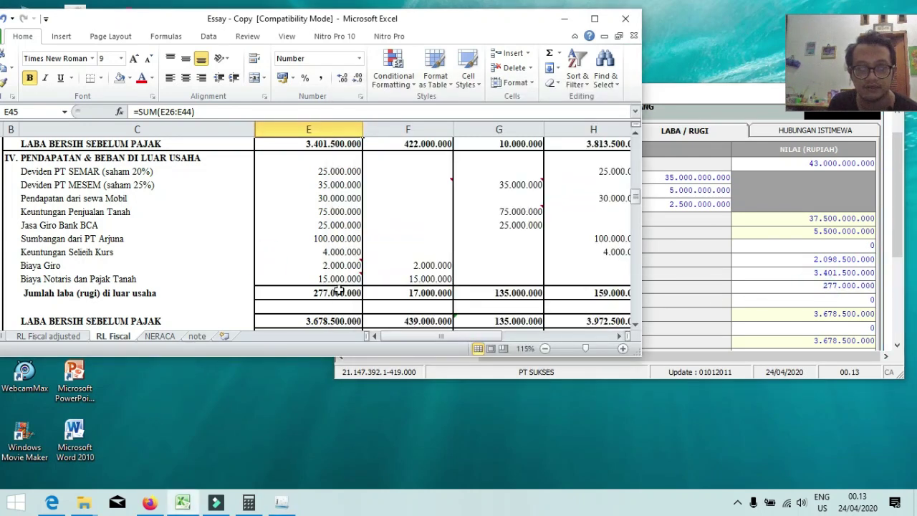
# - Compare Laba Bersih Sebelum Pajak in the RL Fiscal sheet with row 12 of the Laba / Rugi form
pyautogui.scroll(-1, 380, 294)
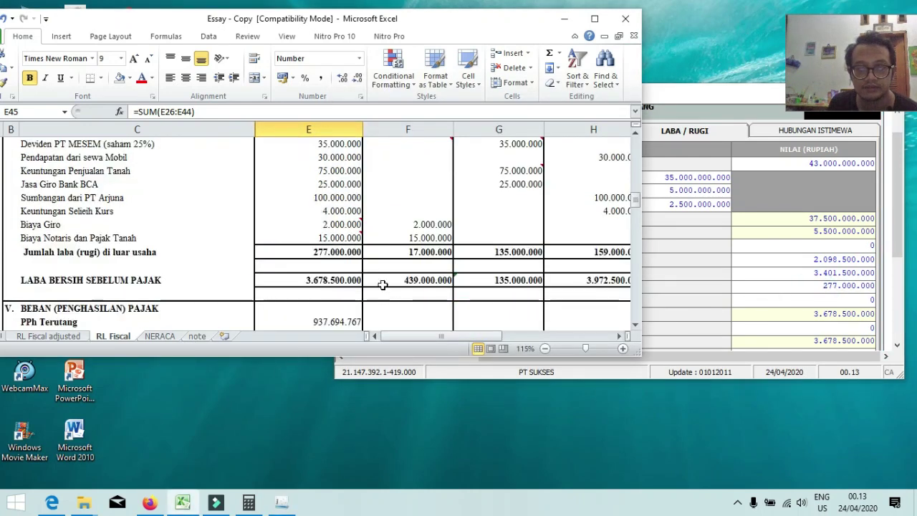
pyautogui.click(785, 276)
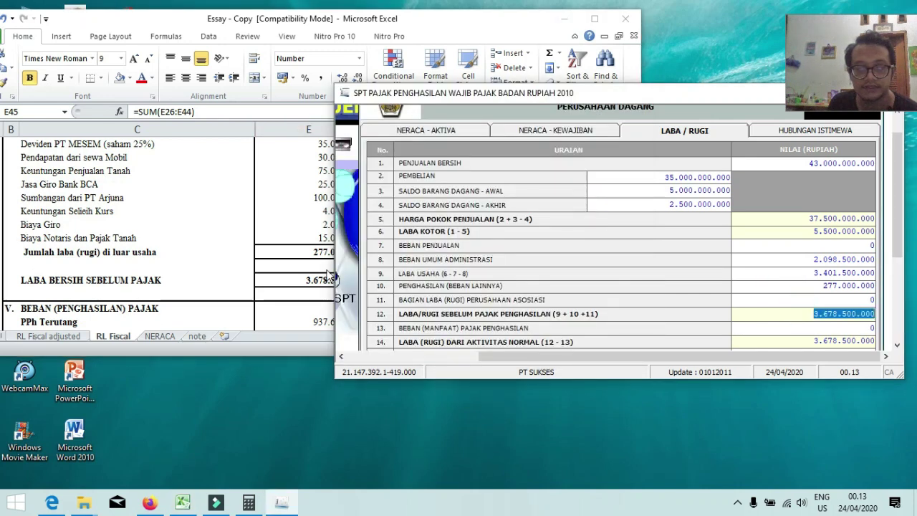
pyautogui.click(290, 267)
pyautogui.click(833, 310)
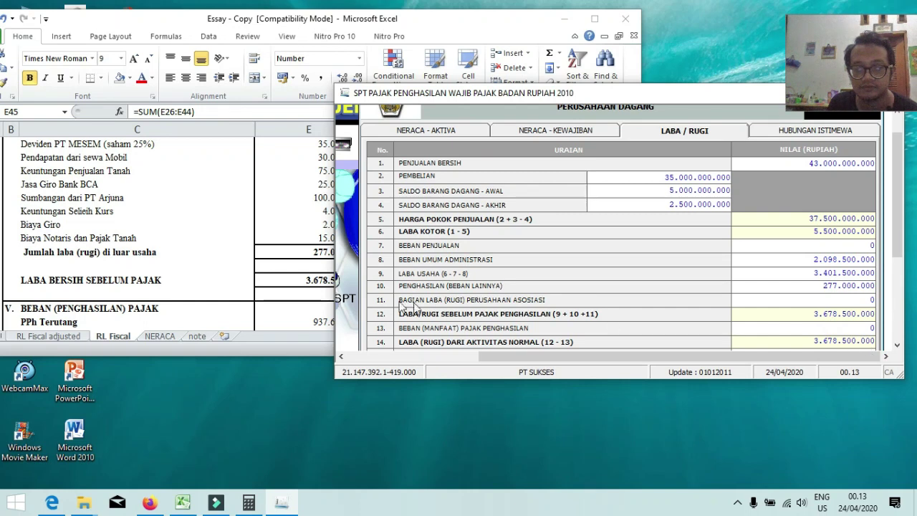
# - Check the income tax expense and normal-activity profit in rows 13 and 14 of the Laba / Rugi form
pyautogui.click(293, 267)
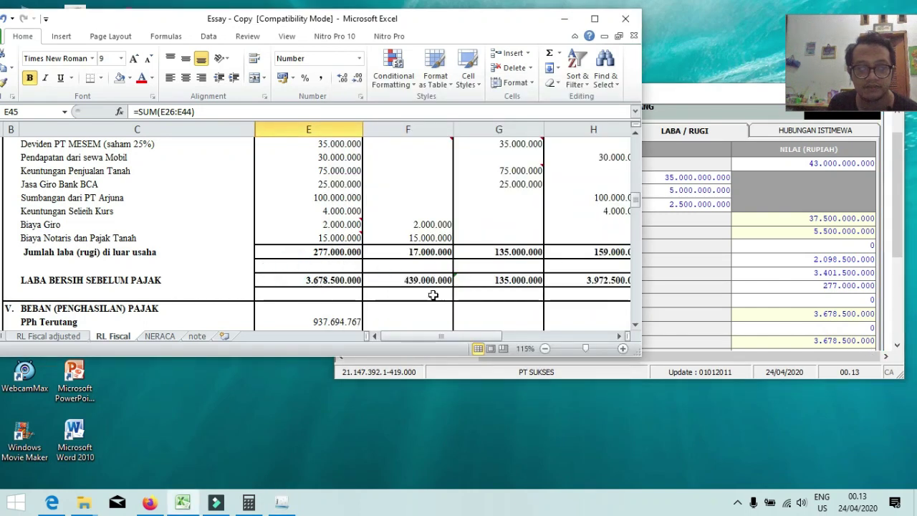
pyautogui.click(779, 326)
pyautogui.press('Tab')
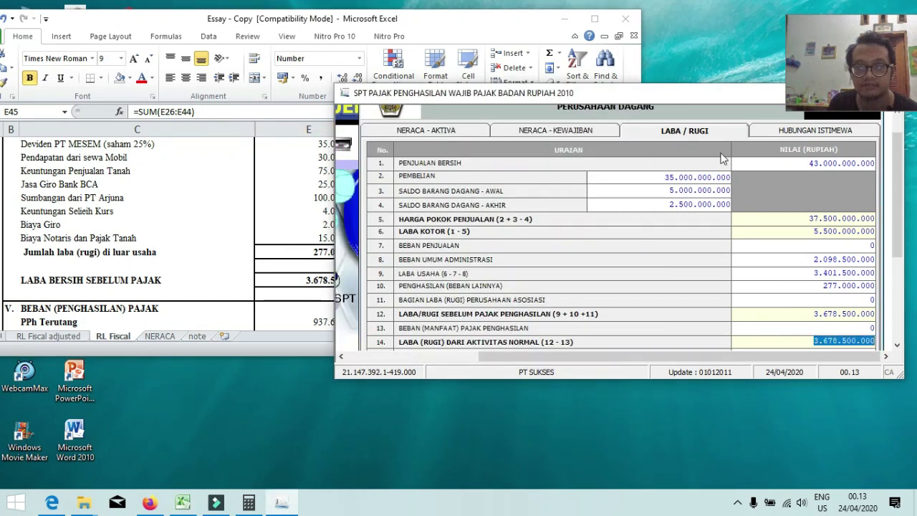
# - View the Hubungan Istimewa section in a maximized SPT window and try its add-transaction option without entering a record
pyautogui.click(797, 138)
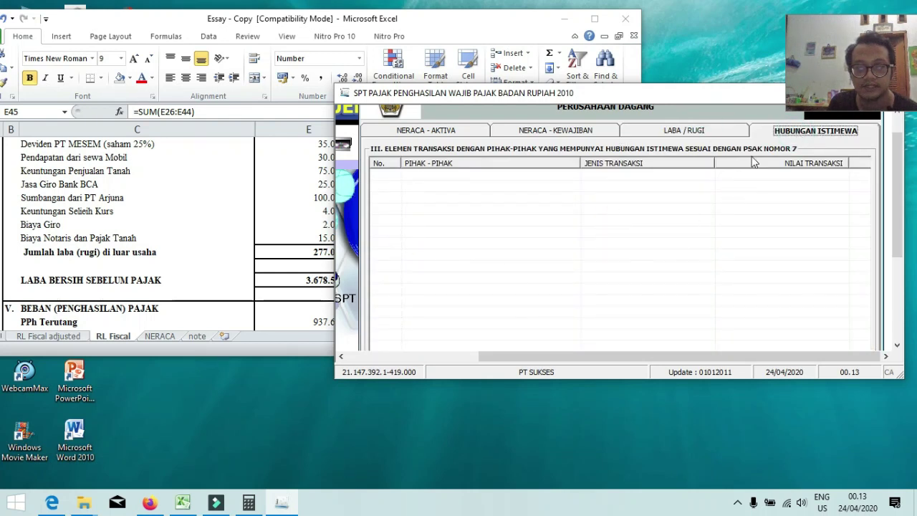
pyautogui.doubleClick(714, 102)
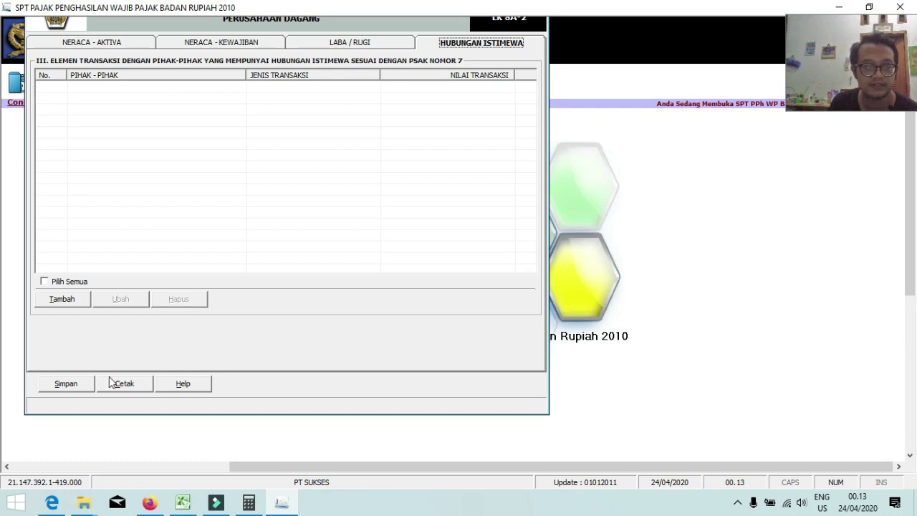
pyautogui.click(66, 301)
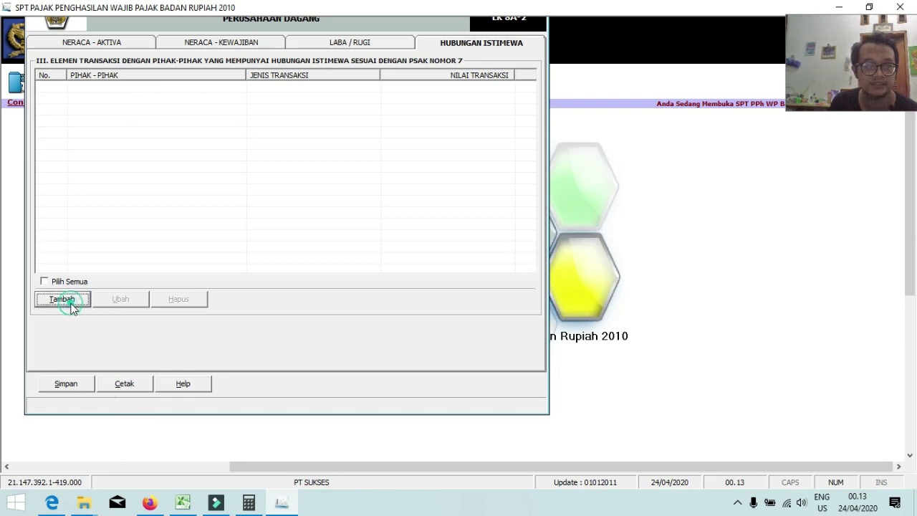
pyautogui.click(570, 296)
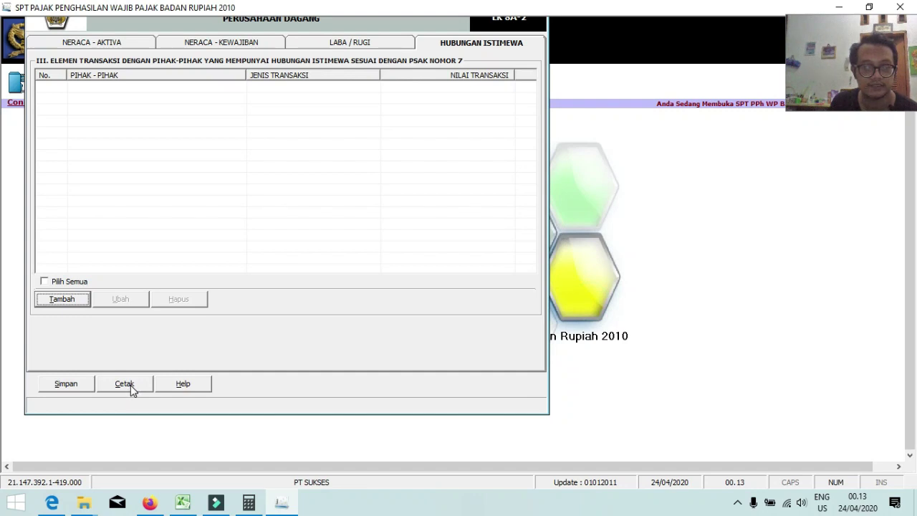
# - Open the transcript's print preview full-screen, try to close it, and switch back to the main SPT window
pyautogui.click(126, 384)
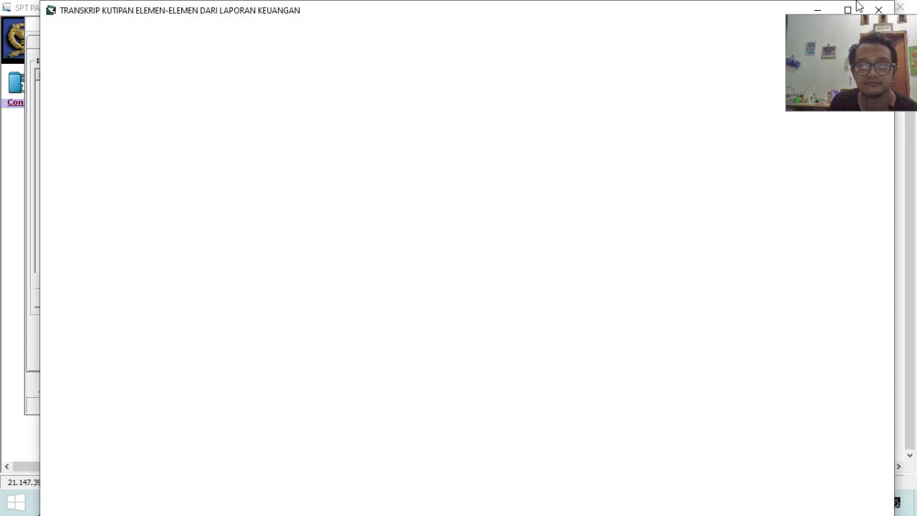
pyautogui.click(852, 8)
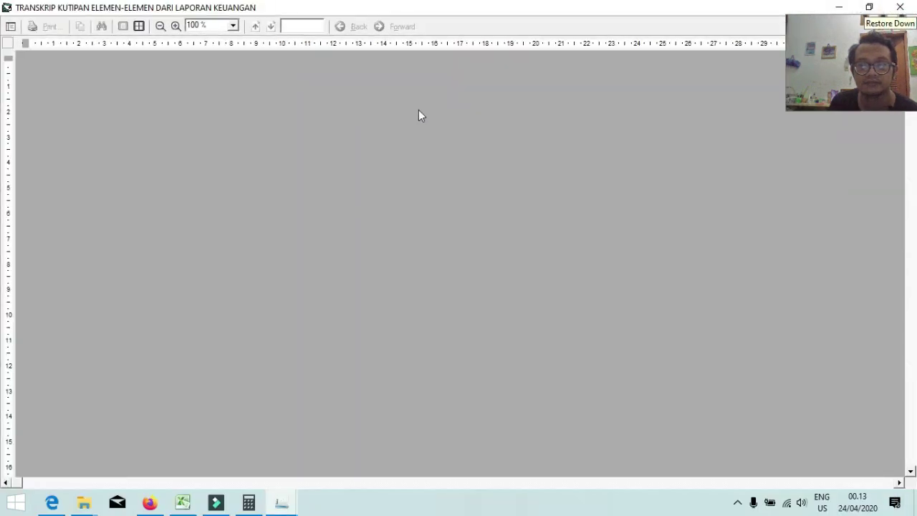
pyautogui.click(901, 7)
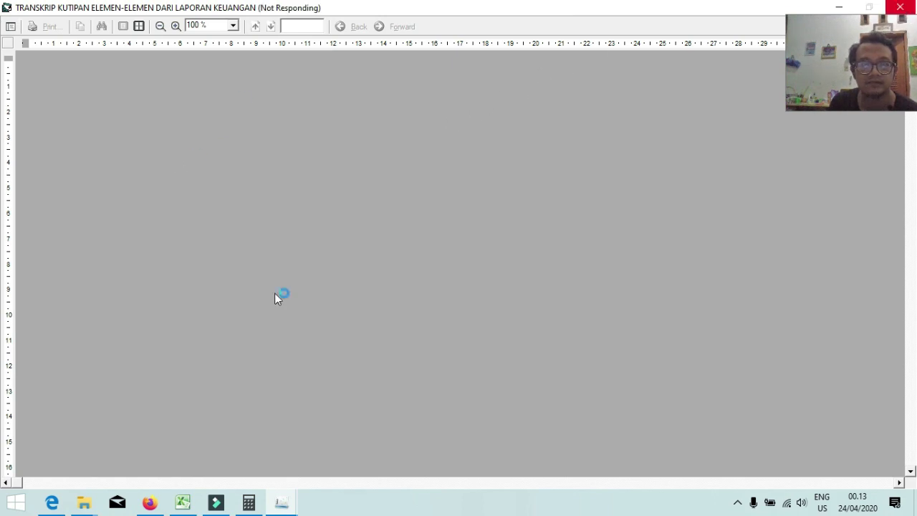
pyautogui.moveTo(282, 501)
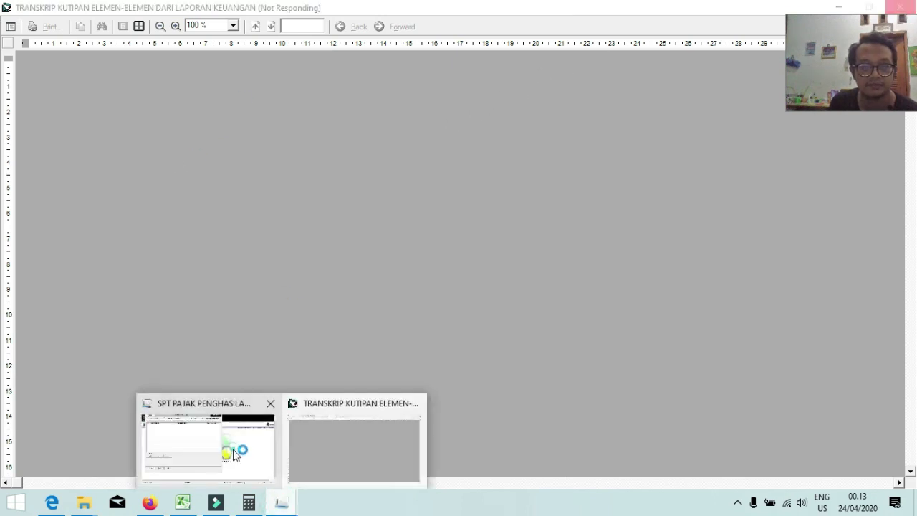
pyautogui.click(234, 455)
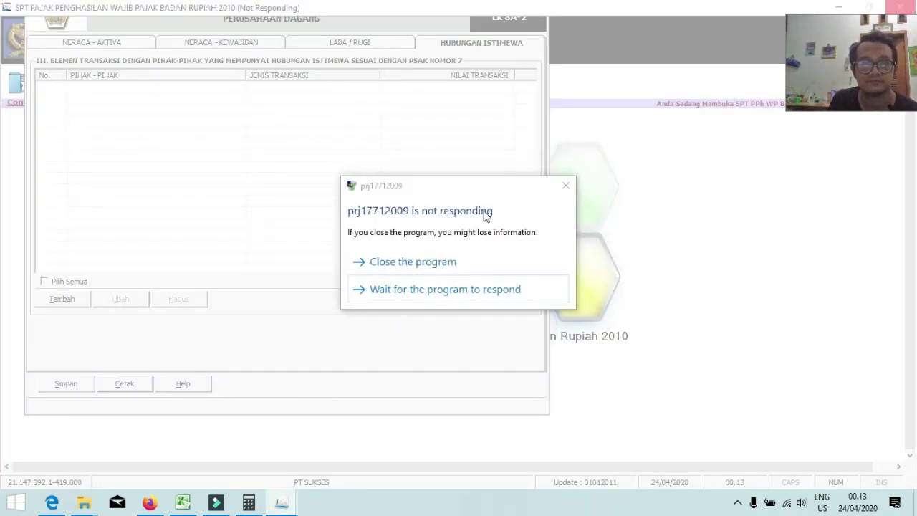
# - Dismiss the not-responding dialog, close the SPT program, and minimize the Excel workbook to reach the desktop
pyautogui.click(565, 187)
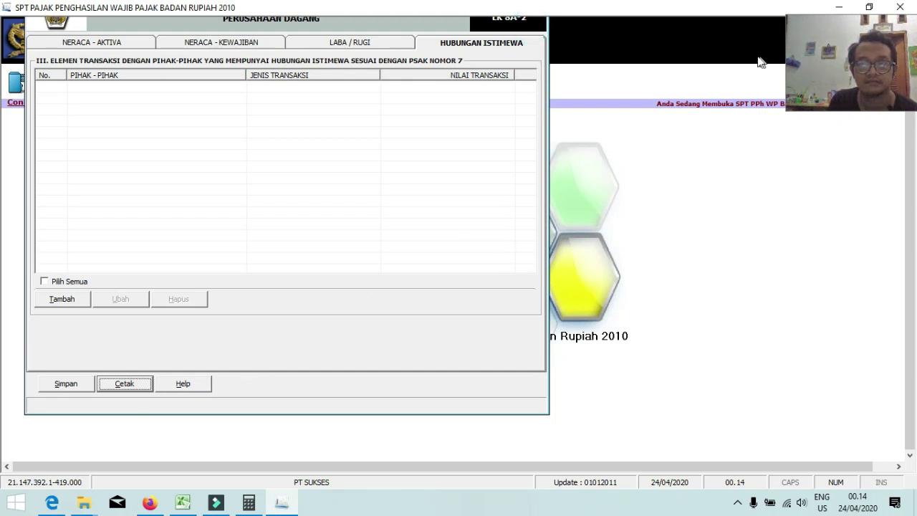
pyautogui.click(436, 20)
pyautogui.click(869, 6)
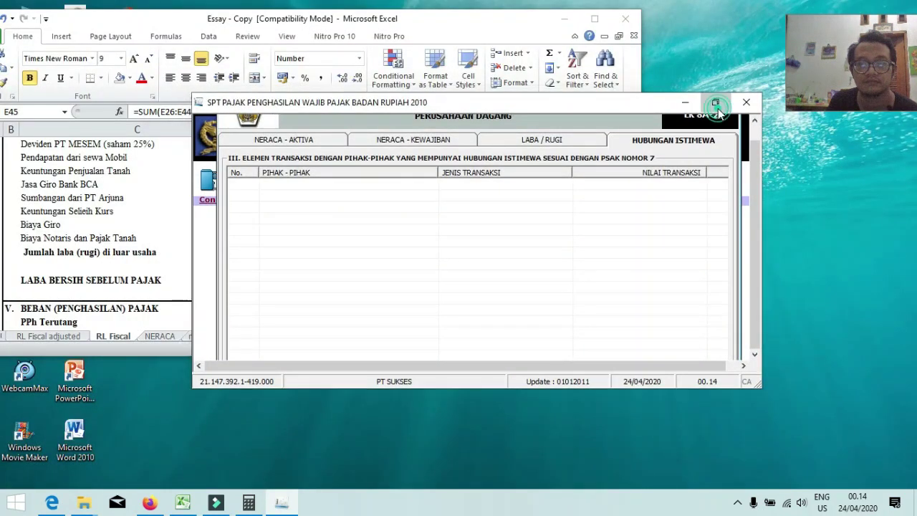
pyautogui.click(716, 104)
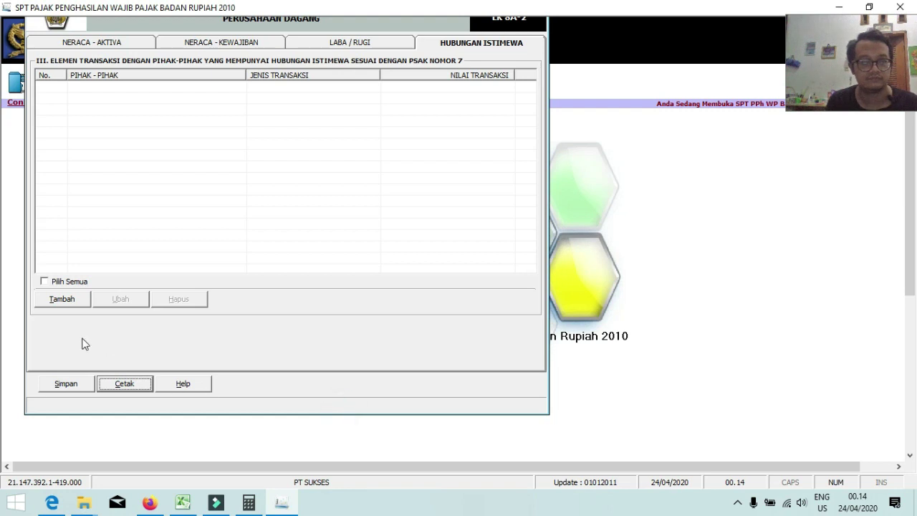
pyautogui.click(34, 23)
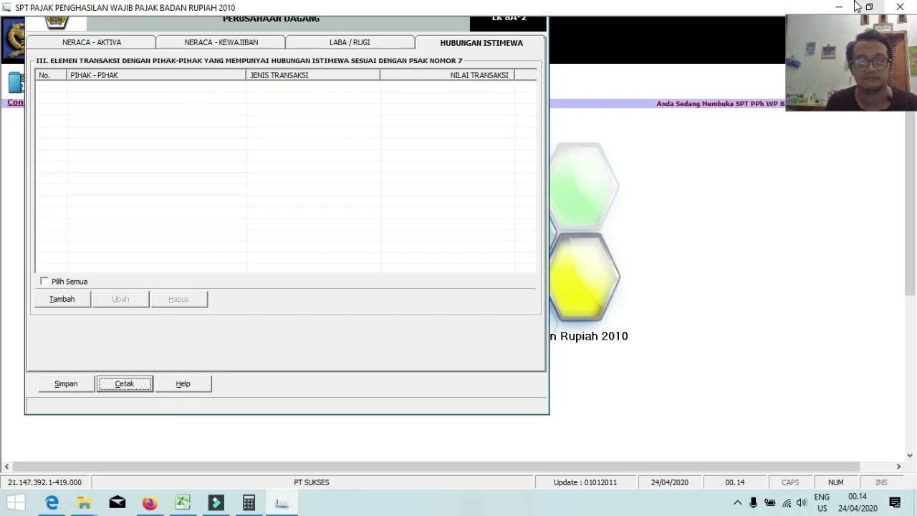
pyautogui.click(899, 7)
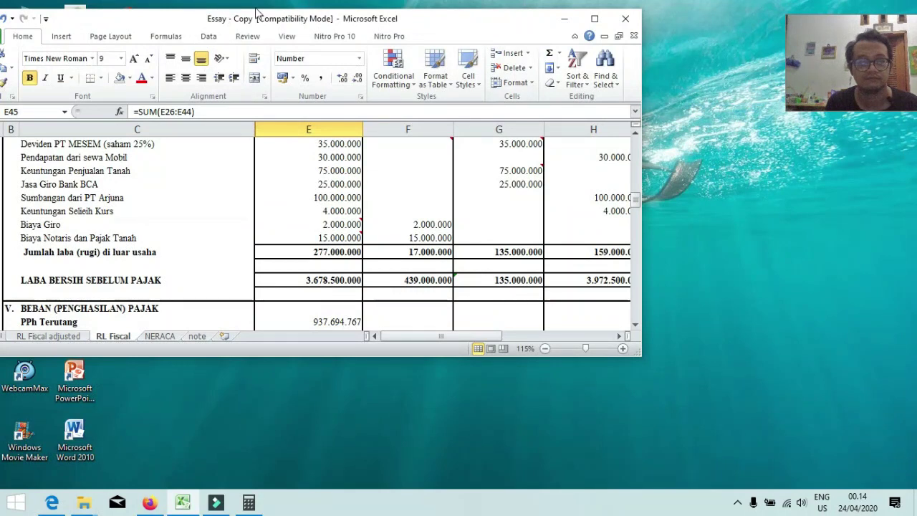
pyautogui.click(564, 19)
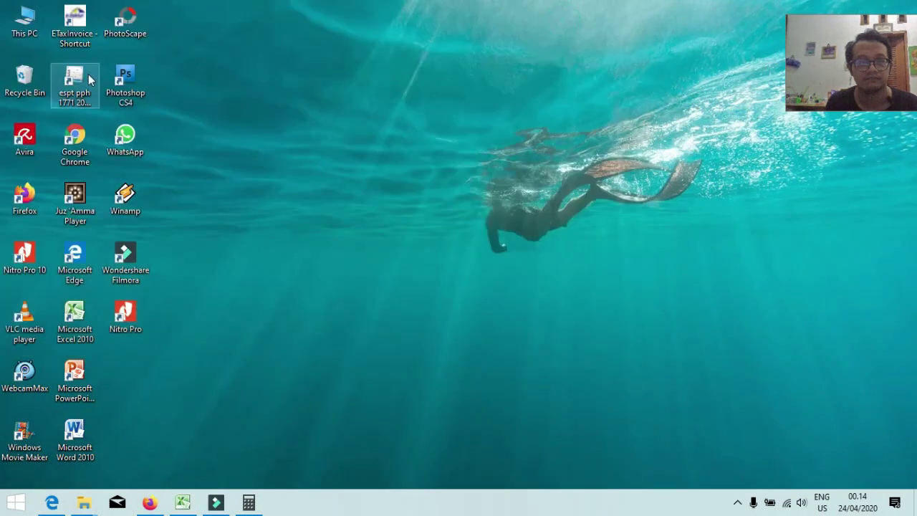
pyautogui.doubleClick(84, 80)
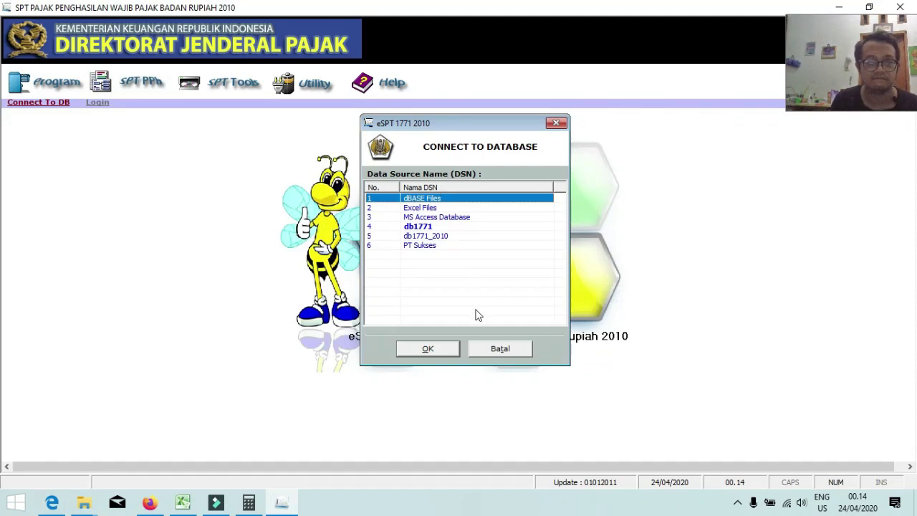
pyautogui.click(428, 349)
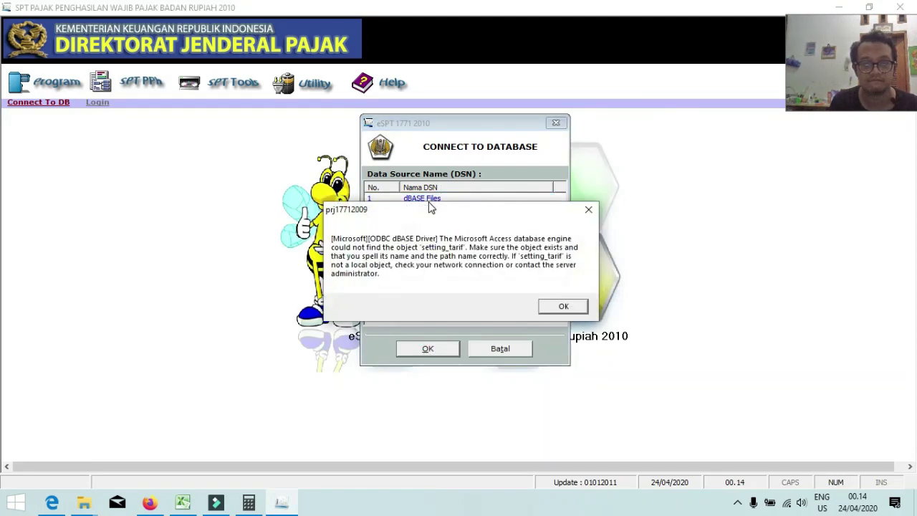
pyautogui.click(563, 305)
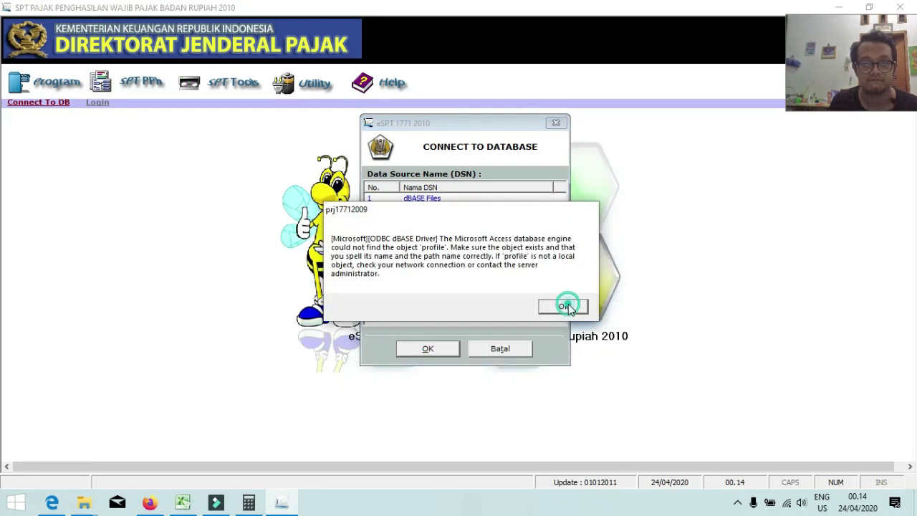
pyautogui.click(561, 304)
pyautogui.click(515, 288)
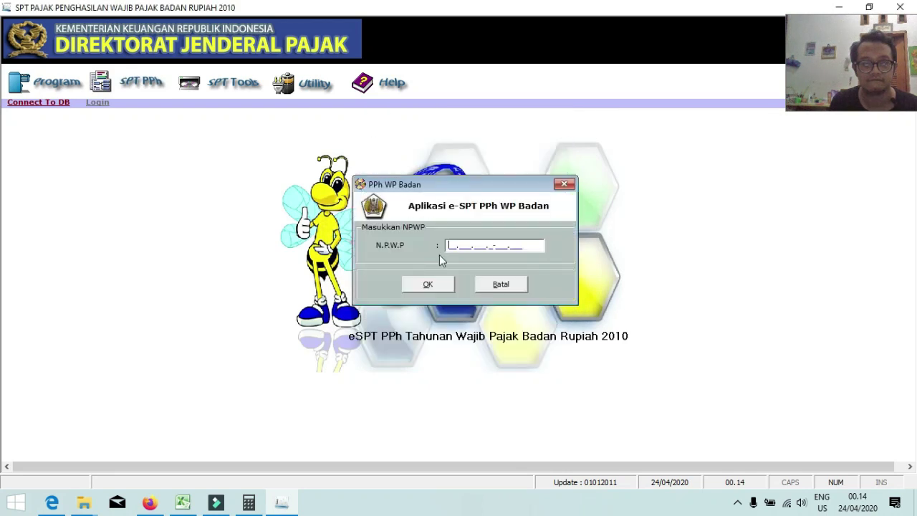
pyautogui.click(503, 285)
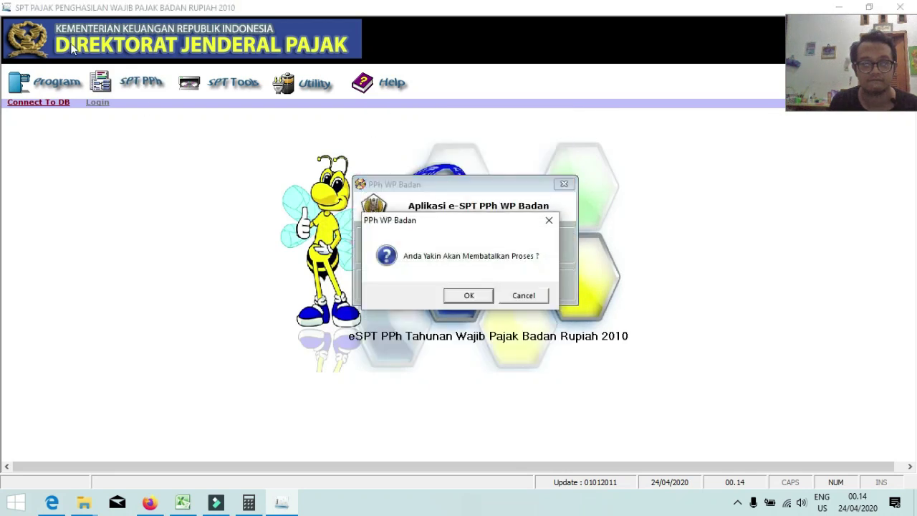
pyautogui.click(476, 292)
# - Start the eSPT PPh 1771 program from the desktop and connect it to the PT Sukses database
pyautogui.doubleClick(68, 79)
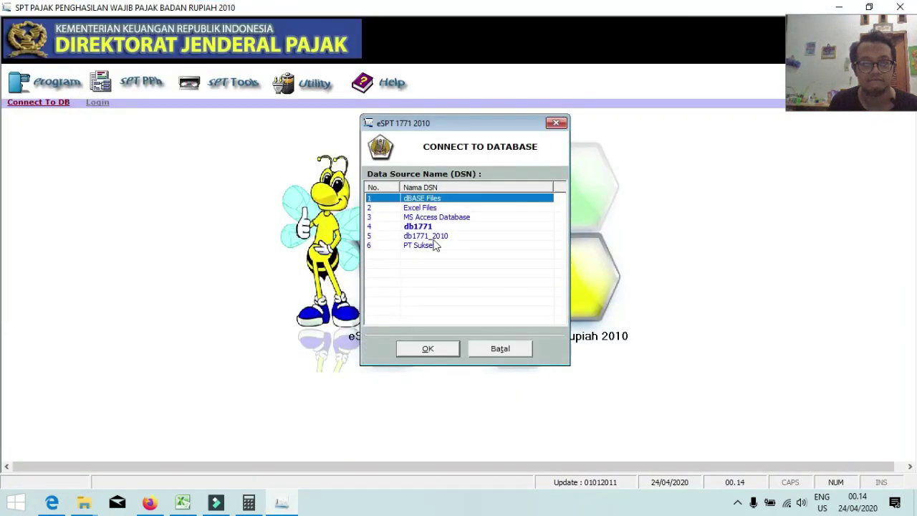
pyautogui.click(433, 238)
pyautogui.click(436, 245)
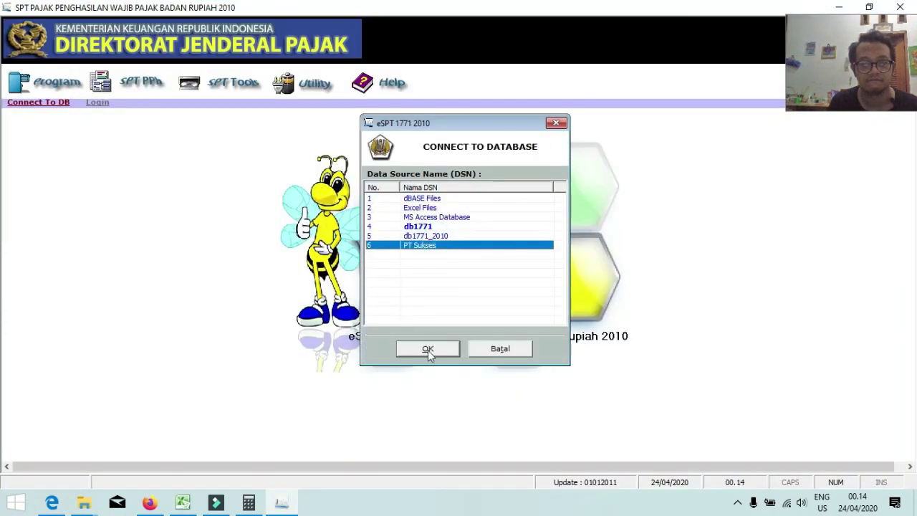
pyautogui.click(428, 350)
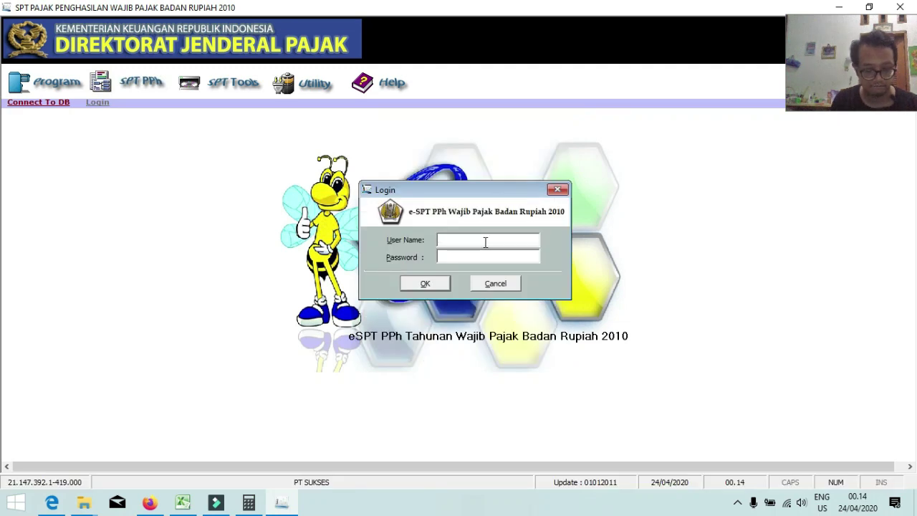
# - Log in with the user name administrator and the account password
pyautogui.write('adminstrat')
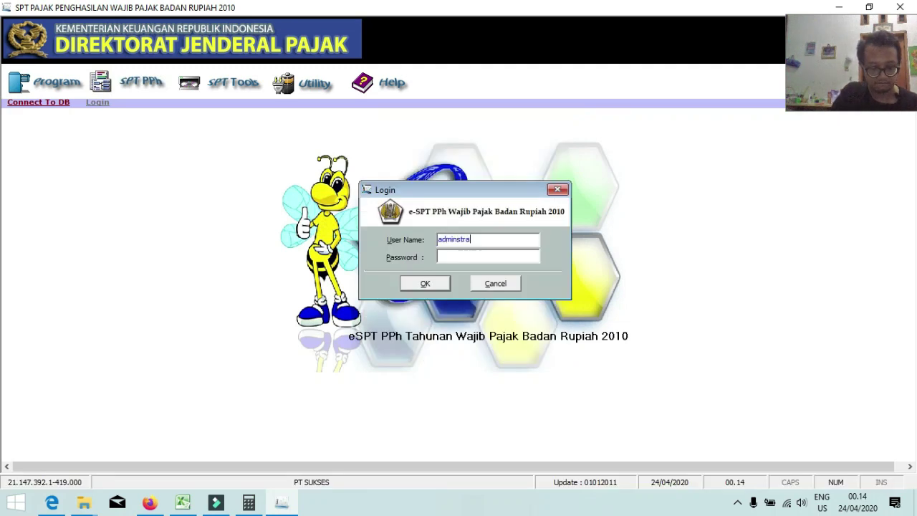
pyautogui.write('or')
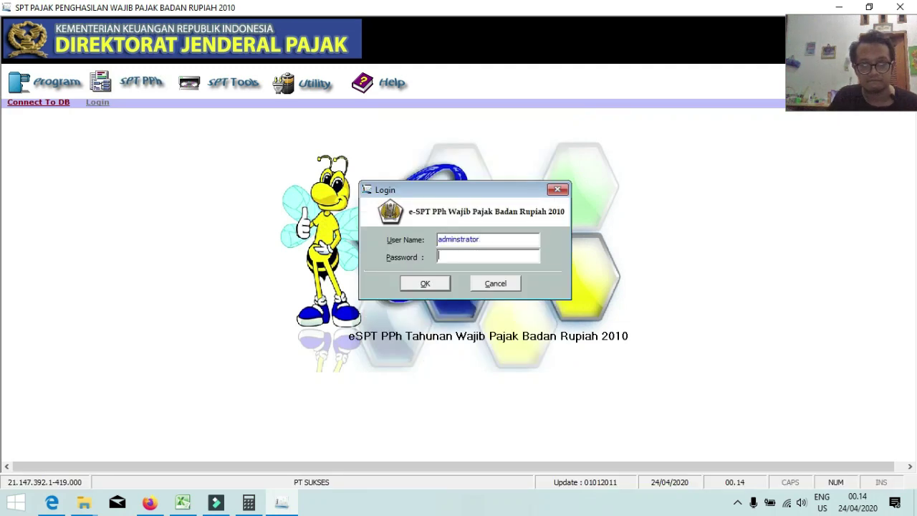
pyautogui.write('***')
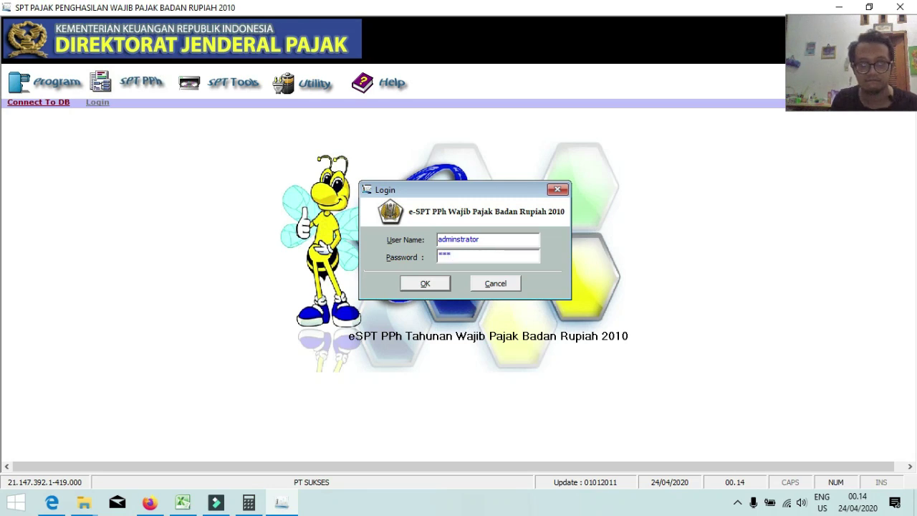
pyautogui.click(431, 283)
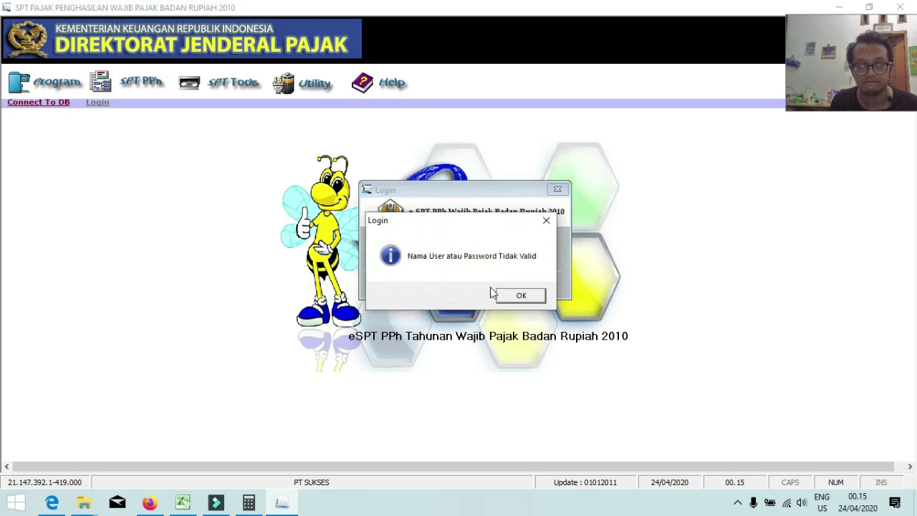
pyautogui.click(517, 295)
pyautogui.click(495, 242)
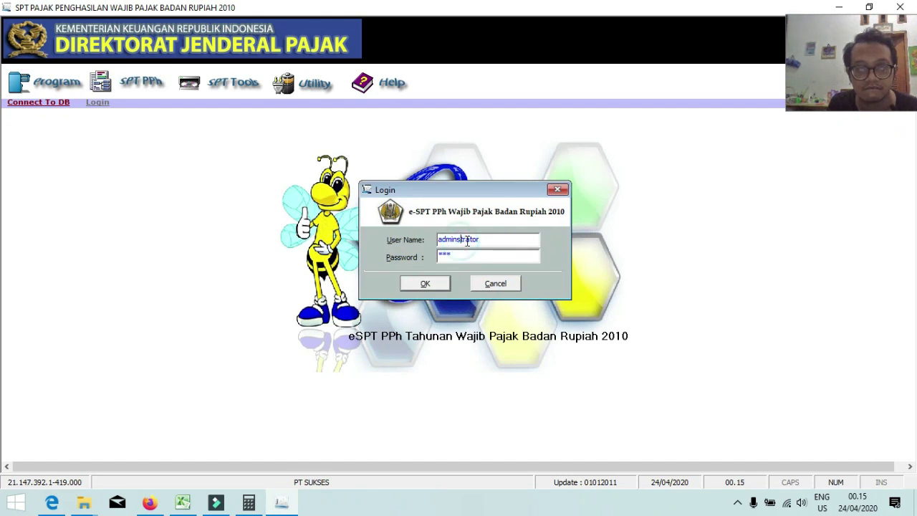
pyautogui.click(457, 241)
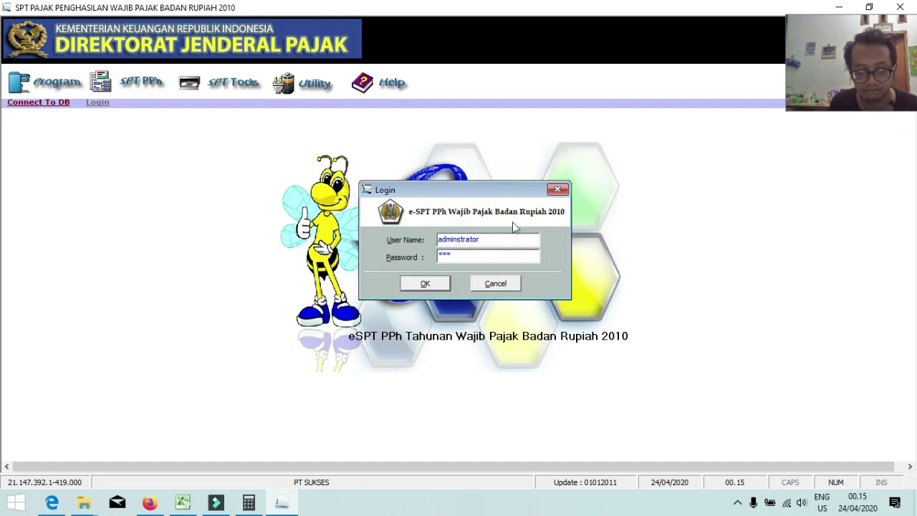
pyautogui.write('i')
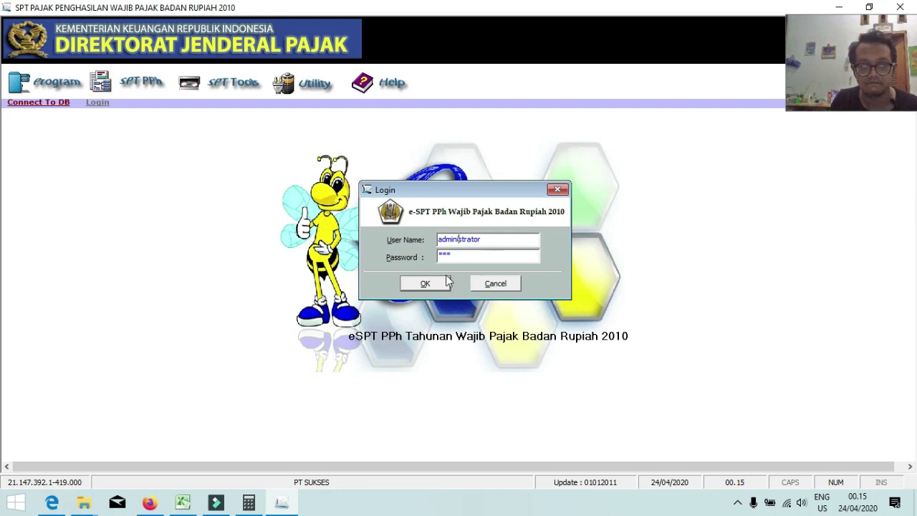
pyautogui.click(435, 284)
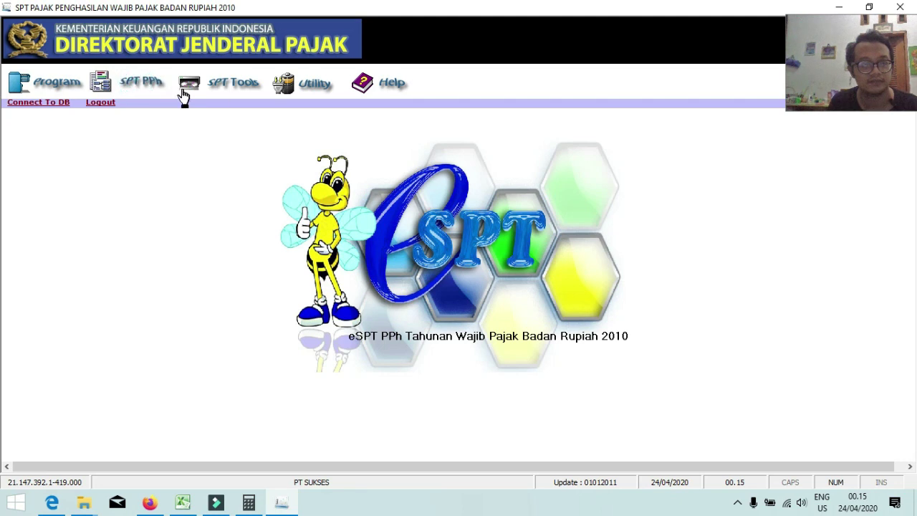
# - Open the existing SPT for Tahun Pajak 2019, Pembetulan 0, and confirm the opening
pyautogui.click(75, 90)
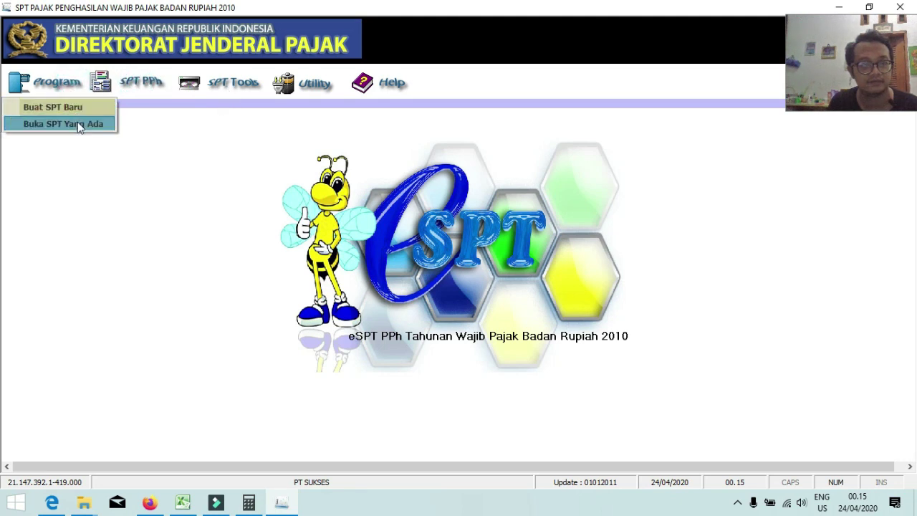
pyautogui.click(78, 122)
pyautogui.click(497, 385)
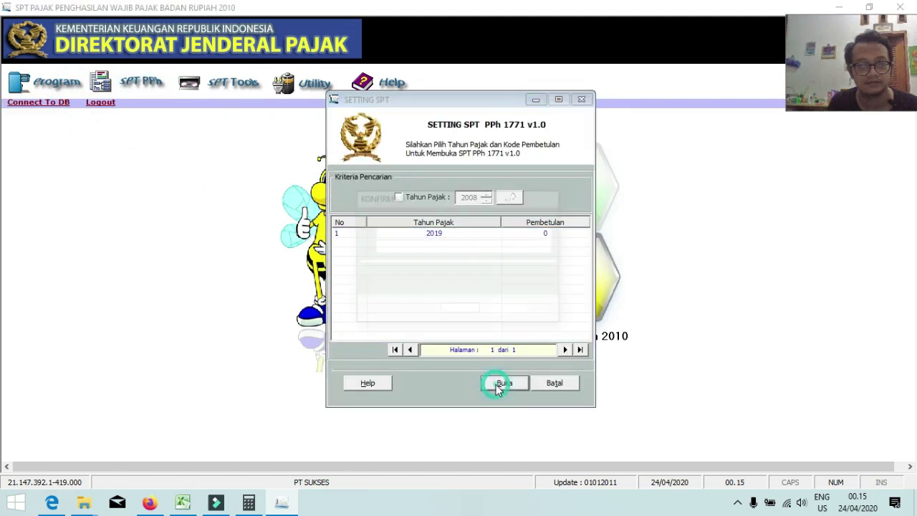
pyautogui.click(461, 311)
# - Review the special attachments (Lampiran Khusus) and open Daftar Penyusutan dan Amortisasi Fiskal
pyautogui.click(141, 83)
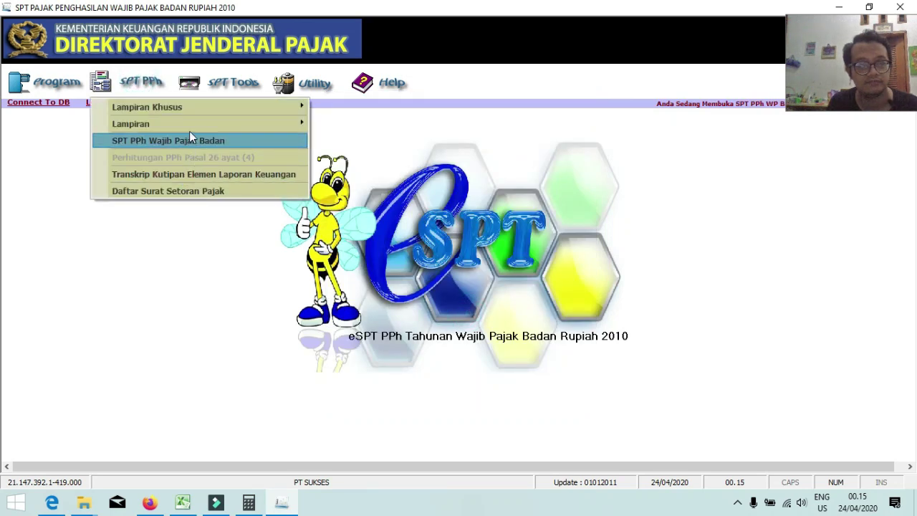
pyautogui.moveTo(192, 128)
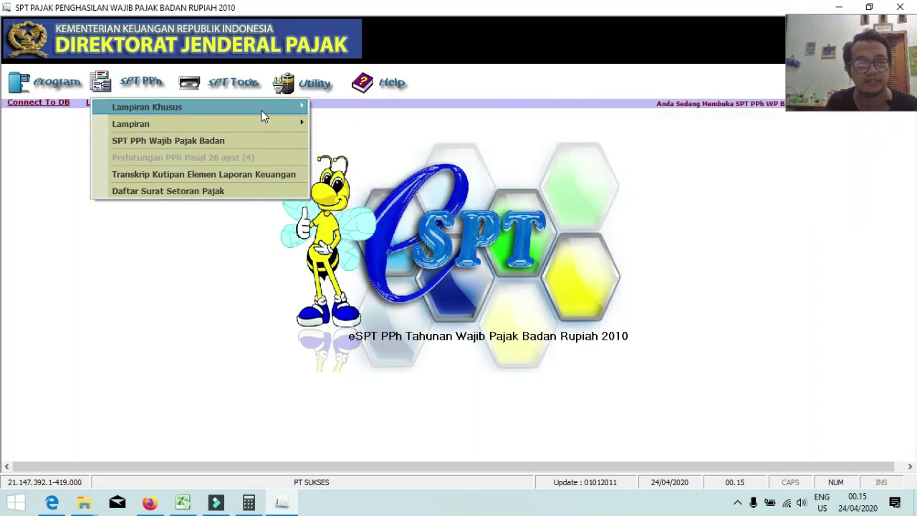
pyautogui.moveTo(261, 119)
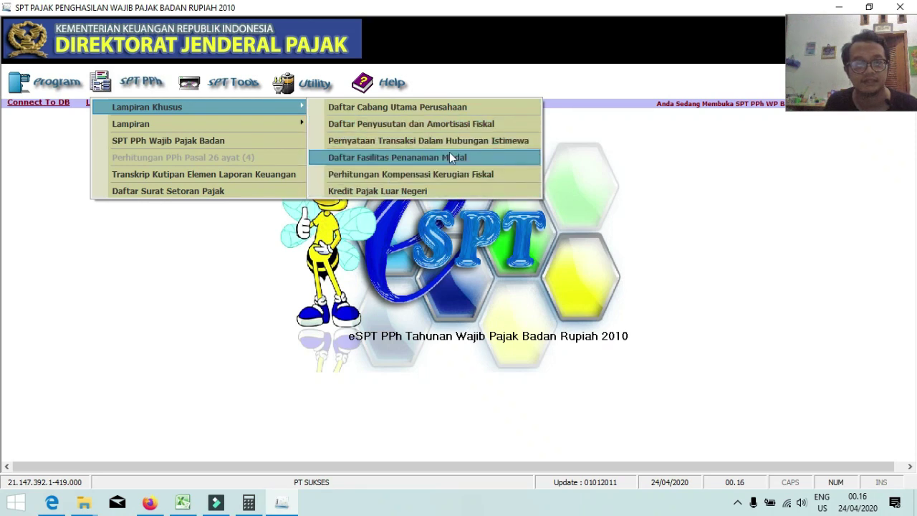
pyautogui.click(285, 107)
pyautogui.moveTo(300, 113)
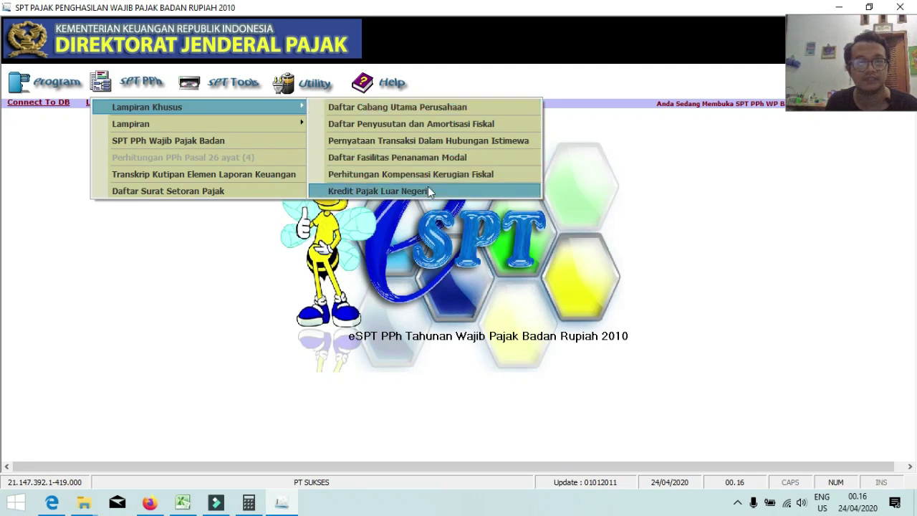
pyautogui.click(438, 124)
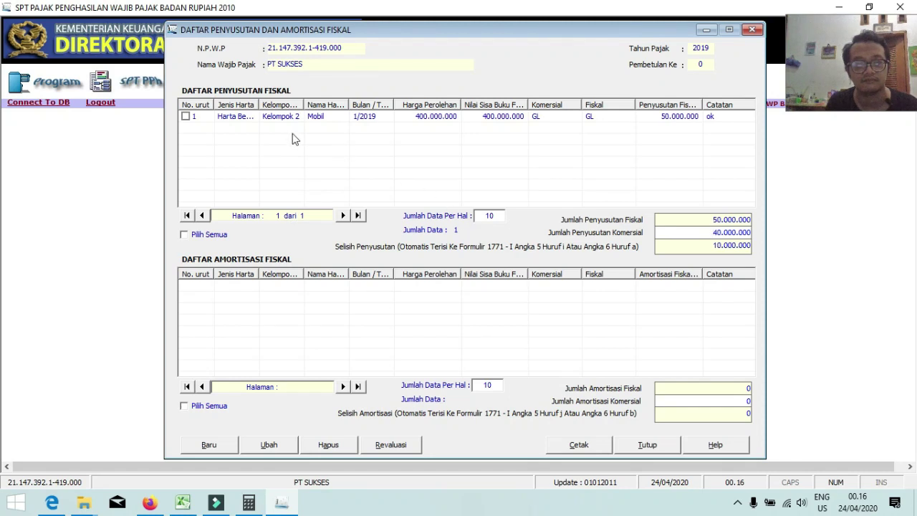
# - Open the Mobil asset record for editing and save it, and check the commercial depreciation total and Selisih Penyusutan
pyautogui.click(216, 116)
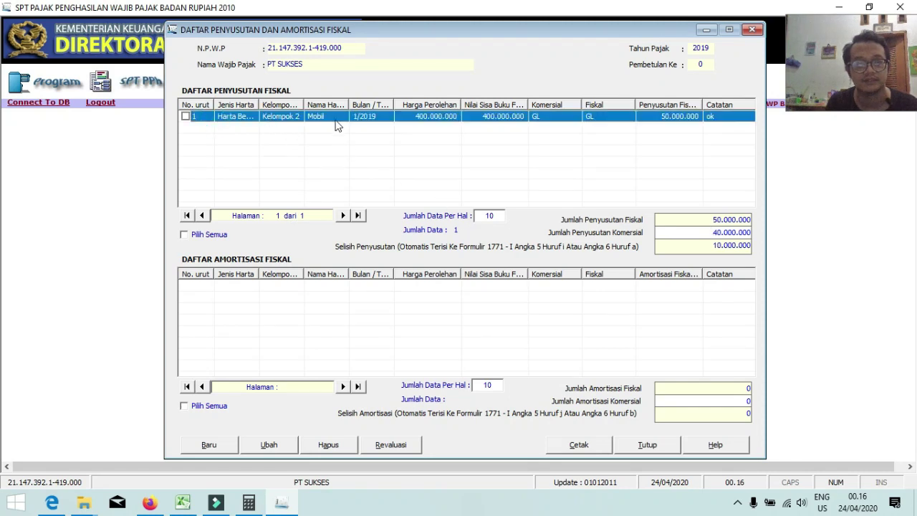
pyautogui.click(185, 116)
pyautogui.click(269, 445)
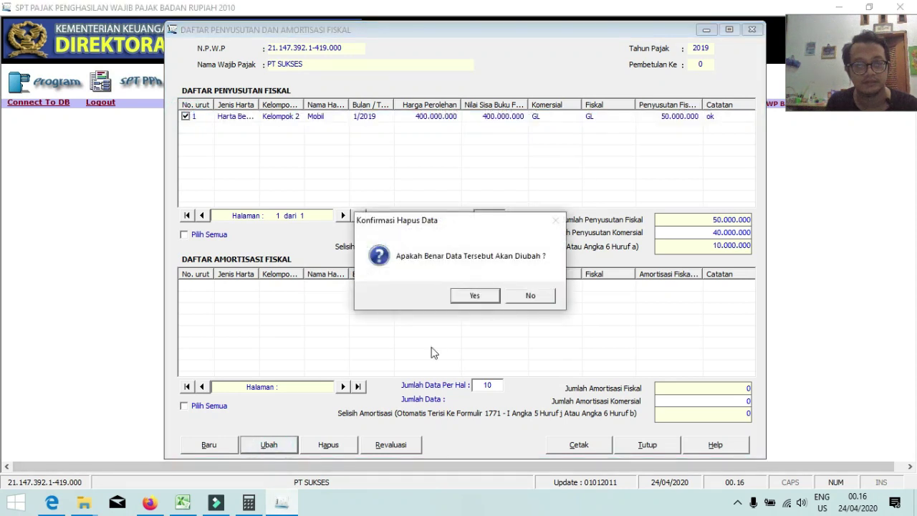
pyautogui.click(475, 297)
pyautogui.click(272, 441)
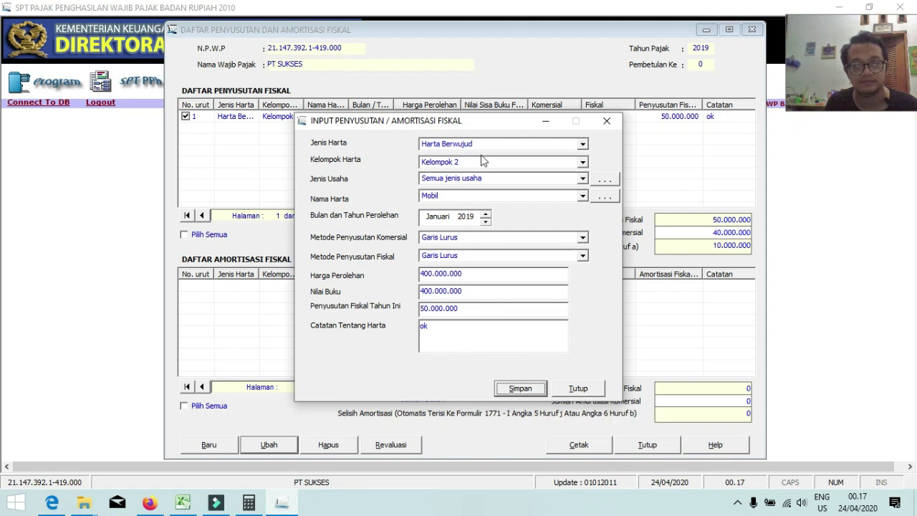
pyautogui.click(515, 388)
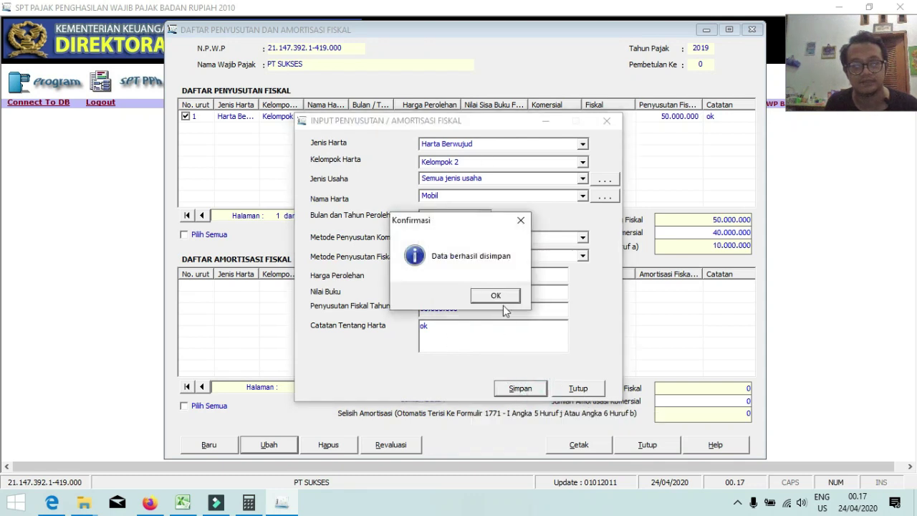
pyautogui.click(501, 296)
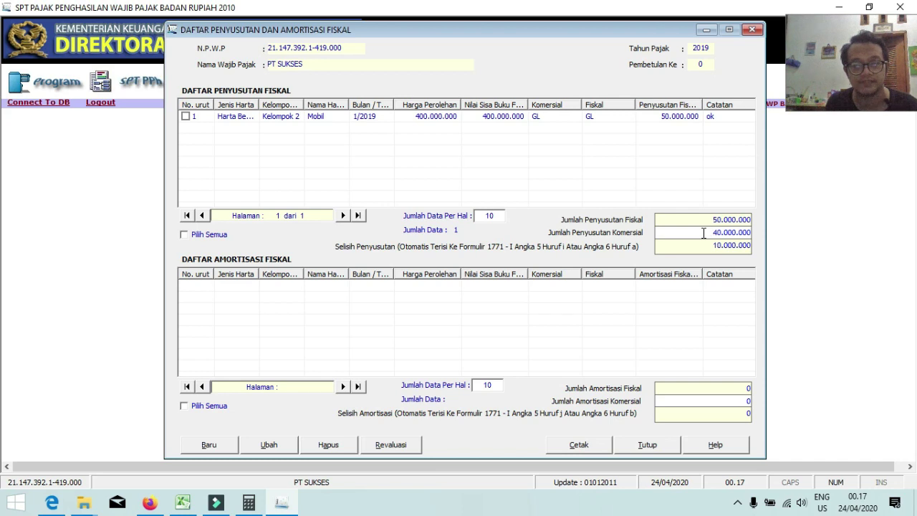
pyautogui.press('Tab')
pyautogui.click(736, 251)
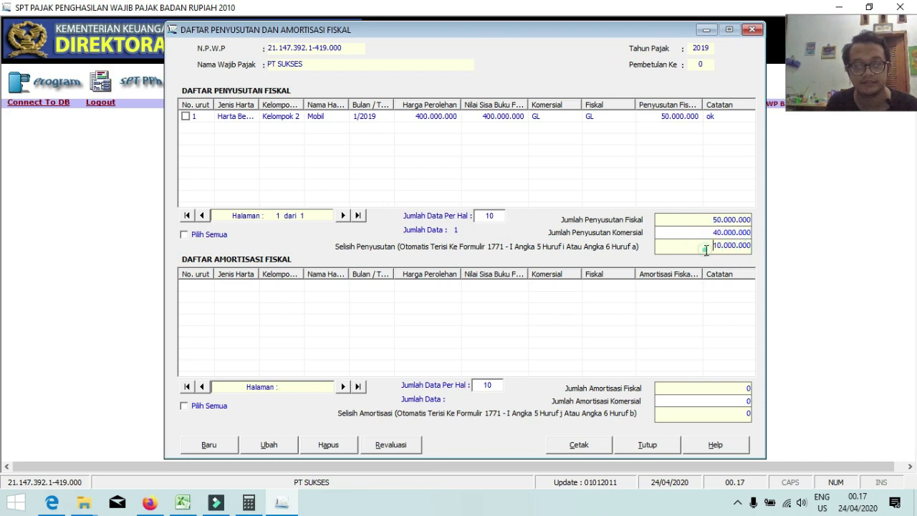
# - Check Selisih Penyusutan against the commercial depreciation total, and close Daftar Penyusutan dan Amortisasi Fiskal
pyautogui.moveTo(705, 250); pyautogui.dragTo(761, 250)
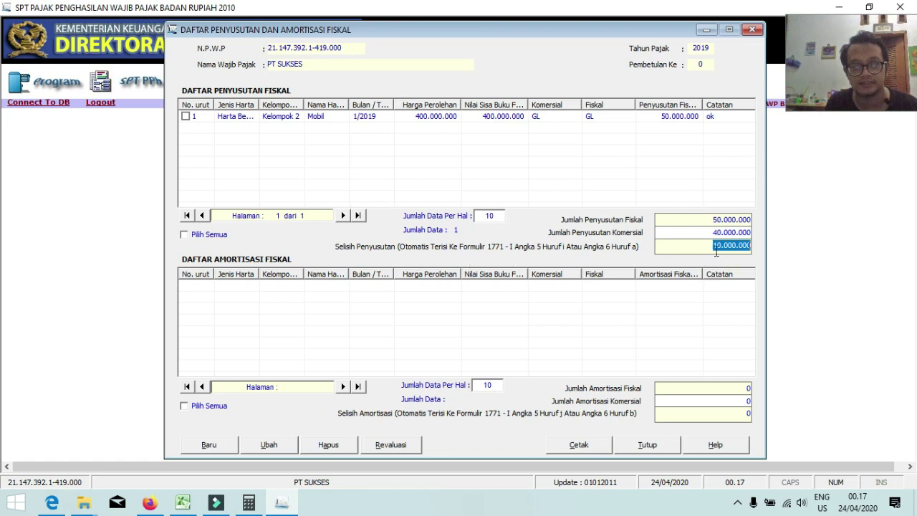
pyautogui.moveTo(713, 245); pyautogui.dragTo(757, 251)
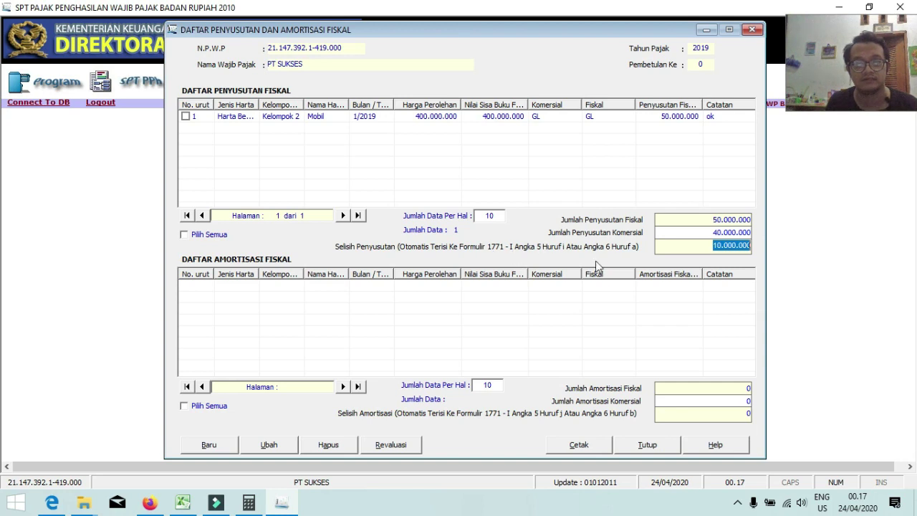
pyautogui.click(743, 252)
pyautogui.click(708, 234)
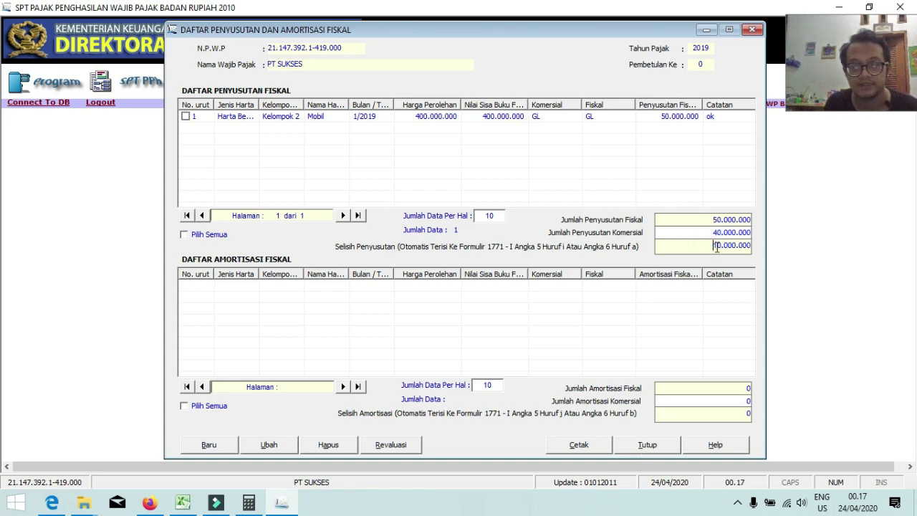
pyautogui.moveTo(707, 247); pyautogui.dragTo(758, 249)
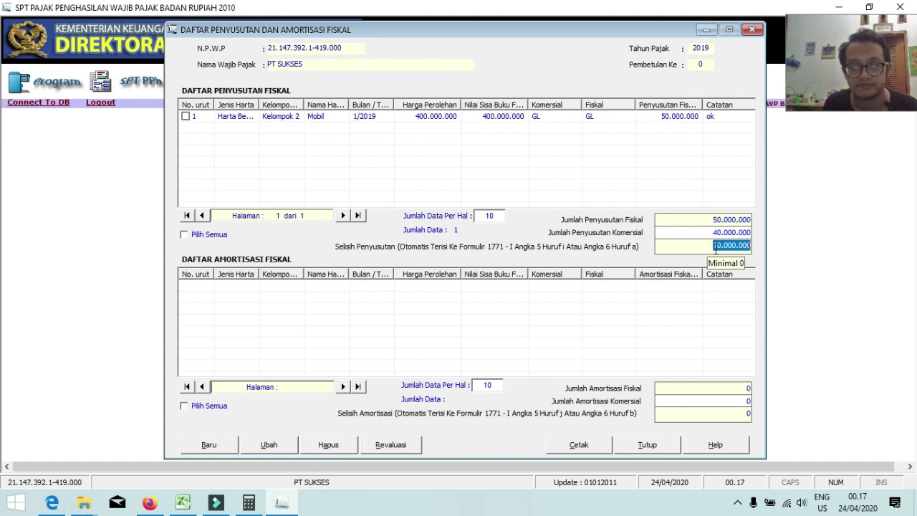
pyautogui.click(660, 443)
# - Open Formulir 1771-VI, the list of capital participation in affiliated companies and related loans
pyautogui.click(147, 84)
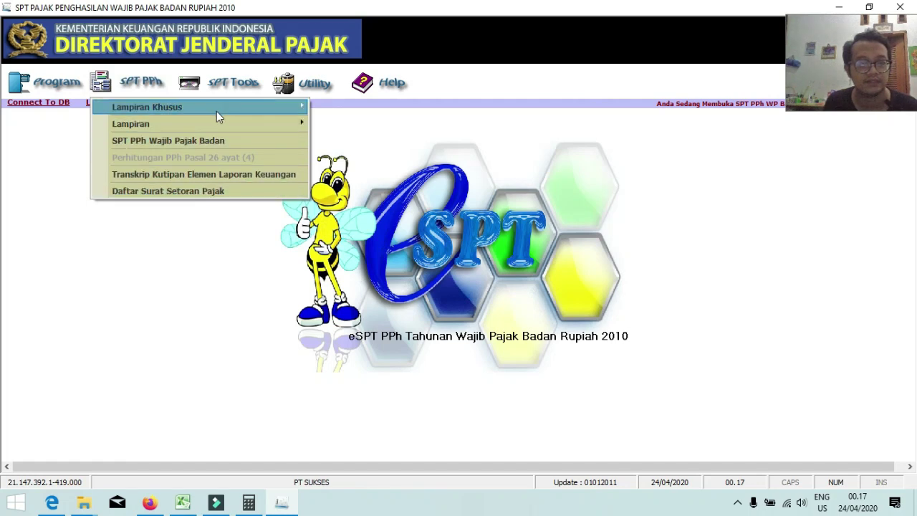
pyautogui.moveTo(216, 109)
pyautogui.moveTo(261, 124)
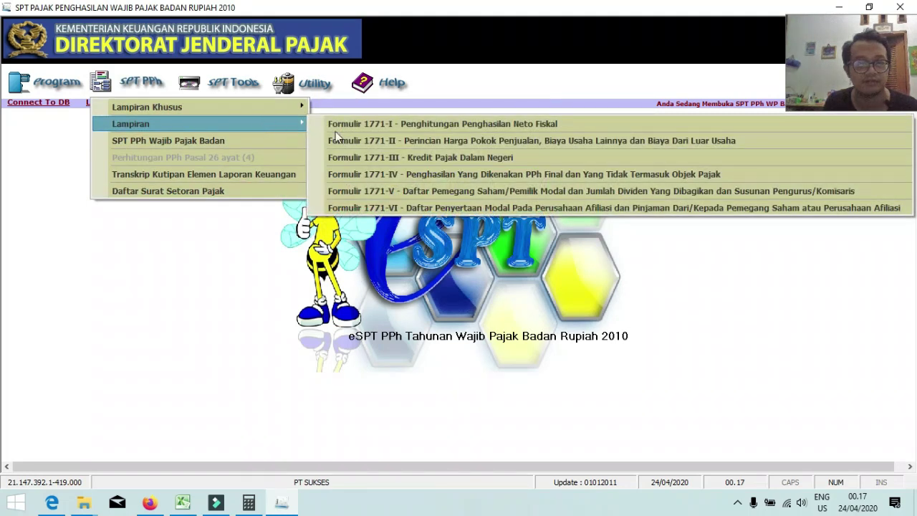
pyautogui.click(423, 211)
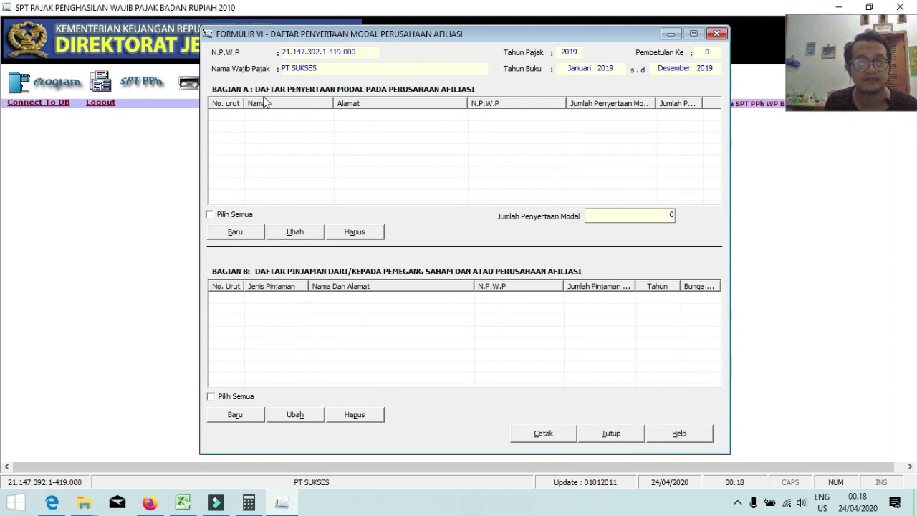
# - Try to add a domestic affiliate's capital participation in Bagian A with an all-zero NPWP, and close Formulir 1771-VI
pyautogui.click(250, 236)
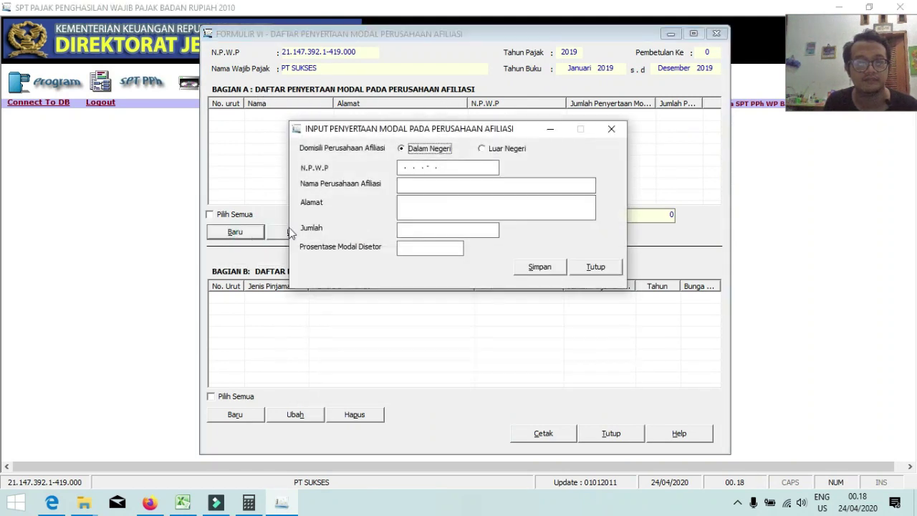
pyautogui.click(403, 166)
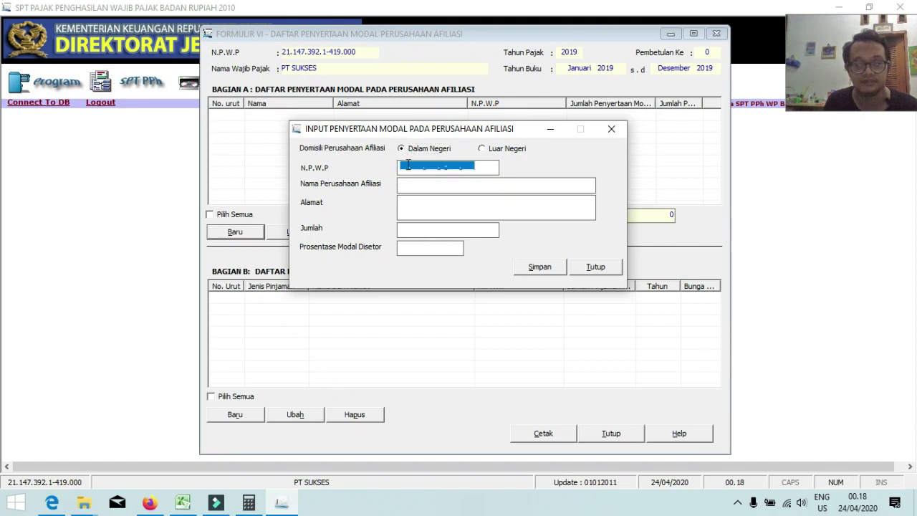
pyautogui.write('000000000000000')
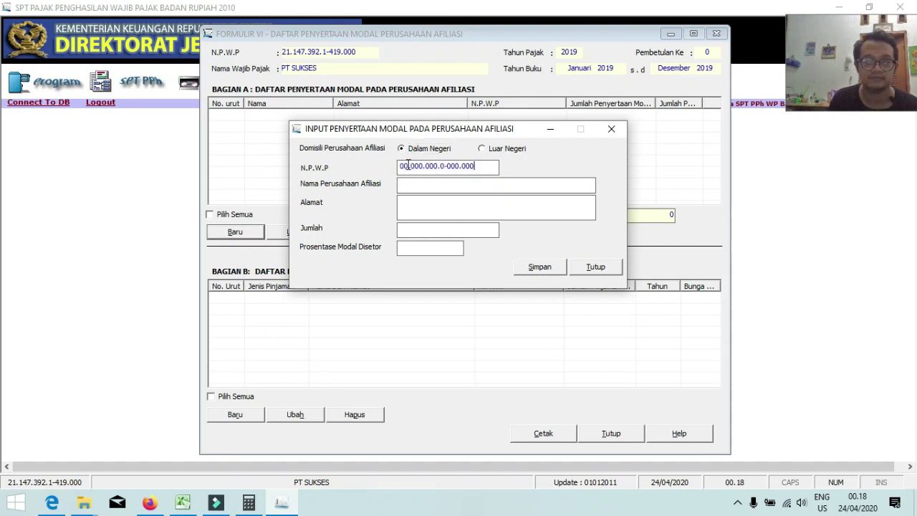
pyautogui.press('Tab')
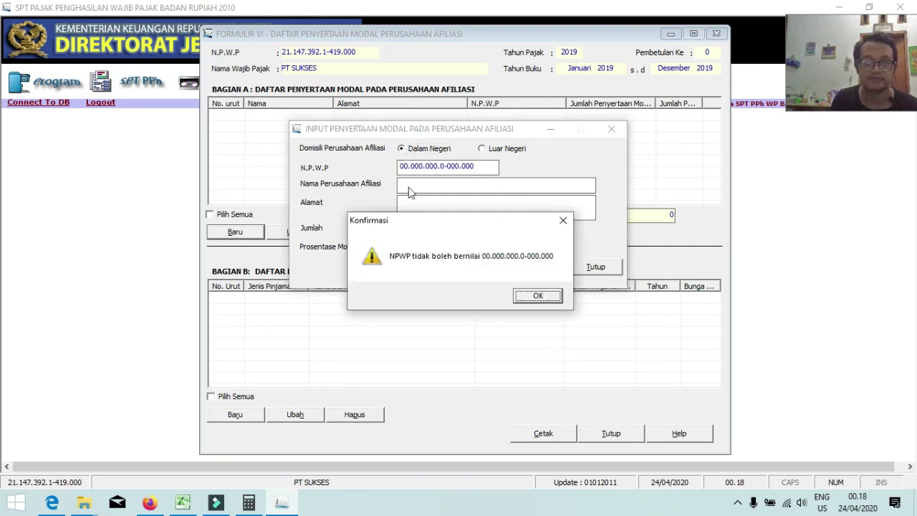
pyautogui.click(539, 296)
pyautogui.click(611, 129)
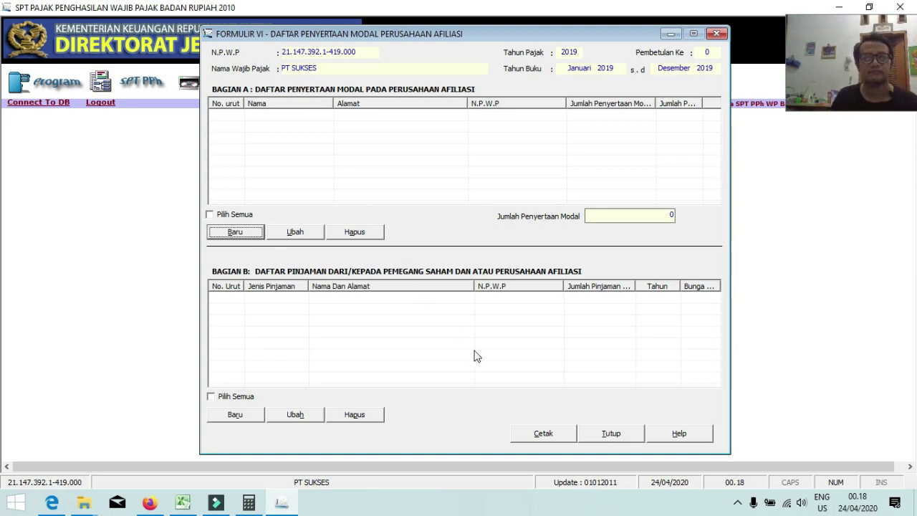
pyautogui.click(624, 437)
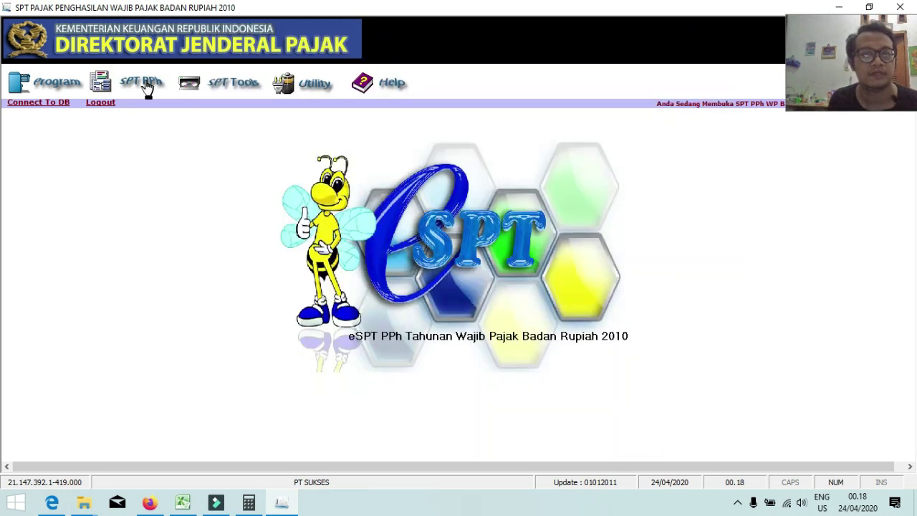
# - Open Formulir 1771-V, view the entry form for a new shareholder in Bagian A, and close both without saving
pyautogui.click(142, 83)
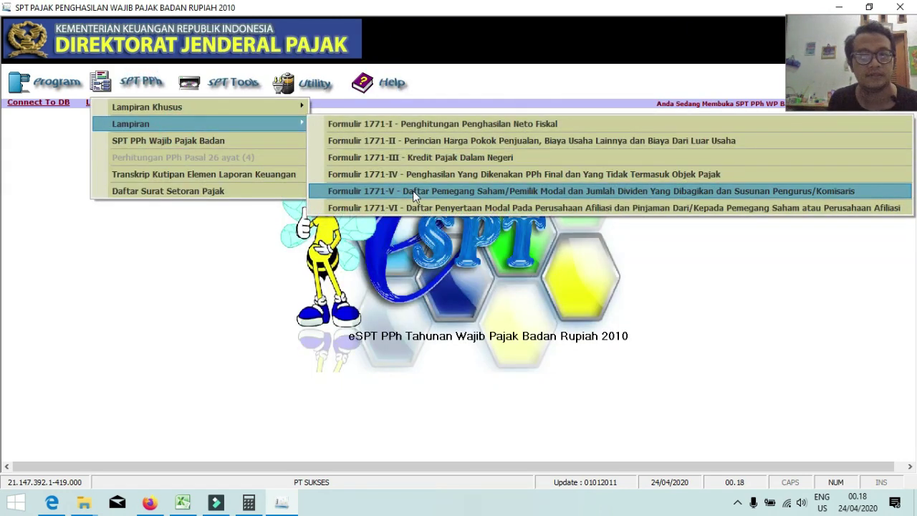
pyautogui.click(414, 193)
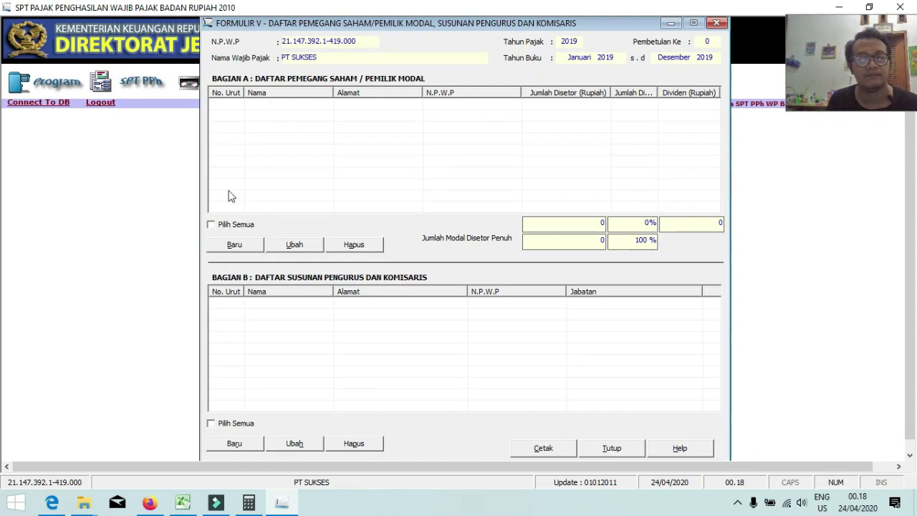
pyautogui.click(231, 246)
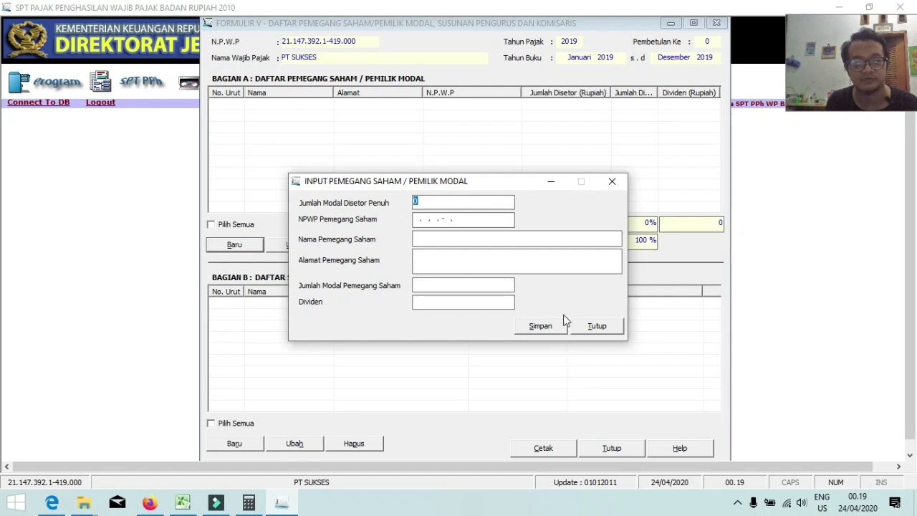
pyautogui.click(595, 328)
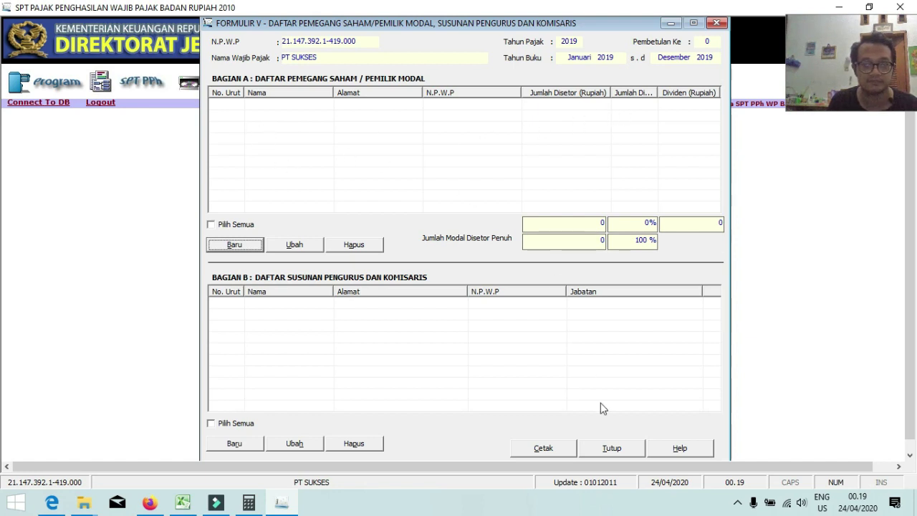
pyautogui.click(610, 448)
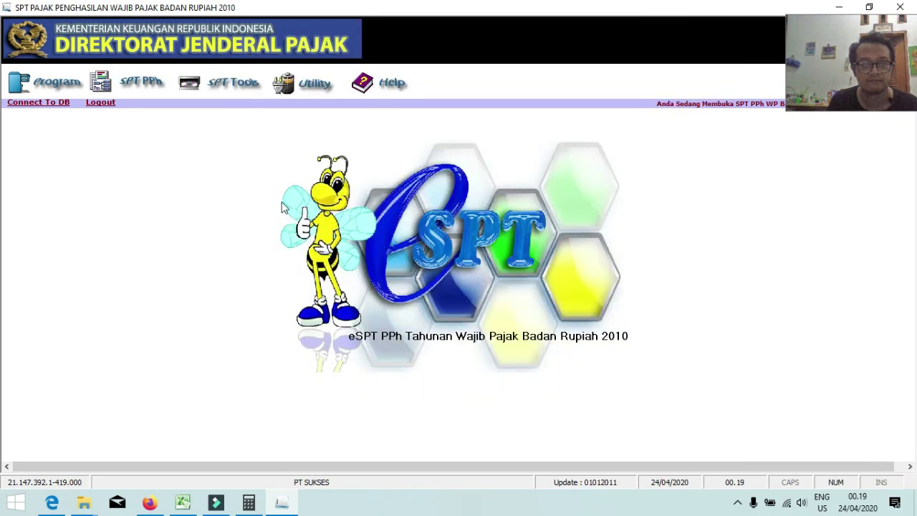
# - Open Formulir 1771-IV and review the non-taxable income on Hal. 2 before returning to Hal. 1
pyautogui.click(150, 84)
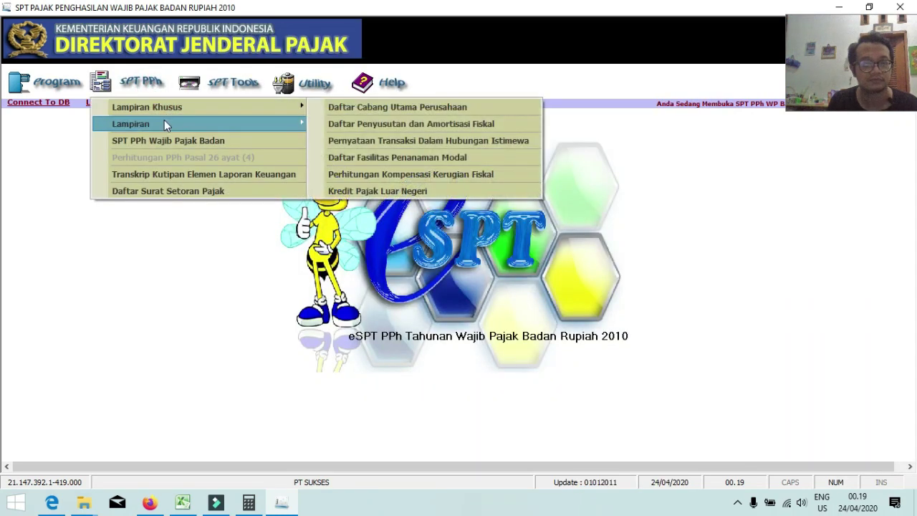
pyautogui.moveTo(164, 124)
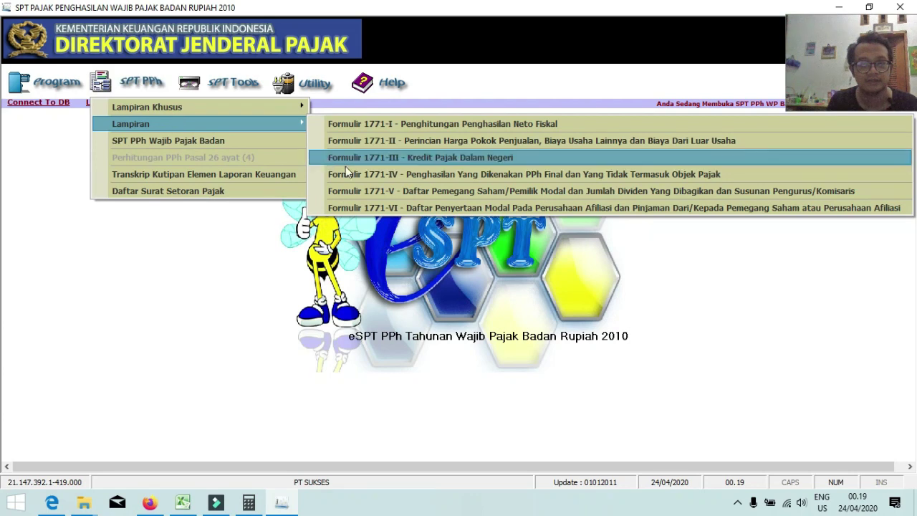
pyautogui.click(361, 177)
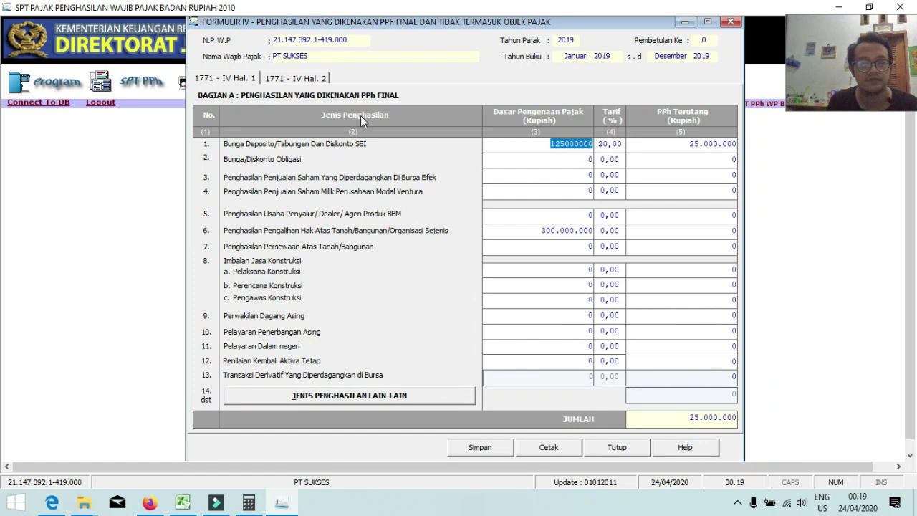
pyautogui.click(295, 77)
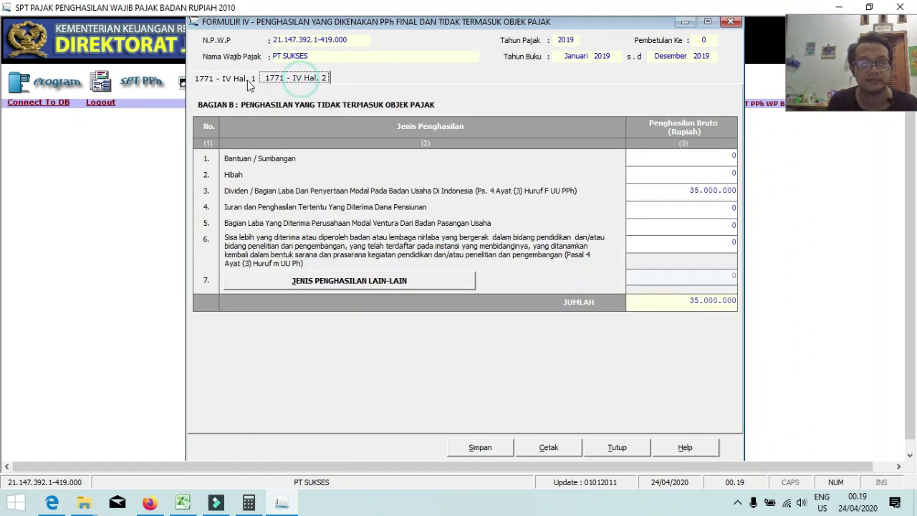
pyautogui.click(239, 79)
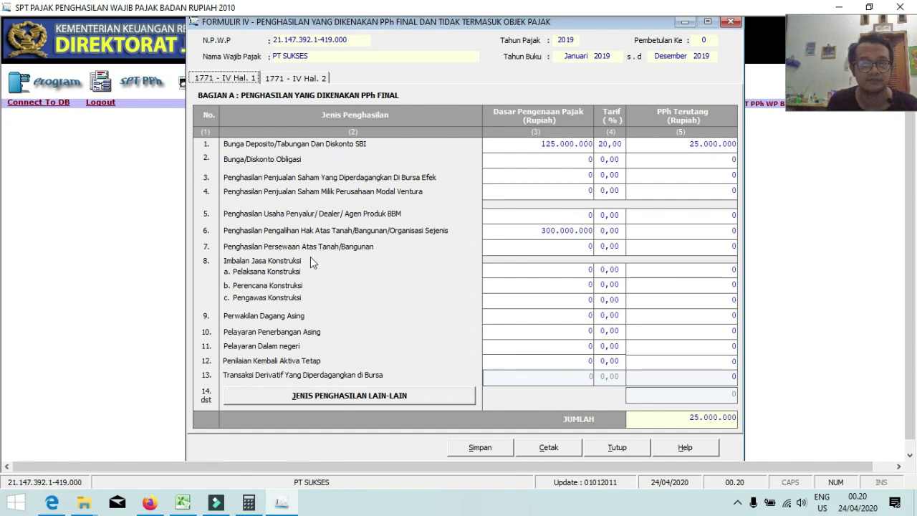
# - Set the Dasar Pengenaan Pajak for Penghasilan Pengalihan Hak Atas Tanah/Bangunan (row 6) to 375.000.000
pyautogui.click(538, 271)
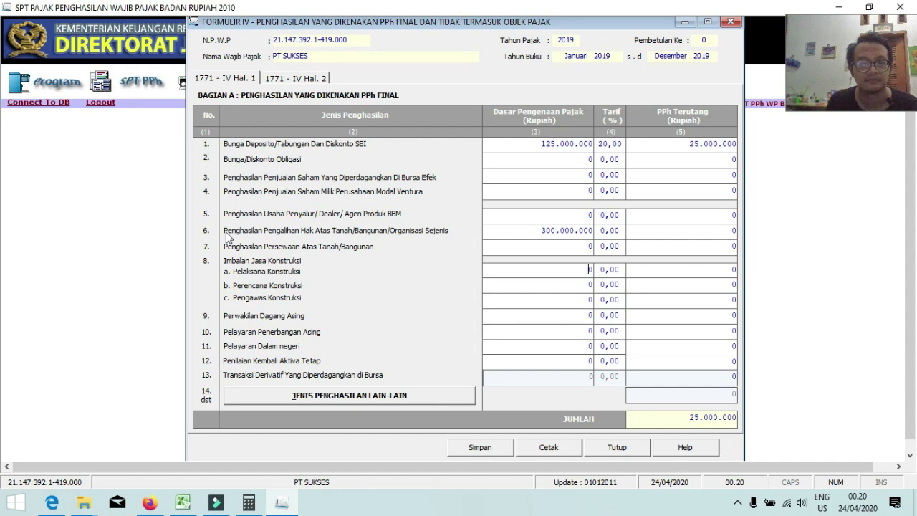
pyautogui.click(524, 233)
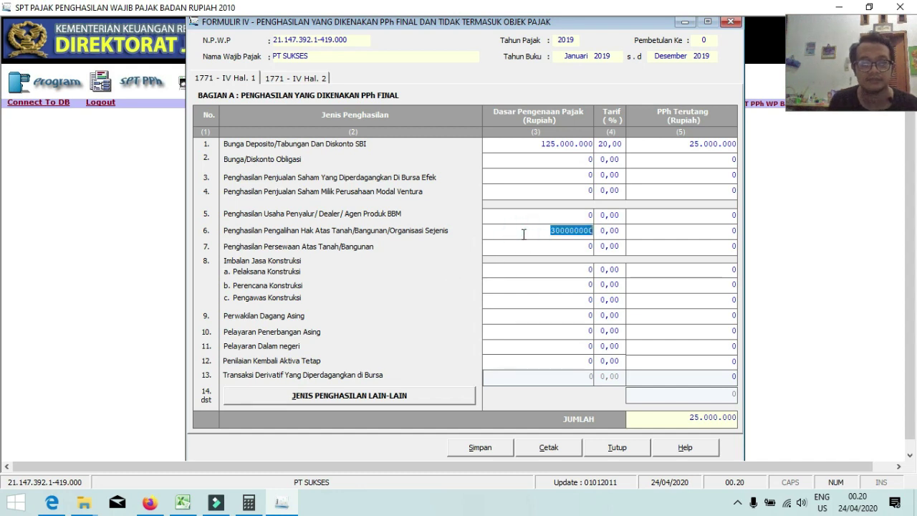
pyautogui.write('375')
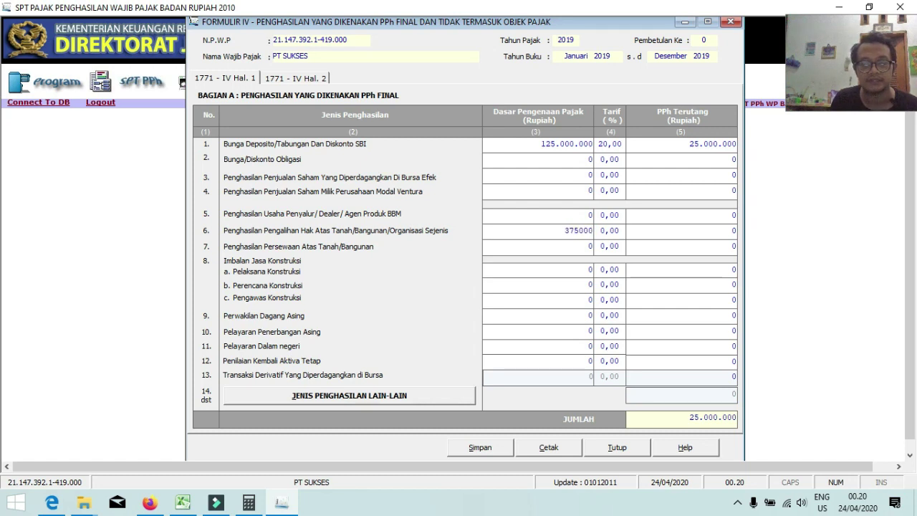
pyautogui.press('Tab')
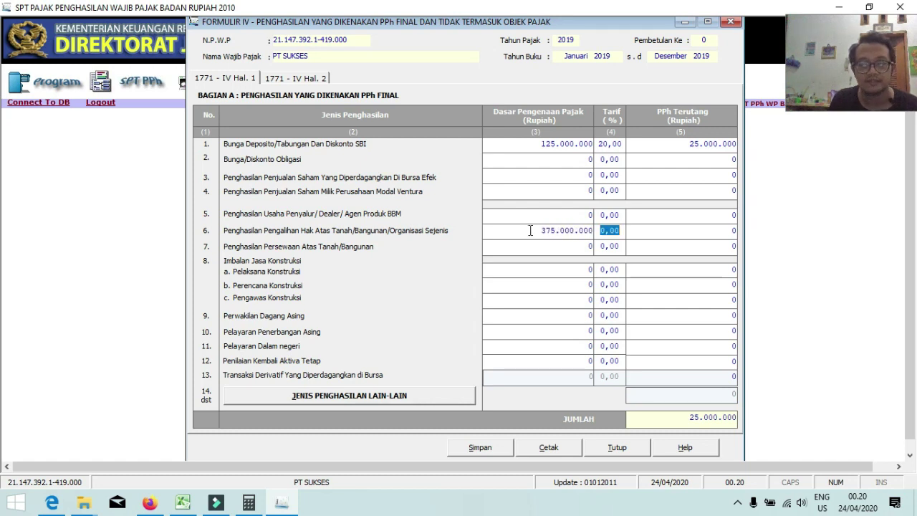
# - Switch to Calculator and multiply the row 6 tax base of 375,000,000 by 0.025
pyautogui.click(656, 231)
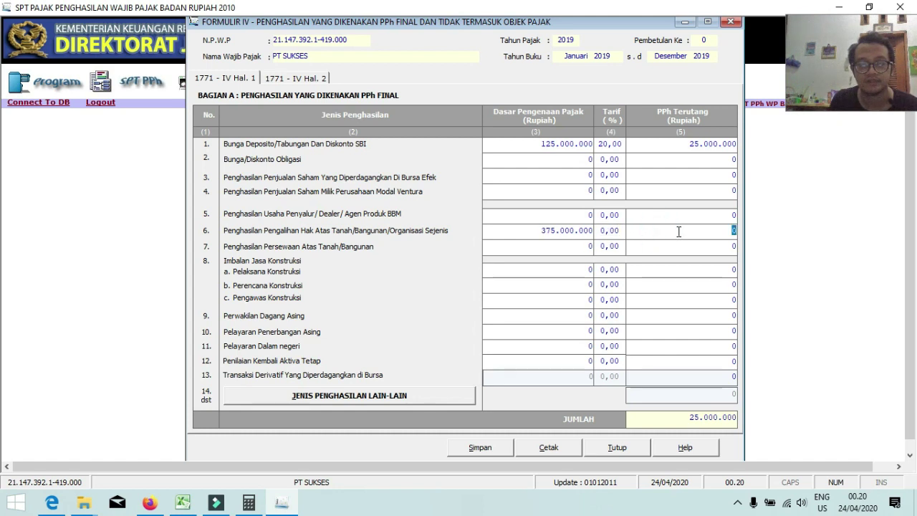
pyautogui.click(248, 502)
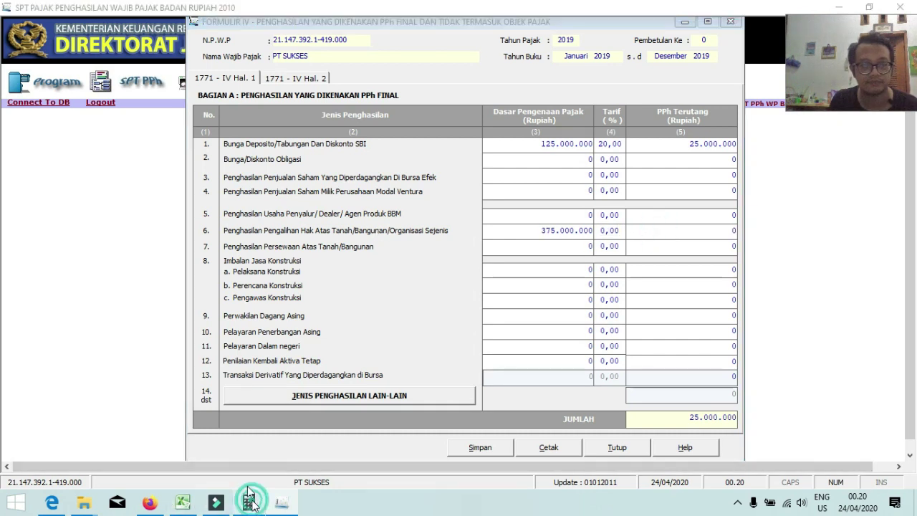
pyautogui.click(147, 237)
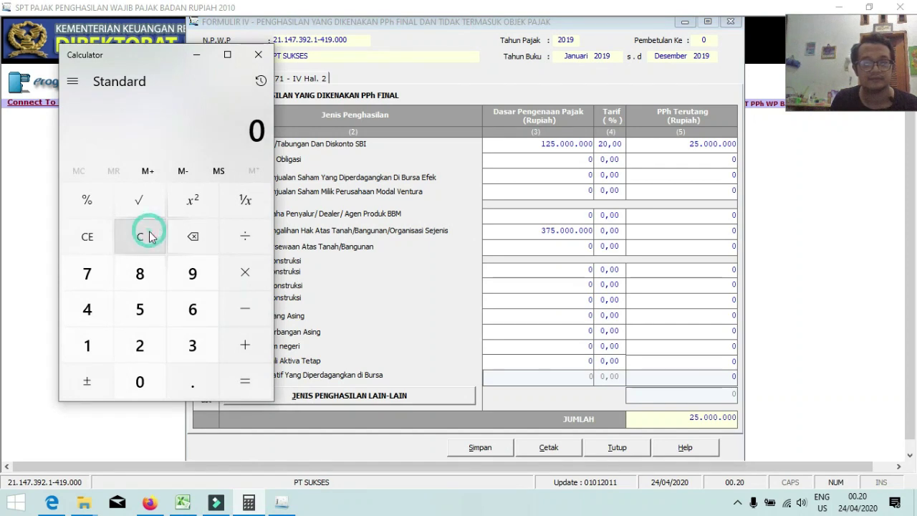
pyautogui.write('375')
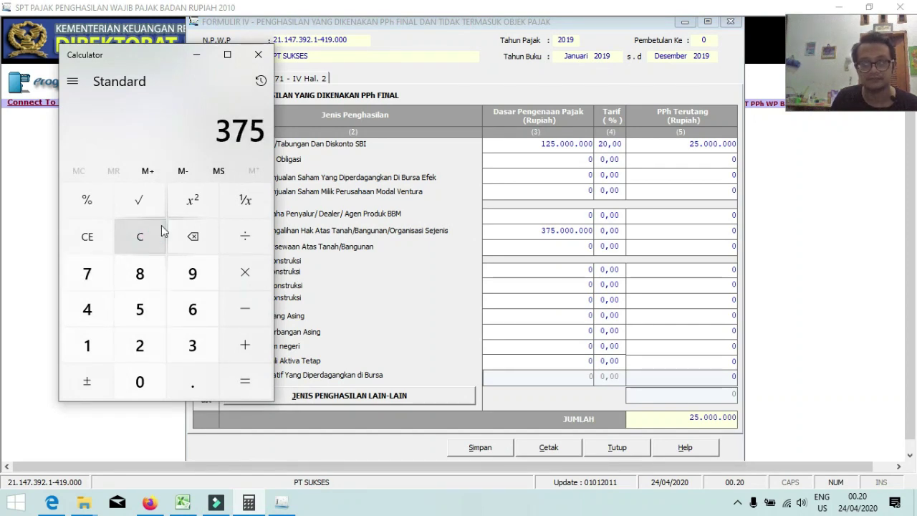
pyautogui.write(',000,000,00')
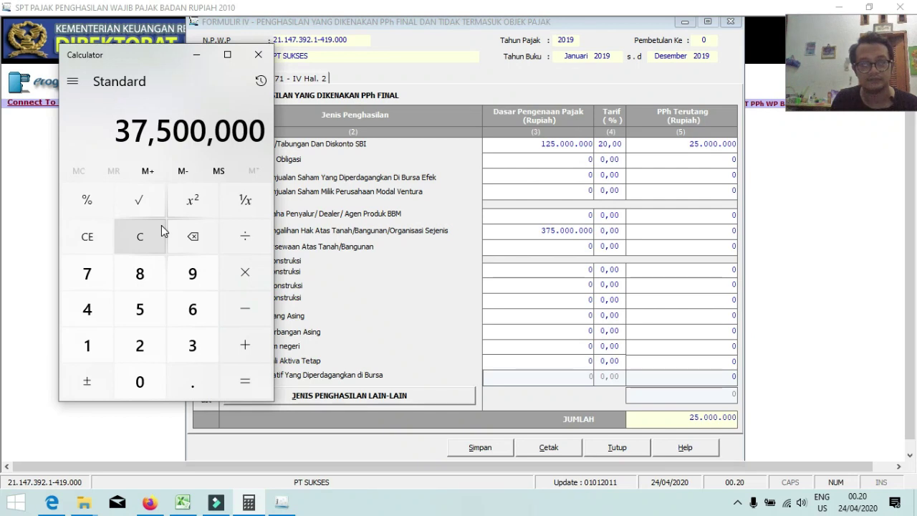
pyautogui.write('0')
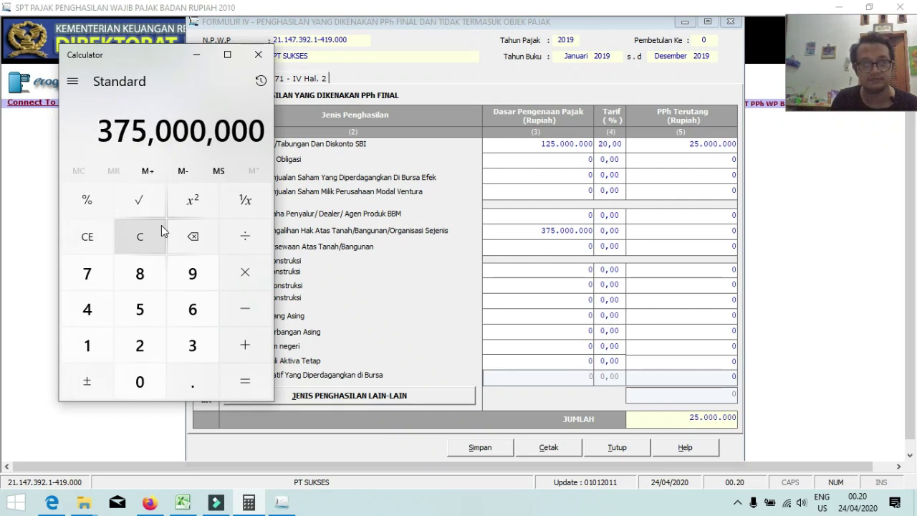
pyautogui.press('*')
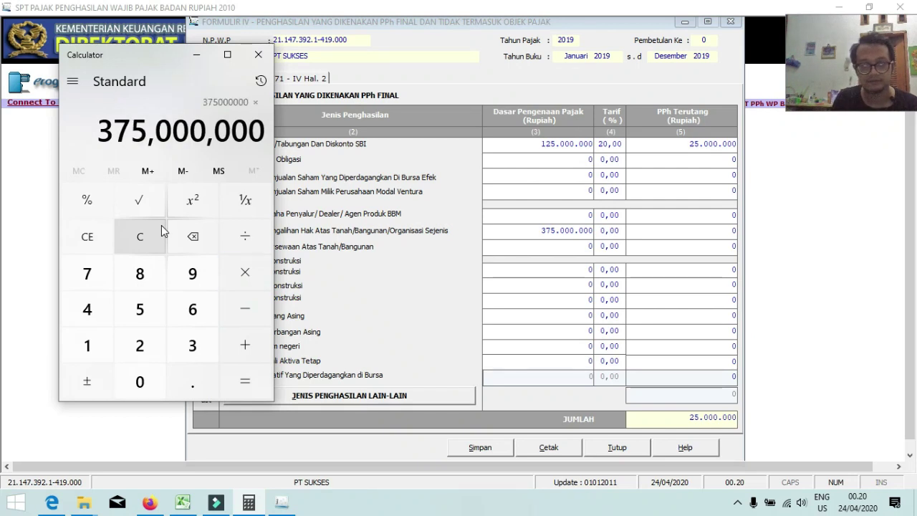
pyautogui.write('0.025')
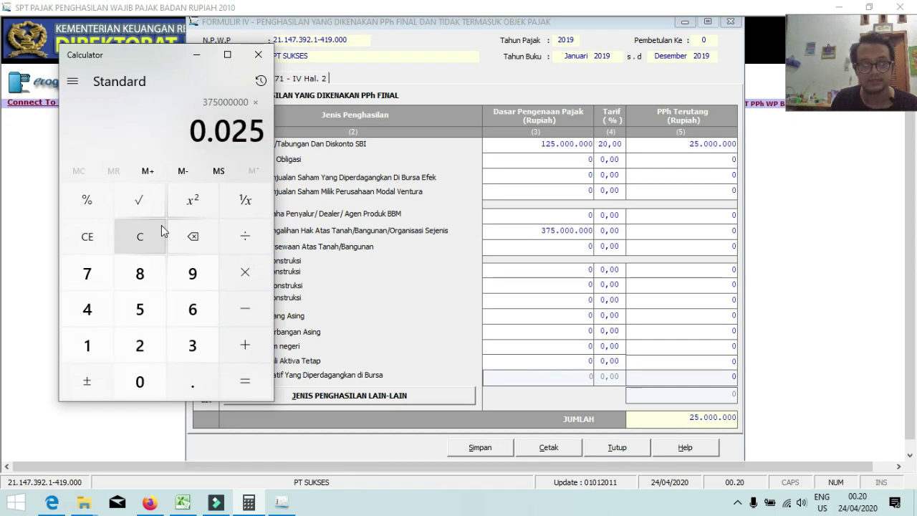
pyautogui.press('Return')
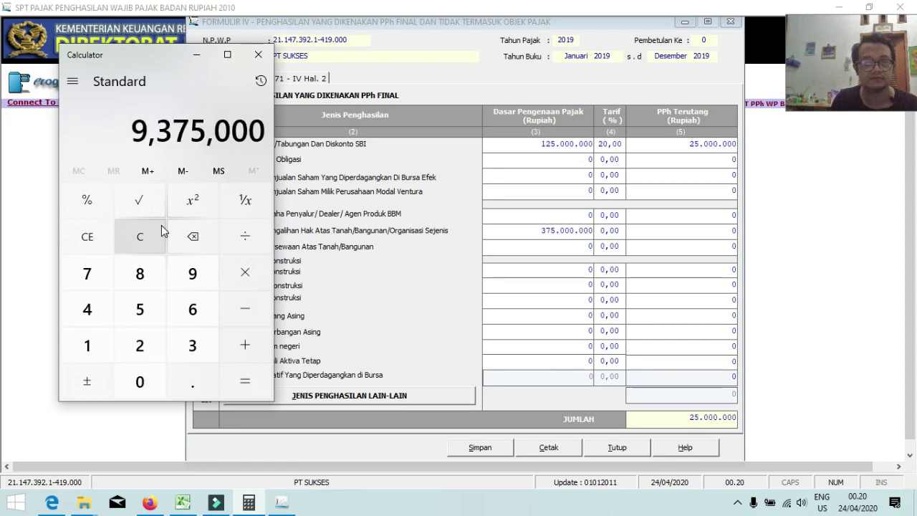
# - Back in eSPT, set the PPh Terutang for Penghasilan Pengalihan Hak Atas Tanah/Bangunan (row 6) to 9.375.000
pyautogui.click(718, 228)
pyautogui.write('9')
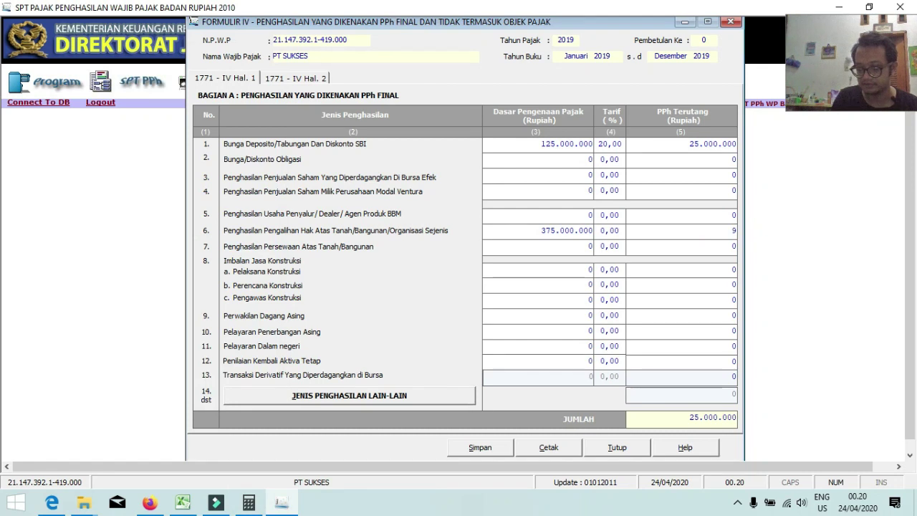
pyautogui.write('375000')
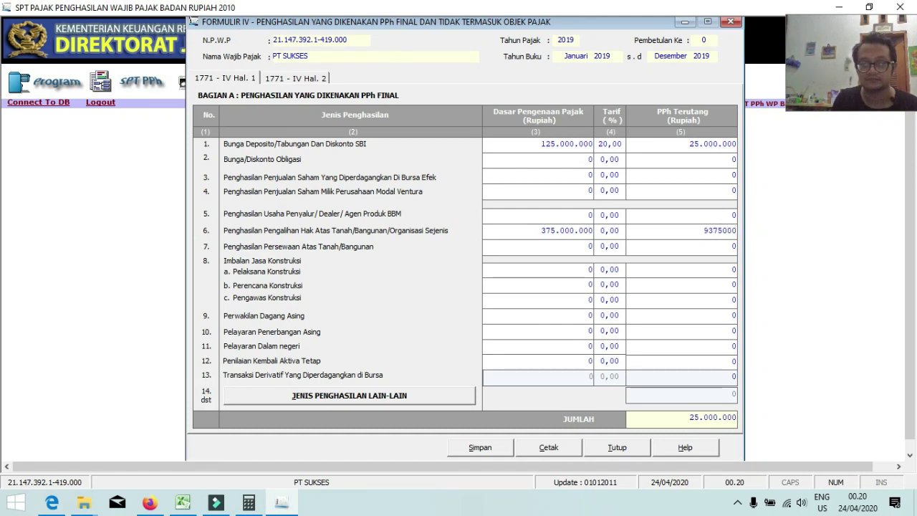
pyautogui.press('Tab')
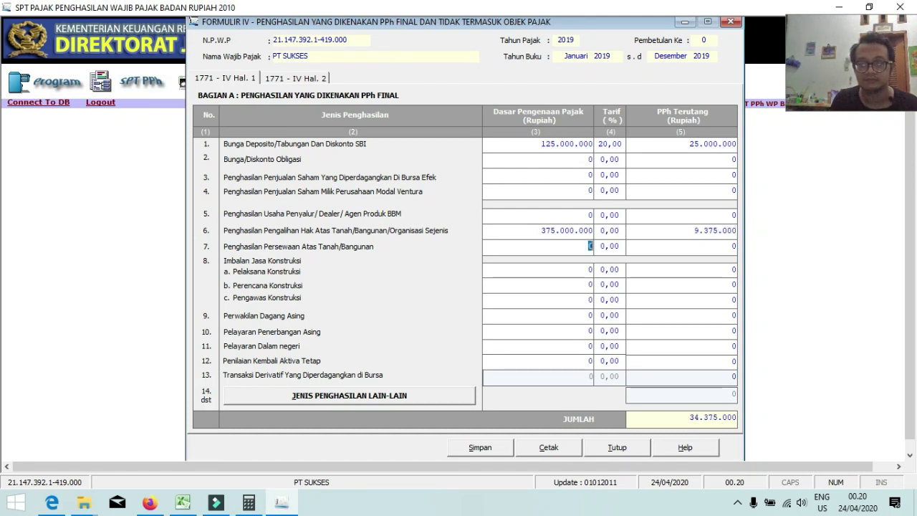
pyautogui.click(693, 232)
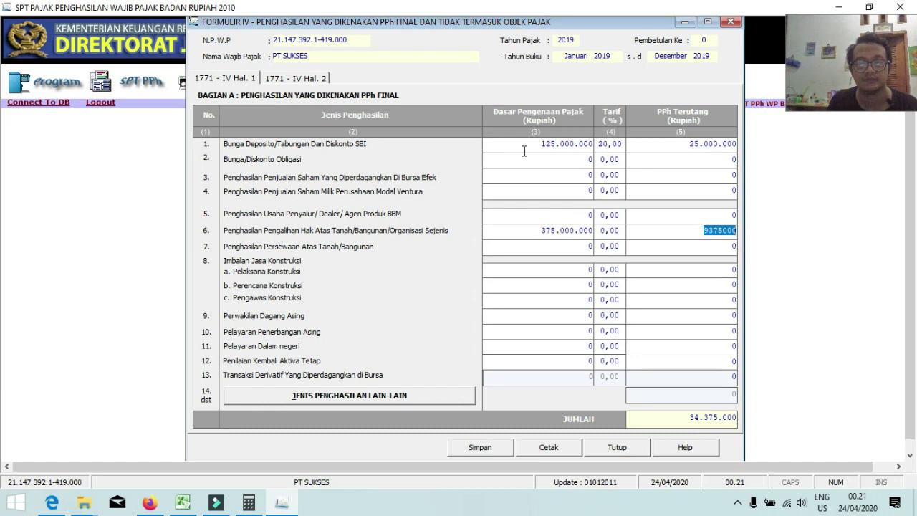
# - Switch to the Excel workbook and check the Jasa Giro Bank BCA amount among the non-operating income on the RL Fiscal sheet
pyautogui.click(196, 506)
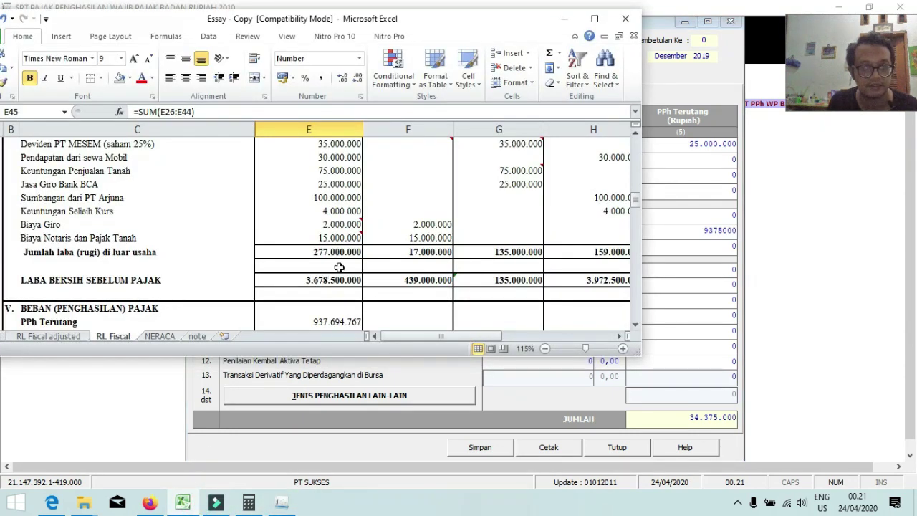
pyautogui.scroll(-1, 338, 266)
pyautogui.scroll(-3, 339, 266)
pyautogui.scroll(4, 339, 265)
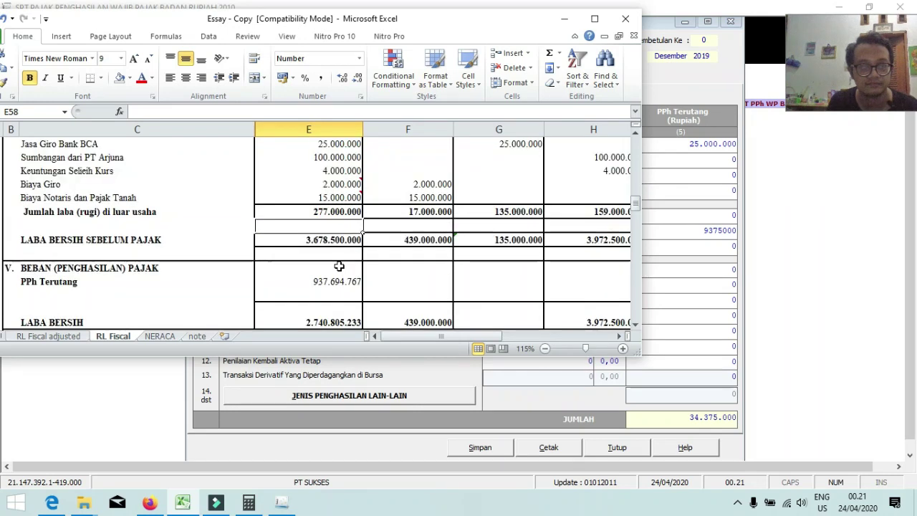
pyautogui.scroll(1, 338, 266)
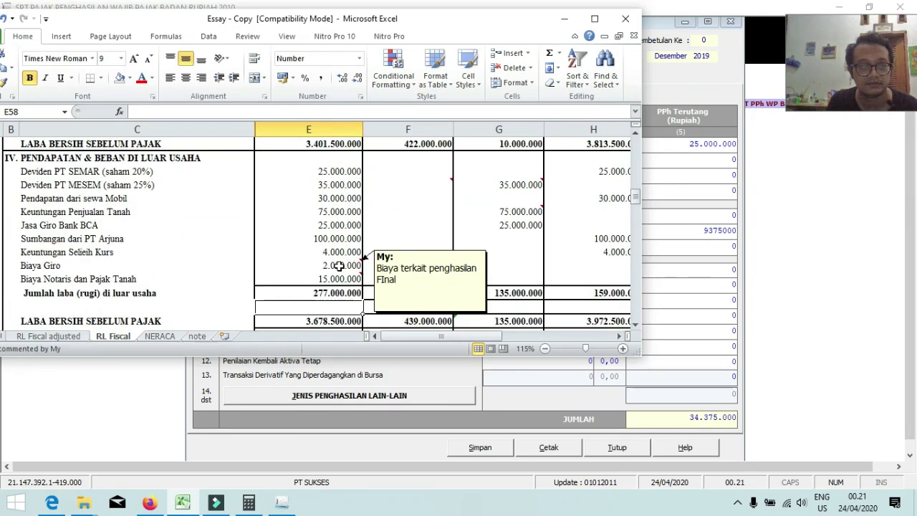
pyautogui.click(319, 237)
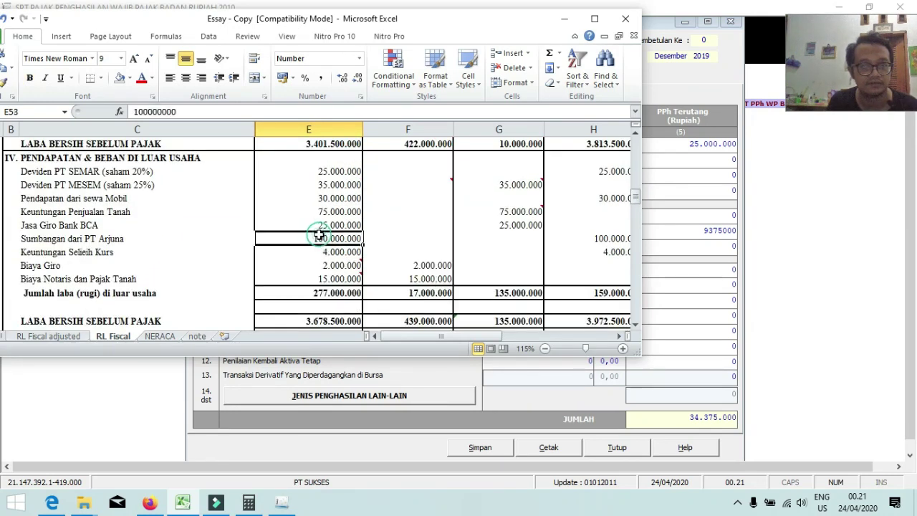
pyautogui.click(84, 226)
pyautogui.click(309, 227)
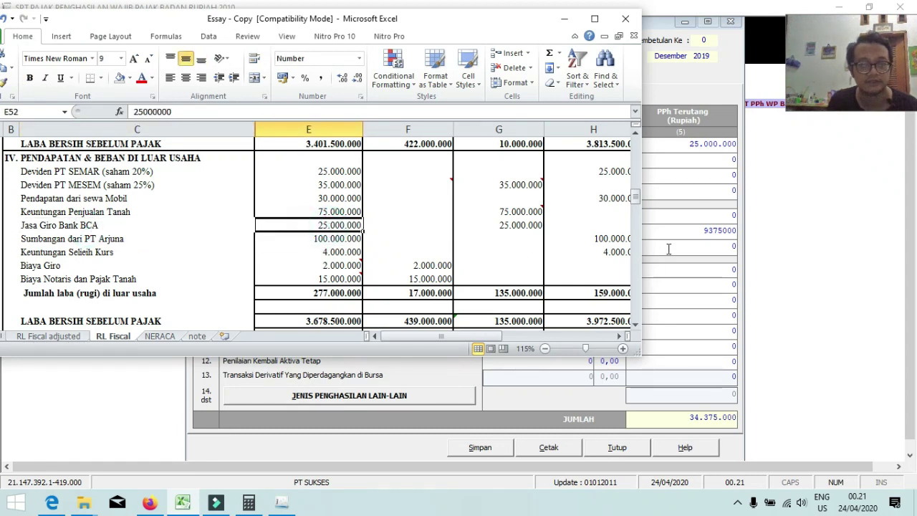
# - Return to Formulir IV in eSPT and set the Dasar Pengenaan Pajak for Bunga Deposito/Tabungan Dan Diskonto SBI (row 1) to 25.000.000
pyautogui.click(673, 176)
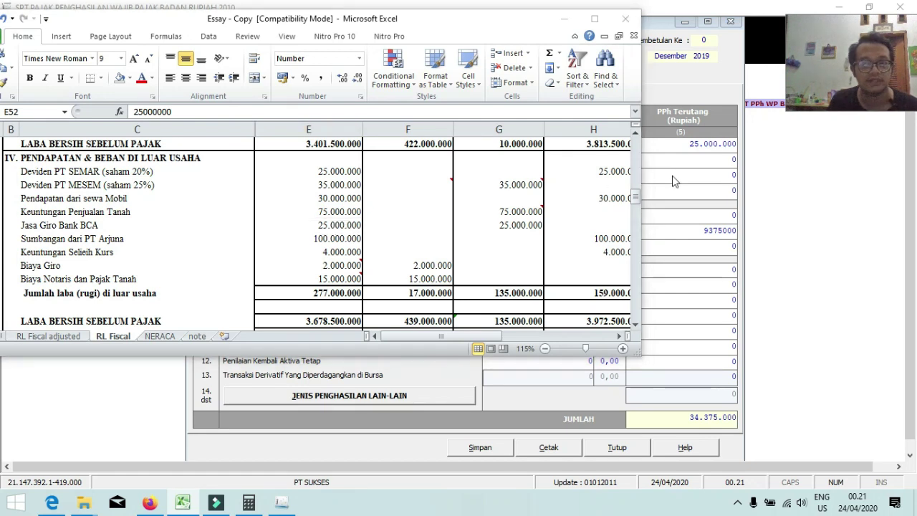
pyautogui.click(562, 144)
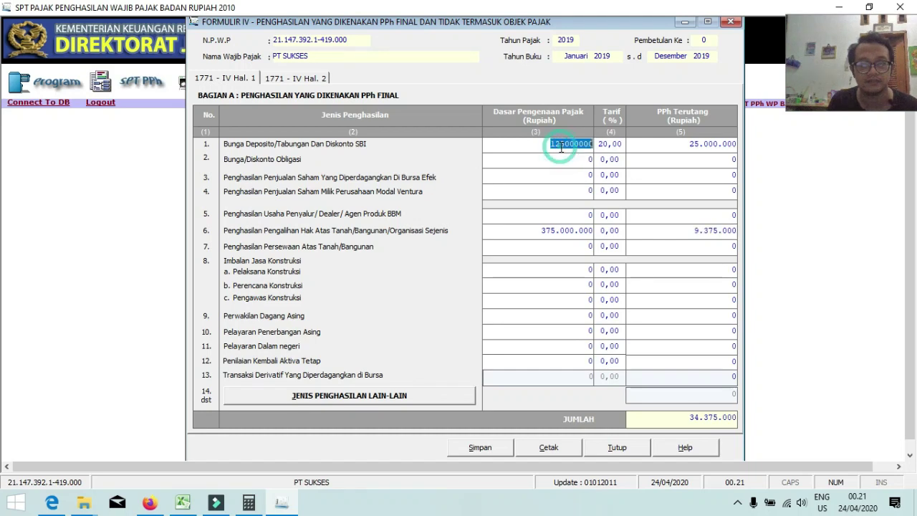
pyautogui.write('25.')
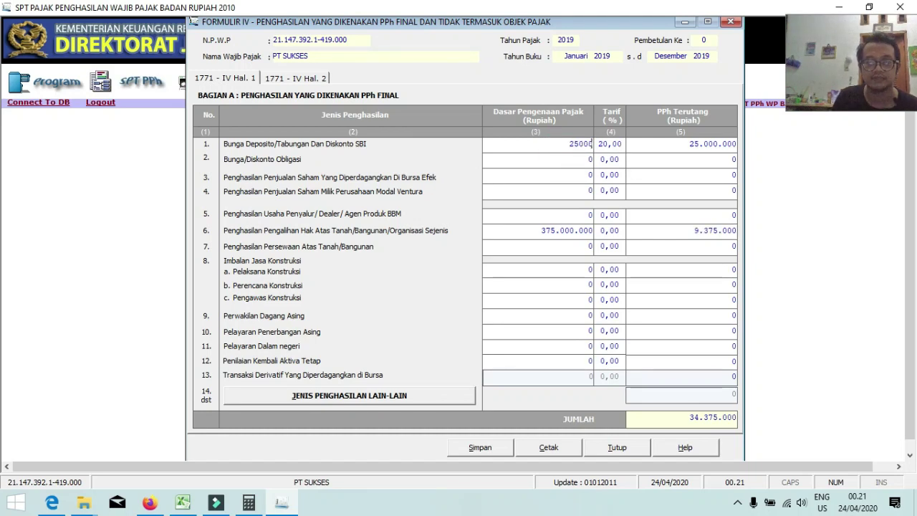
pyautogui.write('000.000')
pyautogui.press('Tab')
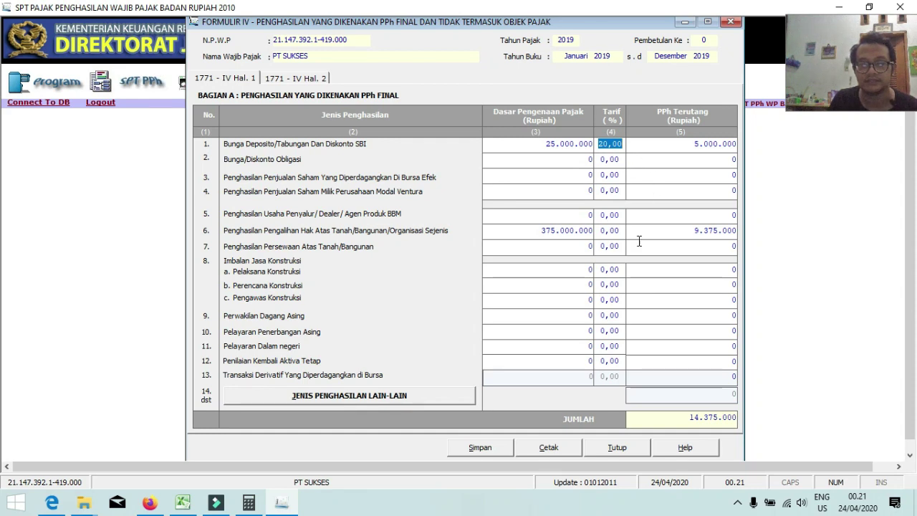
# - Try to set the Tarif for Penghasilan Pengalihan Hak Atas Tanah/Bangunan (row 6) to 2,5 percent
pyautogui.click(607, 231)
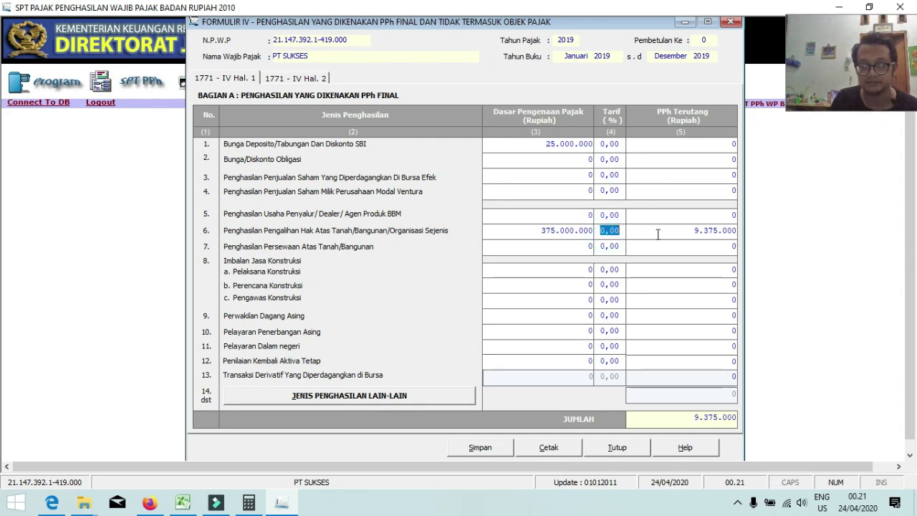
pyautogui.write('2')
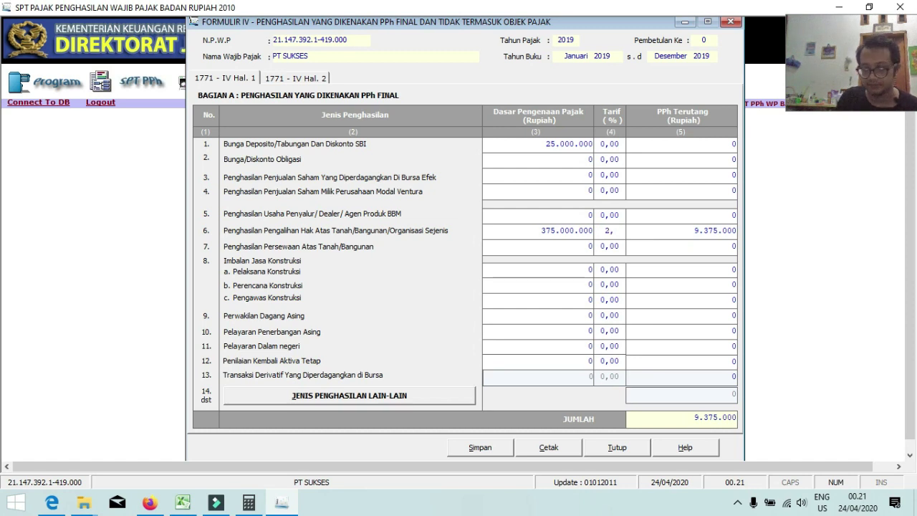
pyautogui.write(',5')
pyautogui.press('Tab')
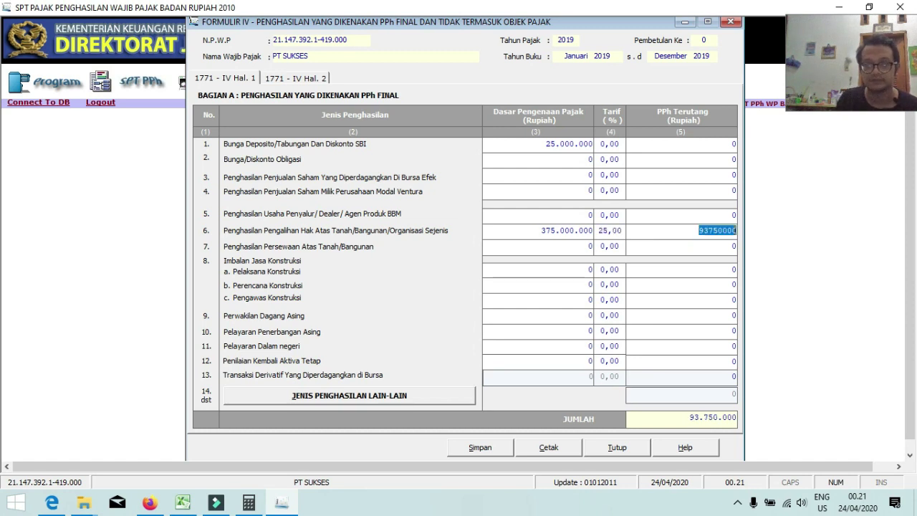
pyautogui.click(699, 236)
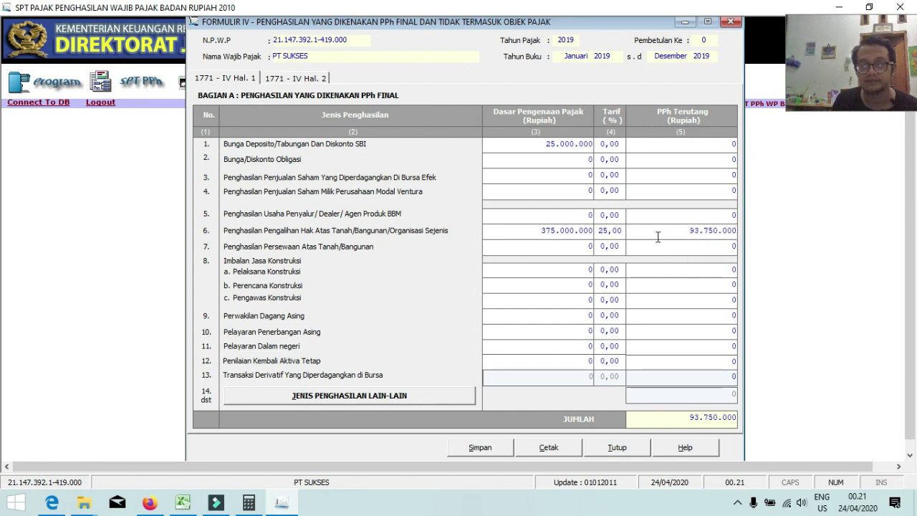
# - Reset the row 6 Tarif to 0 and enter 9.375.000 as its PPh Terutang
pyautogui.doubleClick(610, 229)
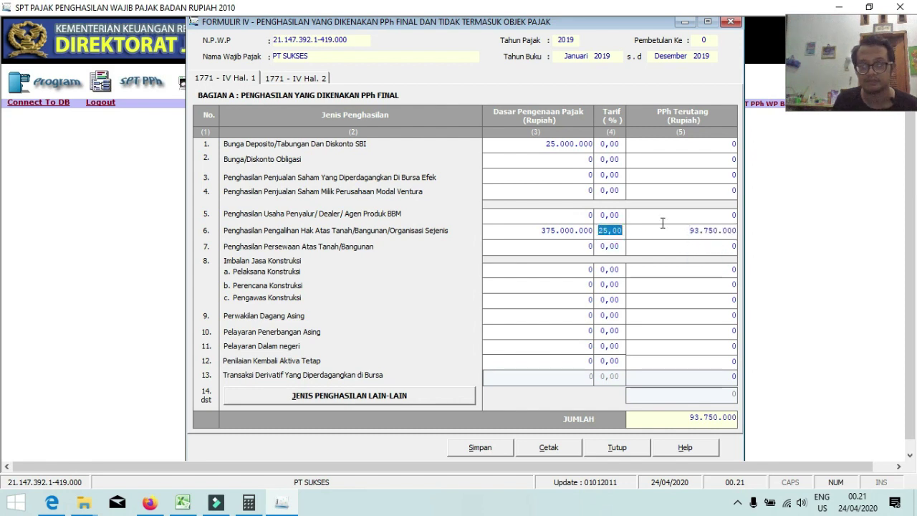
pyautogui.write('0')
pyautogui.press('Tab')
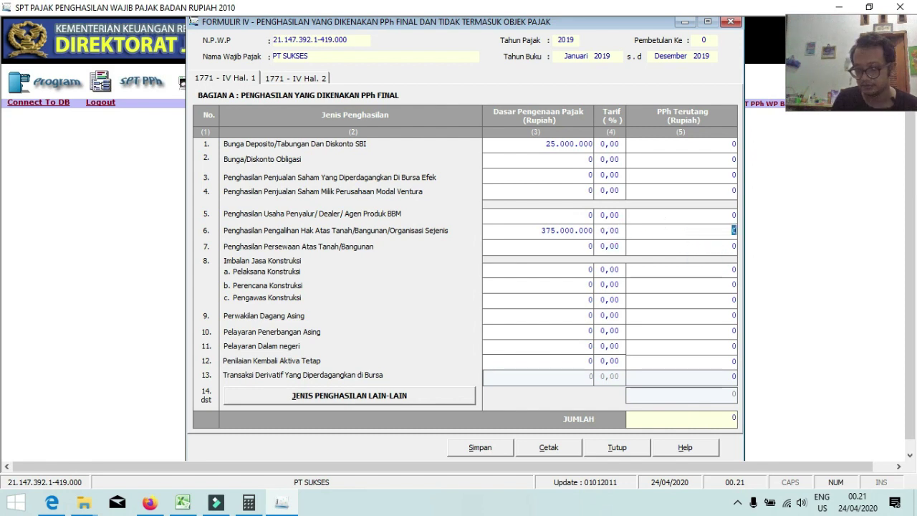
pyautogui.write('9375000')
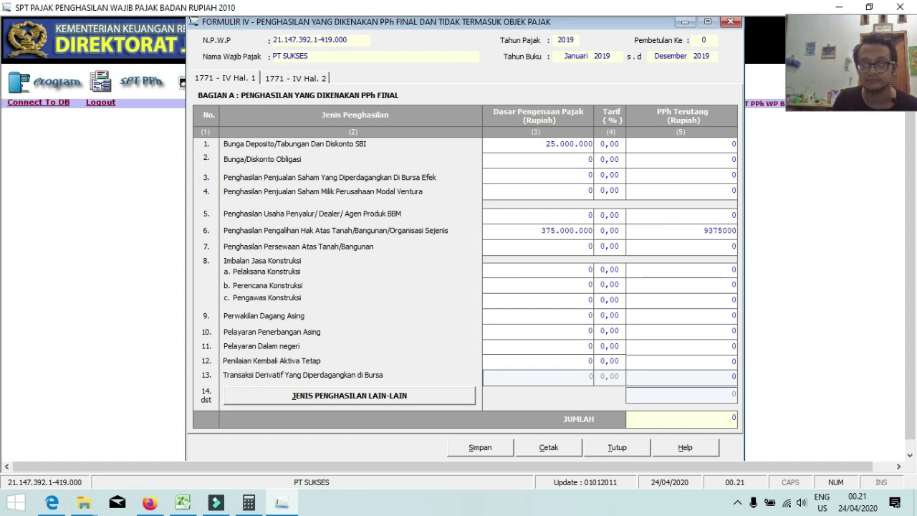
pyautogui.press('Tab')
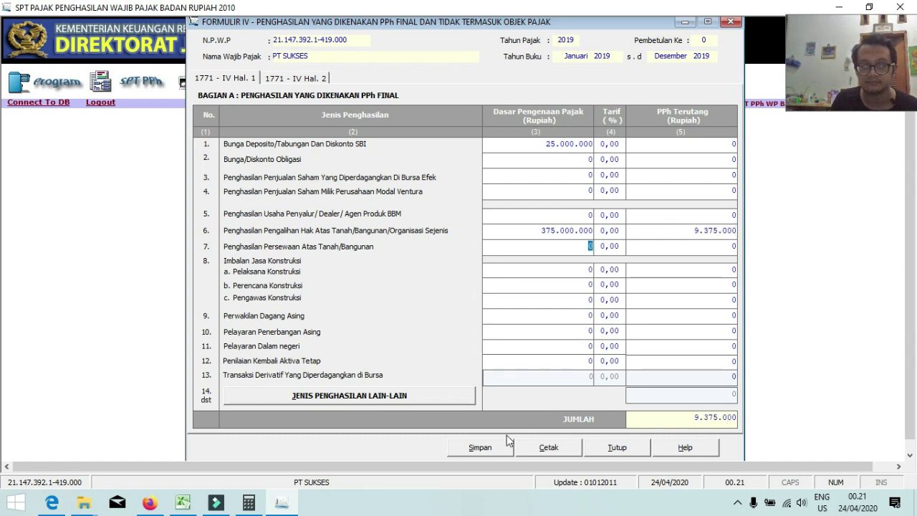
# - Save the final-tax income entries in Formulir 1771-IV and close the form
pyautogui.click(473, 447)
pyautogui.click(456, 293)
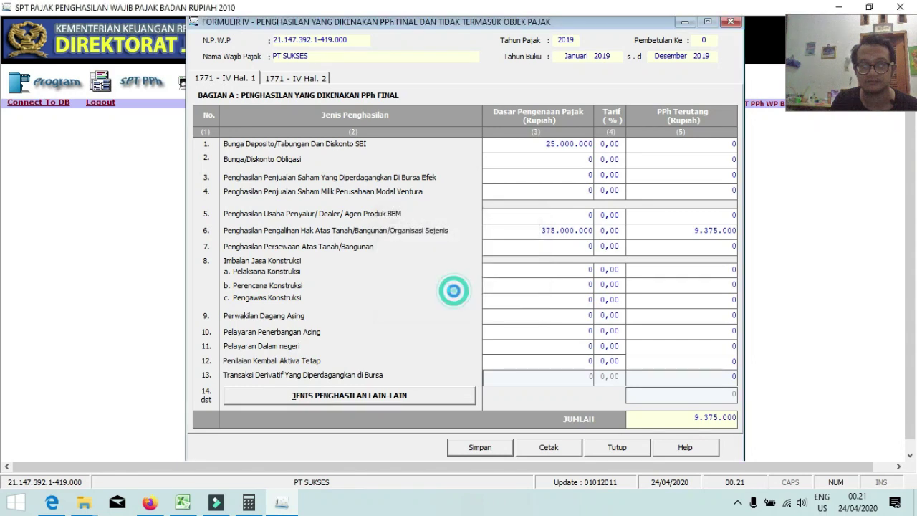
pyautogui.click(492, 294)
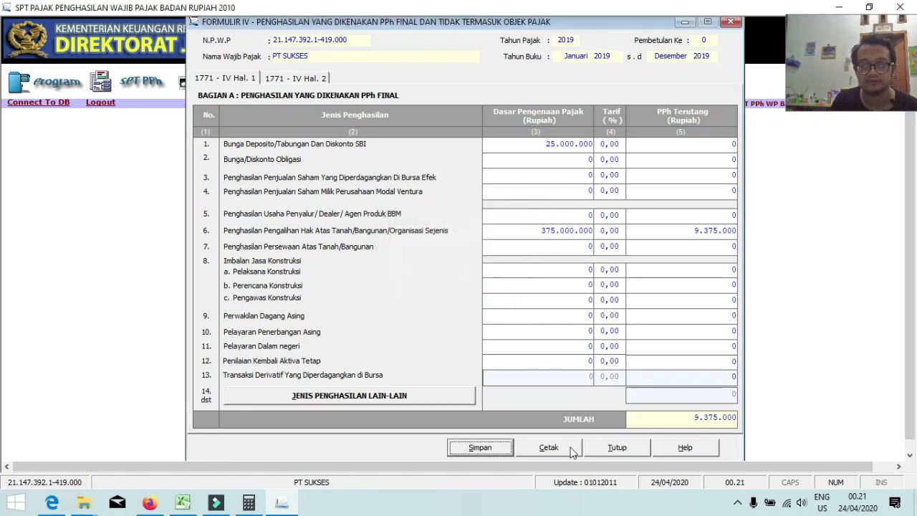
pyautogui.click(613, 448)
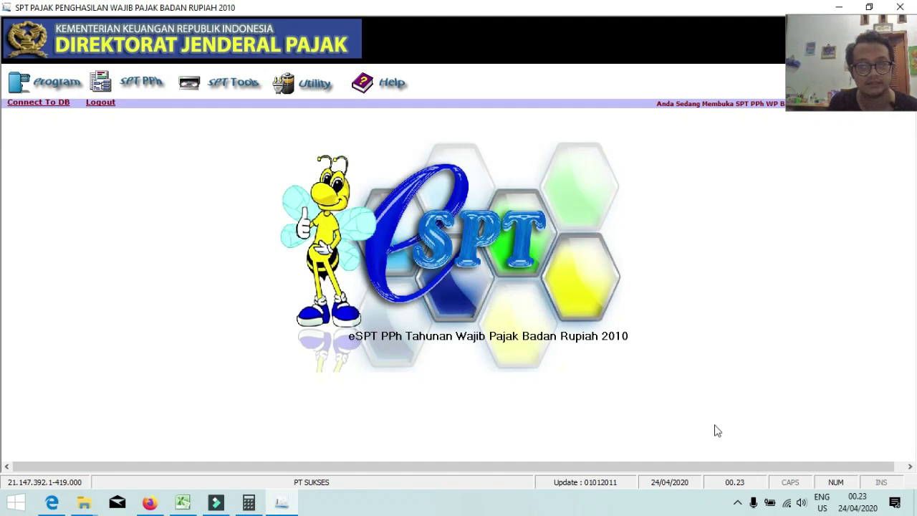
# - Open Formulir 1771-III, review the two domestic tax credit entries from BENDAHARA DINAS SIAP TANGGAP, and close the form
pyautogui.click(144, 86)
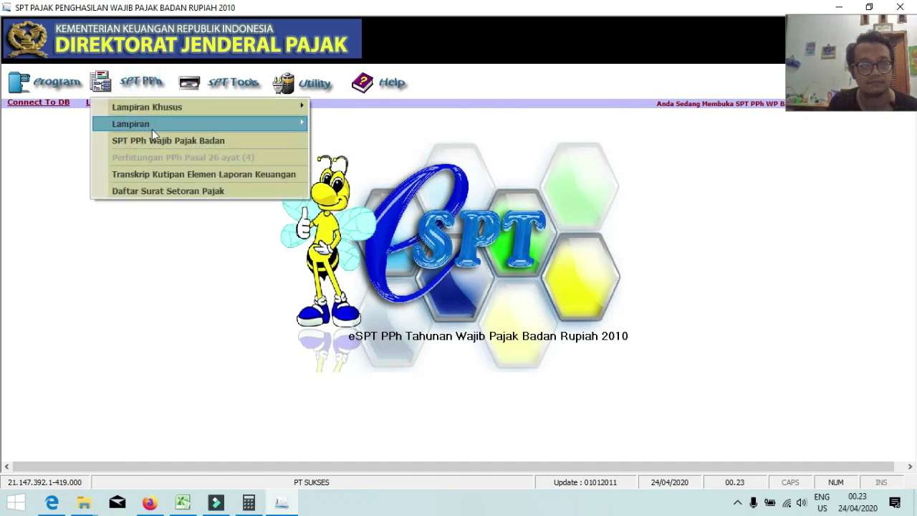
pyautogui.moveTo(151, 125)
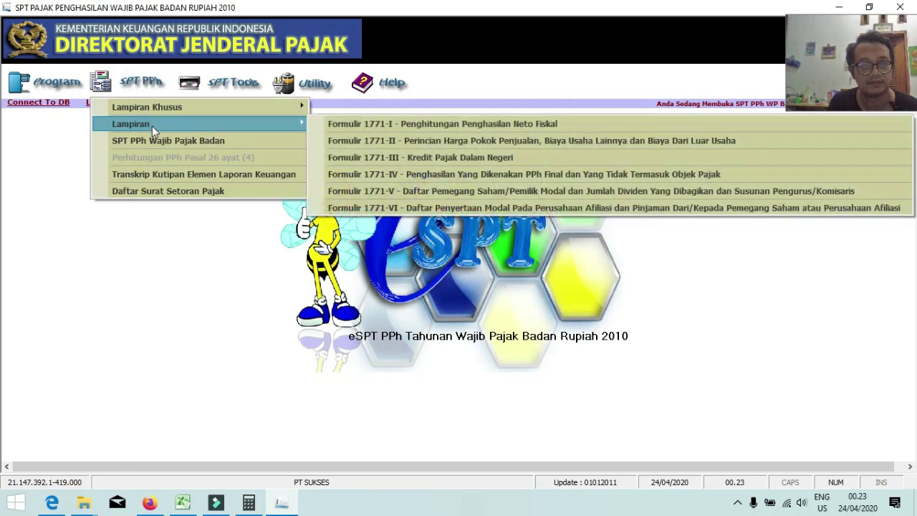
pyautogui.click(477, 157)
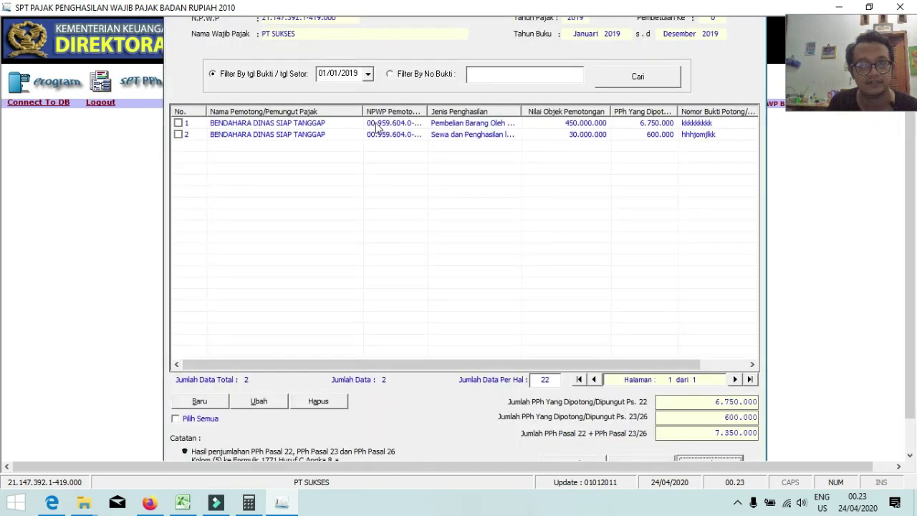
pyautogui.click(377, 126)
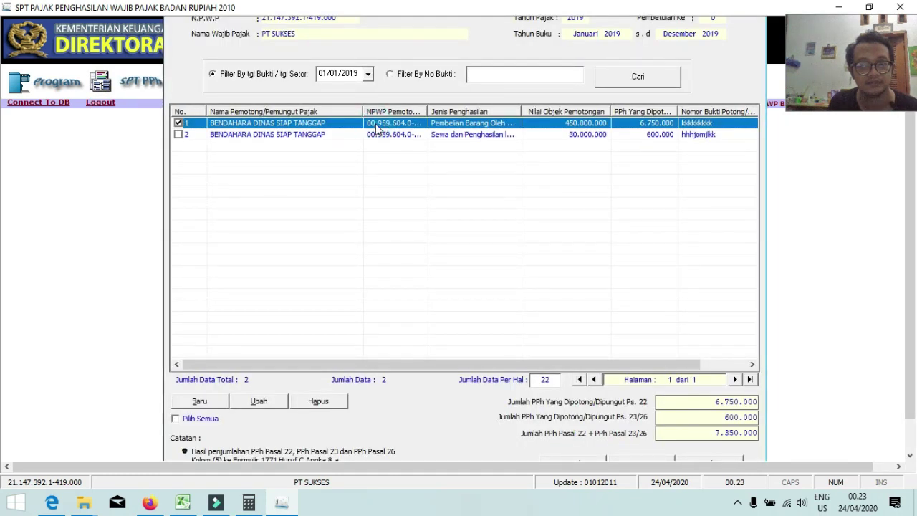
pyautogui.click(379, 136)
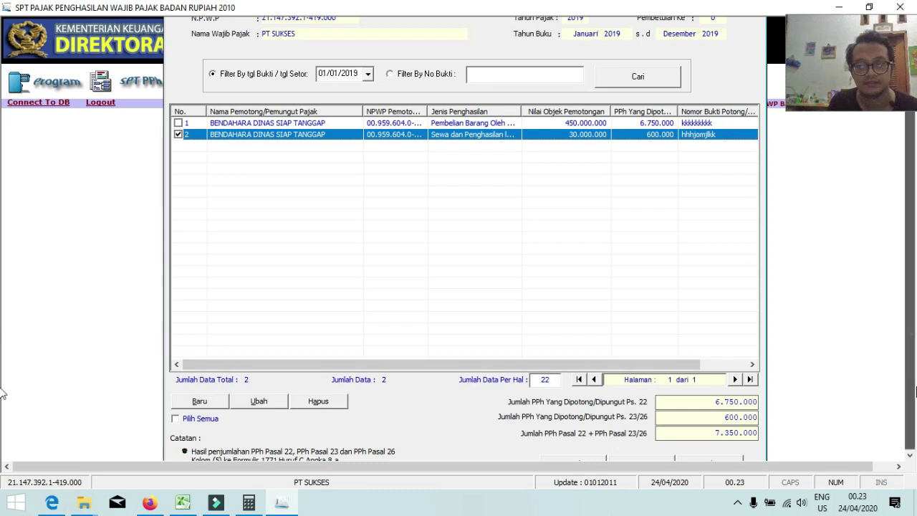
pyautogui.scroll(-1, 915, 390)
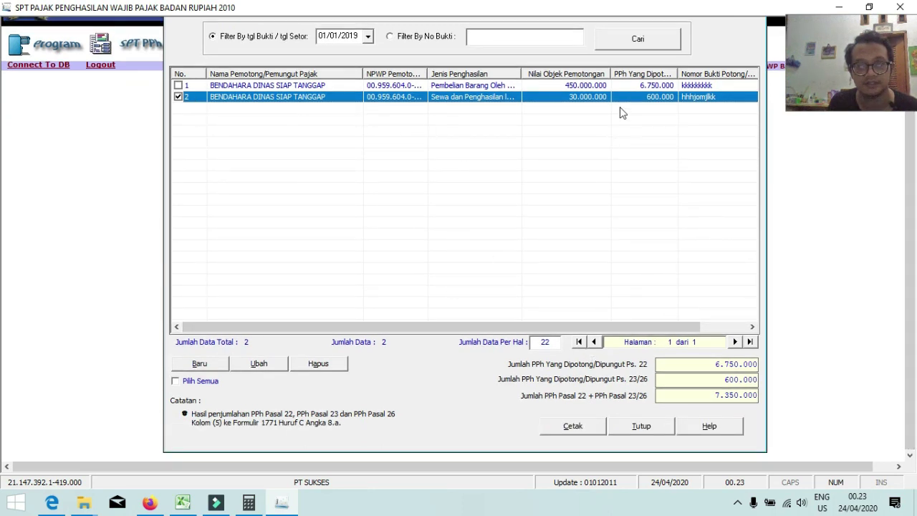
pyautogui.click(543, 86)
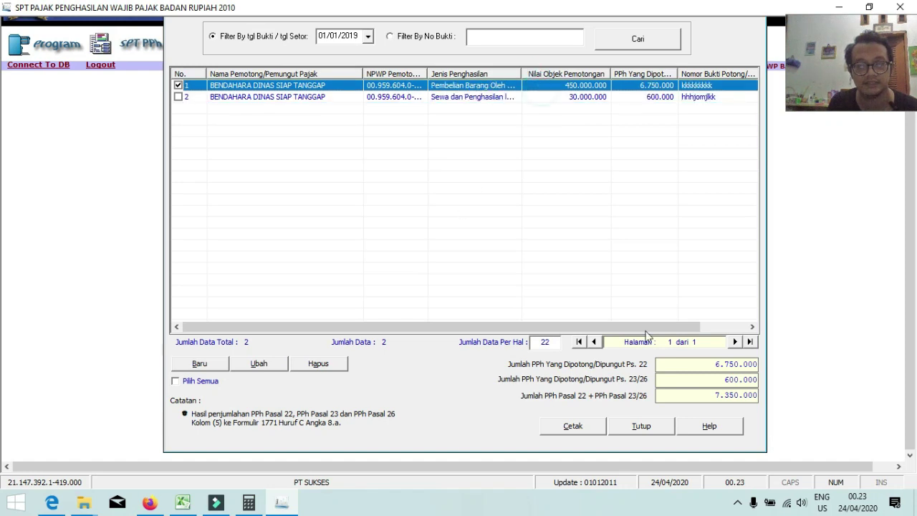
pyautogui.click(640, 427)
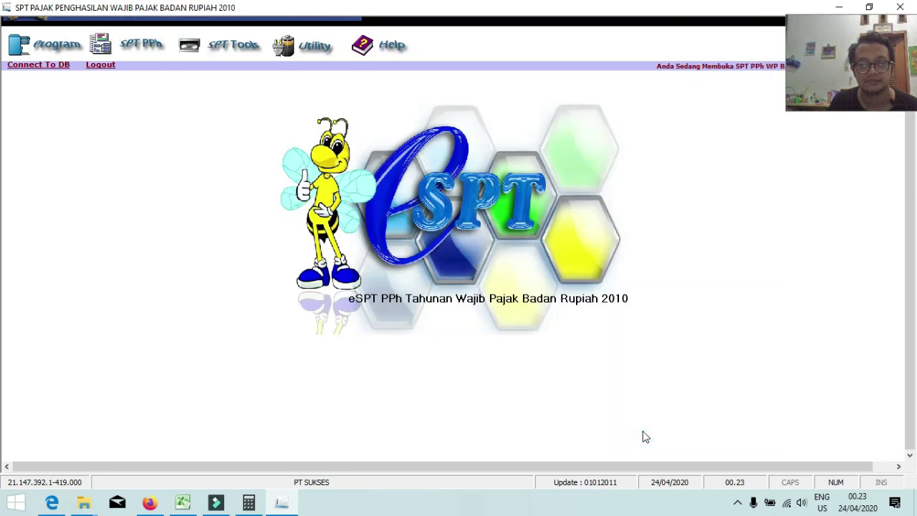
# - Open Formulir 1771-II and examine its cost breakdown, including Biaya Transportasi and Pembelian Bahan/Barang Dagangan
pyautogui.click(147, 48)
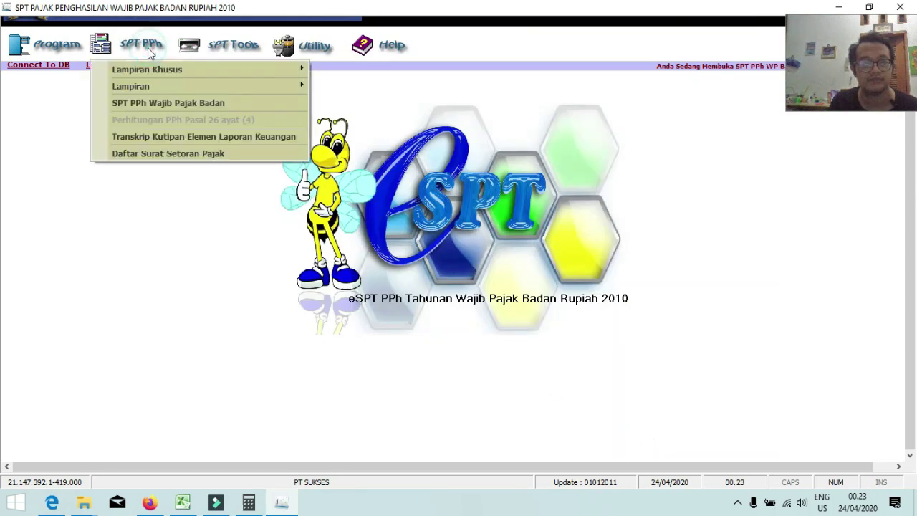
pyautogui.moveTo(157, 85)
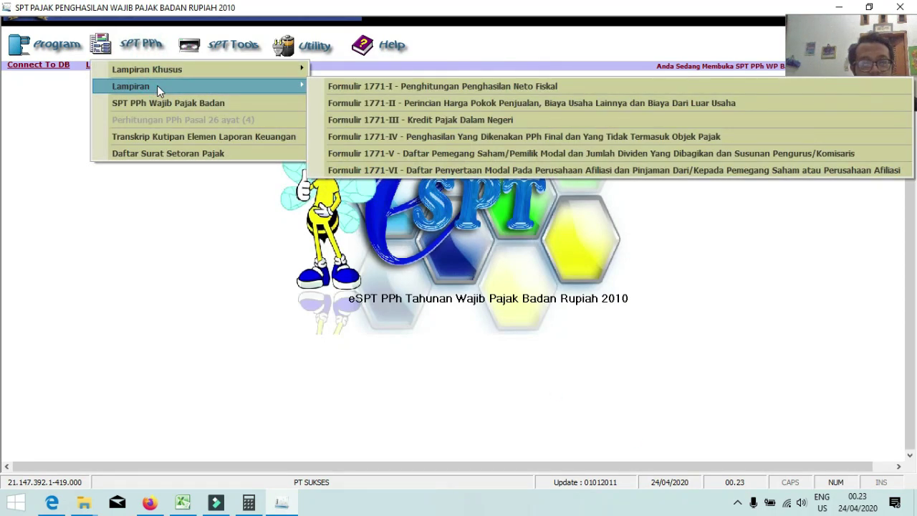
pyautogui.click(453, 103)
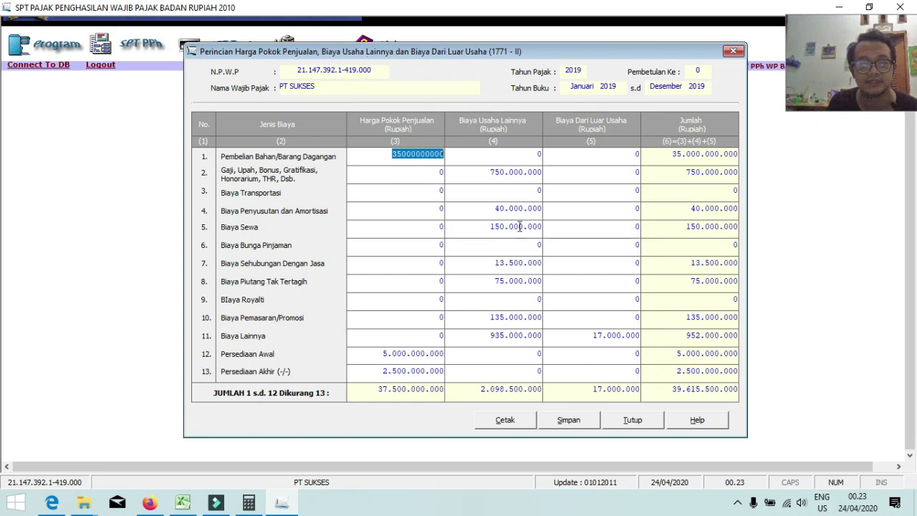
pyautogui.click(470, 185)
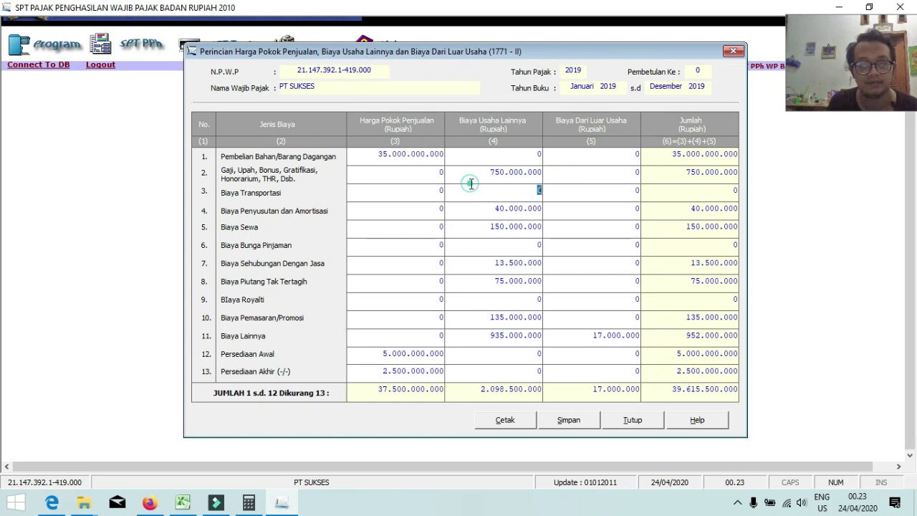
pyautogui.click(363, 152)
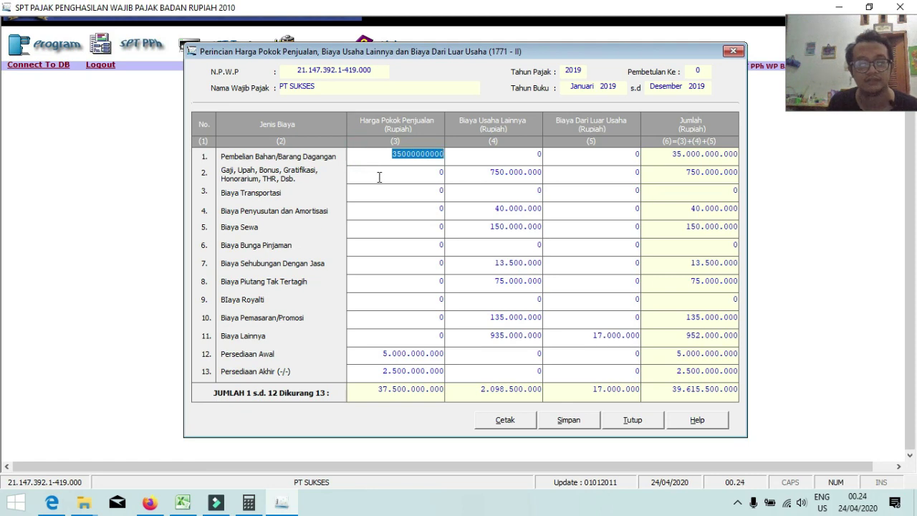
pyautogui.moveTo(361, 156); pyautogui.dragTo(429, 182)
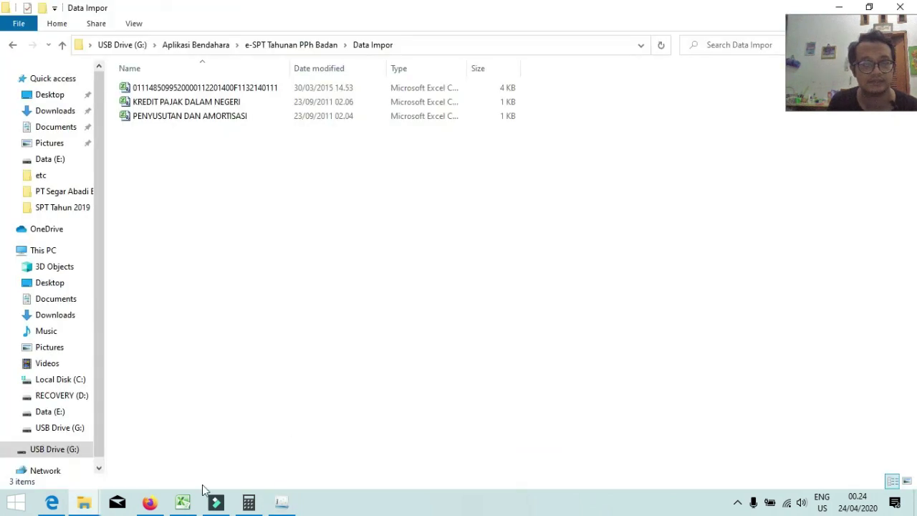
# - Switch to the Essay - Copy workbook in Excel and examine the Biaya Umum & Administrasi items on the RL Fiscal sheet
pyautogui.click(183, 501)
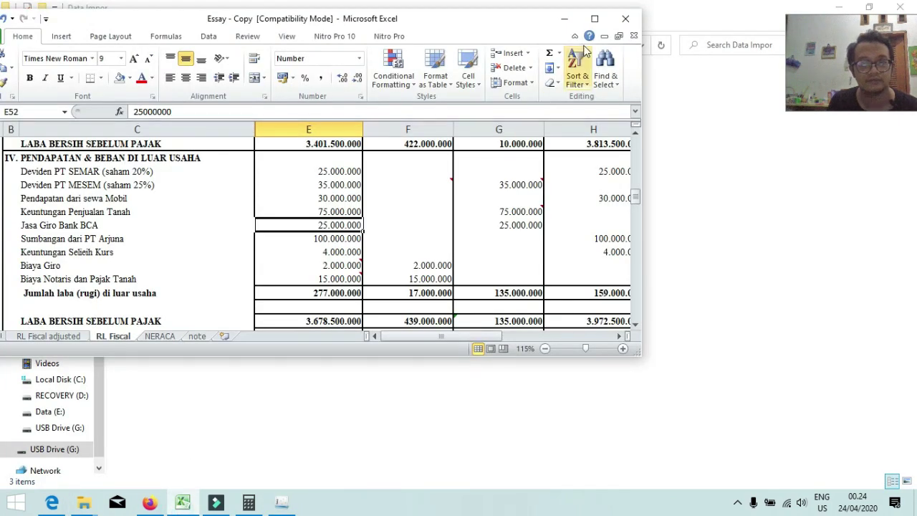
pyautogui.click(593, 18)
pyautogui.scroll(9, 316, 280)
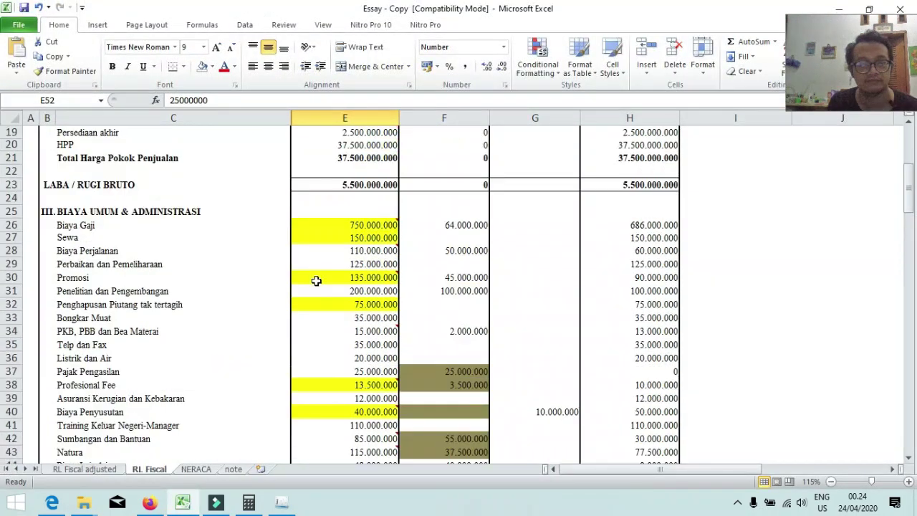
pyautogui.scroll(6, 316, 280)
pyautogui.scroll(-7, 316, 280)
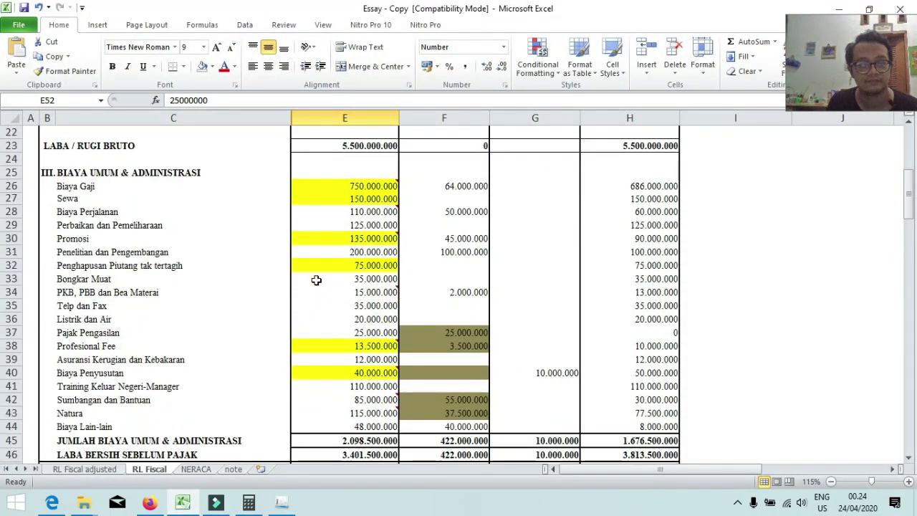
pyautogui.moveTo(75, 198); pyautogui.dragTo(107, 400)
pyautogui.click(119, 209)
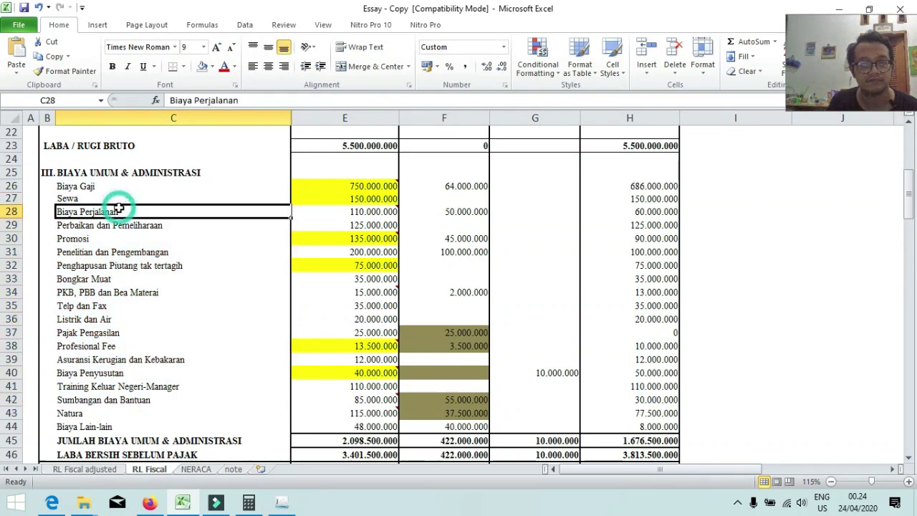
# - Return to Formulir 1771-II in eSPT and check the Biaya Usaha Lainnya amounts for Biaya Sewa and Biaya Penyusutan dan Amortisasi
pyautogui.hotkey('alt', 'Tab')
pyautogui.hotkey('alt', 'Tab')
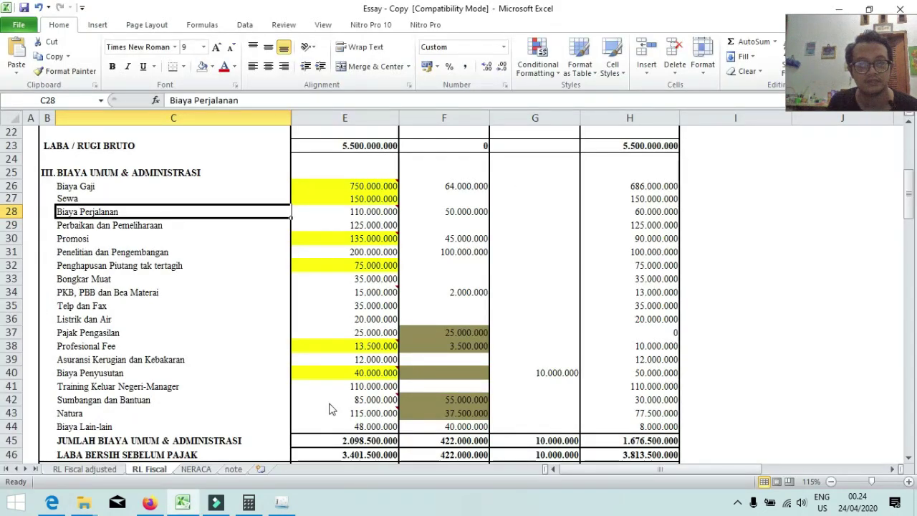
pyautogui.hotkey('alt', 'Tab')
pyautogui.click(281, 502)
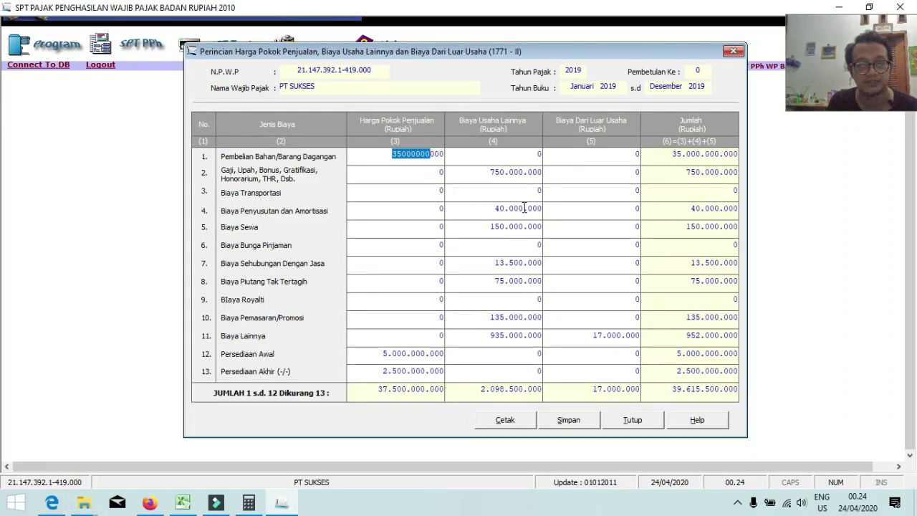
pyautogui.hotkey('alt', 'Tab')
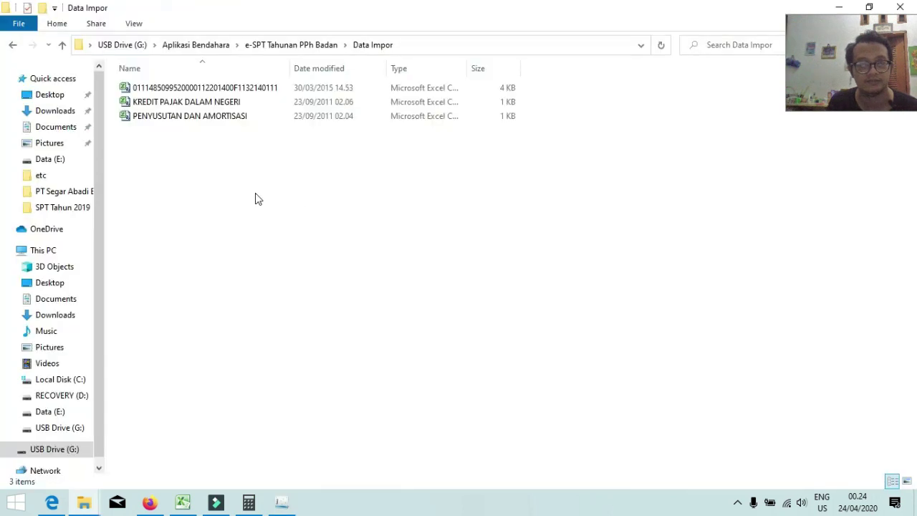
pyautogui.hotkey('alt', 'Tab')
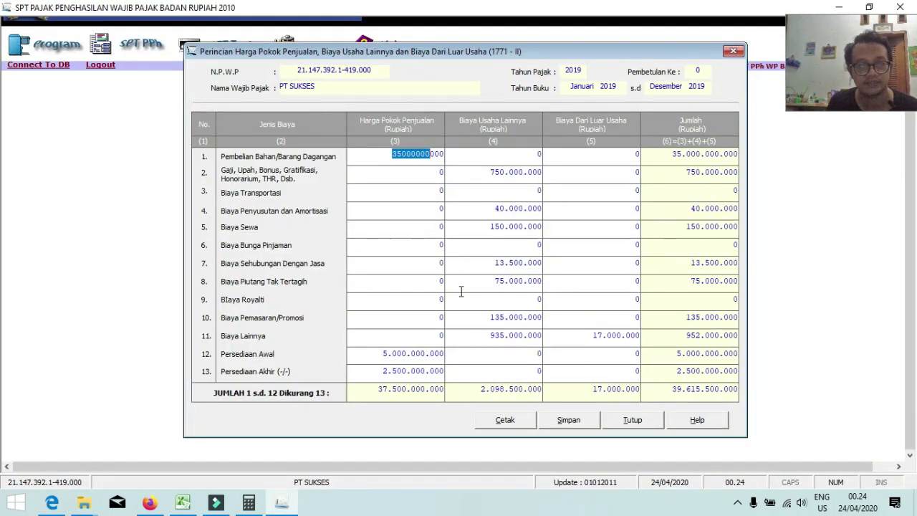
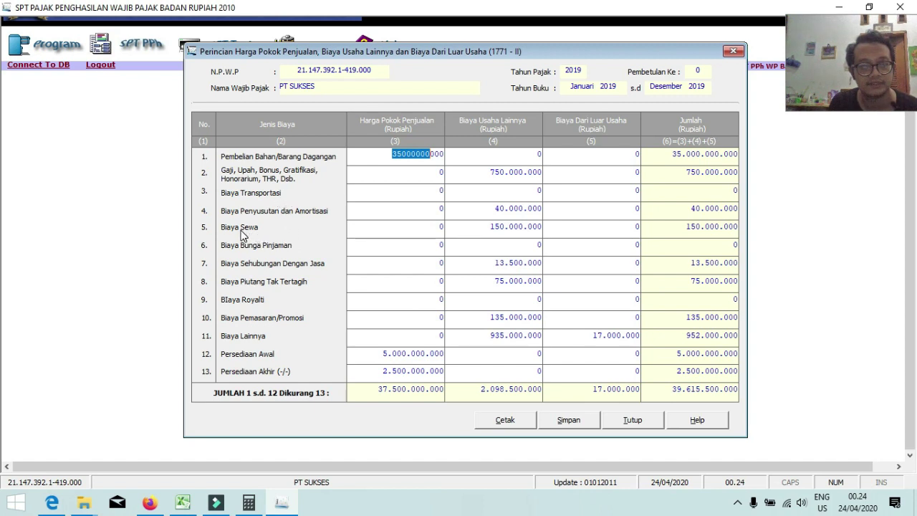
pyautogui.click(513, 231)
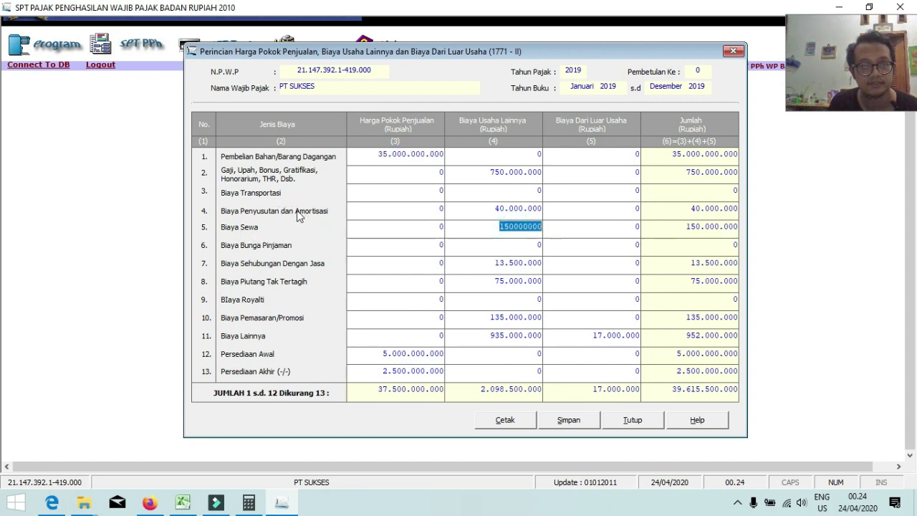
pyautogui.click(473, 209)
# - Compare the Sewa and Biaya Gaji amounts on Excel's RL Fiscal sheet with the entries in eSPT's Formulir 1771-II
pyautogui.click(182, 503)
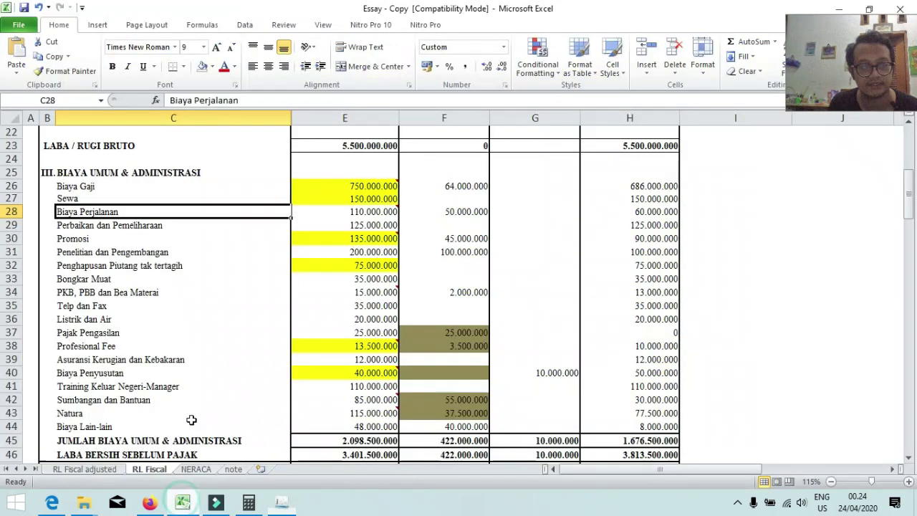
pyautogui.click(116, 201)
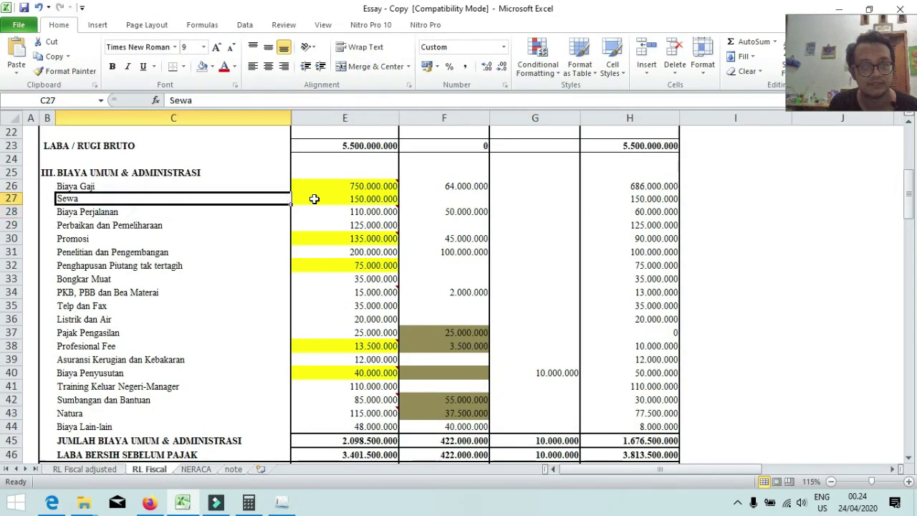
pyautogui.click(315, 199)
pyautogui.click(358, 185)
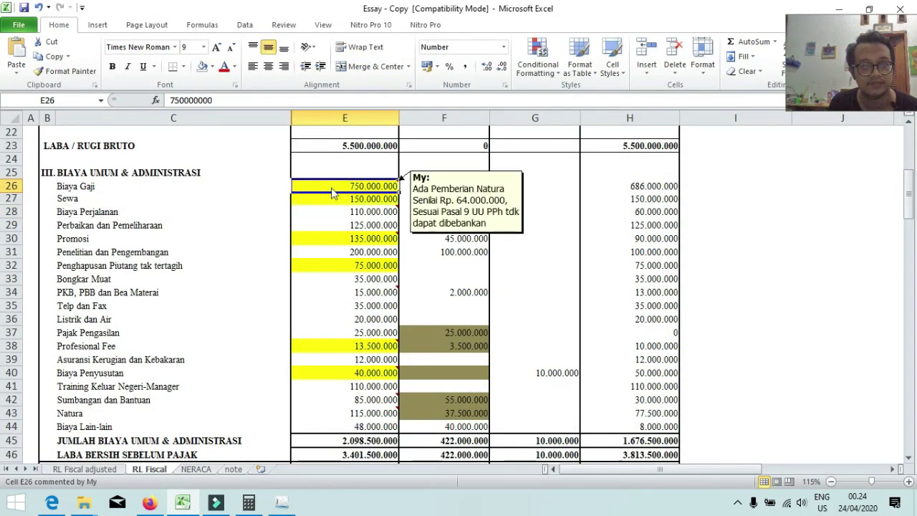
pyautogui.hotkey('alt', 'Tab')
pyautogui.click(362, 156)
pyautogui.hotkey('alt', 'Tab')
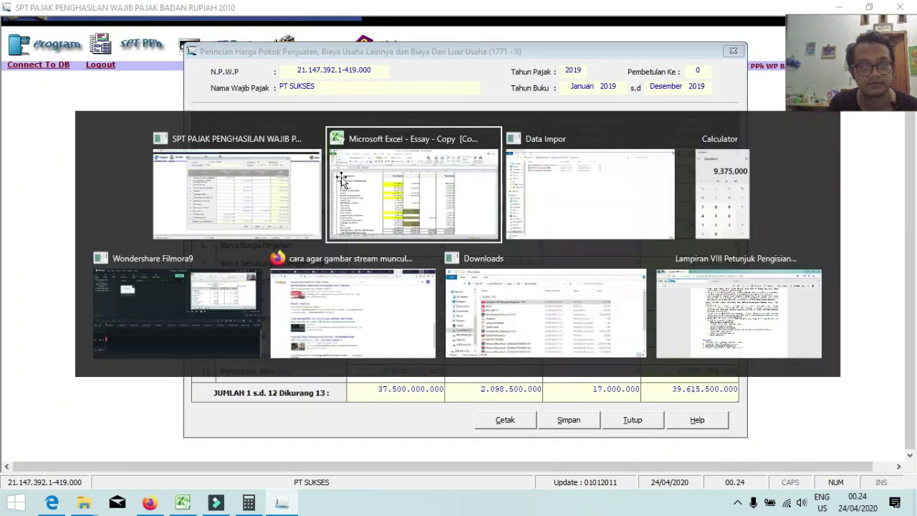
pyautogui.hotkey('alt', 'Tab')
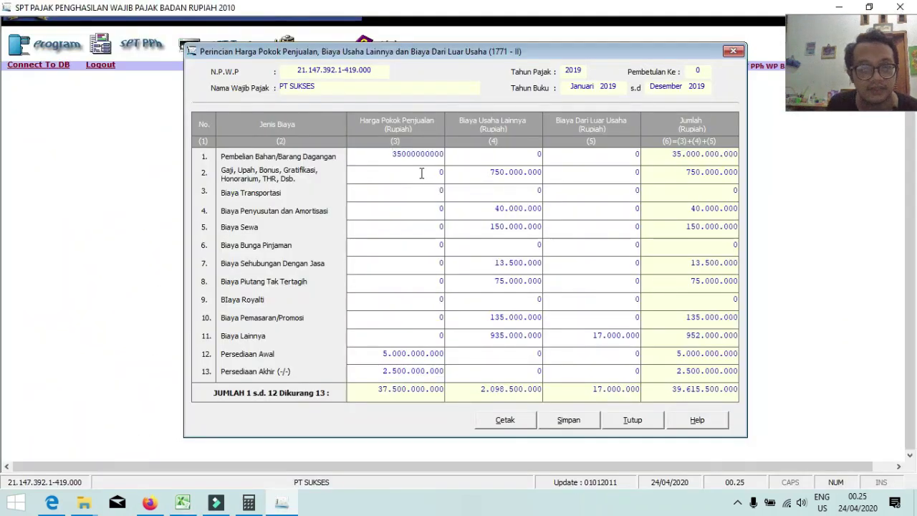
# - Check Formulir 1771-II against the RL Fiscal sheet in Excel and fill the Pembelian amount in cell E16 with yellow
pyautogui.click(418, 311)
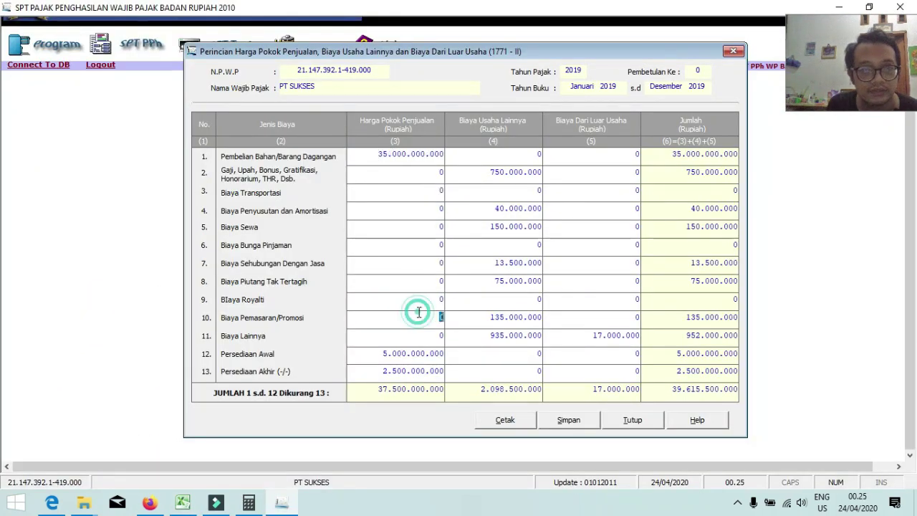
pyautogui.click(477, 171)
pyautogui.hotkey('alt', 'Tab')
pyautogui.scroll(2, 332, 313)
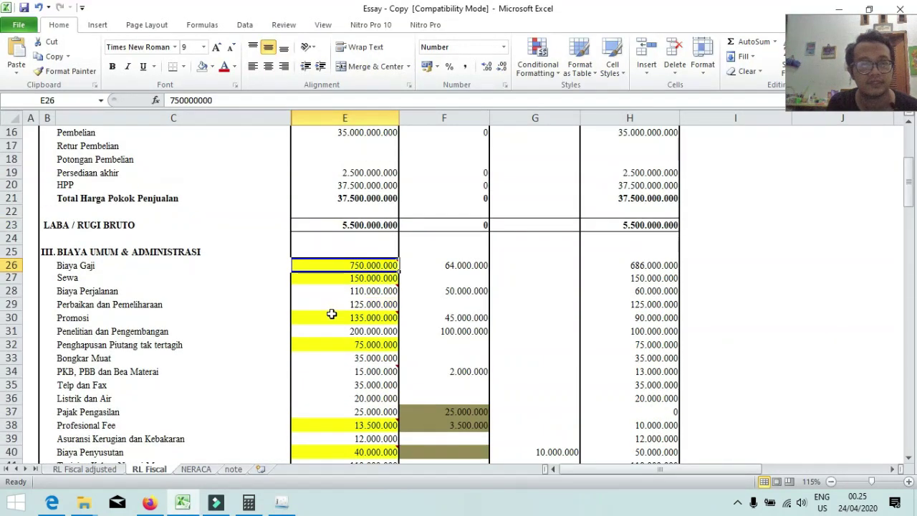
pyautogui.scroll(1, 112, 160)
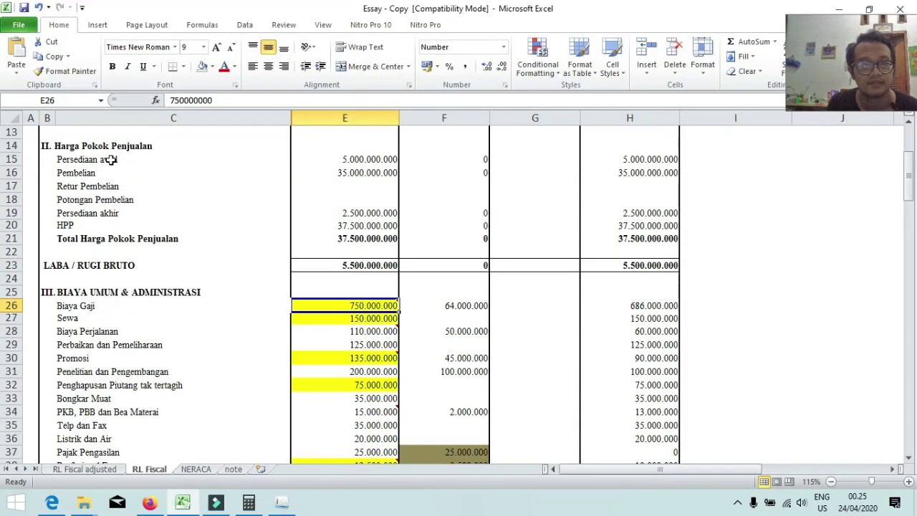
pyautogui.click(359, 175)
pyautogui.hotkey('alt', 'Tab')
pyautogui.hotkey('alt', 'Tab')
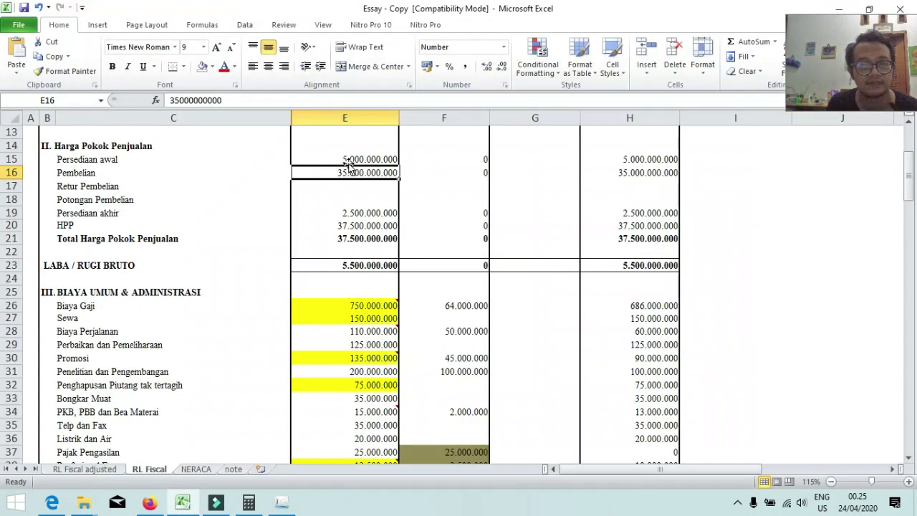
pyautogui.click(212, 66)
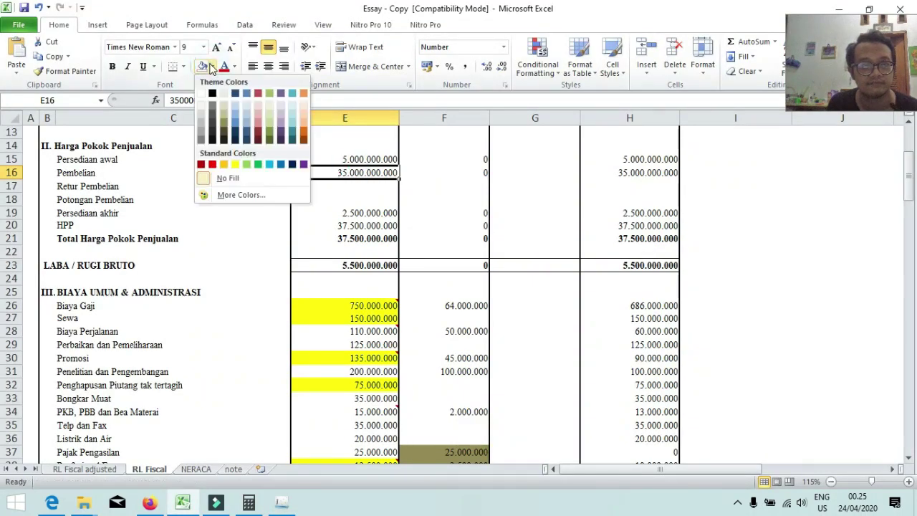
pyautogui.moveTo(417, 279); pyautogui.dragTo(423, 286)
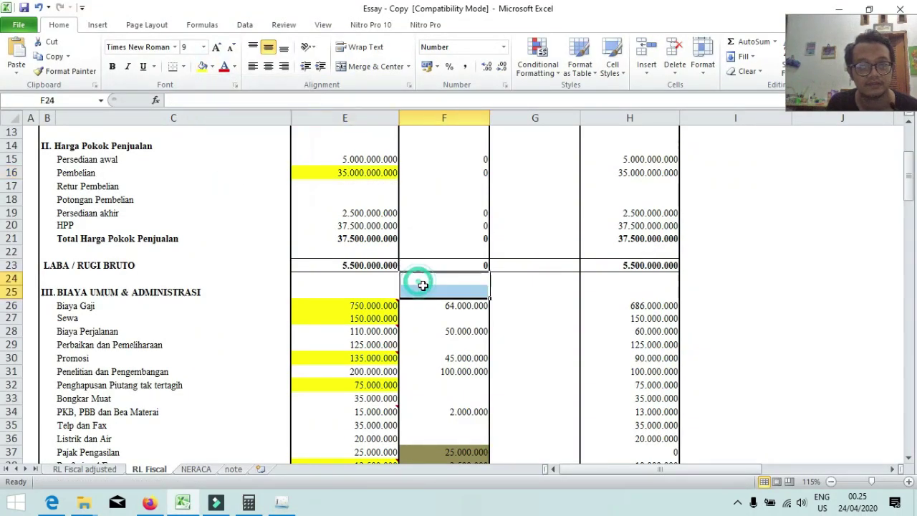
# - Compare the Promosi amount on the RL Fiscal sheet with Biaya Pemasaran/Promosi in eSPT's Formulir 1771-II
pyautogui.scroll(-2, 422, 286)
pyautogui.moveTo(363, 280)
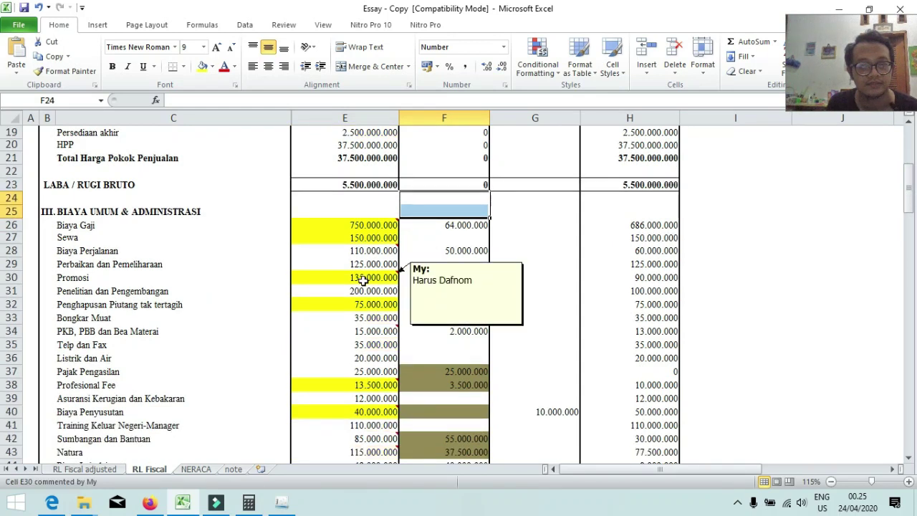
pyautogui.hotkey('alt', 'Tab')
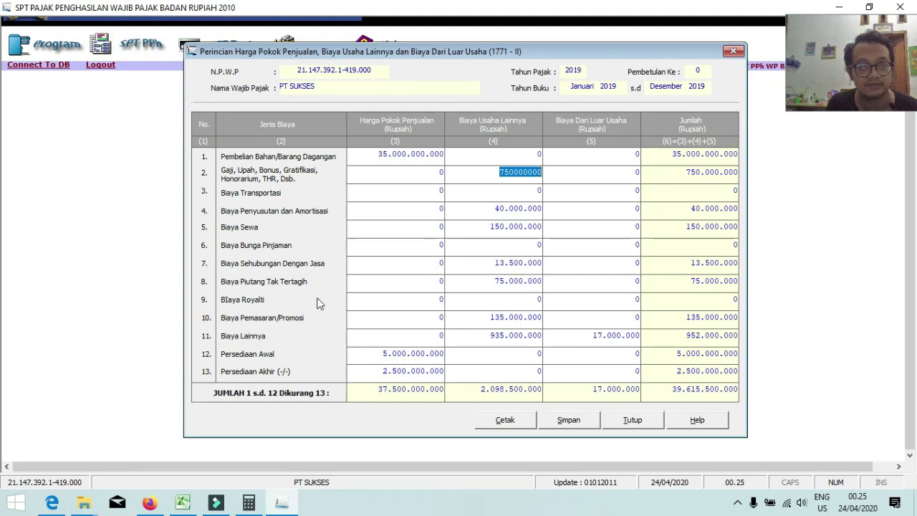
pyautogui.click(475, 317)
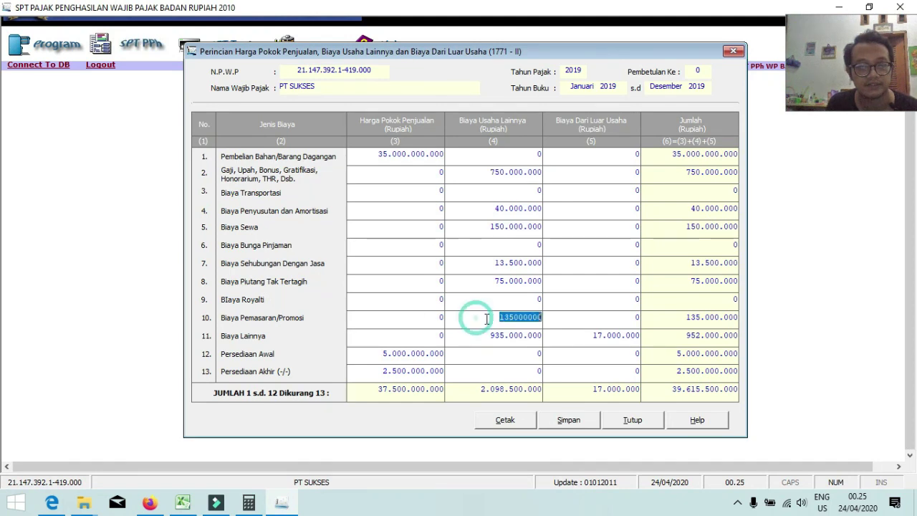
# - Compare Penghapusan Piutang tak tertagih in Excel's cell E32 with the Biaya Piutang Tak Tertagih entry in Formulir 1771-II
pyautogui.hotkey('alt', 'Tab')
pyautogui.scroll(-1, 333, 313)
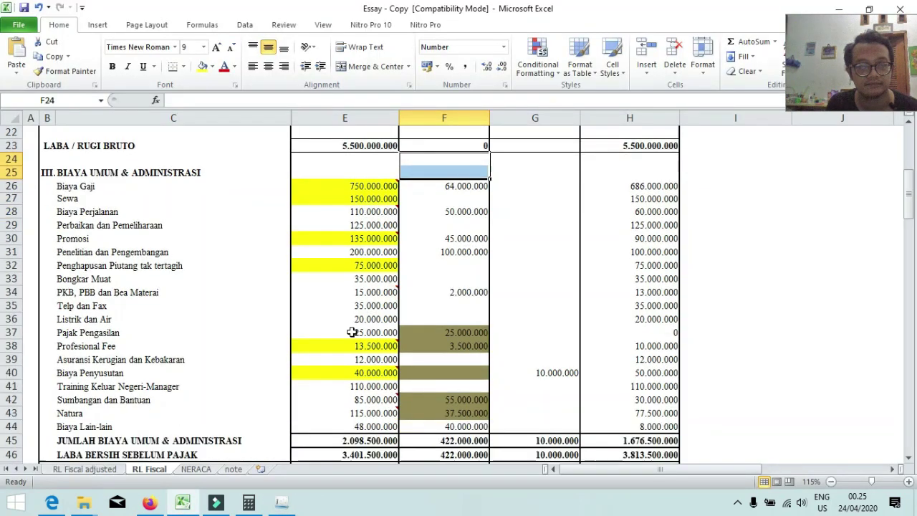
pyautogui.click(338, 261)
pyautogui.scroll(-1, 338, 268)
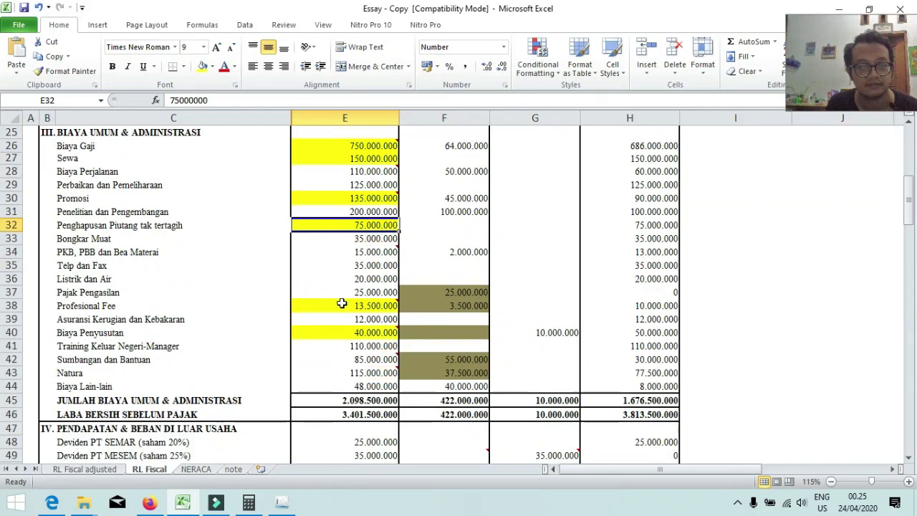
pyautogui.hotkey('alt', 'Tab')
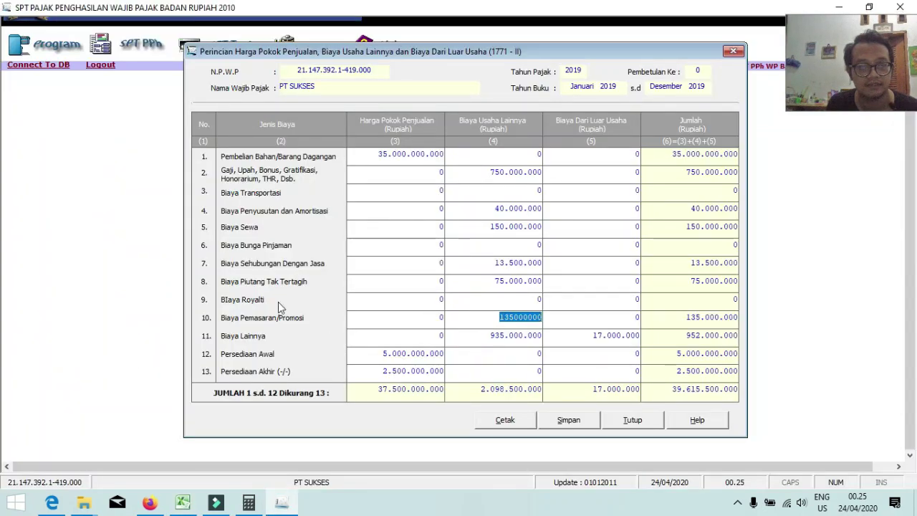
pyautogui.click(517, 282)
pyautogui.hotkey('alt', 'Tab')
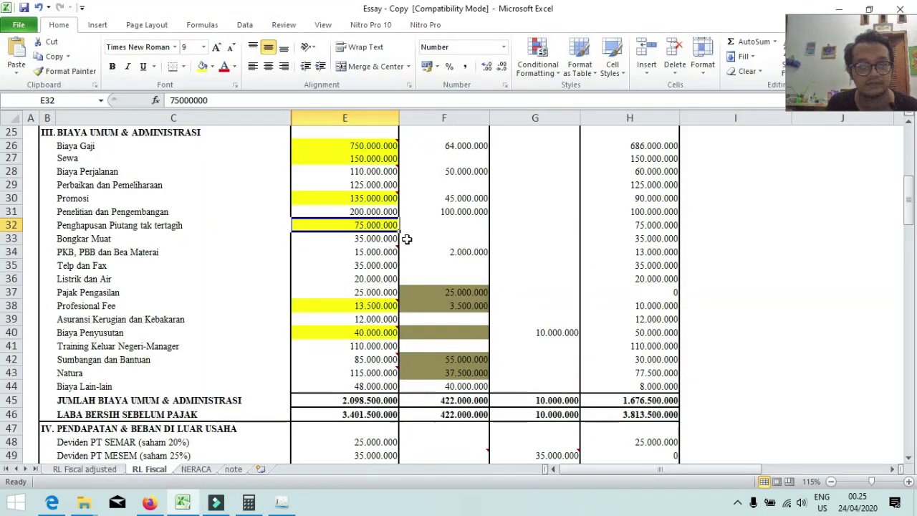
pyautogui.hotkey('alt', 'Tab')
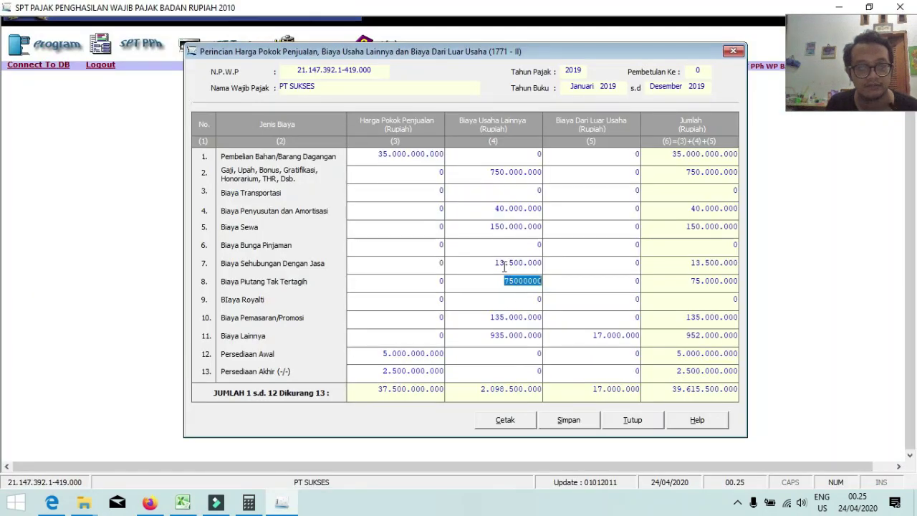
# - Compare the Profesional Fee amount in Excel's cell E38 with Biaya Sehubungan Dengan Jasa in eSPT's Formulir 1771-II
pyautogui.hotkey('alt', 'Tab')
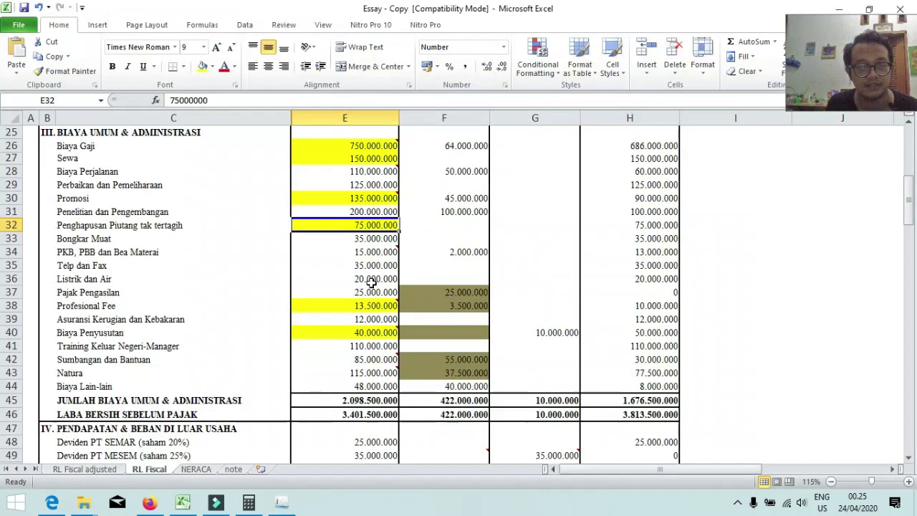
pyautogui.click(106, 306)
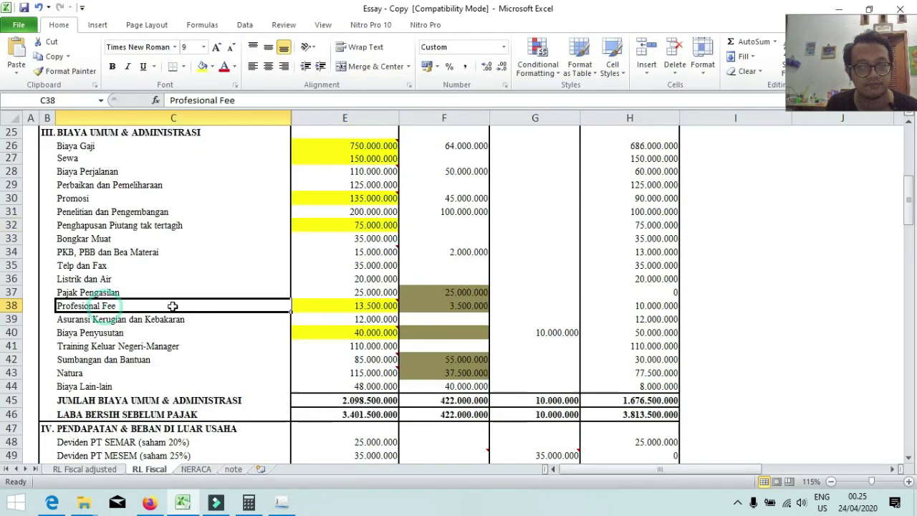
pyautogui.click(363, 305)
pyautogui.hotkey('alt', 'Tab')
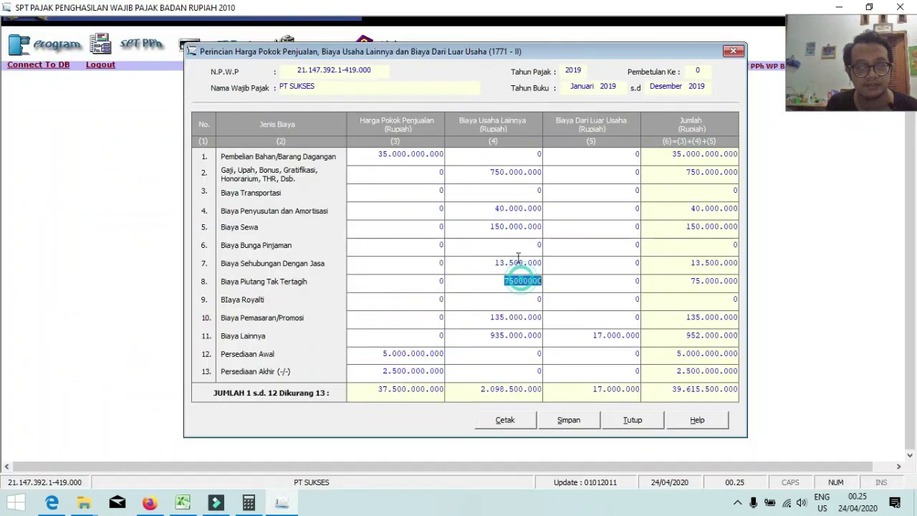
pyautogui.hotkey('alt', 'Tab')
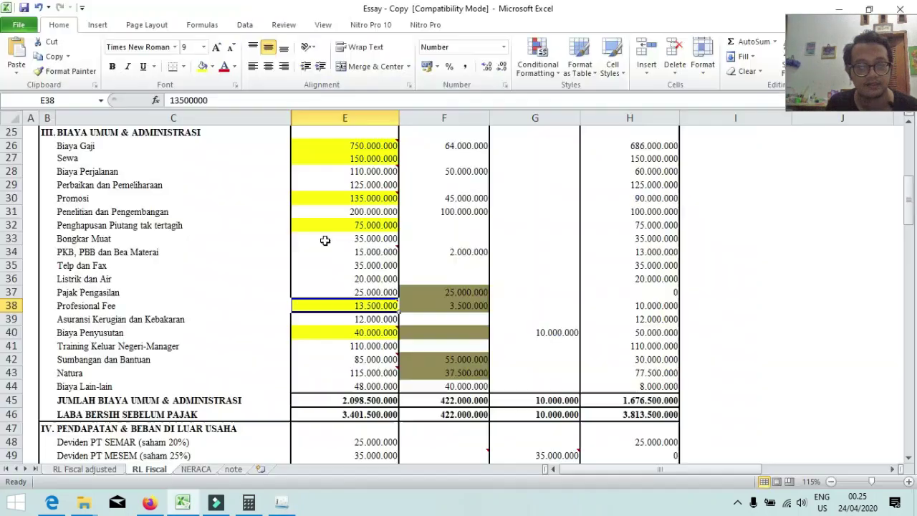
# - Review the highlighted Biaya Gaji and Sewa amounts in cells E26 and E27 of the RL Fiscal sheet
pyautogui.click(344, 157)
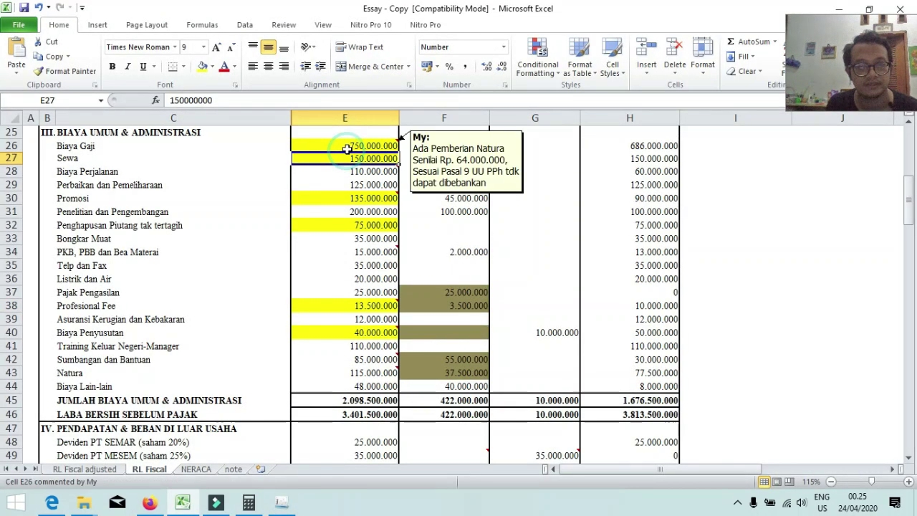
pyautogui.click(347, 146)
pyautogui.click(342, 157)
pyautogui.scroll(1, 334, 195)
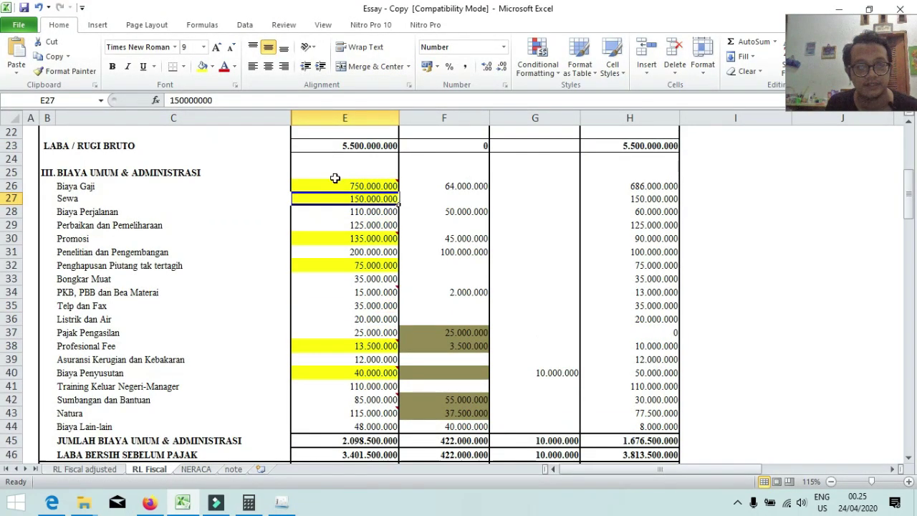
# - Compare Jumlah Biaya Umum & Administrasi in Excel's cell E45 with the Biaya Usaha Lainnya column total in Formulir 1771-II
pyautogui.hotkey('alt', 'Tab')
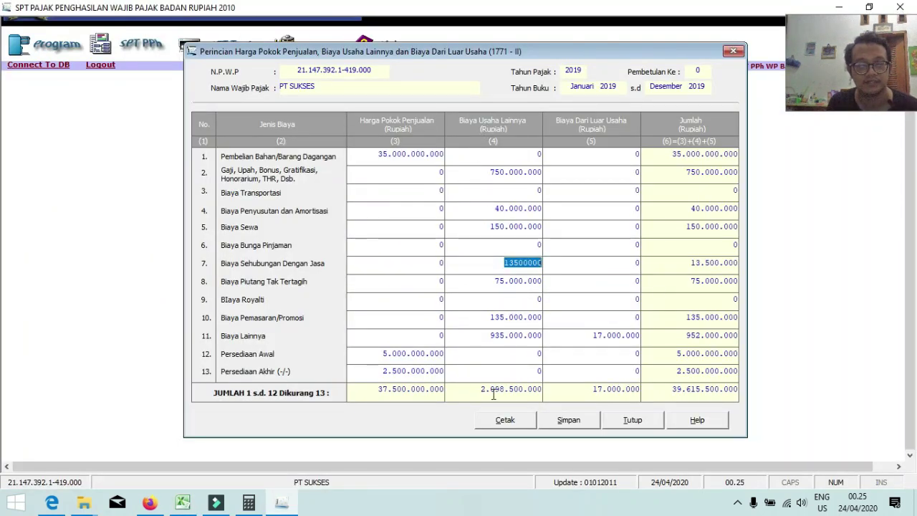
pyautogui.hotkey('alt', 'Tab')
pyautogui.scroll(-1, 326, 458)
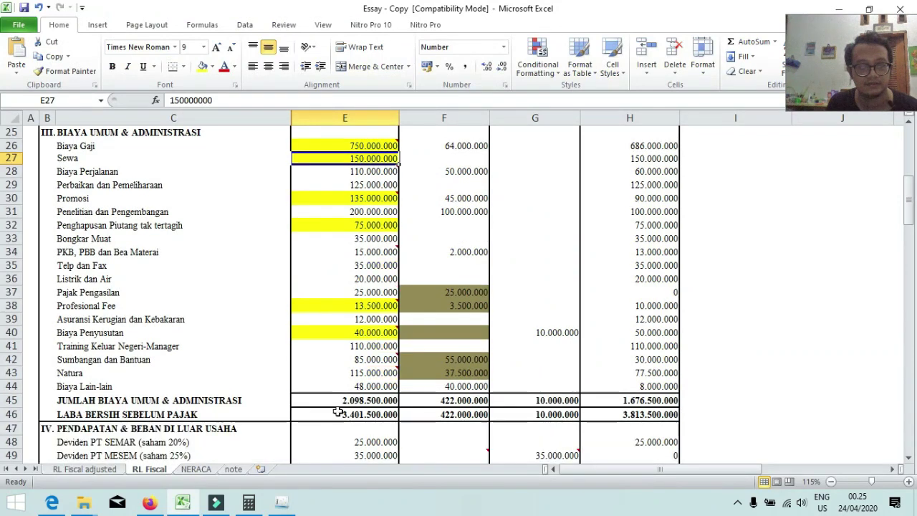
pyautogui.click(354, 401)
pyautogui.hotkey('alt', 'Tab')
pyautogui.click(521, 391)
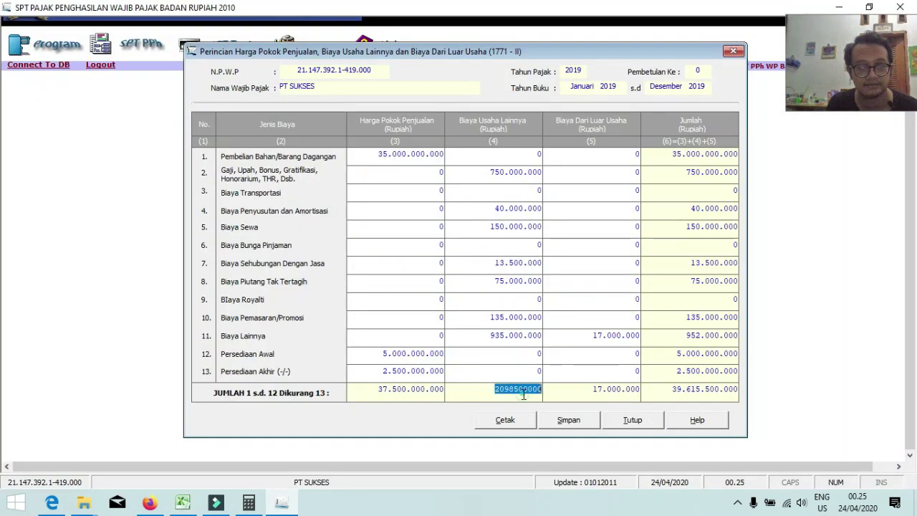
# - Review the highlighted cost cells in Excel, then check the Biaya Lainnya amount under Biaya Usaha Lainnya in eSPT
pyautogui.hotkey('alt', 'Tab')
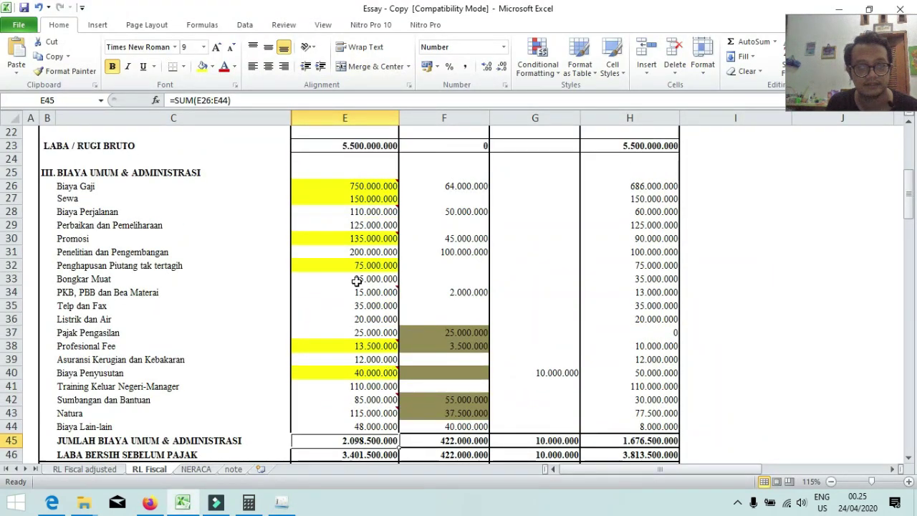
pyautogui.click(346, 185)
pyautogui.hotkey('alt', 'Tab')
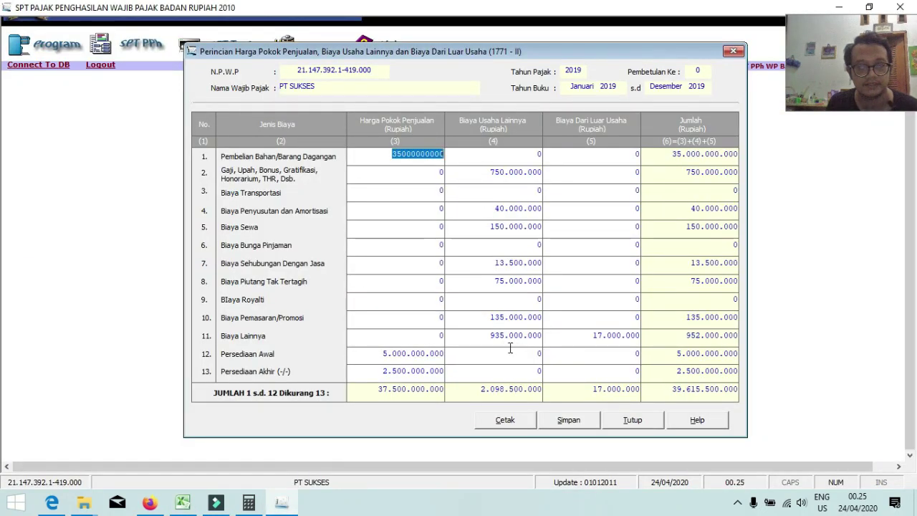
pyautogui.press('Tab')
pyautogui.click(468, 343)
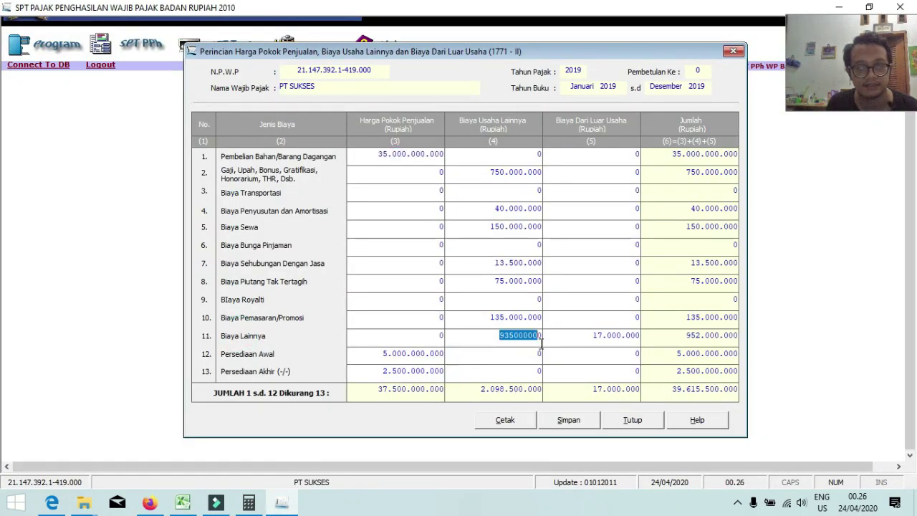
# - Sum the unhighlighted Biaya Umum & Administrasi amounts in E28:E44 by selecting them together, and compare the sum with Biaya Lainnya in Formulir 1771-II
pyautogui.hotkey('alt', 'Tab')
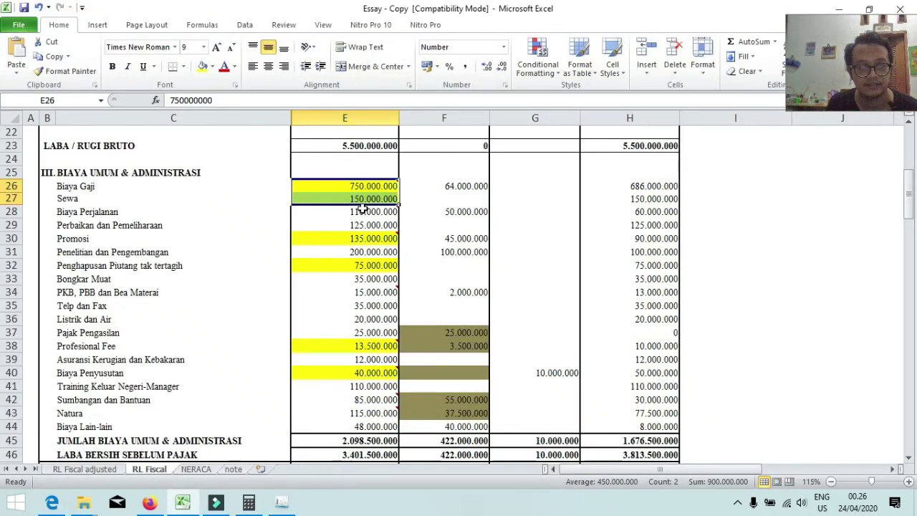
pyautogui.click(366, 211)
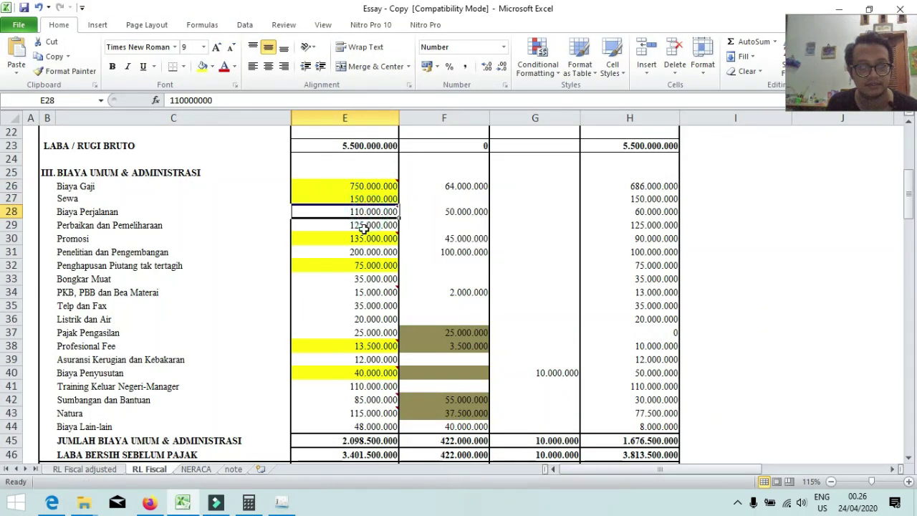
pyautogui.keyDown('ctrl'); pyautogui.click(363, 225); pyautogui.keyUp('ctrl')
pyautogui.keyDown('ctrl'); pyautogui.click(364, 251); pyautogui.keyUp('ctrl')
pyautogui.keyDown('ctrl'); pyautogui.click(376, 278); pyautogui.keyUp('ctrl')
pyautogui.keyDown('ctrl'); pyautogui.click(376, 292); pyautogui.keyUp('ctrl')
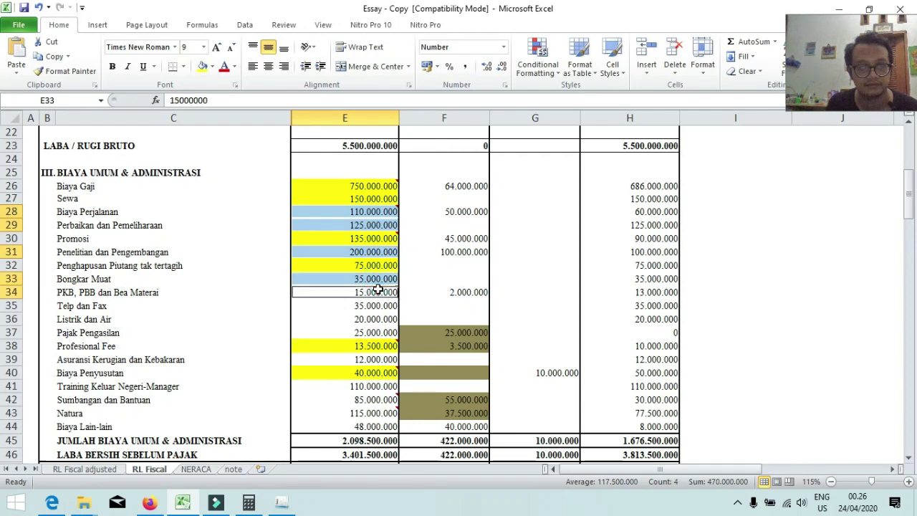
pyautogui.keyDown('ctrl'); pyautogui.click(376, 306); pyautogui.keyUp('ctrl')
pyautogui.keyDown('ctrl'); pyautogui.click(376, 319); pyautogui.keyUp('ctrl')
pyautogui.keyDown('ctrl'); pyautogui.click(373, 332); pyautogui.keyUp('ctrl')
pyautogui.keyDown('ctrl'); pyautogui.click(373, 358); pyautogui.keyUp('ctrl')
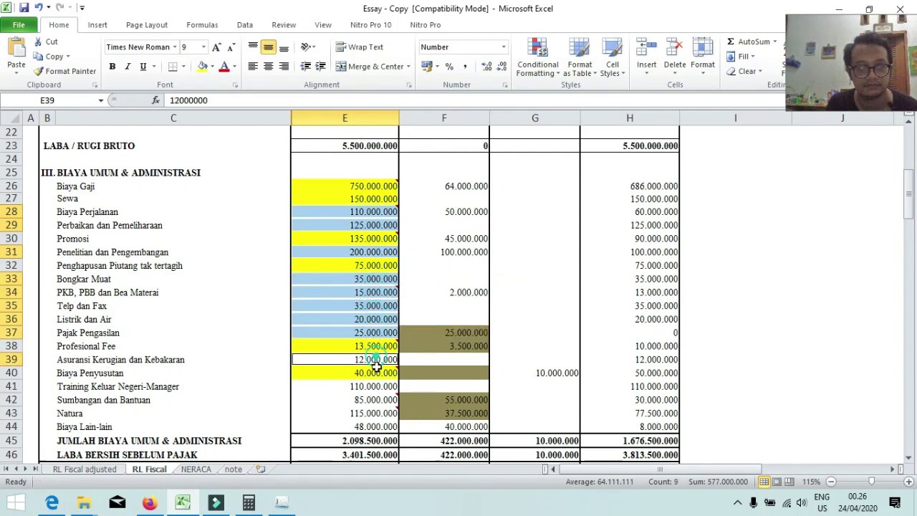
pyautogui.keyDown('ctrl'); pyautogui.click(373, 386); pyautogui.keyUp('ctrl')
pyautogui.keyDown('ctrl'); pyautogui.click(374, 400); pyautogui.keyUp('ctrl')
pyautogui.keyDown('ctrl'); pyautogui.click(375, 413); pyautogui.keyUp('ctrl')
pyautogui.keyDown('ctrl'); pyautogui.click(373, 426); pyautogui.keyUp('ctrl')
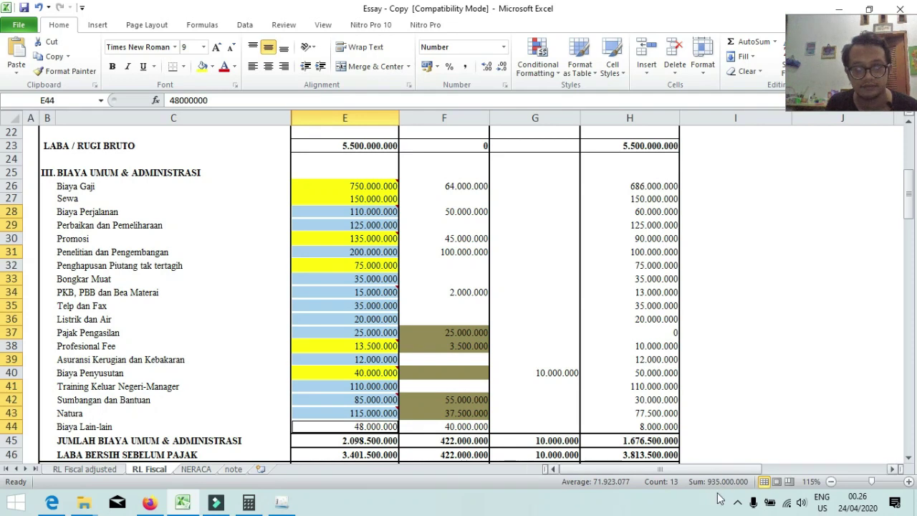
pyautogui.hotkey('alt', 'Tab')
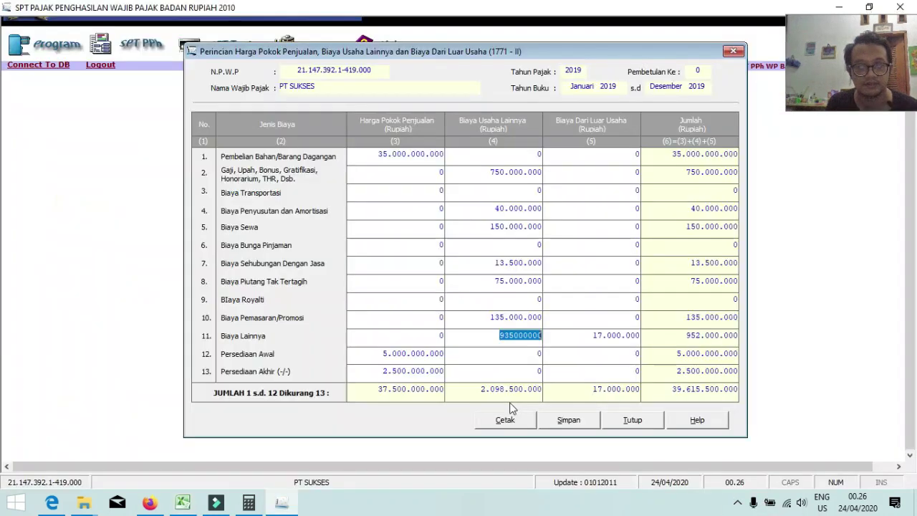
pyautogui.click(536, 391)
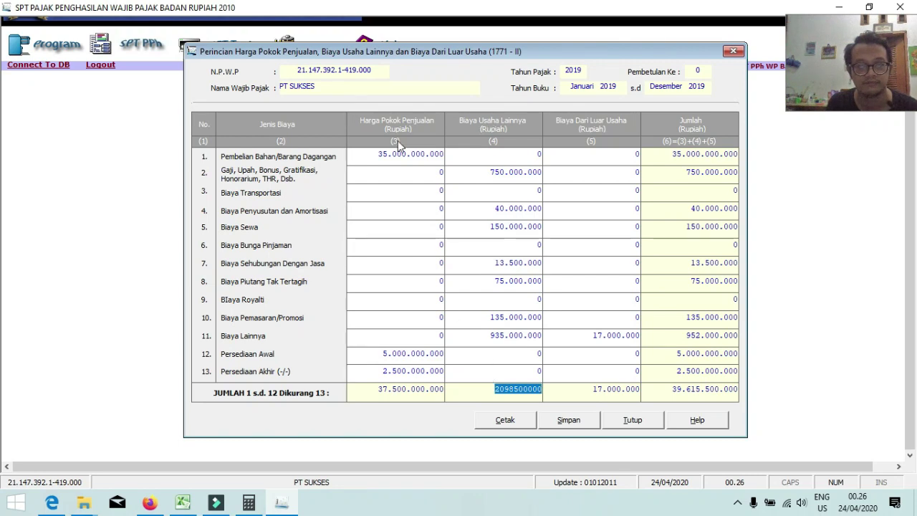
# - Compare the inventory amounts and Total Harga Pokok Penjualan on the RL Fiscal sheet with the Harga Pokok Penjualan column in Formulir 1771-II
pyautogui.hotkey('alt', 'Tab')
pyautogui.scroll(5, 373, 134)
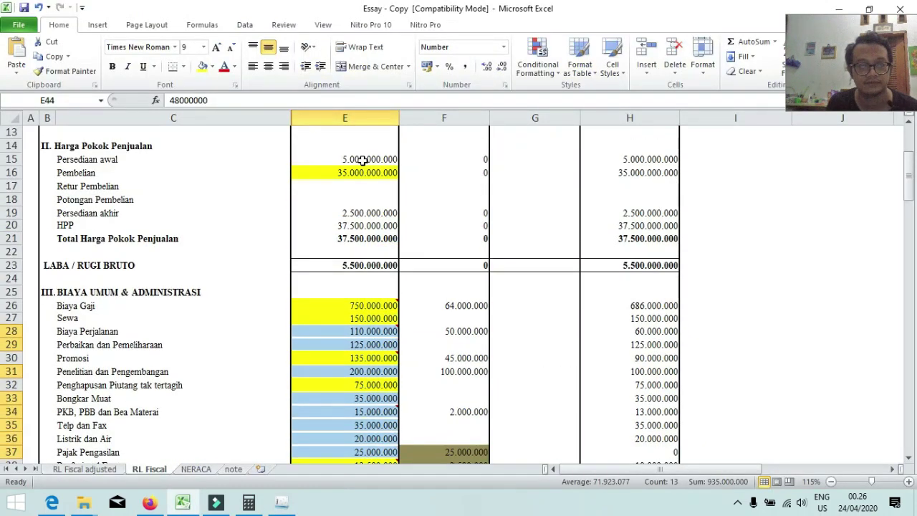
pyautogui.hotkey('alt', 'Tab')
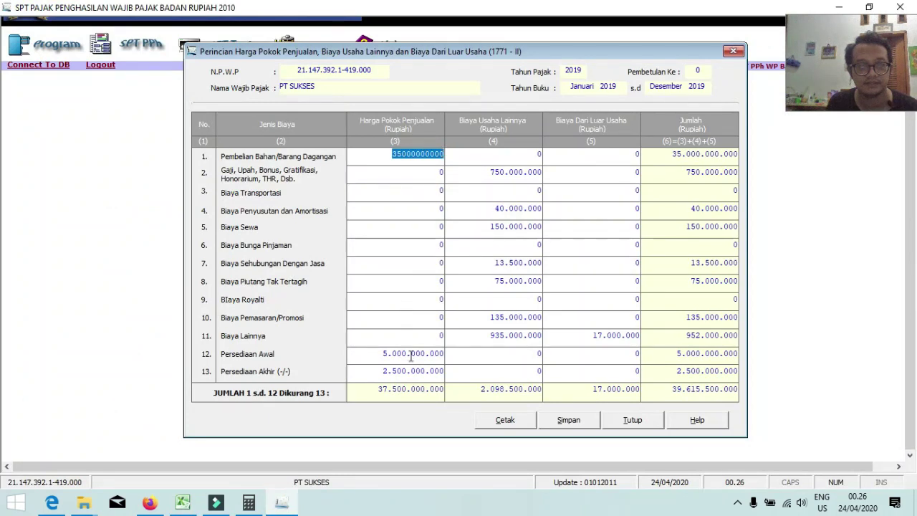
pyautogui.click(377, 391)
pyautogui.hotkey('alt', 'Tab')
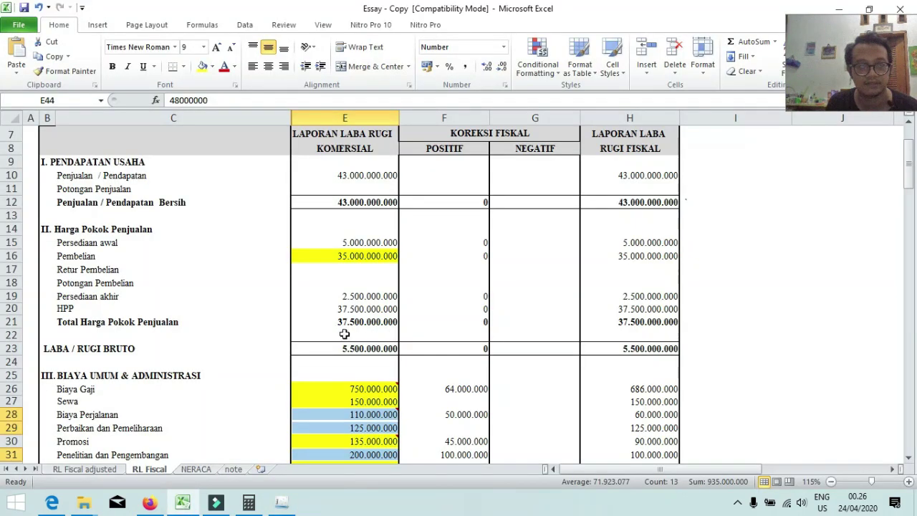
pyautogui.click(179, 326)
pyautogui.click(369, 321)
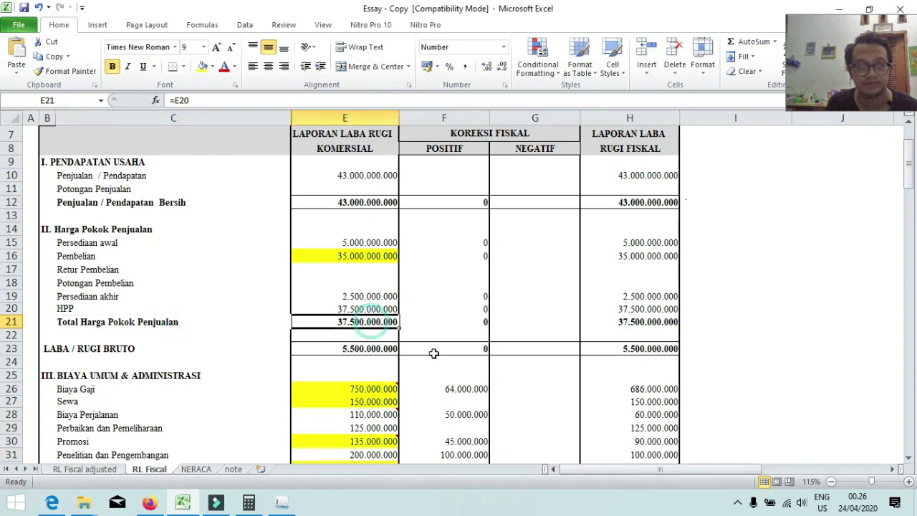
# - Review the Biaya Usaha Lainnya column total and the Biaya Lainnya amount and total under Biaya Dari Luar Usaha in Formulir 1771-II
pyautogui.hotkey('alt', 'Tab')
pyautogui.click(494, 393)
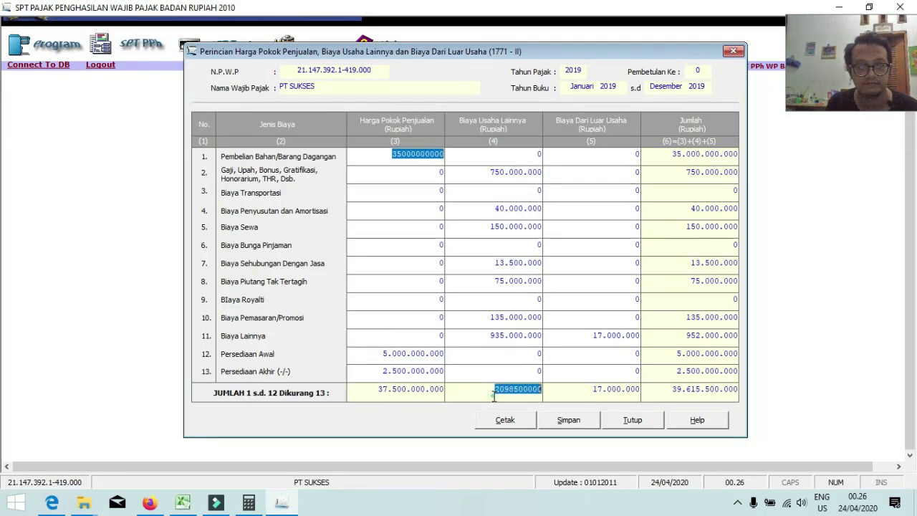
pyautogui.click(510, 174)
pyautogui.click(618, 337)
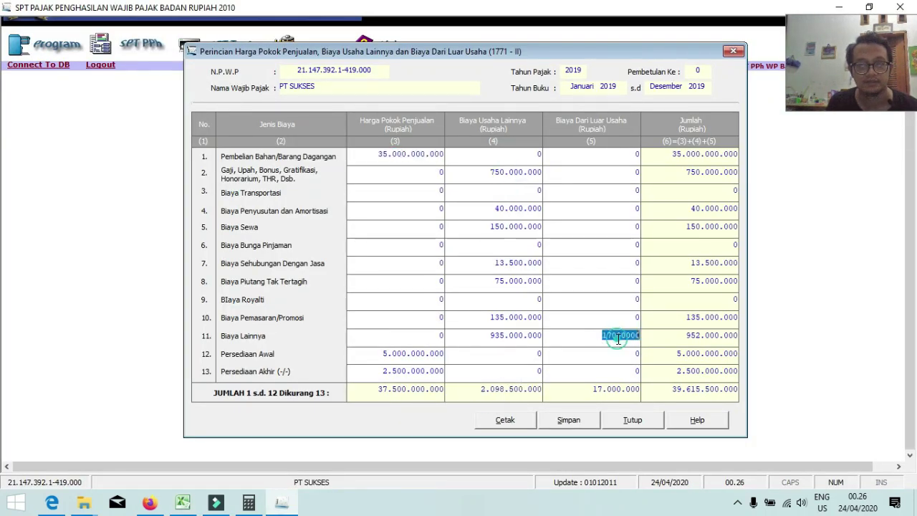
pyautogui.click(616, 390)
# - Locate Biaya Giro and Biaya Notaris dan Pajak Tanah on Excel's RL Fiscal sheet and sum their commercial amounts by selecting E55:E56
pyautogui.hotkey('alt', 'Tab')
pyautogui.scroll(-1, 293, 275)
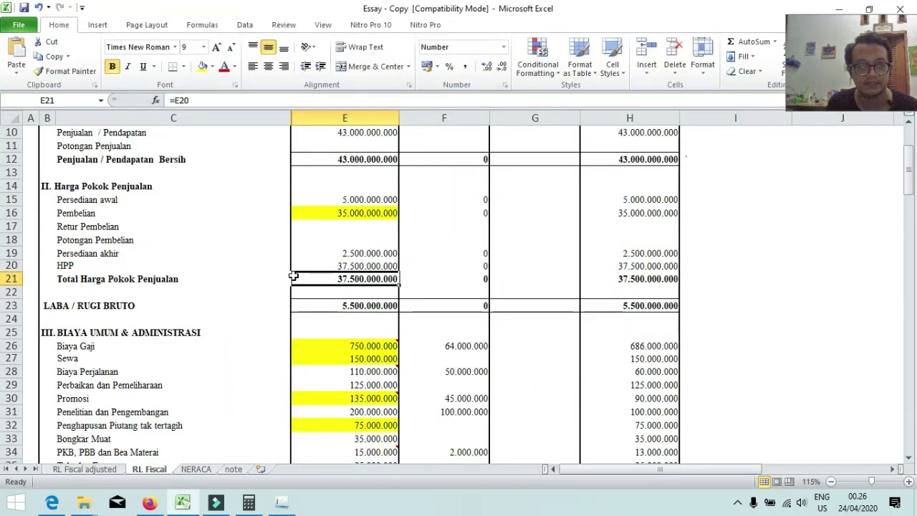
pyautogui.scroll(-10, 293, 276)
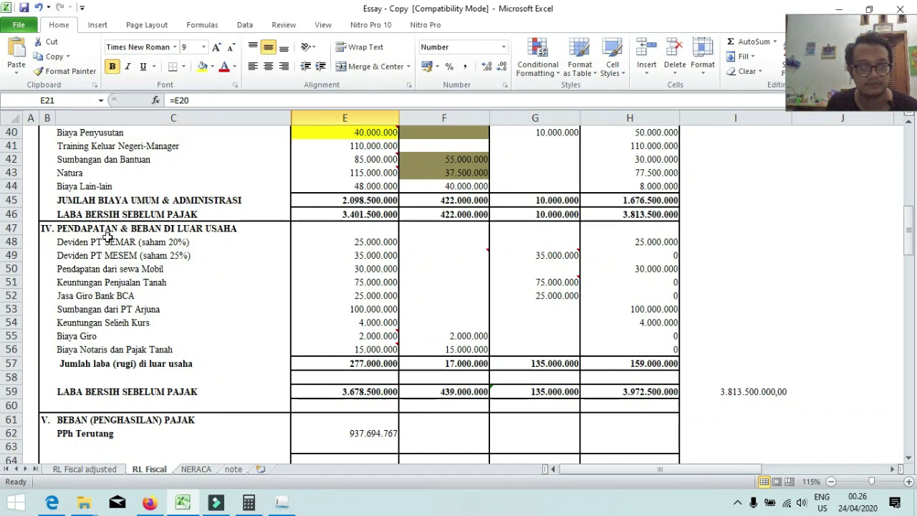
pyautogui.moveTo(106, 236); pyautogui.dragTo(85, 348)
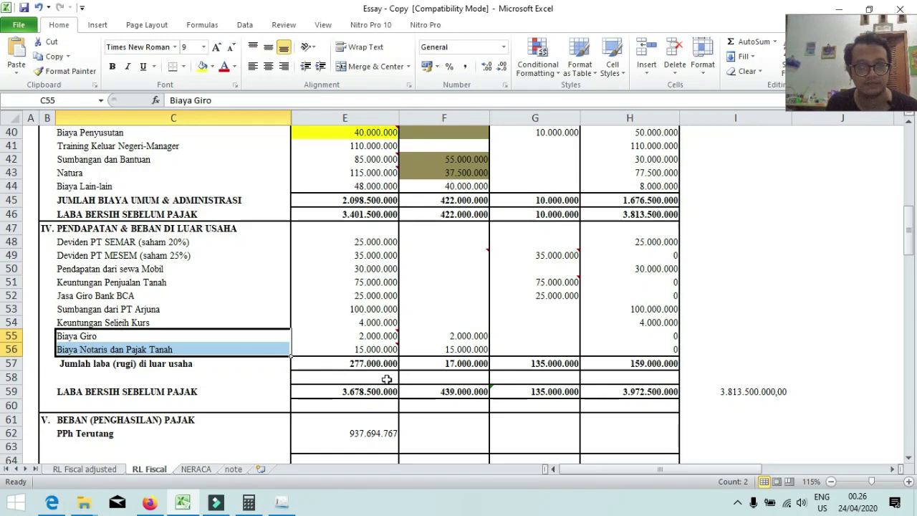
pyautogui.click(455, 340)
pyautogui.moveTo(370, 333); pyautogui.dragTo(387, 349)
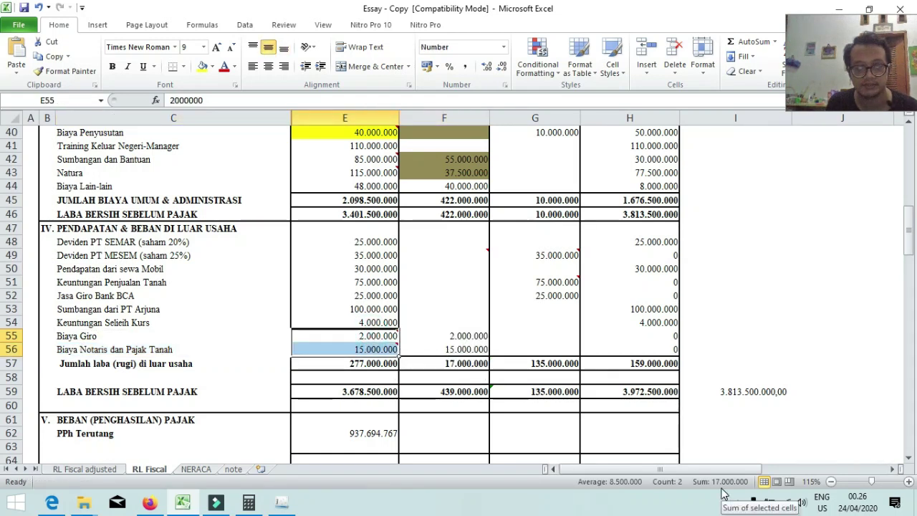
# - Compare the sum of E55:E56 in Excel with the Biaya Dari Luar Usaha column in Formulir 1771-II
pyautogui.hotkey('alt', 'Tab')
pyautogui.click(609, 334)
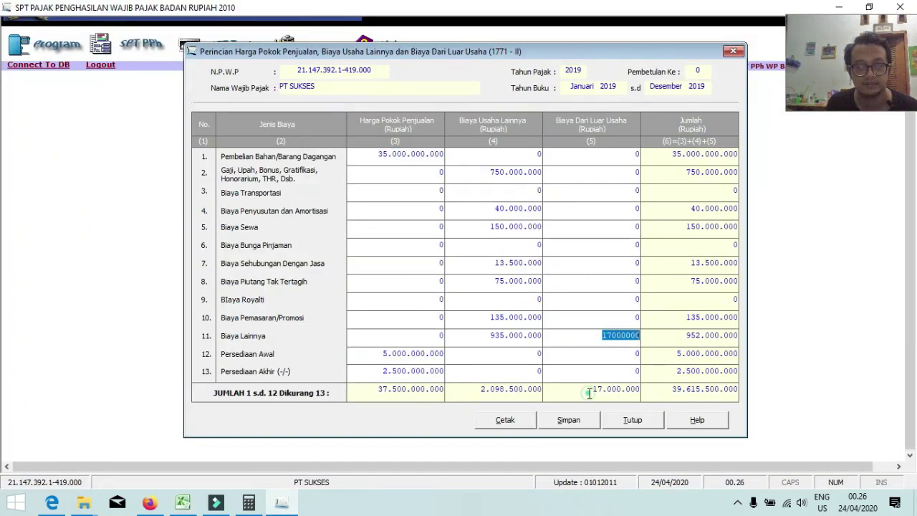
pyautogui.click(627, 391)
pyautogui.hotkey('alt', 'Tab')
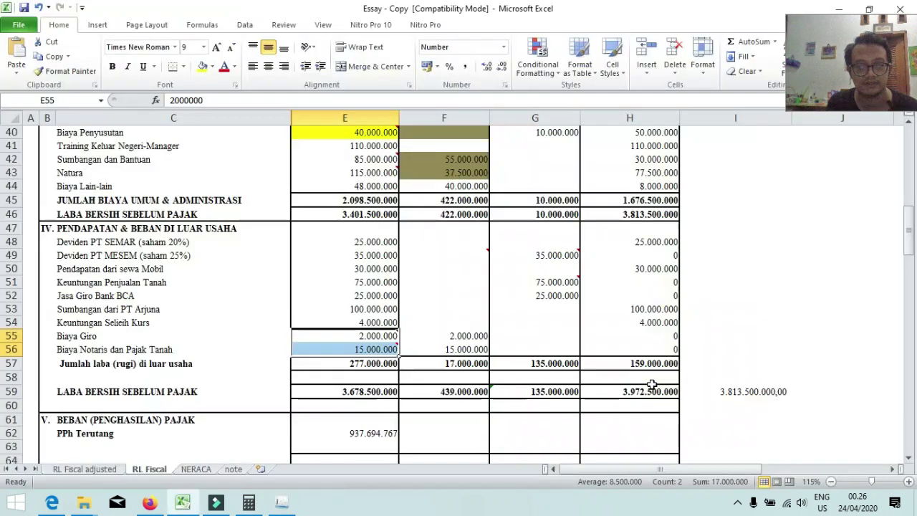
pyautogui.hotkey('alt', 'Tab')
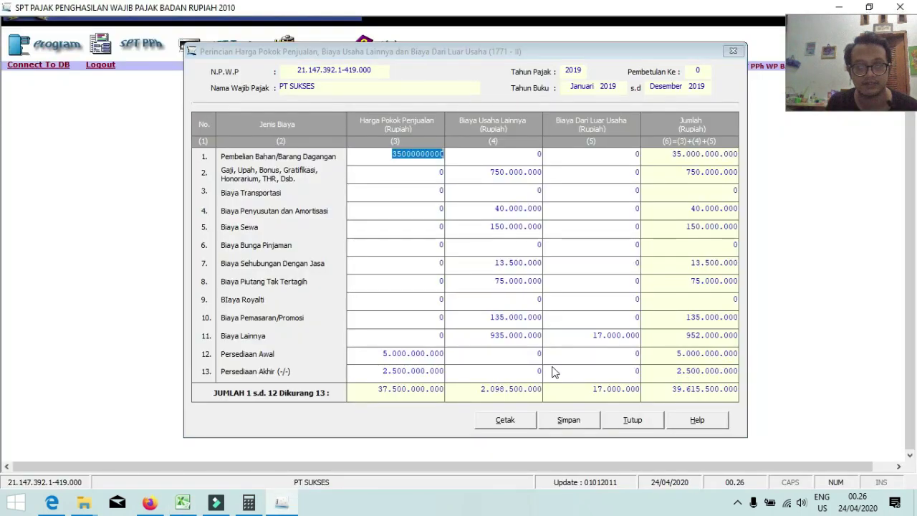
pyautogui.hotkey('alt', 'Tab')
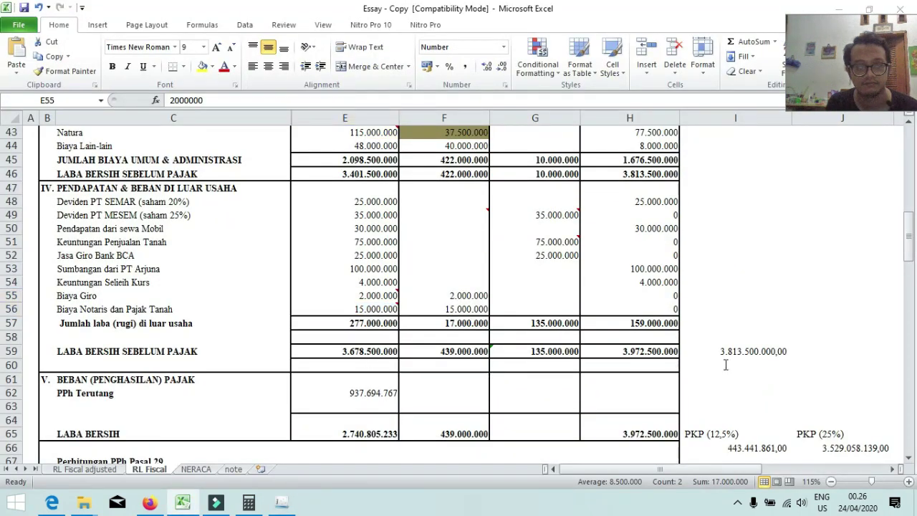
pyautogui.hotkey('alt', 'Tab')
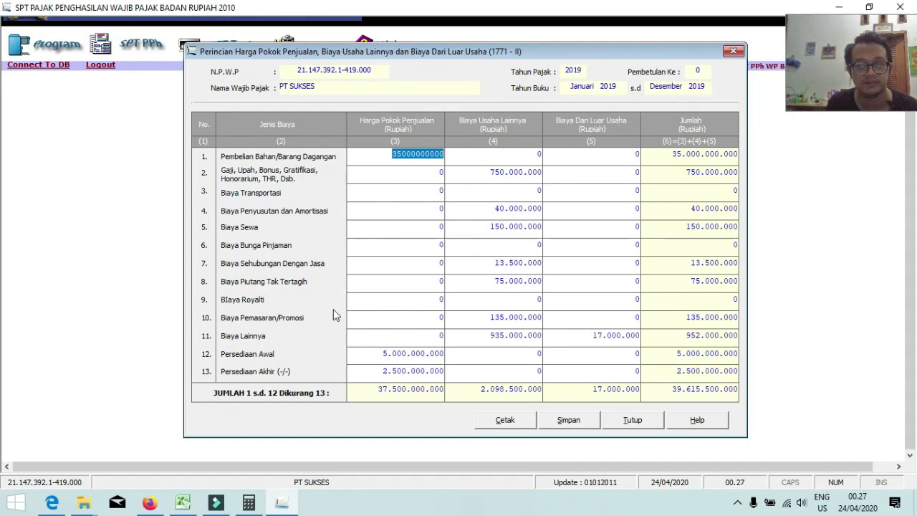
# - Close Formulir 1771-II without saving and open the Formulir 1771-I attachment for the fiscal net income calculation
pyautogui.click(629, 421)
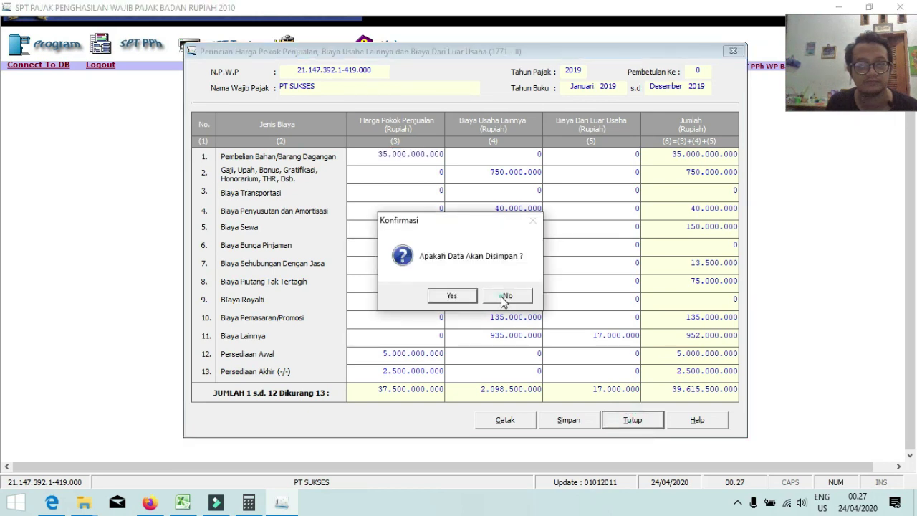
pyautogui.click(505, 296)
pyautogui.click(141, 49)
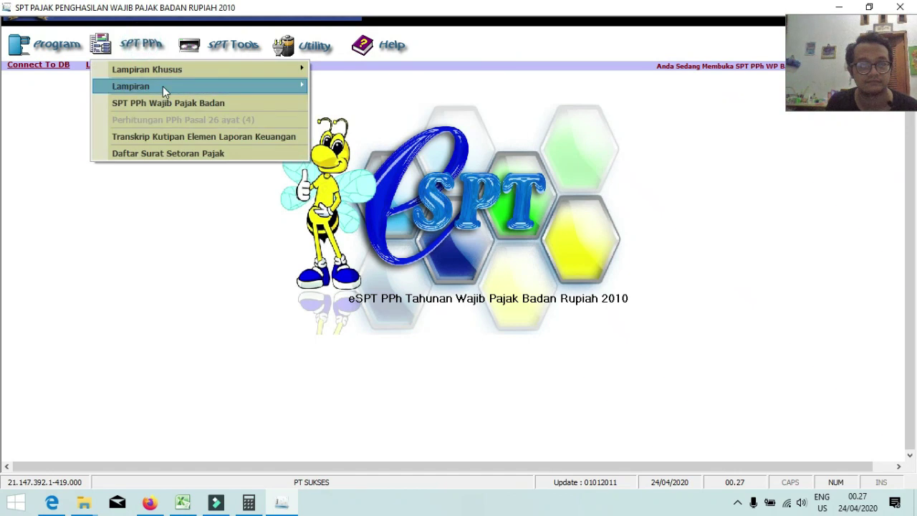
pyautogui.moveTo(162, 86)
pyautogui.click(333, 92)
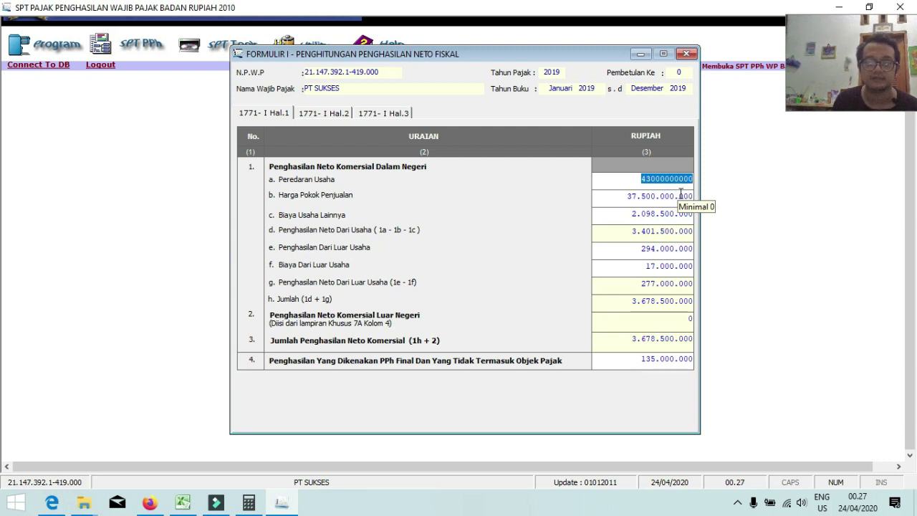
# - Review the commercial net income lines on page 1771-I Hal.1, from Peredaran Usaha through the final-tax and non-taxable income in item 4
pyautogui.moveTo(628, 173); pyautogui.dragTo(690, 182)
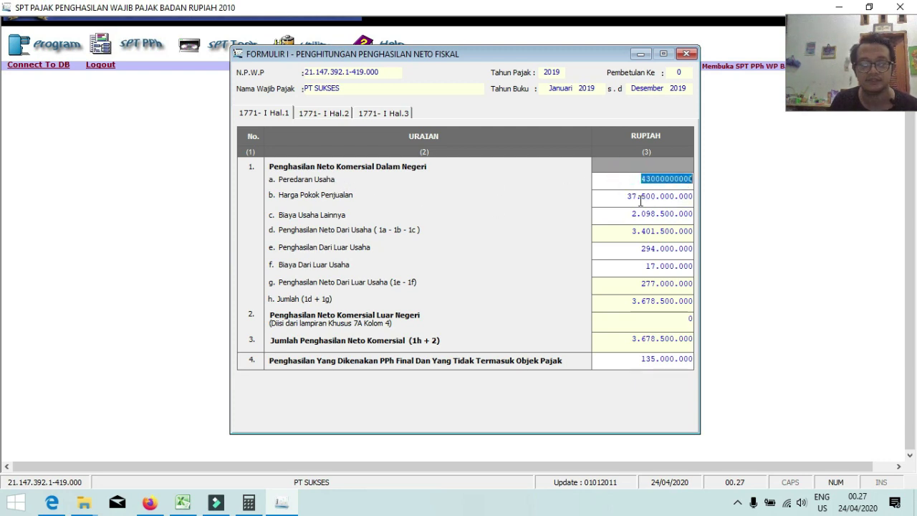
pyautogui.press('Tab')
pyautogui.press('Tab')
pyautogui.click(664, 231)
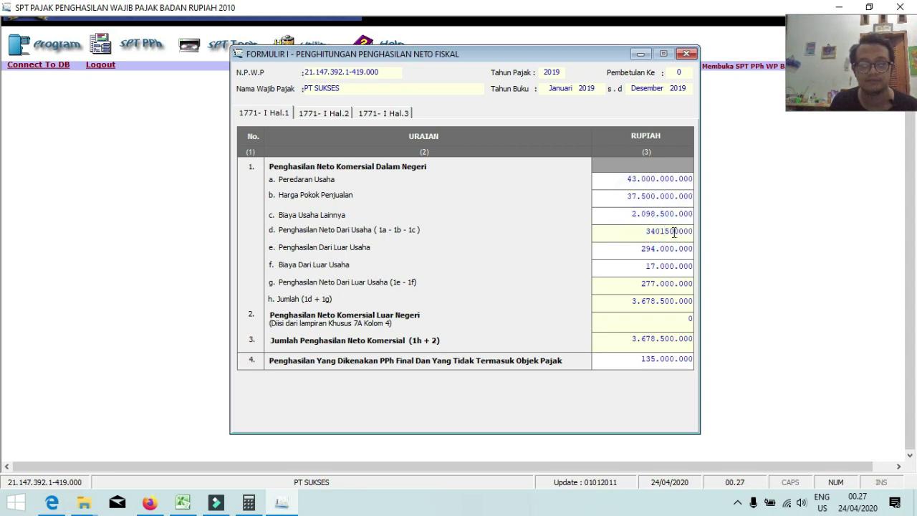
pyautogui.click(672, 284)
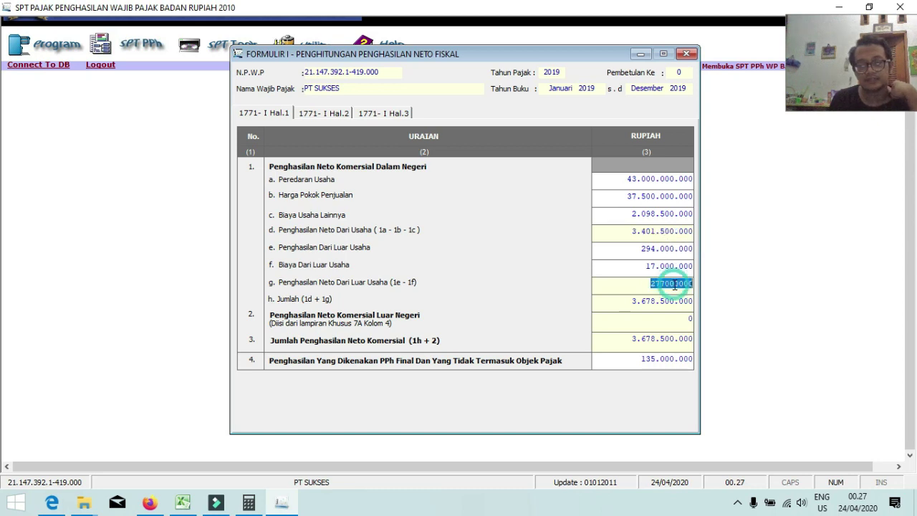
pyautogui.click(663, 340)
pyautogui.click(647, 362)
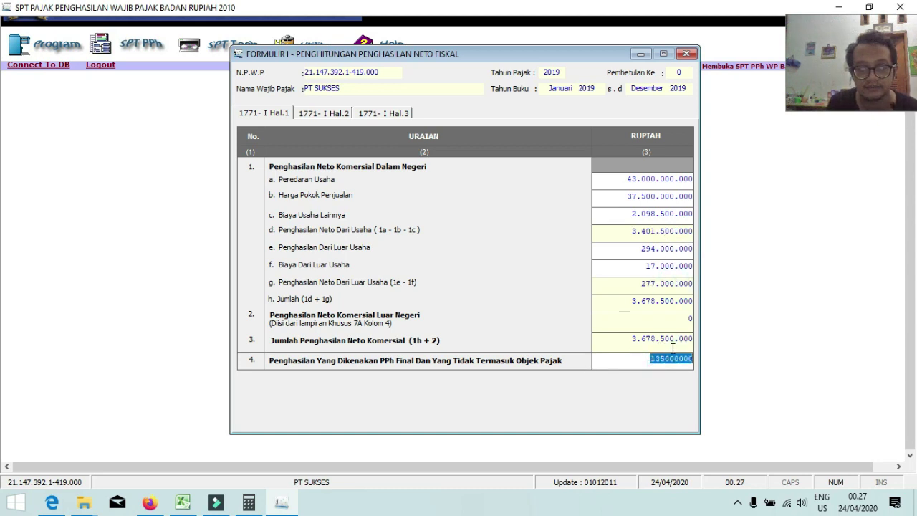
pyautogui.click(630, 339)
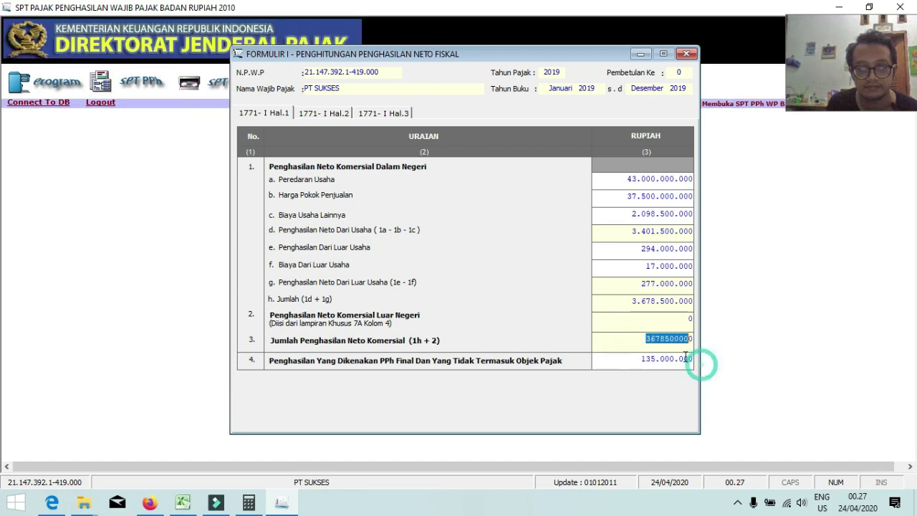
pyautogui.click(654, 317)
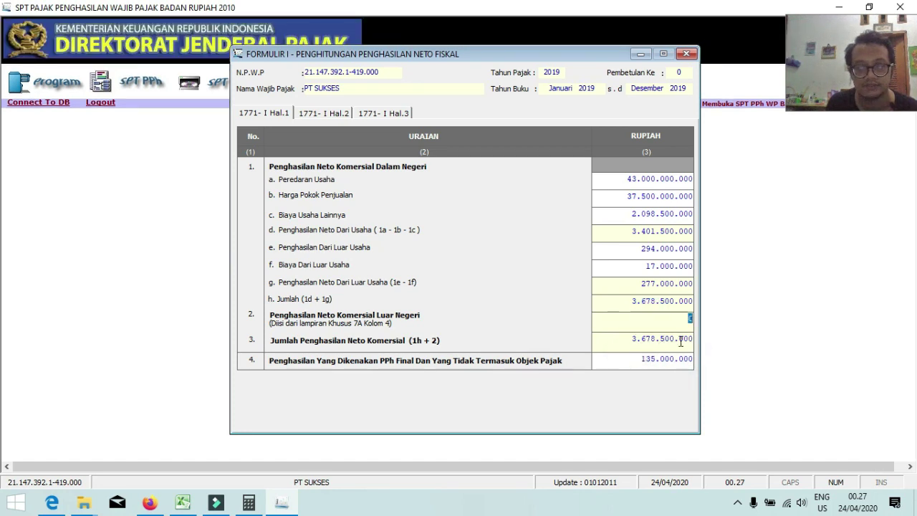
# - Compare the commercial Laba Bersih Sebelum Pajak in Excel's cell E59 with Jumlah Penghasilan Neto Komersial in Formulir 1771-I
pyautogui.hotkey('alt', 'Tab')
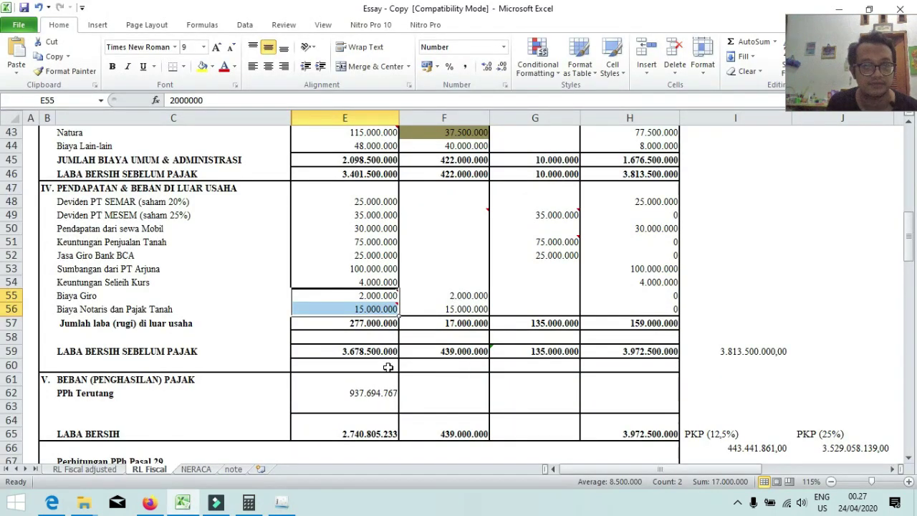
pyautogui.click(312, 353)
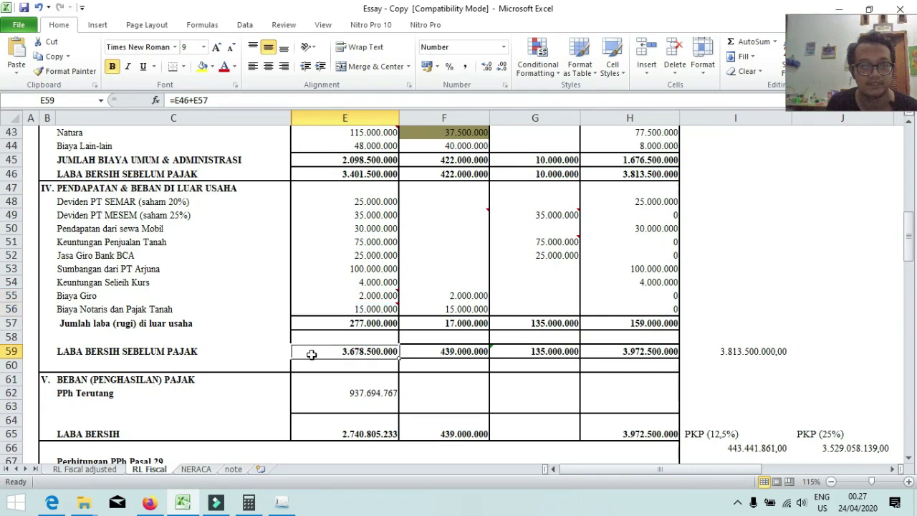
pyautogui.hotkey('alt', 'Tab')
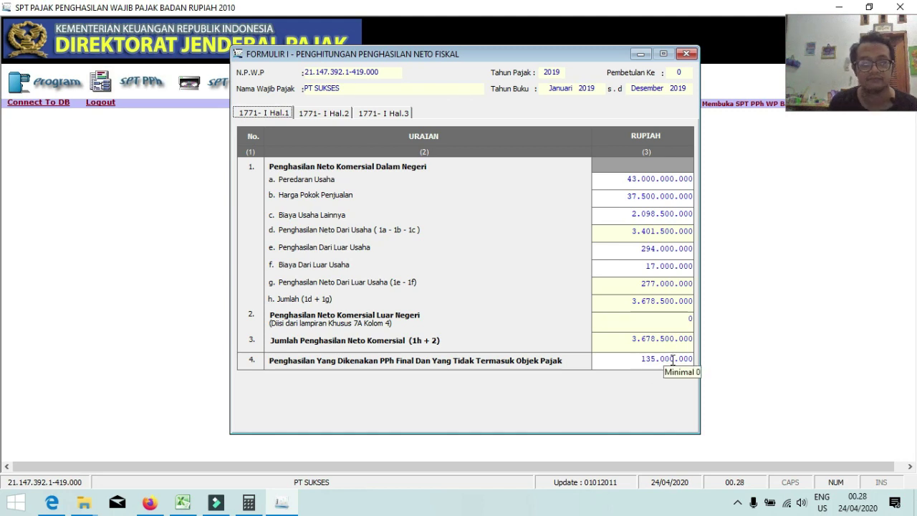
# - Compare the negative fiscal corrections in G49:G52 and their total in G57 with item 4 of Formulir 1771-I
pyautogui.hotkey('alt', 'Tab')
pyautogui.scroll(-1, 399, 371)
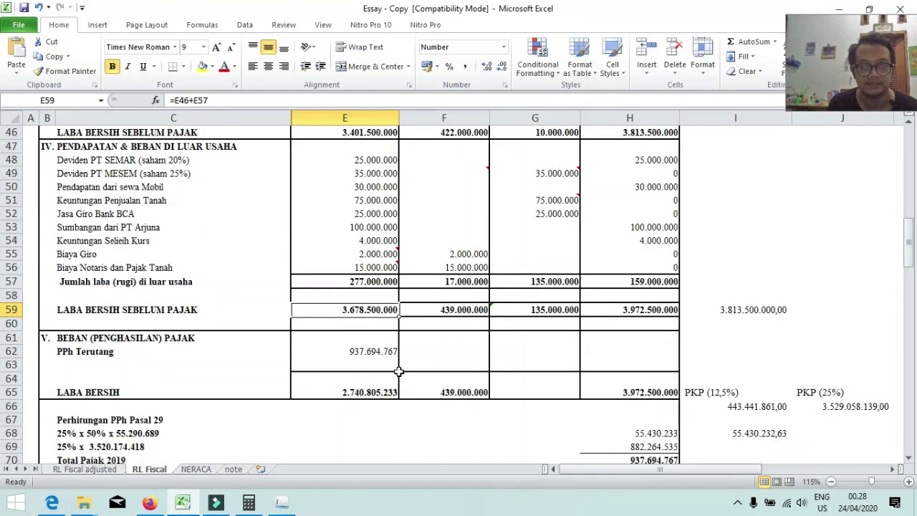
pyautogui.moveTo(557, 179); pyautogui.dragTo(549, 214)
pyautogui.click(537, 177)
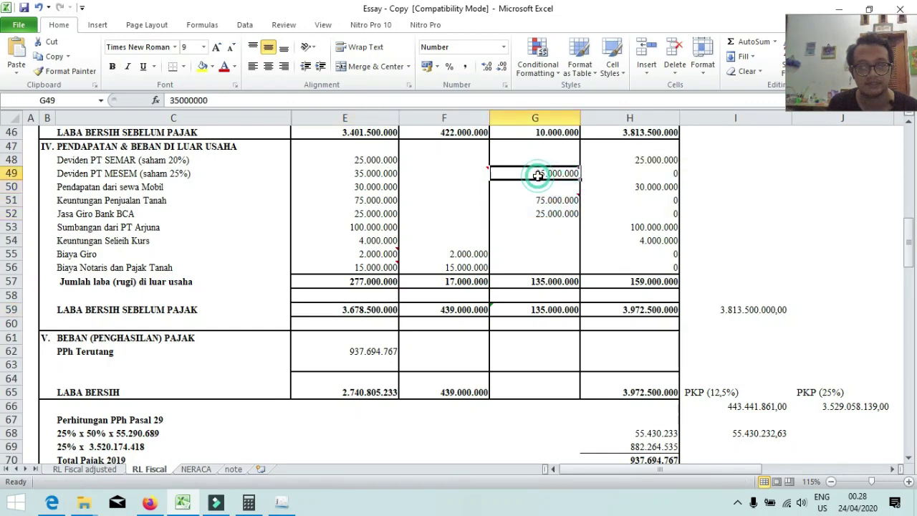
pyautogui.click(541, 281)
pyautogui.hotkey('alt', 'Tab')
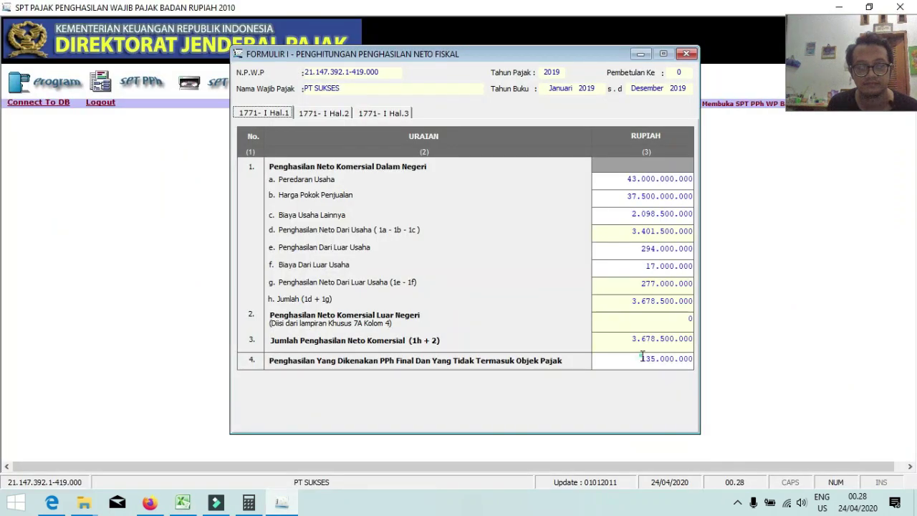
pyautogui.click(641, 357)
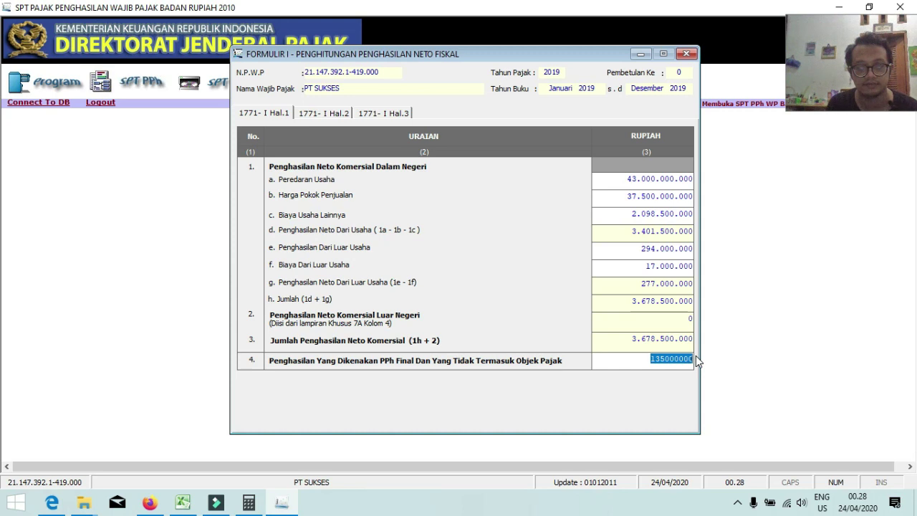
pyautogui.hotkey('alt', 'Tab')
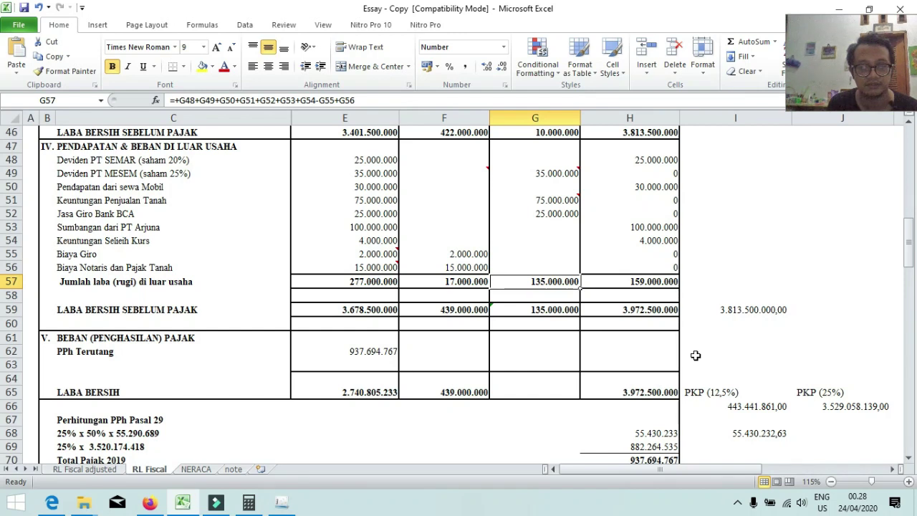
pyautogui.click(574, 284)
pyautogui.hotkey('alt', 'Tab')
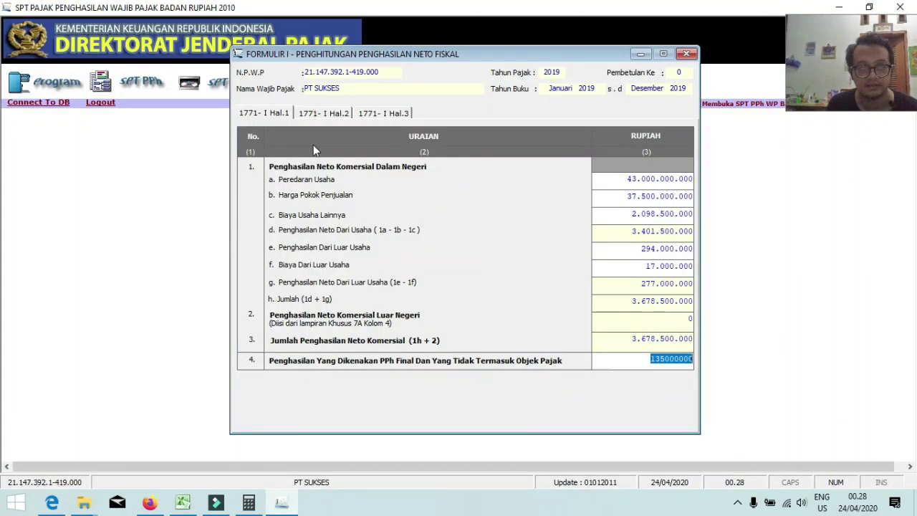
# - Open page 1771-I Hal.2 and examine the in-kind benefits correction (Natura dan Kenikmatan) in item 5c
pyautogui.click(313, 112)
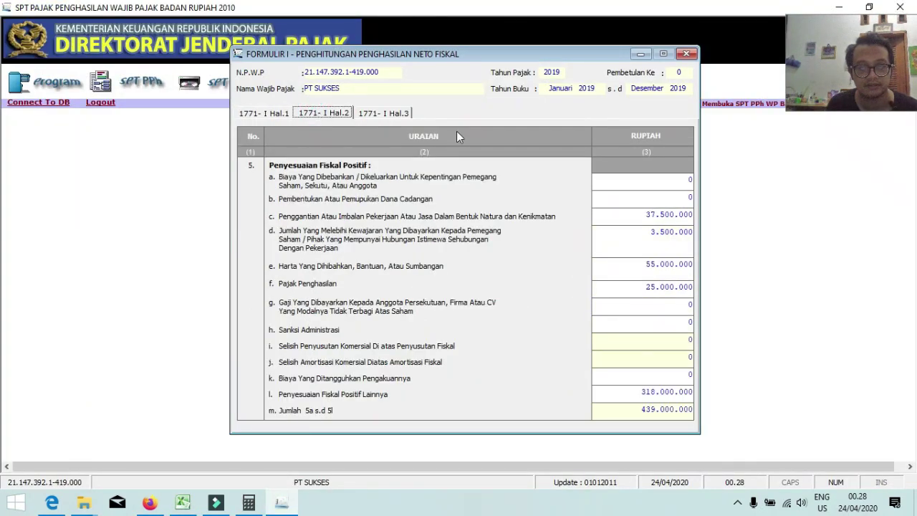
pyautogui.click(252, 113)
pyautogui.click(315, 113)
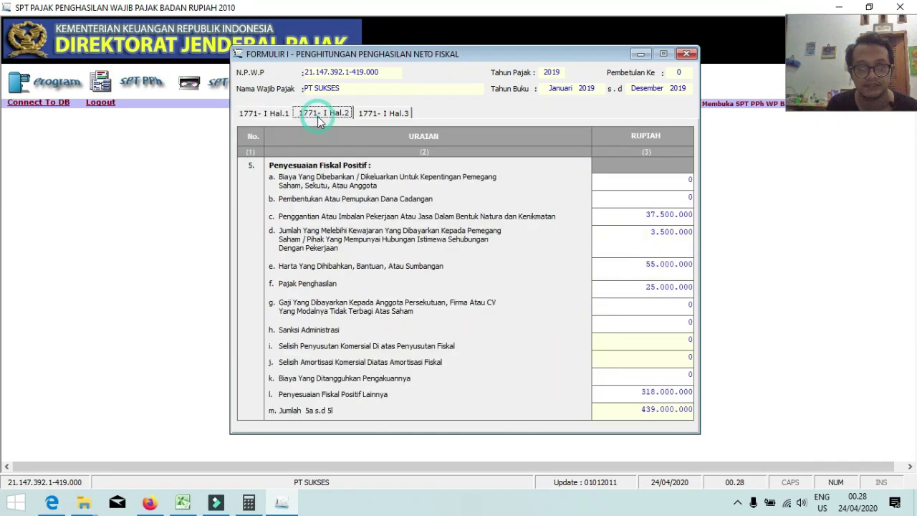
pyautogui.click(641, 215)
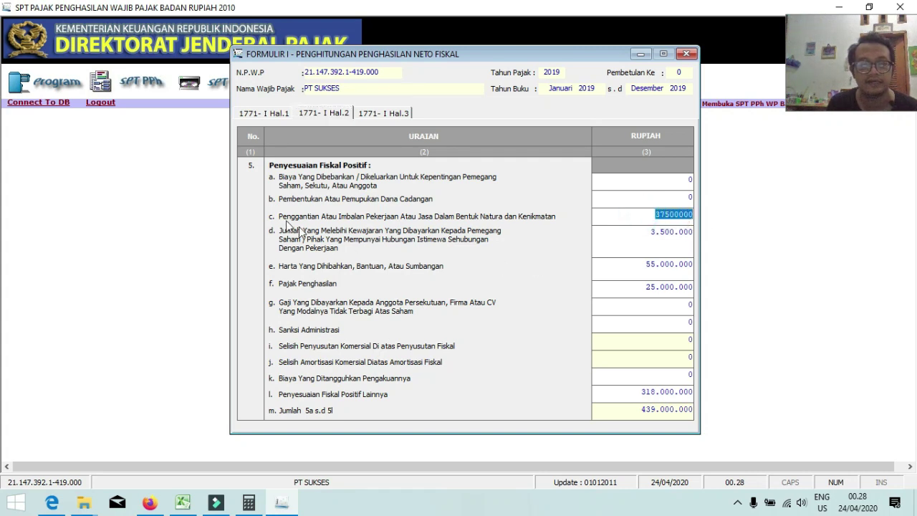
pyautogui.click(271, 216)
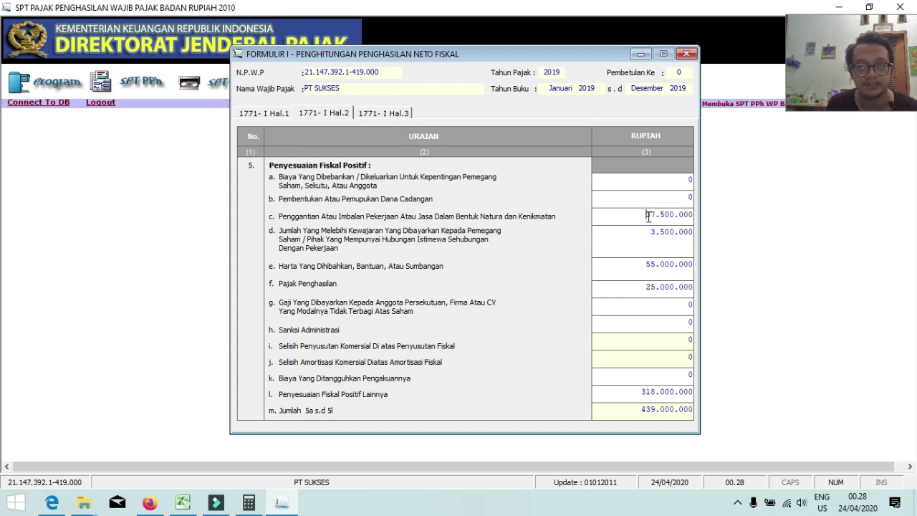
pyautogui.moveTo(647, 216); pyautogui.dragTo(701, 216)
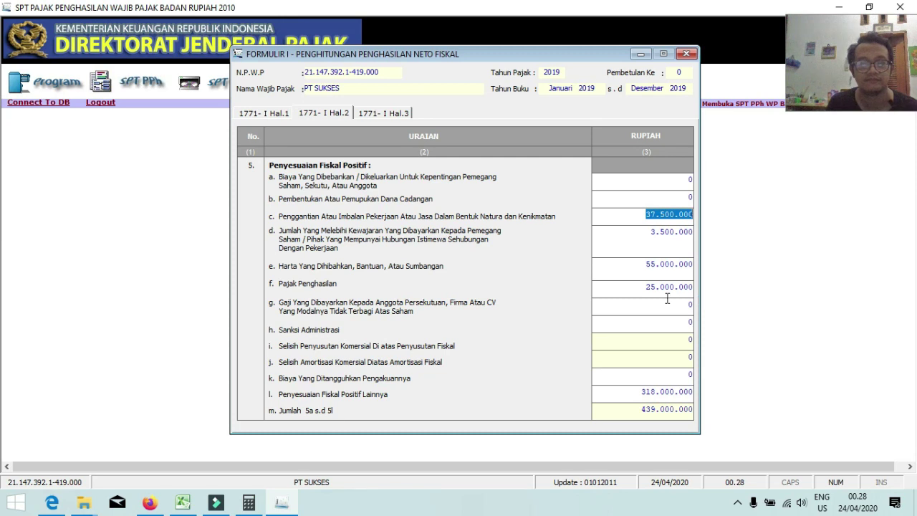
# - Compare the positive fiscal corrections in column F of Excel's Biaya Umum & Administrasi section with the item 5 lines in Formulir 1771-I
pyautogui.hotkey('alt', 'Tab')
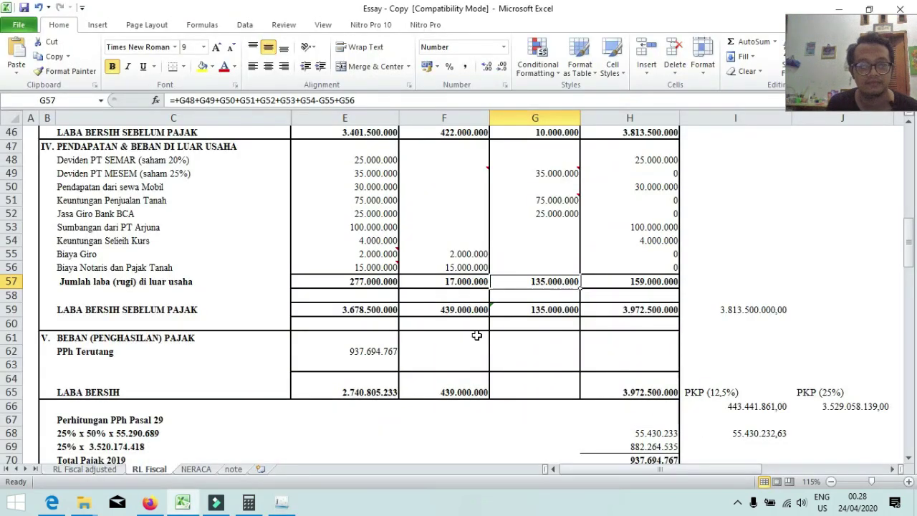
pyautogui.scroll(10, 476, 335)
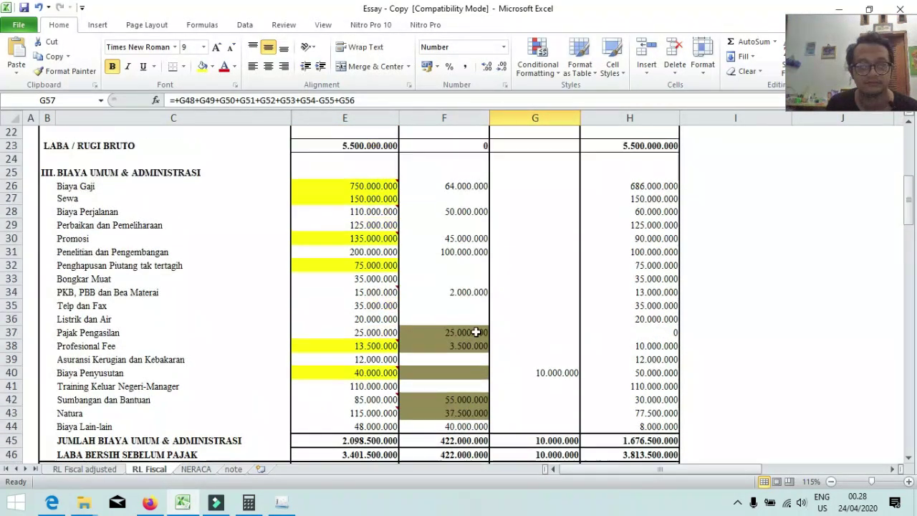
pyautogui.scroll(-3, 476, 330)
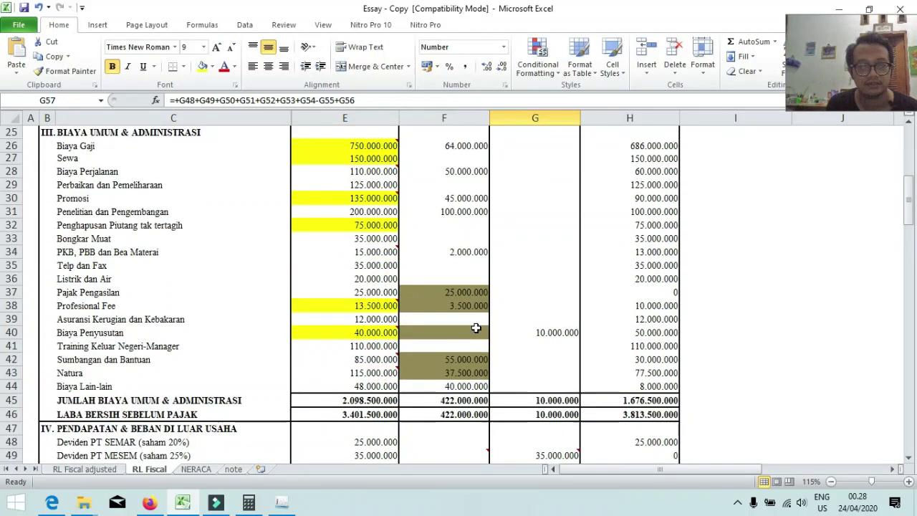
pyautogui.hotkey('alt', 'Tab')
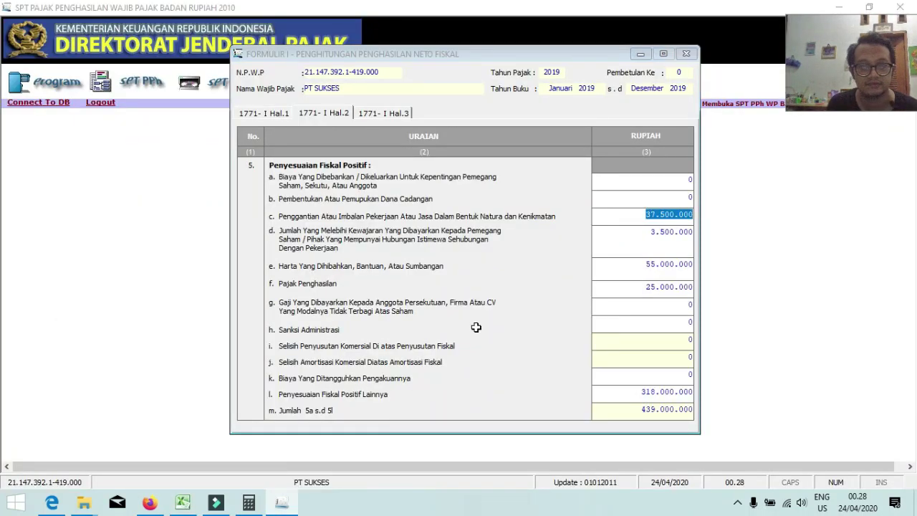
pyautogui.hotkey('alt', 'Tab')
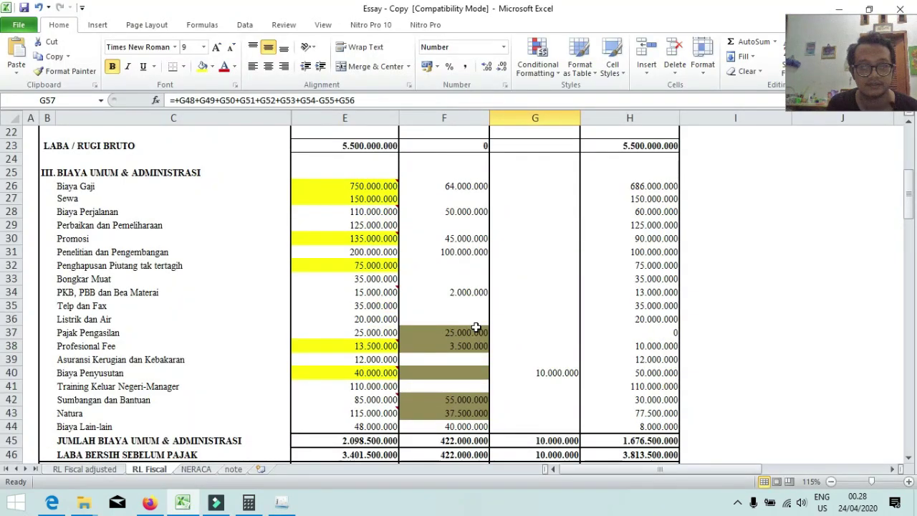
pyautogui.hotkey('alt', 'Tab')
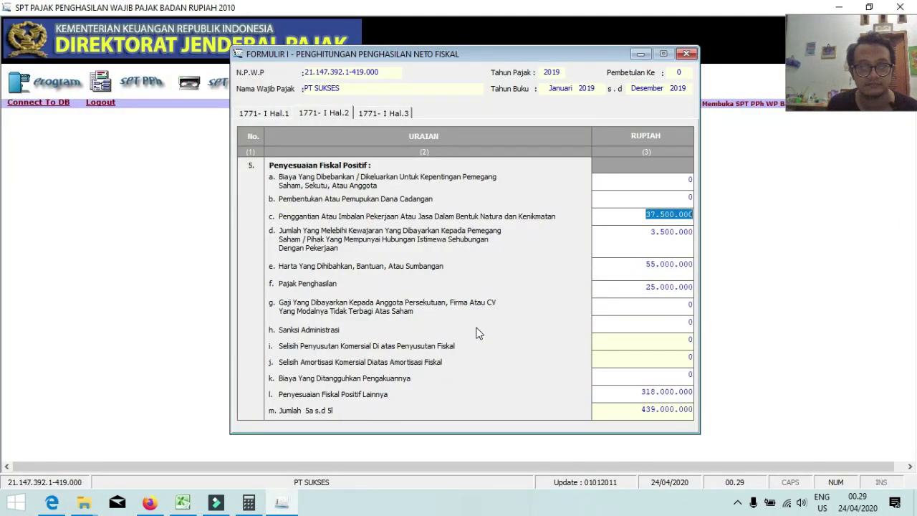
pyautogui.hotkey('alt', 'Tab')
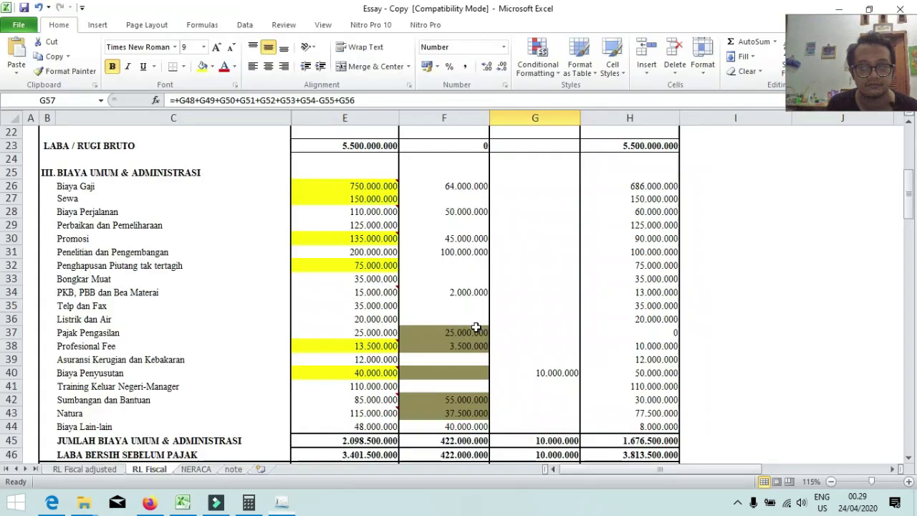
# - Check the Natura correction in Excel's cell F43 against item 5c of Formulir 1771-I
pyautogui.click(484, 417)
pyautogui.scroll(-1, 481, 416)
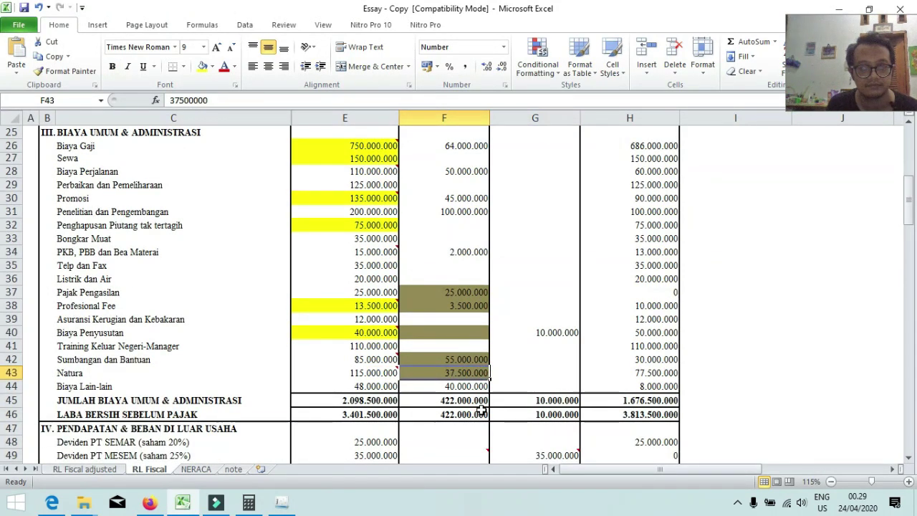
pyautogui.click(86, 369)
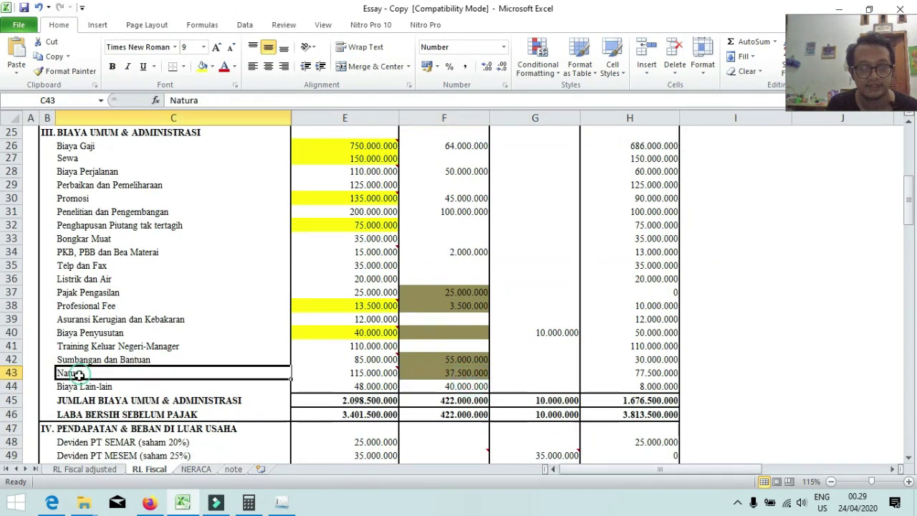
pyautogui.click(462, 374)
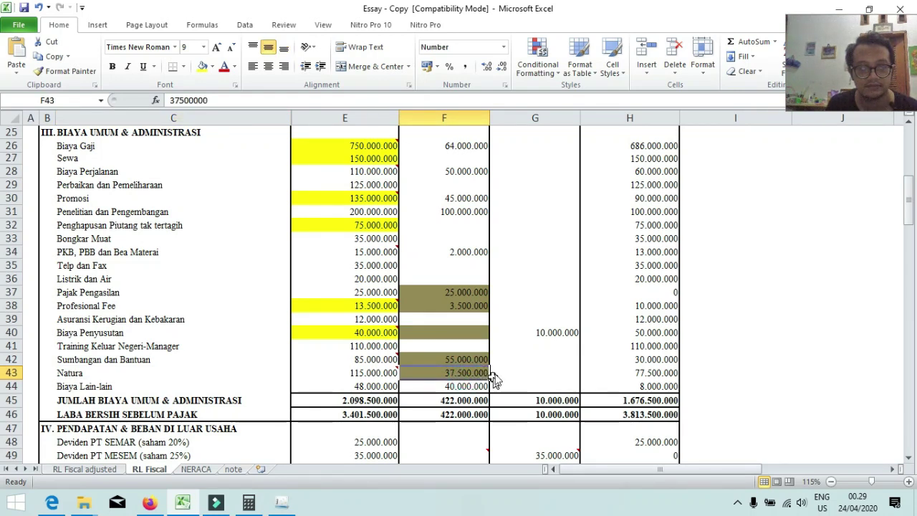
pyautogui.hotkey('alt', 'Tab')
pyautogui.hotkey('alt', 'Tab')
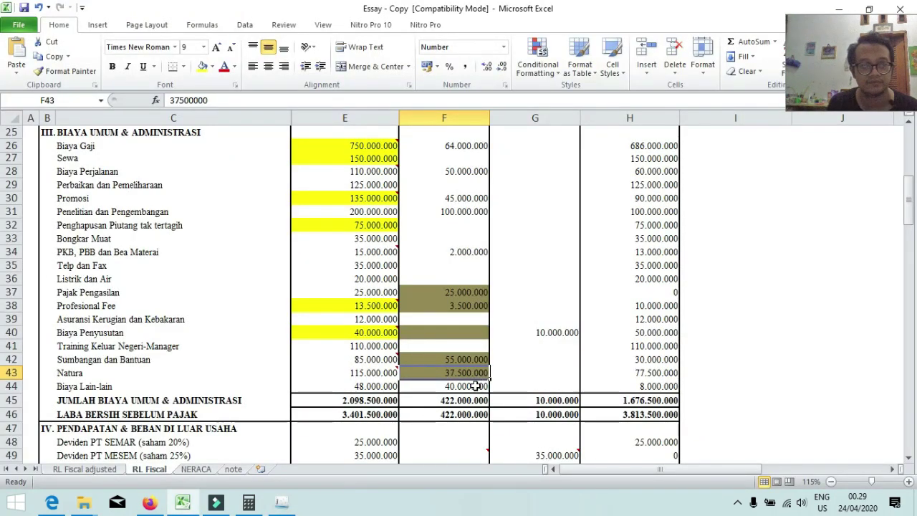
# - Review Excel's column F corrections from Biaya Gaji in F26 down to Natura in F43, and return to item 5c in eSPT
pyautogui.scroll(2, 451, 179)
pyautogui.click(455, 225)
pyautogui.scroll(-3, 451, 248)
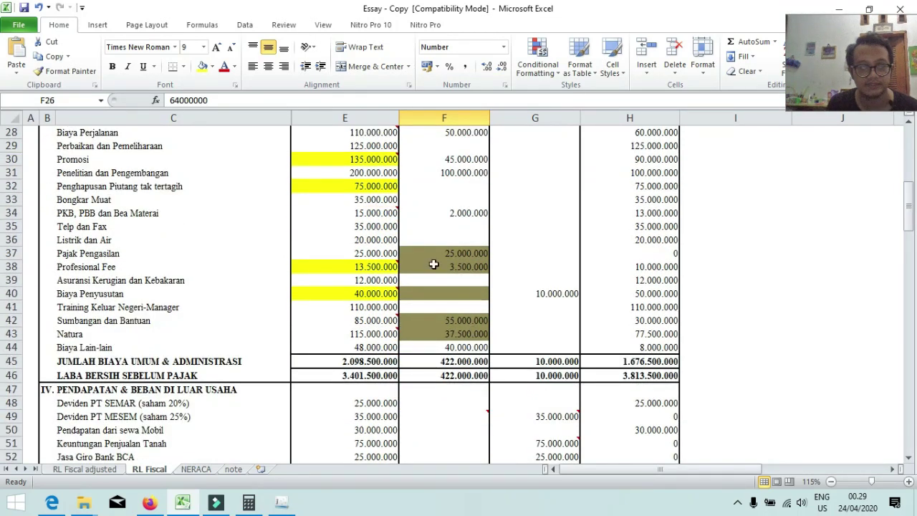
pyautogui.click(447, 334)
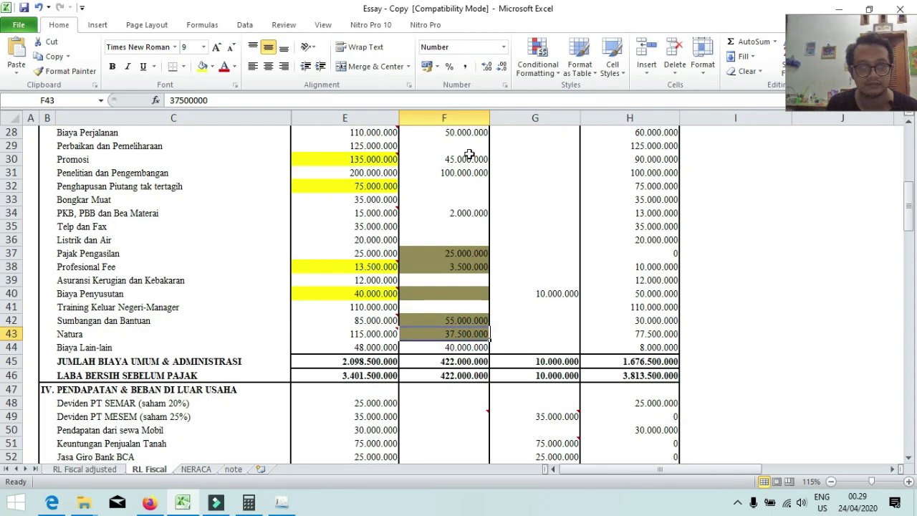
pyautogui.scroll(1, 469, 153)
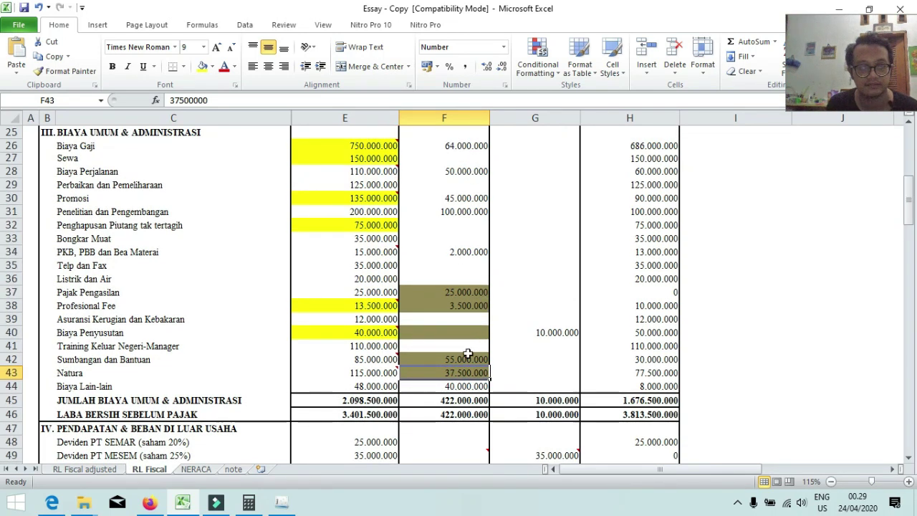
pyautogui.scroll(-1, 467, 349)
pyautogui.hotkey('alt', 'Tab')
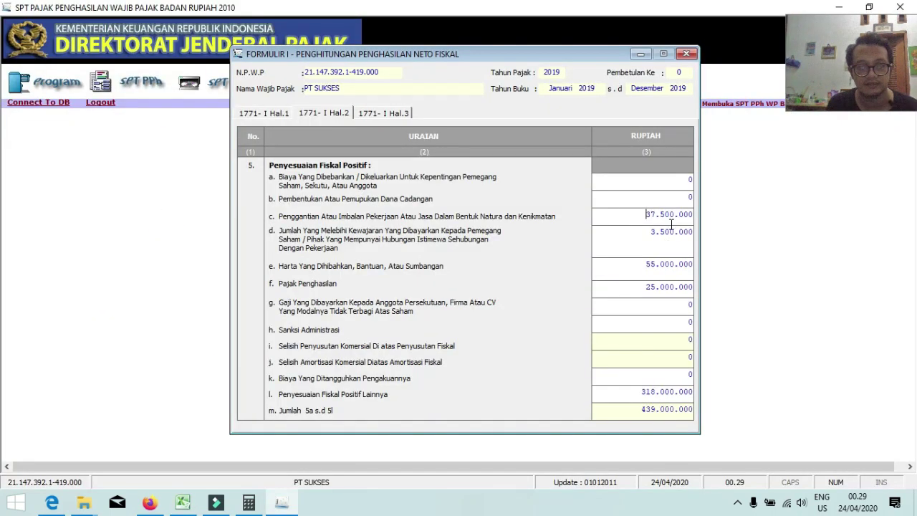
pyautogui.click(622, 216)
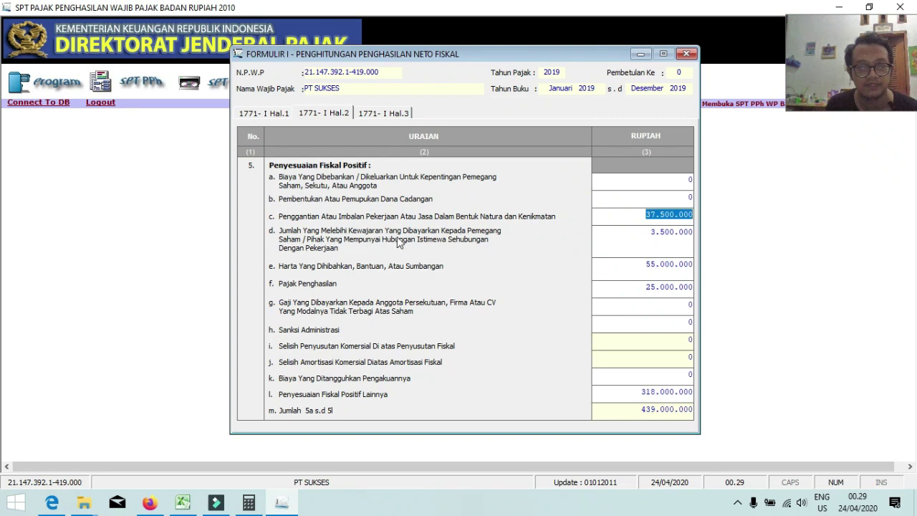
# - Compare item 5d, payments to shareholders or related parties exceeding fairness, with the Profesional Fee correction in Excel's cell F38
pyautogui.click(641, 235)
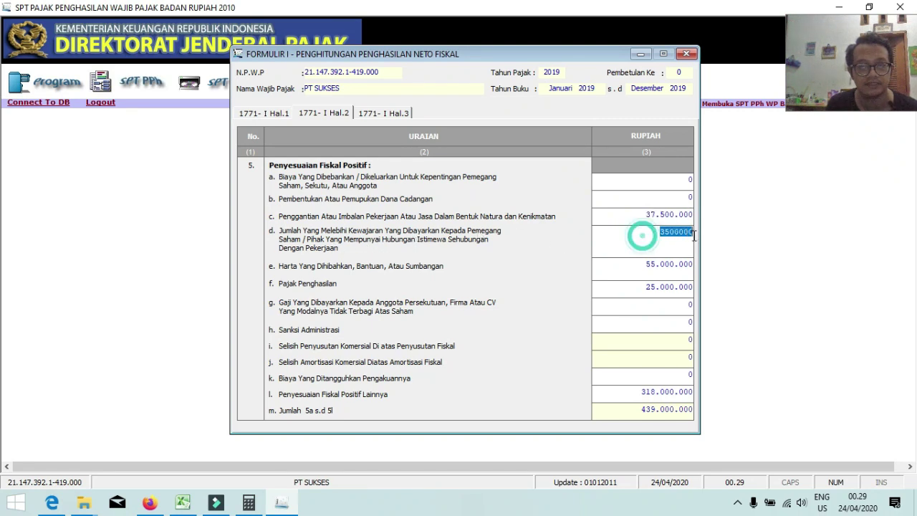
pyautogui.hotkey('alt', 'Tab')
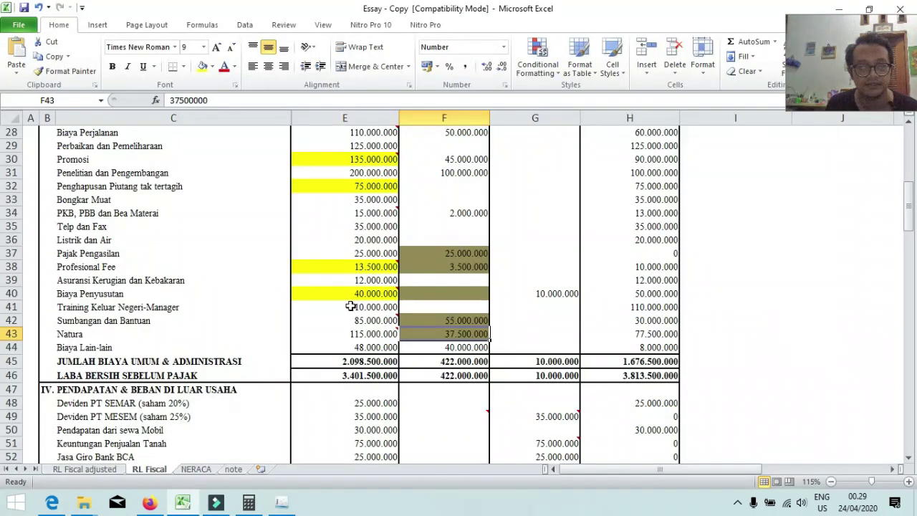
pyautogui.click(451, 267)
pyautogui.moveTo(162, 254); pyautogui.dragTo(409, 266)
pyautogui.click(406, 267)
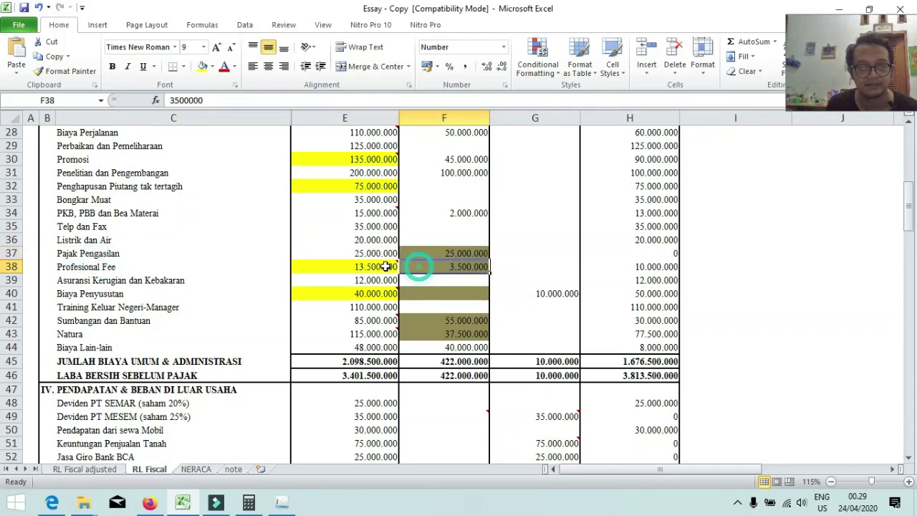
pyautogui.click(372, 266)
pyautogui.click(447, 267)
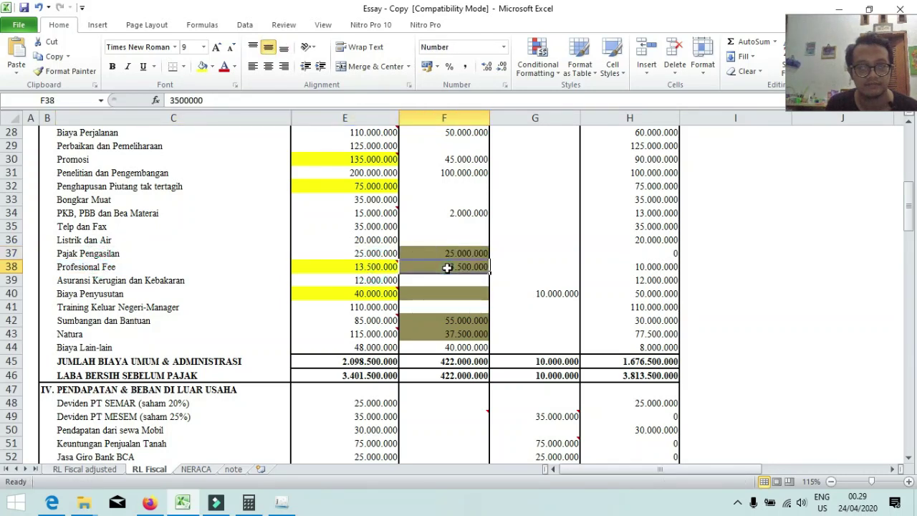
pyautogui.hotkey('alt', 'Tab')
pyautogui.click(656, 234)
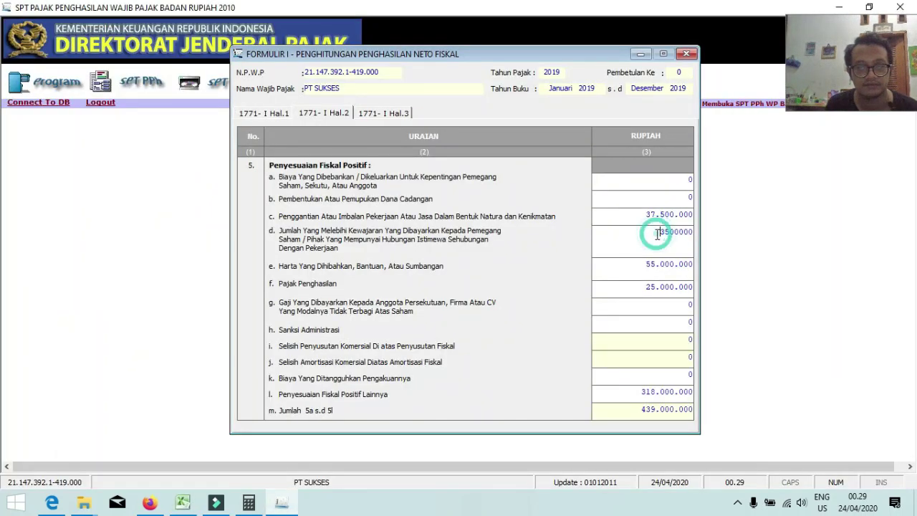
# - Compare item 5e, Harta Yang Dihibahkan, Bantuan, Atau Sumbangan, with the Sumbangan dan Bantuan correction in Excel's cell F42
pyautogui.click(624, 265)
pyautogui.click(677, 301)
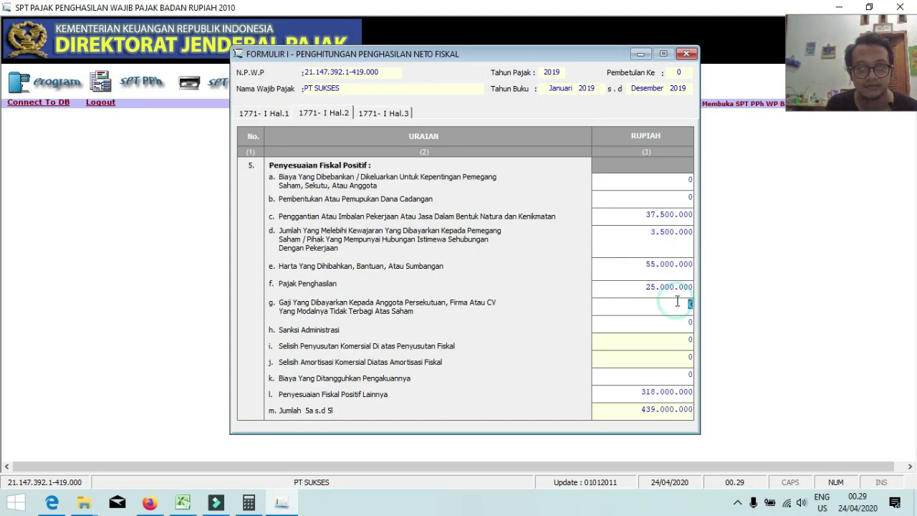
pyautogui.hotkey('alt', 'Tab')
pyautogui.click(462, 333)
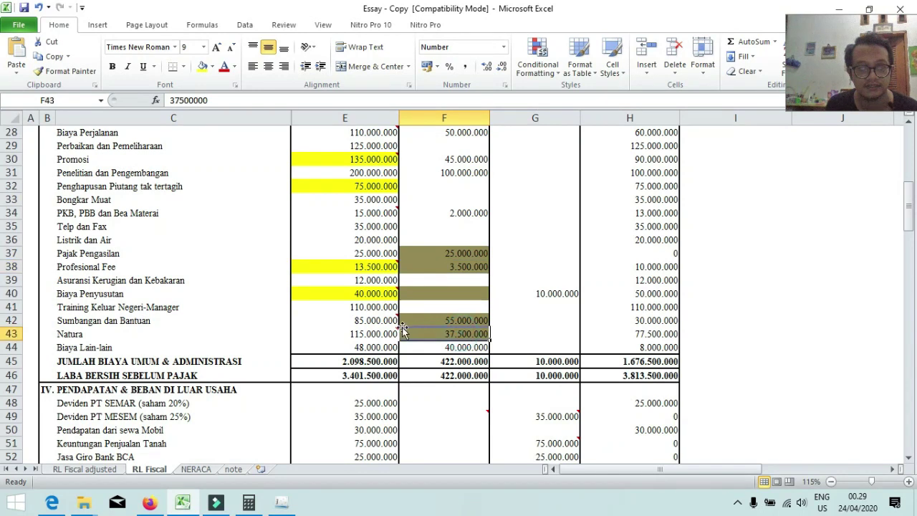
pyautogui.click(402, 320)
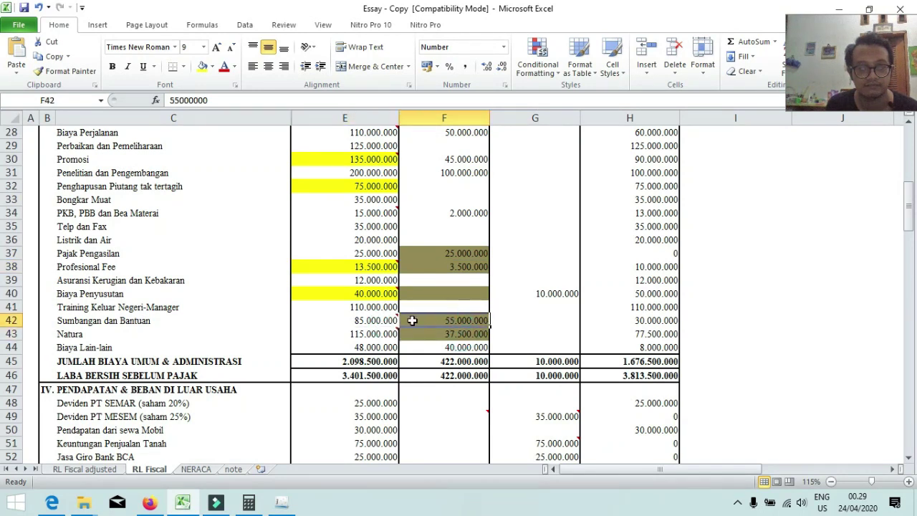
pyautogui.hotkey('alt', 'Tab')
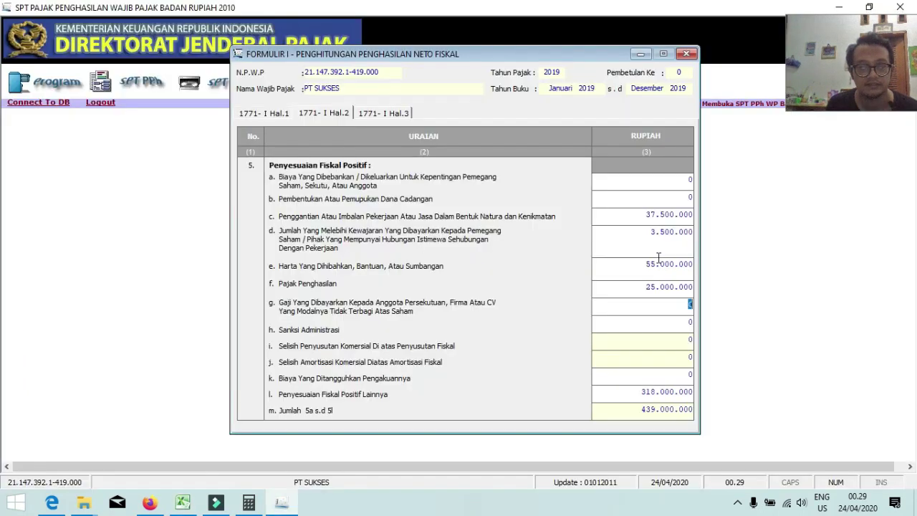
pyautogui.click(617, 263)
# - Compare item 5f, Pajak Penghasilan, with the income tax correction in Excel's cell F37
pyautogui.click(632, 288)
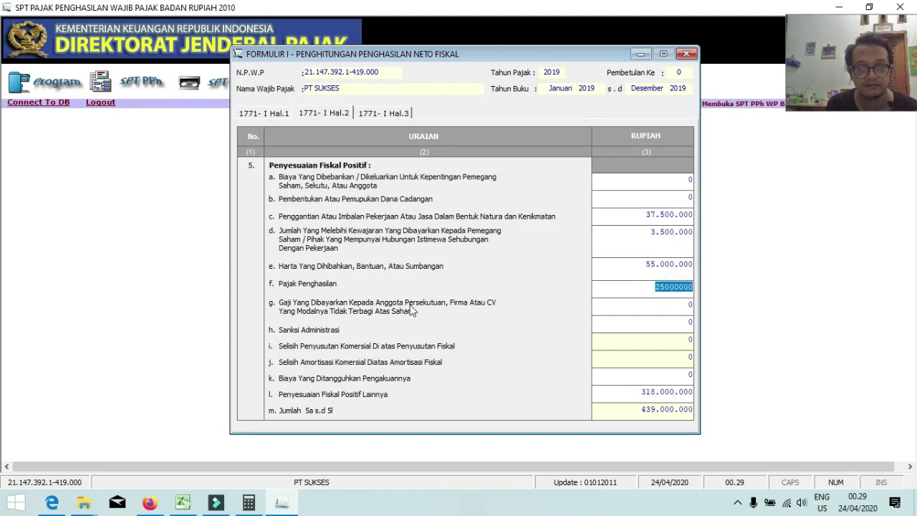
pyautogui.hotkey('alt', 'Tab')
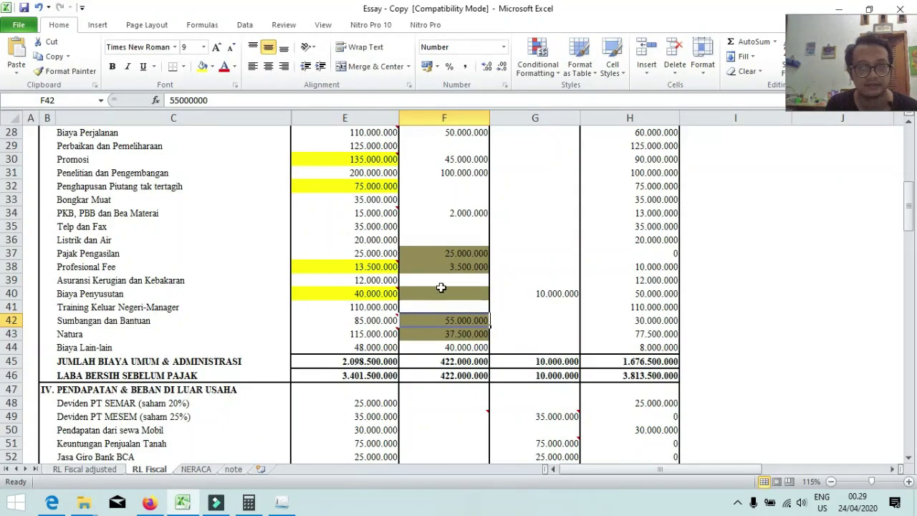
pyautogui.click(430, 252)
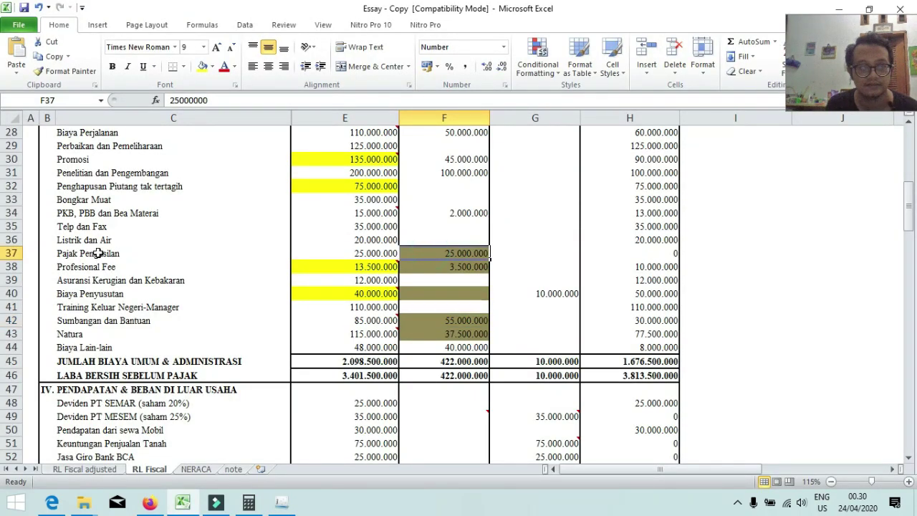
pyautogui.moveTo(92, 255); pyautogui.dragTo(450, 255)
pyautogui.click(451, 255)
pyautogui.hotkey('alt', 'Tab')
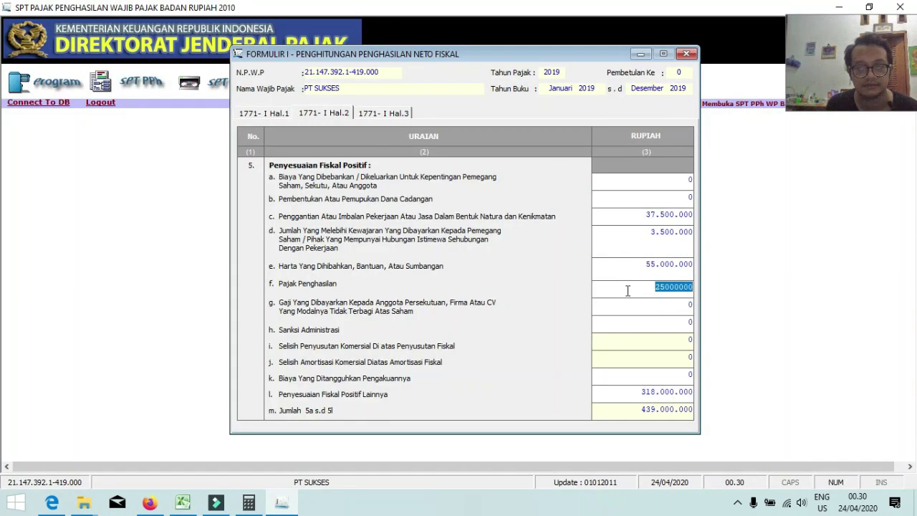
# - Compare item 5l, Penyesuaian Fiskal Positif Lainnya, with Excel's column F corrections from Biaya Gaji in F26 to Penelitian dan Pengembangan in F31
pyautogui.click(643, 297)
pyautogui.click(667, 387)
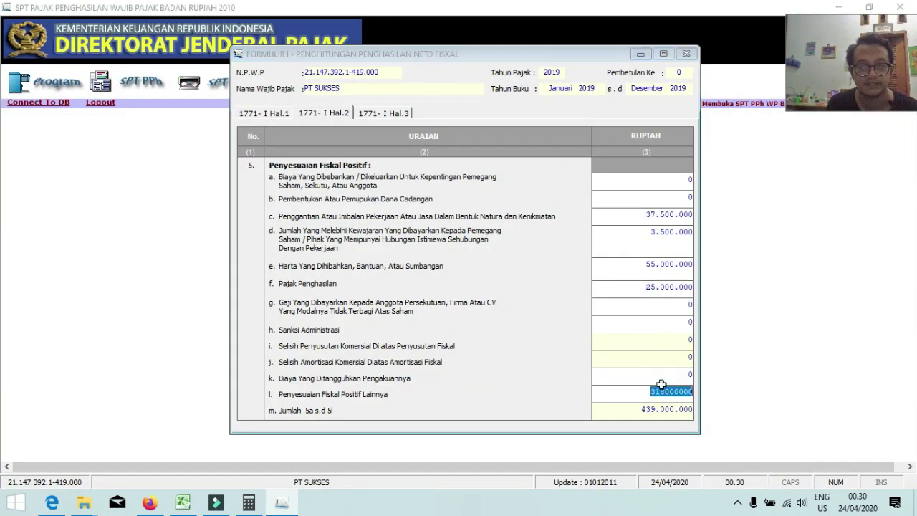
pyautogui.hotkey('alt', 'Tab')
pyautogui.scroll(2, 466, 336)
pyautogui.scroll(1, 466, 335)
pyautogui.click(454, 225)
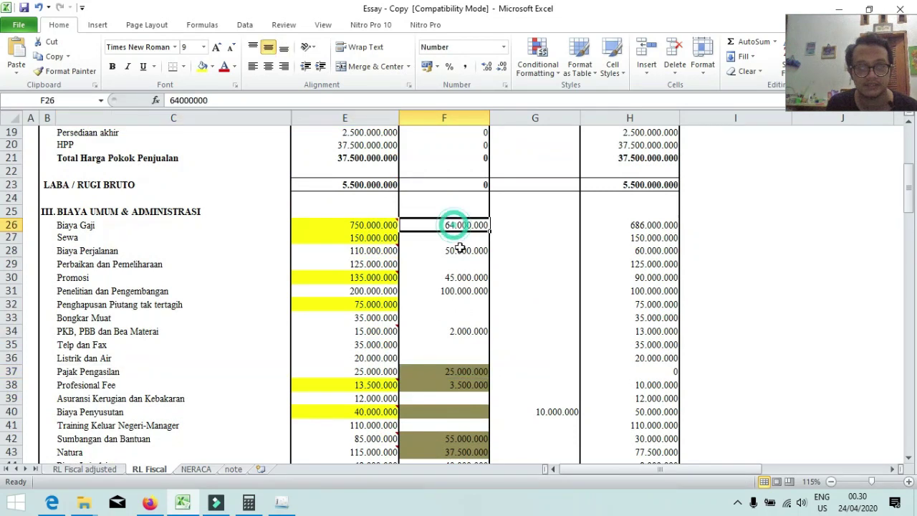
pyautogui.click(463, 264)
pyautogui.click(462, 291)
# - Check Excel's remaining positive corrections for Biaya Lain-lain in F44 and Biaya Giro in F55, and return to item 5l in eSPT
pyautogui.scroll(-4, 484, 303)
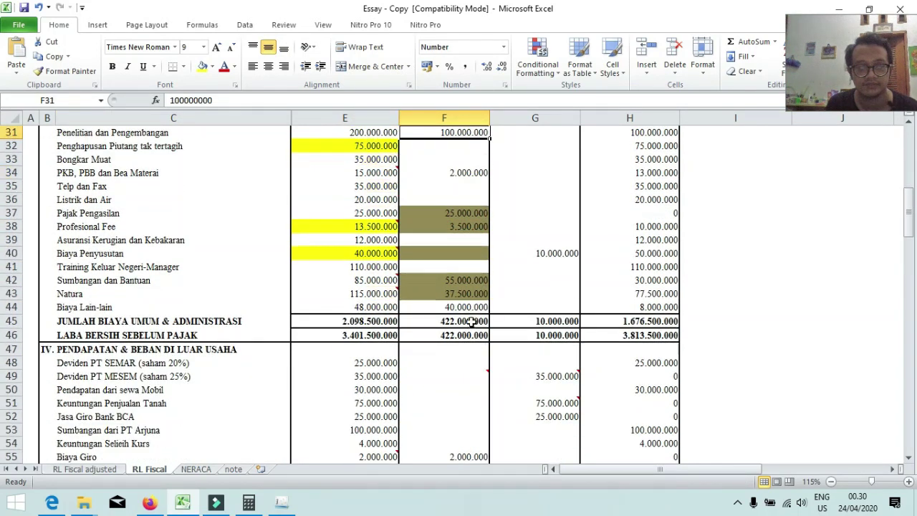
pyautogui.click(469, 306)
pyautogui.scroll(-3, 471, 308)
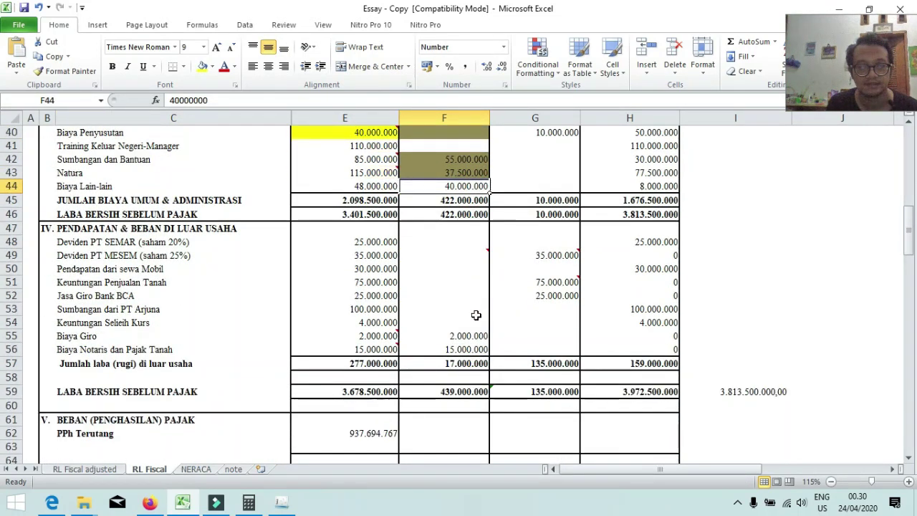
pyautogui.click(477, 335)
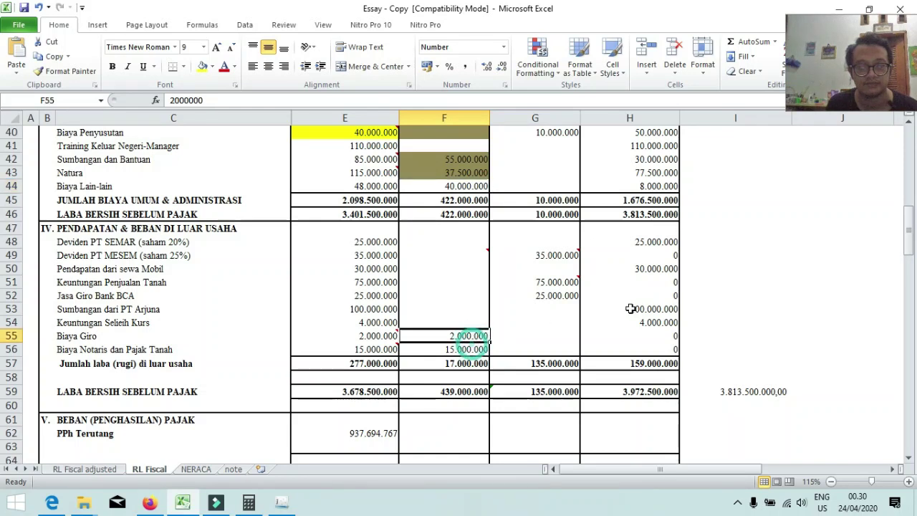
pyautogui.hotkey('alt', 'Tab')
pyautogui.hotkey('alt', 'Tab')
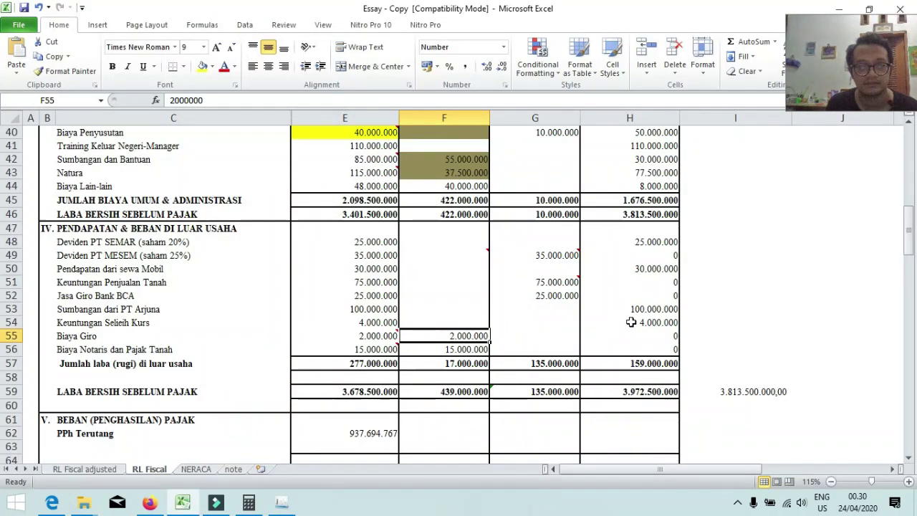
pyautogui.scroll(-1, 636, 322)
pyautogui.hotkey('alt', 'Tab')
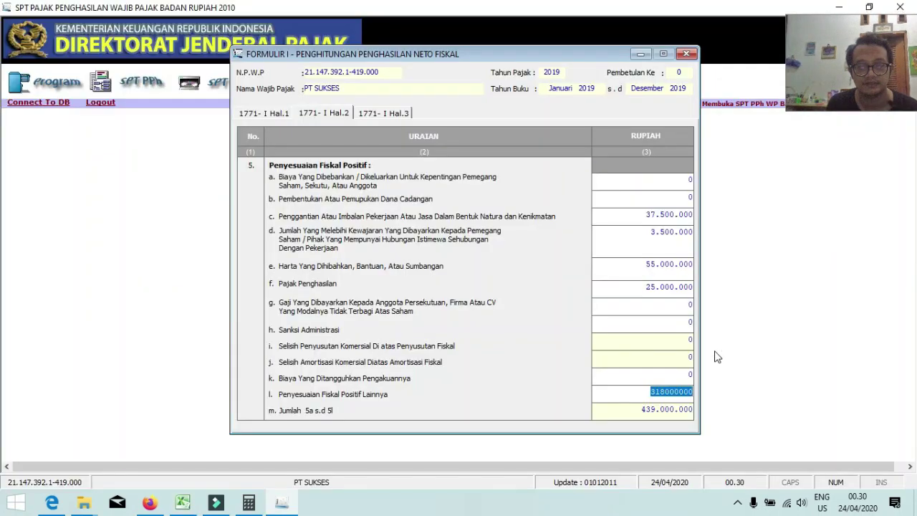
# - Compare item 5m, Jumlah 5a s.d 5l, with the total positive correction in the LABA BERSIH row, cell F65, in Excel
pyautogui.click(662, 410)
pyautogui.click(643, 392)
pyautogui.click(659, 352)
pyautogui.click(636, 393)
pyautogui.hotkey('alt', 'Tab')
pyautogui.scroll(-2, 485, 382)
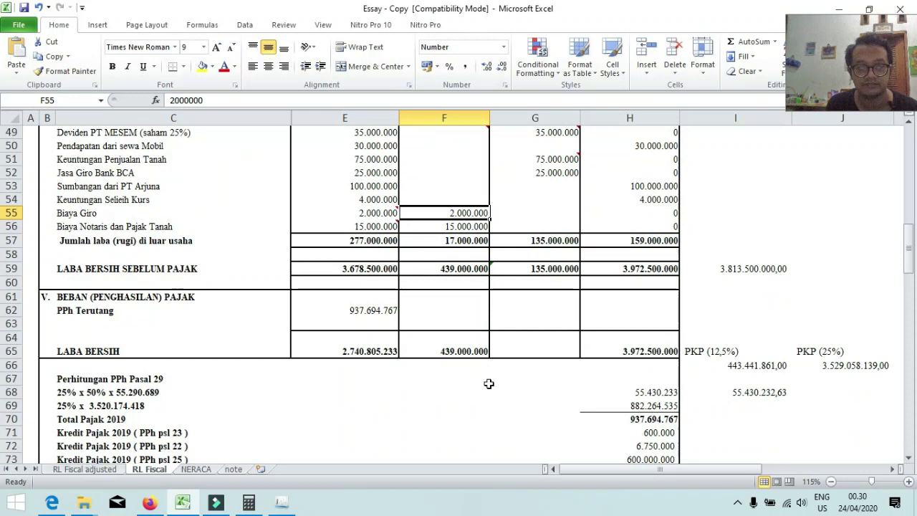
pyautogui.click(462, 342)
pyautogui.click(483, 351)
pyautogui.hotkey('alt', 'Tab')
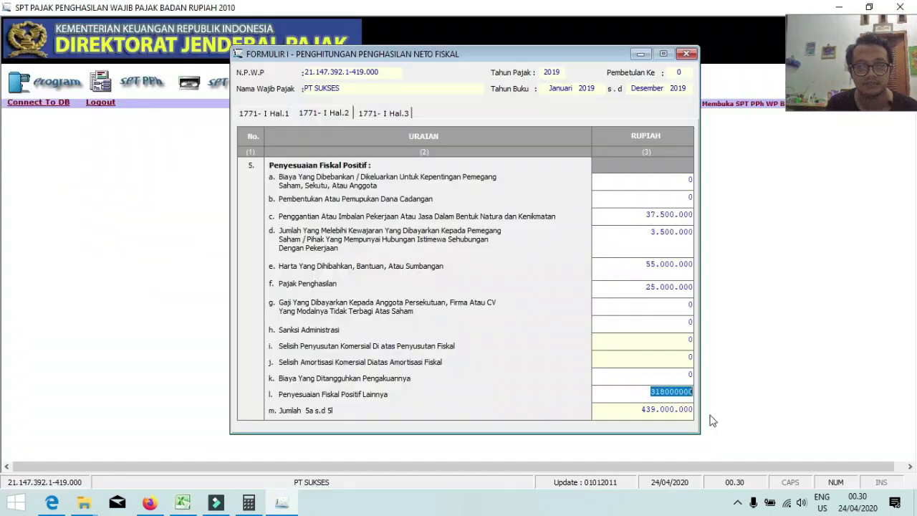
pyautogui.click(667, 413)
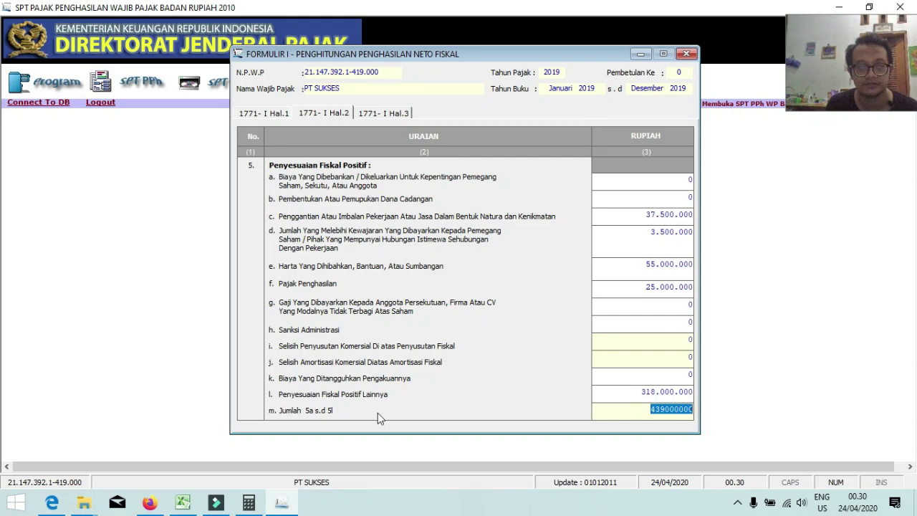
# - Recheck item 5l, Penyesuaian Fiskal Positif Lainnya, against the item 5m total in eSPT
pyautogui.click(638, 398)
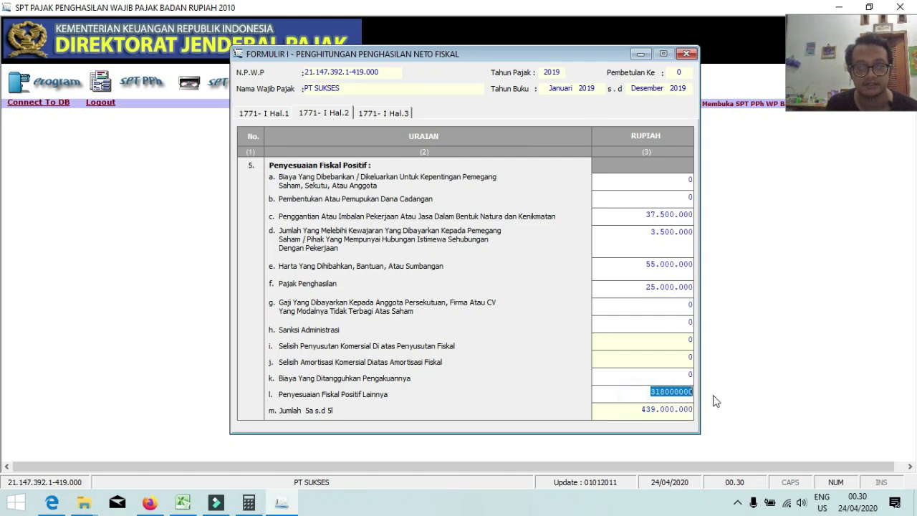
pyautogui.click(676, 410)
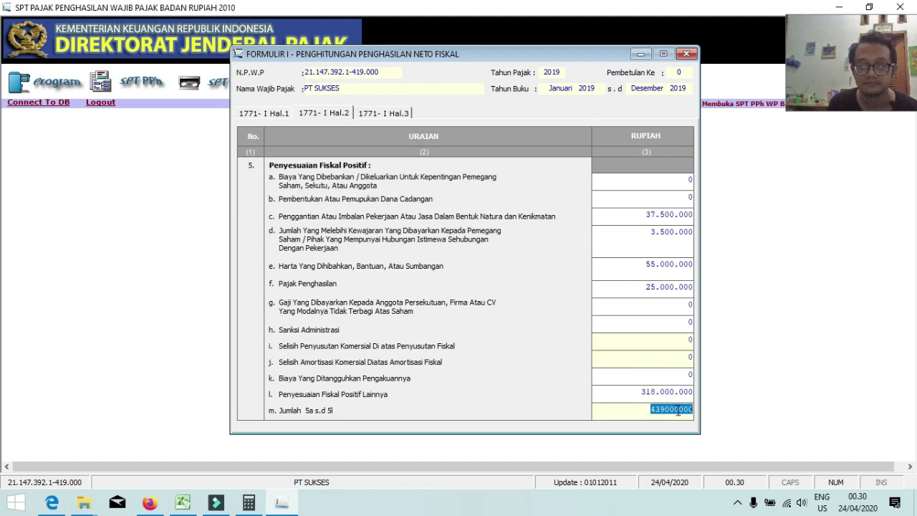
pyautogui.click(666, 374)
pyautogui.click(673, 408)
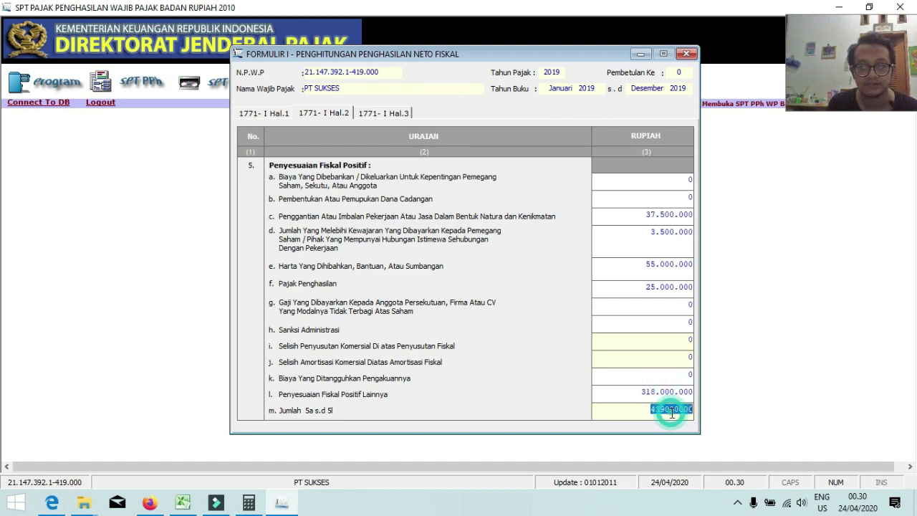
# - Show page 3 of Formulir 1771-I and compare its negative fiscal adjustments with the Biaya Penyusutan correction in Excel's cell G40
pyautogui.click(381, 115)
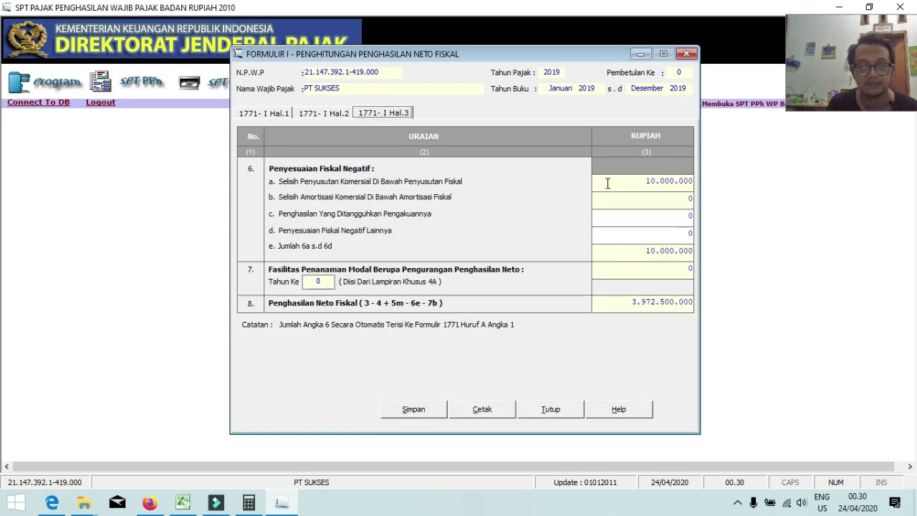
pyautogui.hotkey('alt', 'Tab')
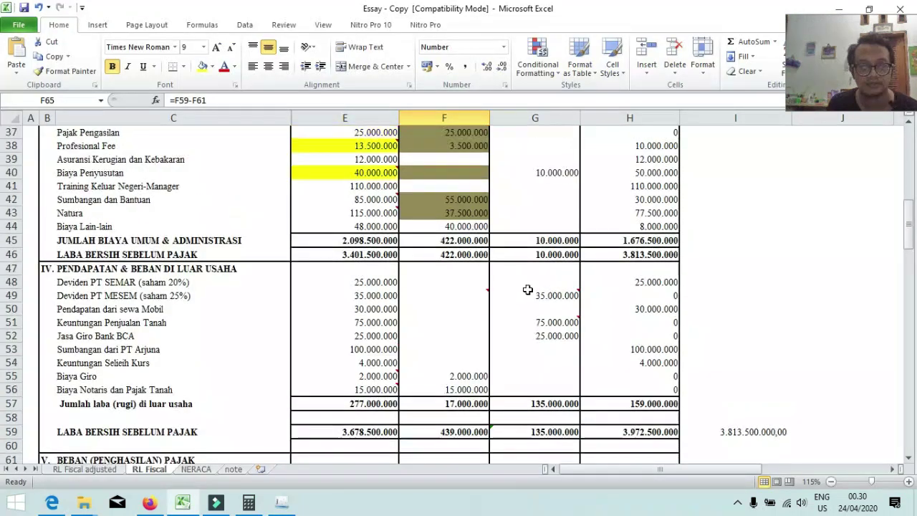
pyautogui.scroll(3, 527, 290)
pyautogui.scroll(-3, 527, 290)
pyautogui.hotkey('alt', 'Tab')
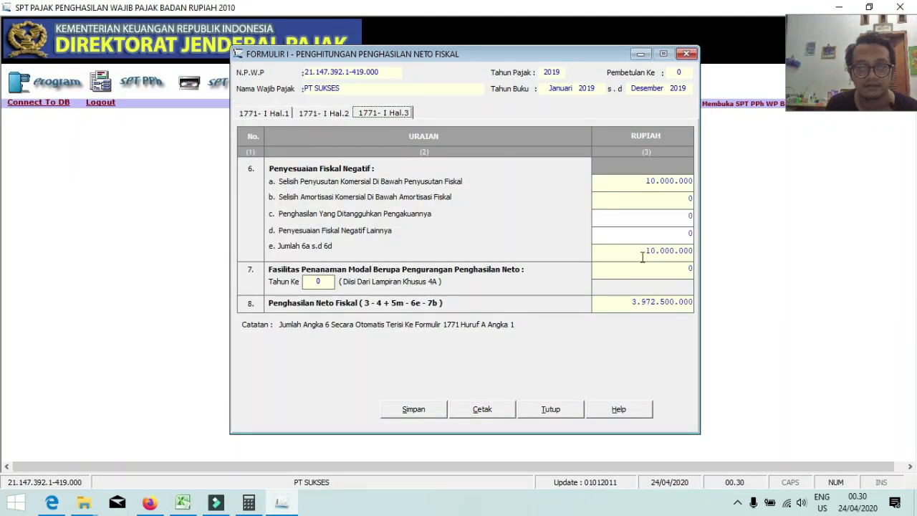
pyautogui.hotkey('alt', 'Tab')
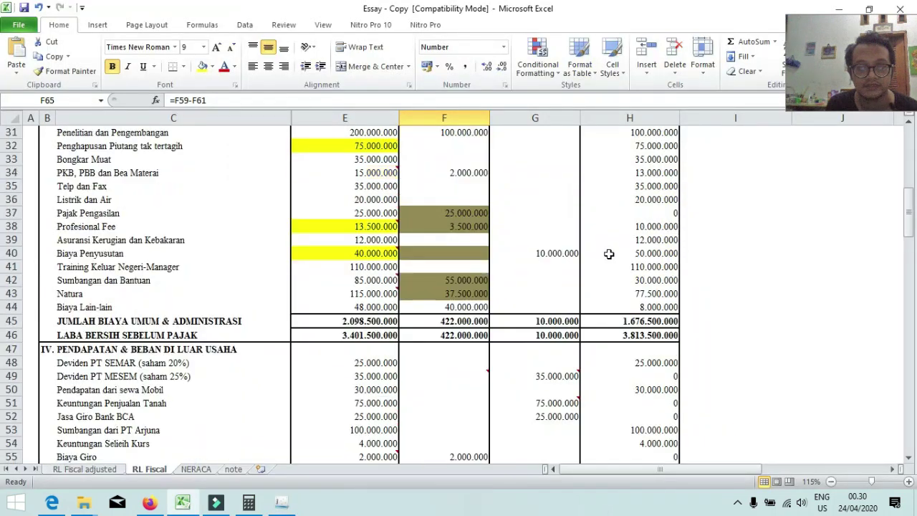
pyautogui.click(545, 255)
pyautogui.scroll(5, 546, 258)
pyautogui.scroll(3, 546, 261)
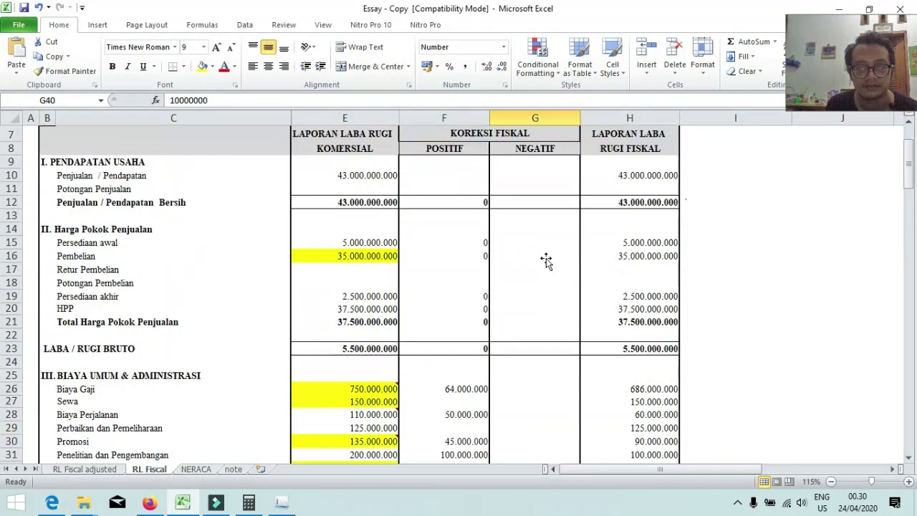
pyautogui.scroll(-4, 546, 259)
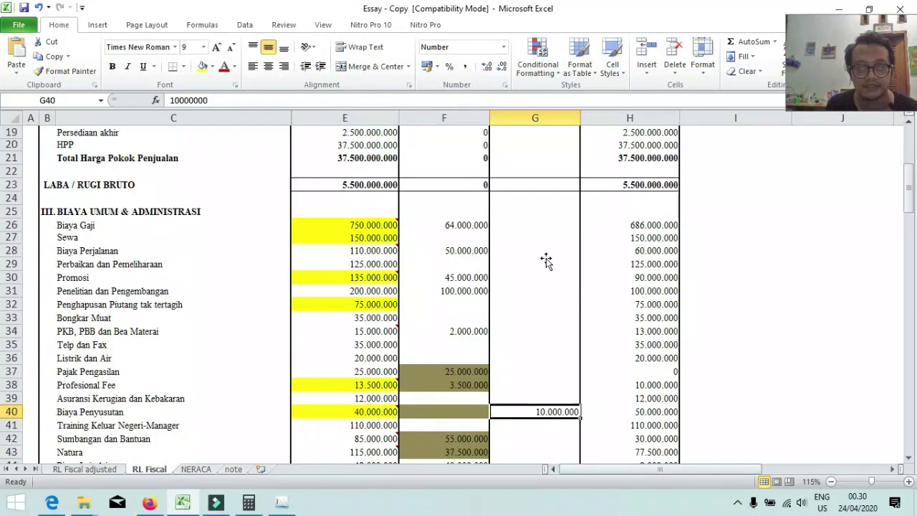
pyautogui.hotkey('alt', 'Tab')
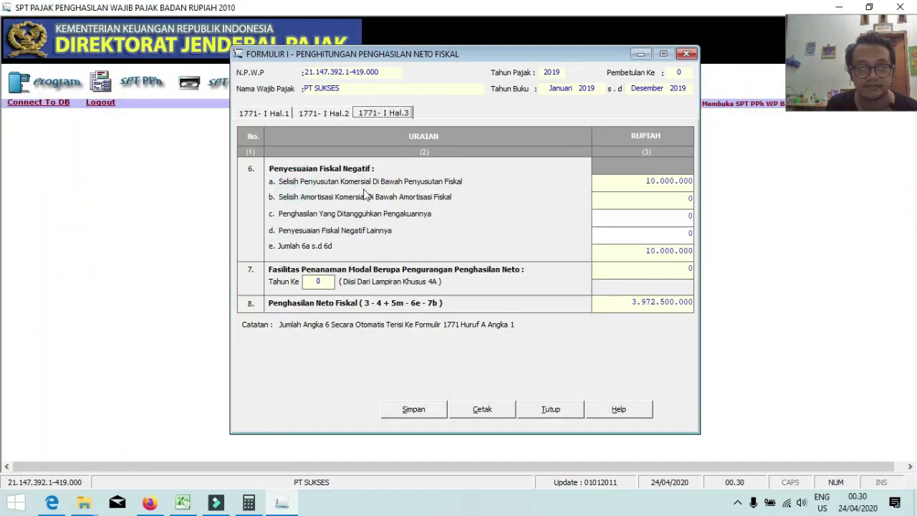
# - Examine item 6a, Selisih Penyusutan Komersial Di Bawah Penyusutan Fiskal, and the amortisation difference in item 6b
pyautogui.click(628, 181)
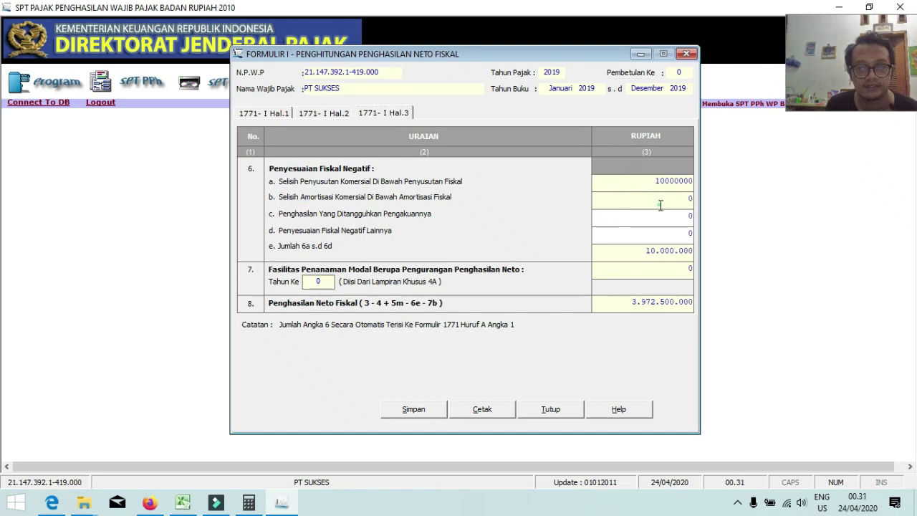
pyautogui.click(653, 193)
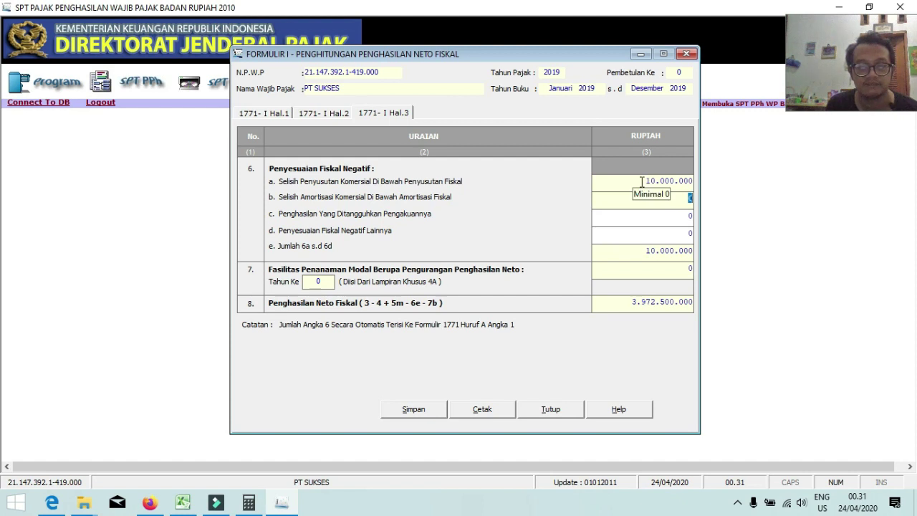
pyautogui.click(642, 181)
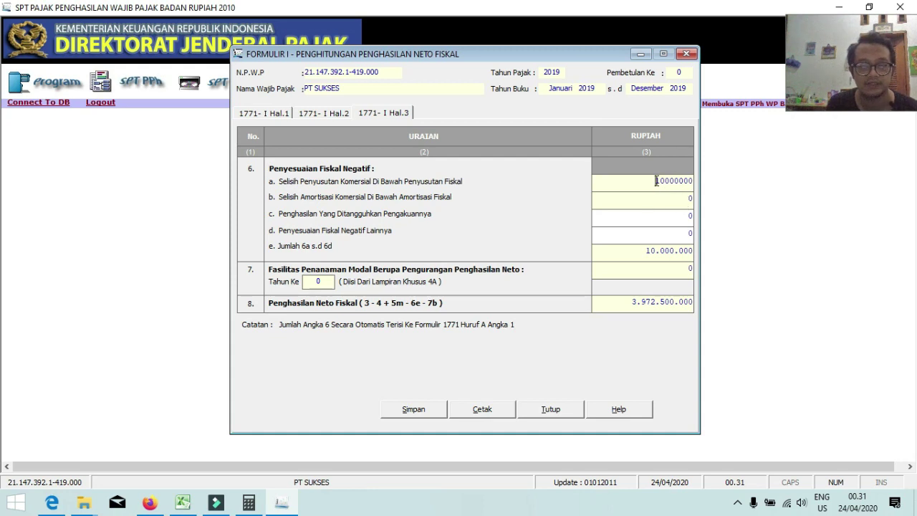
pyautogui.moveTo(644, 181); pyautogui.dragTo(714, 188)
pyautogui.click(679, 198)
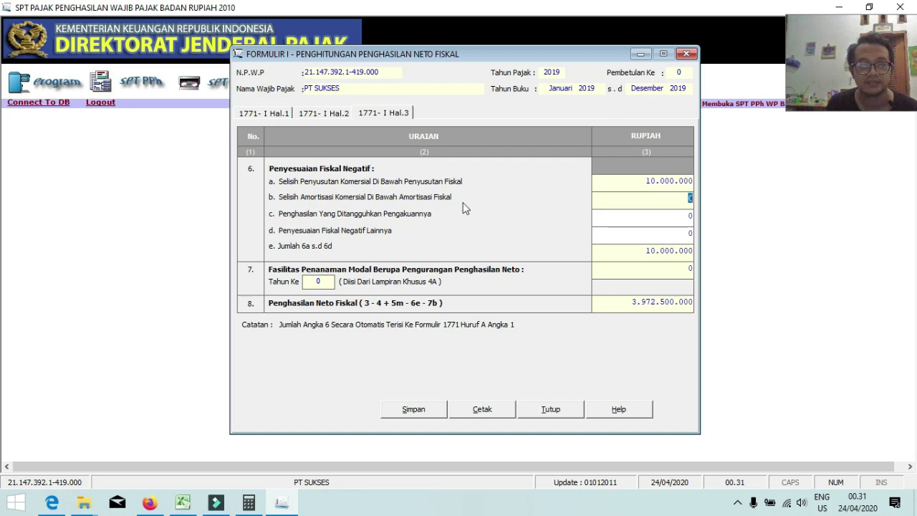
# - Compare items 6c and 6d of the negative adjustments with Excel's non-operating negative corrections in G49:G52 and their total in G57
pyautogui.click(652, 205)
pyautogui.click(670, 230)
pyautogui.click(638, 240)
pyautogui.hotkey('alt', 'Tab')
pyautogui.scroll(-4, 544, 379)
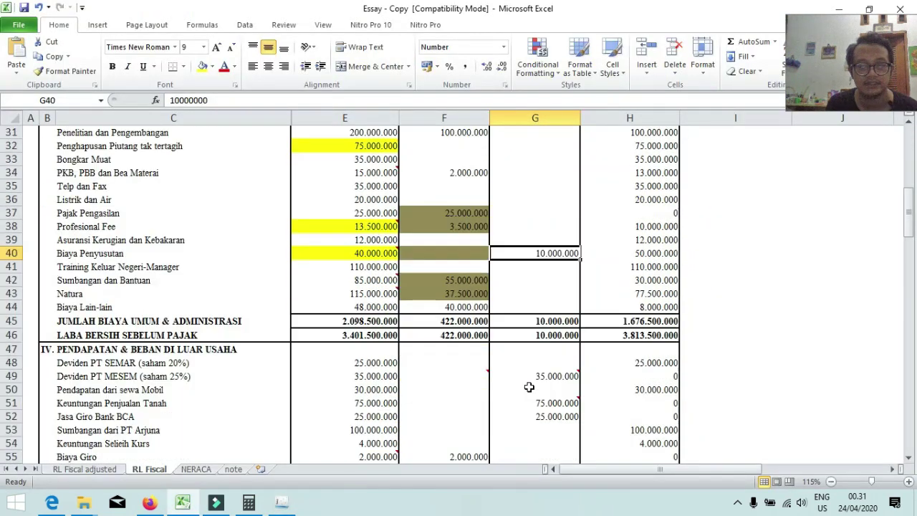
pyautogui.click(553, 335)
pyautogui.moveTo(558, 351); pyautogui.dragTo(560, 375)
pyautogui.scroll(-2, 563, 379)
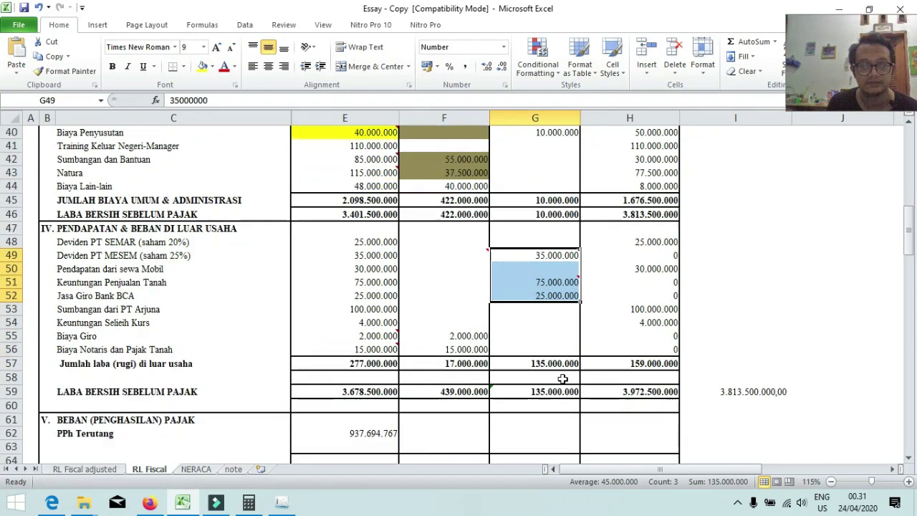
pyautogui.click(561, 366)
pyautogui.moveTo(547, 256); pyautogui.dragTo(550, 293)
pyautogui.hotkey('alt', 'Tab')
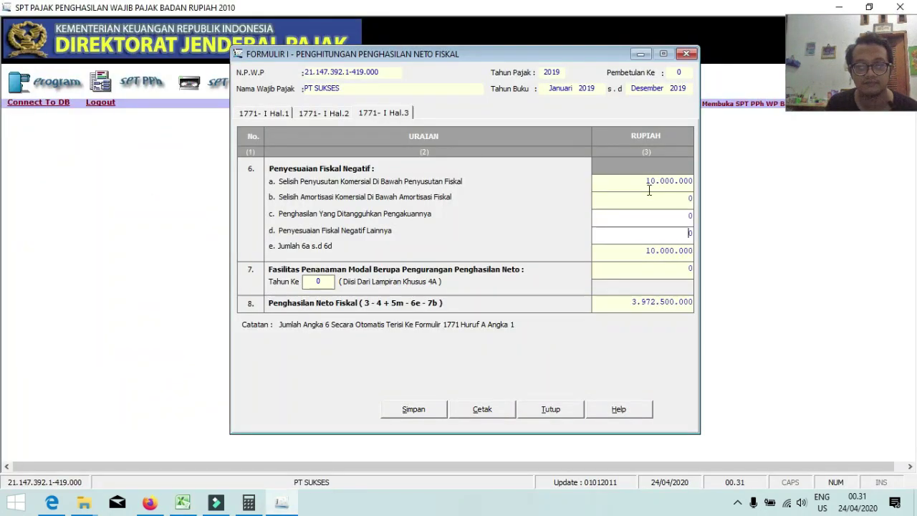
# - Inspect the formula behind the negative correction total in Excel's cell G57 and select its source amounts in G49:G52
pyautogui.hotkey('alt', 'Tab')
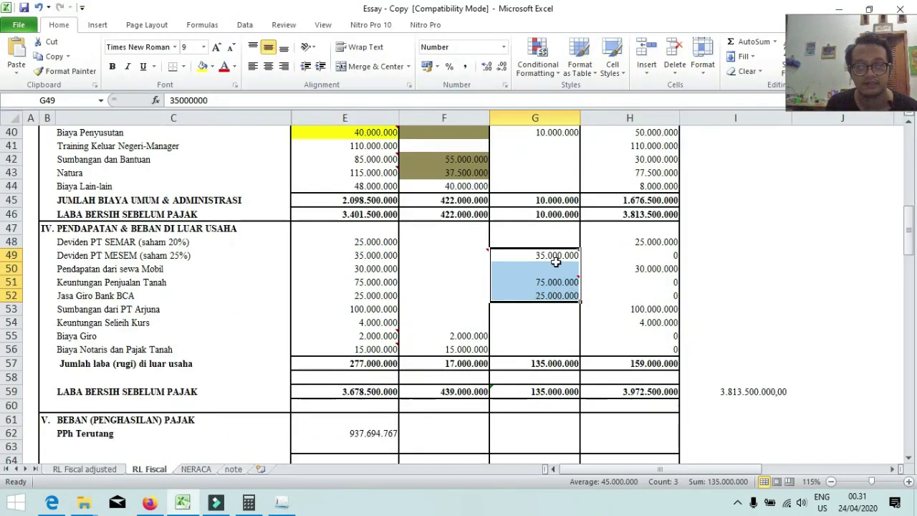
pyautogui.doubleClick(557, 364)
pyautogui.press('Escape')
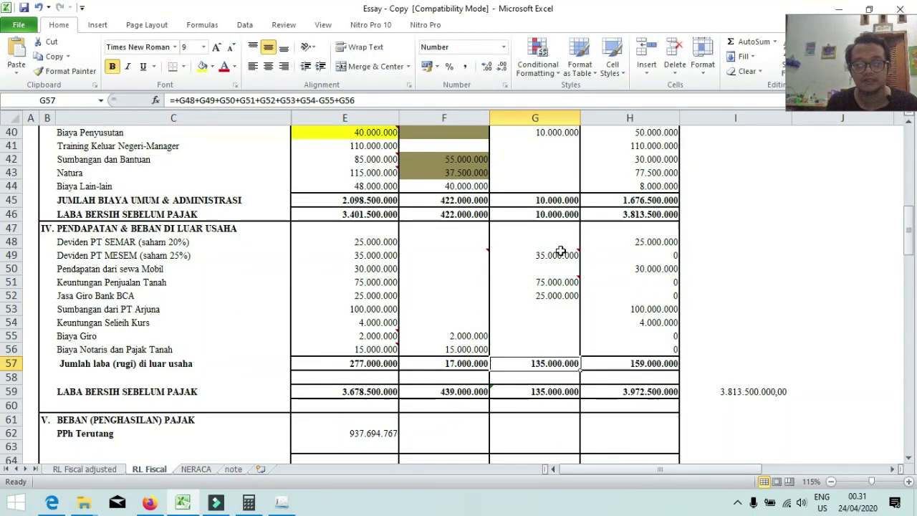
pyautogui.moveTo(561, 251)
pyautogui.moveTo(560, 252); pyautogui.dragTo(555, 297)
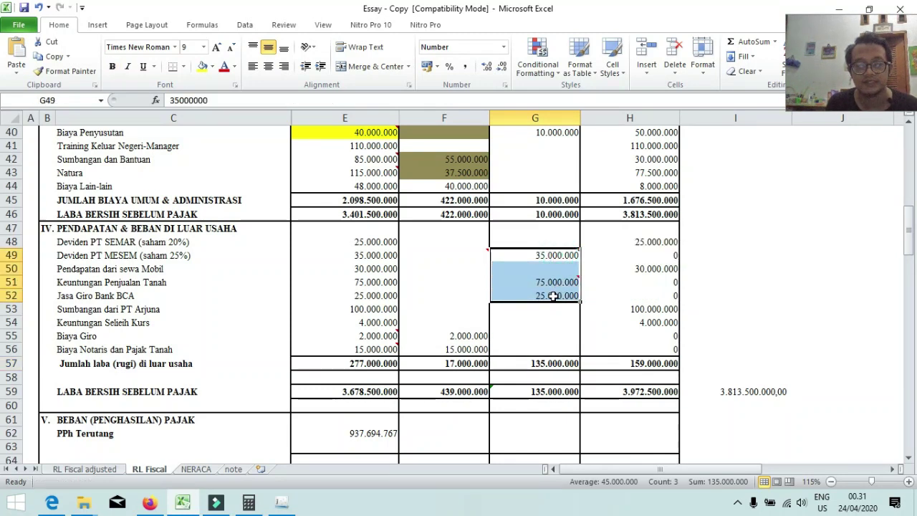
# - Compare item 4 on page 1, Penghasilan Yang Dikenakan PPh Final Dan Yang Tidak Termasuk Objek Pajak, with Excel's column G negative corrections
pyautogui.hotkey('alt', 'Tab')
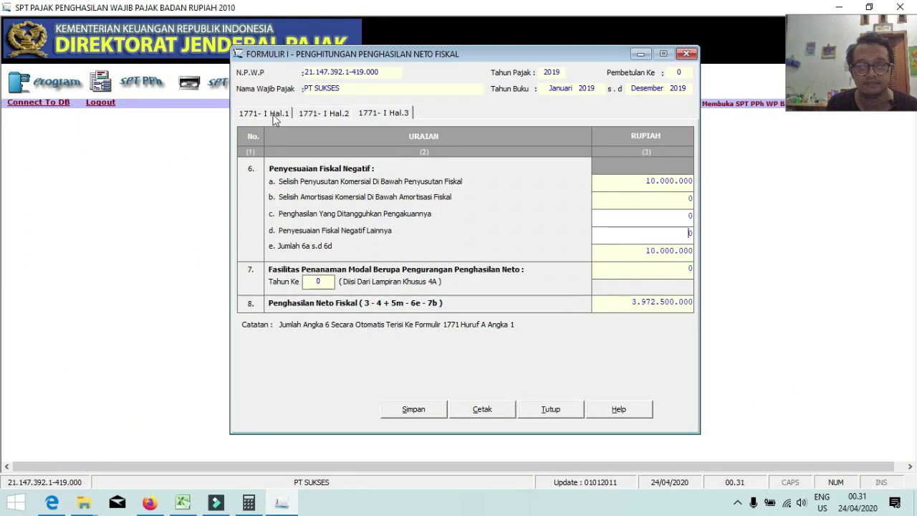
pyautogui.click(269, 113)
pyautogui.click(629, 359)
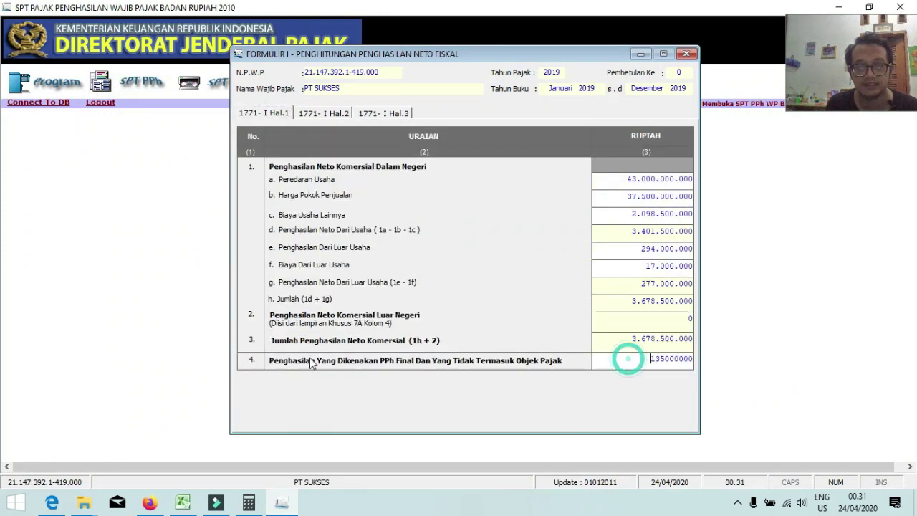
pyautogui.click(272, 364)
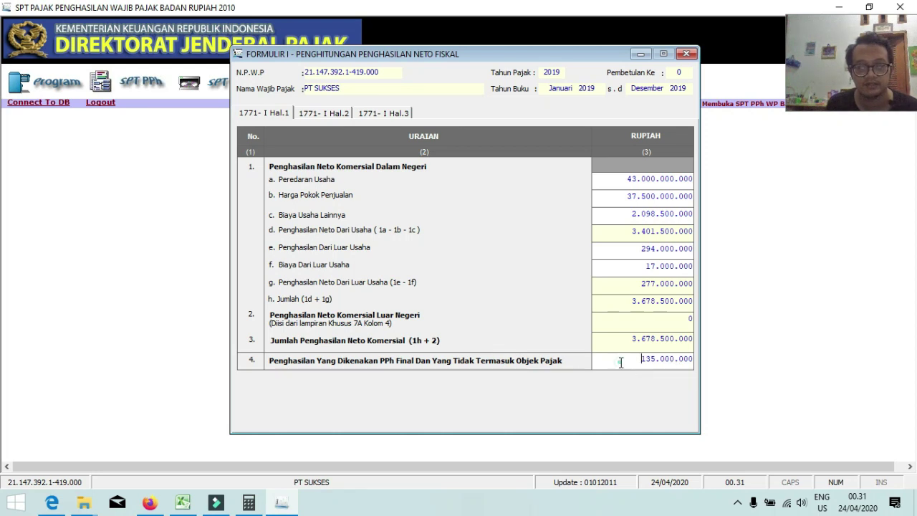
pyautogui.moveTo(621, 361); pyautogui.dragTo(682, 364)
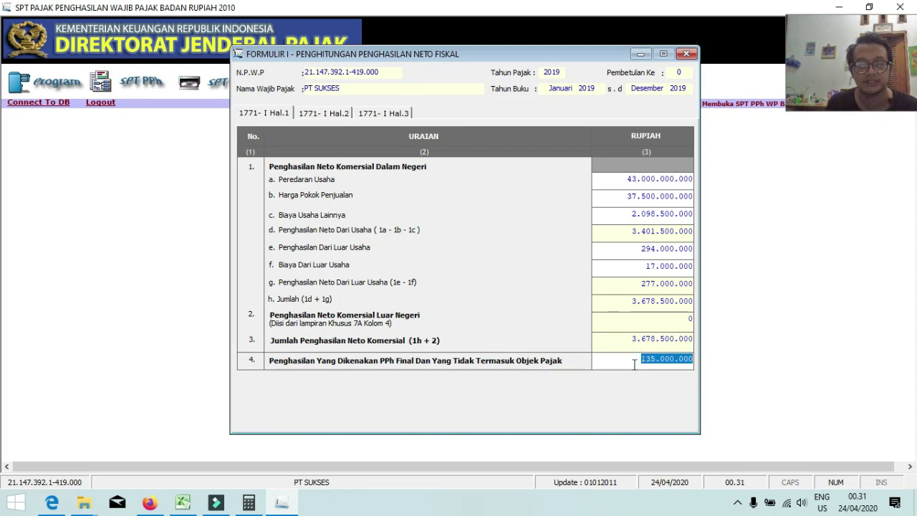
pyautogui.hotkey('alt', 'Tab')
pyautogui.scroll(-2, 536, 344)
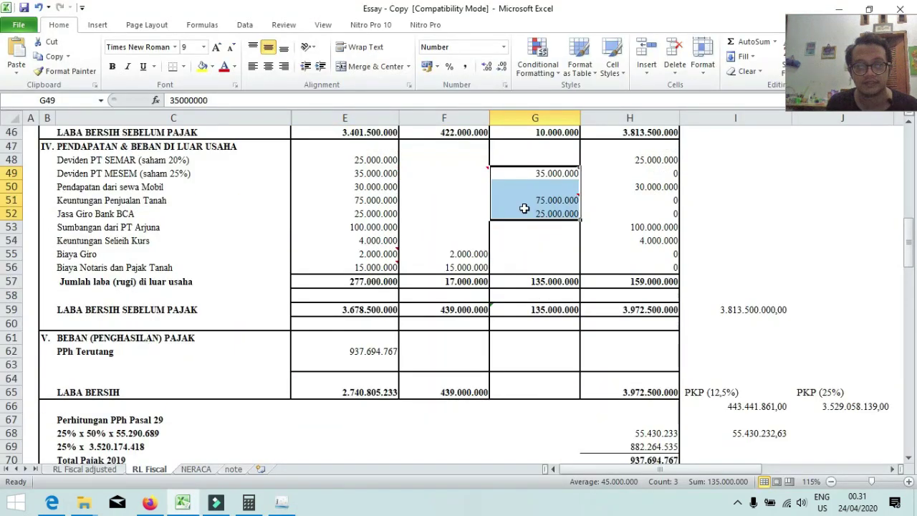
# - Recheck Excel's G49:G52 negative corrections against Formulir 1771-I item 4, and examine the commercial net income in item 3
pyautogui.moveTo(526, 169)
pyautogui.moveTo(525, 172); pyautogui.dragTo(536, 212)
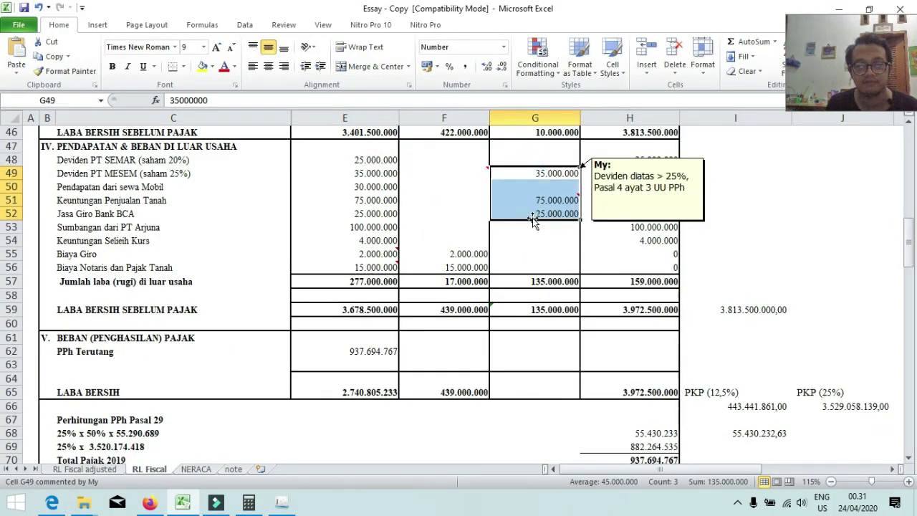
pyautogui.moveTo(548, 170)
pyautogui.hotkey('alt', 'Tab')
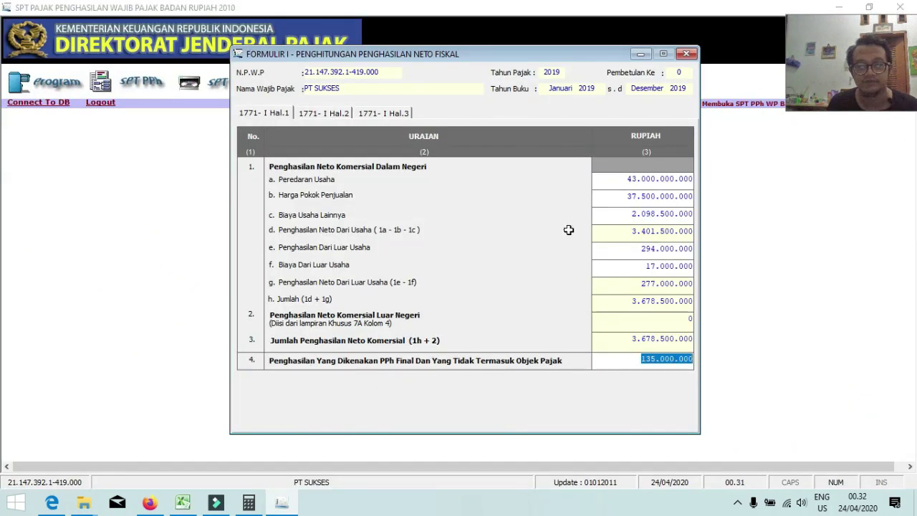
pyautogui.hotkey('alt', 'Tab')
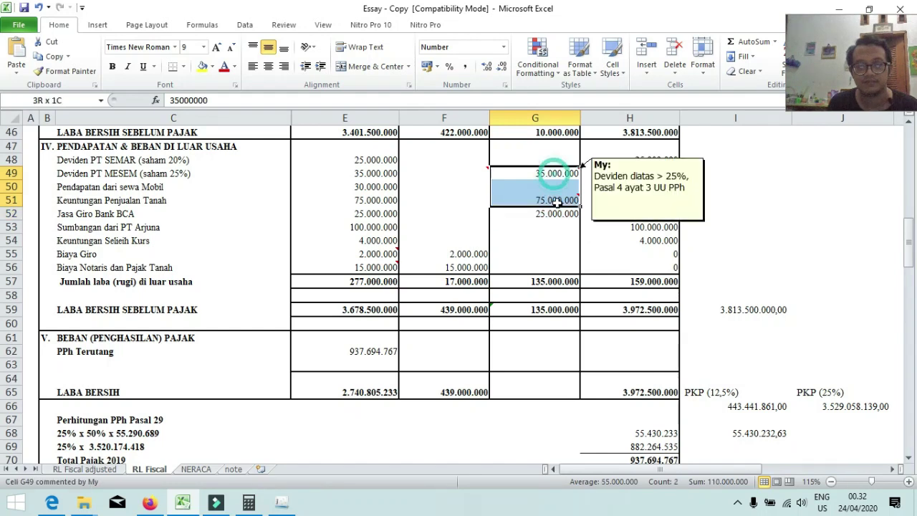
pyautogui.hotkey('alt', 'Tab')
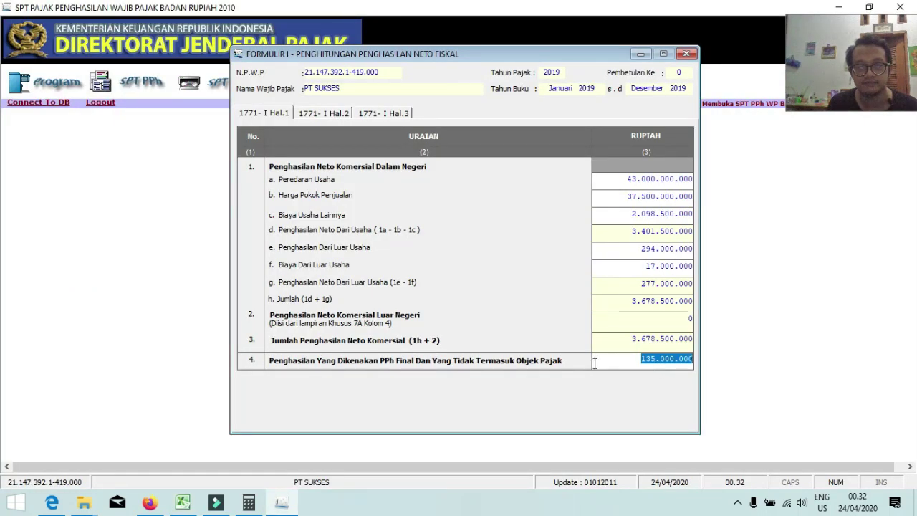
pyautogui.click(634, 345)
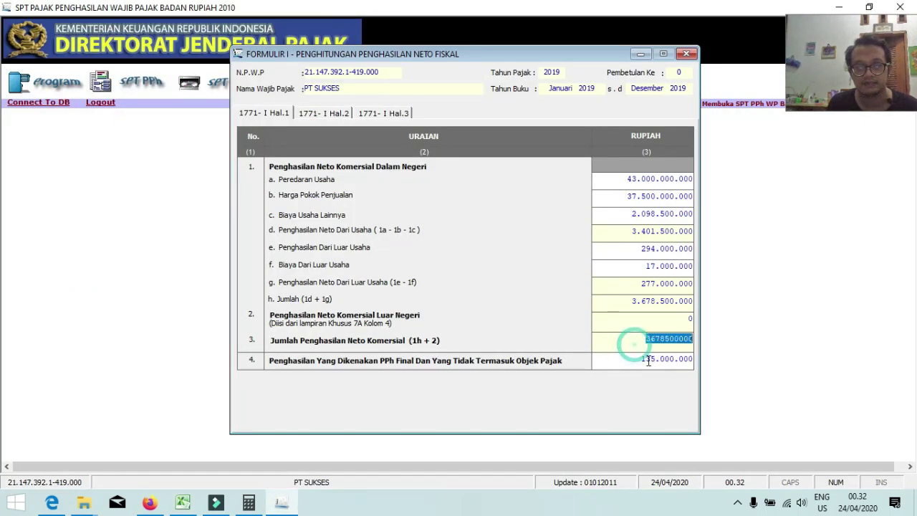
pyautogui.click(652, 359)
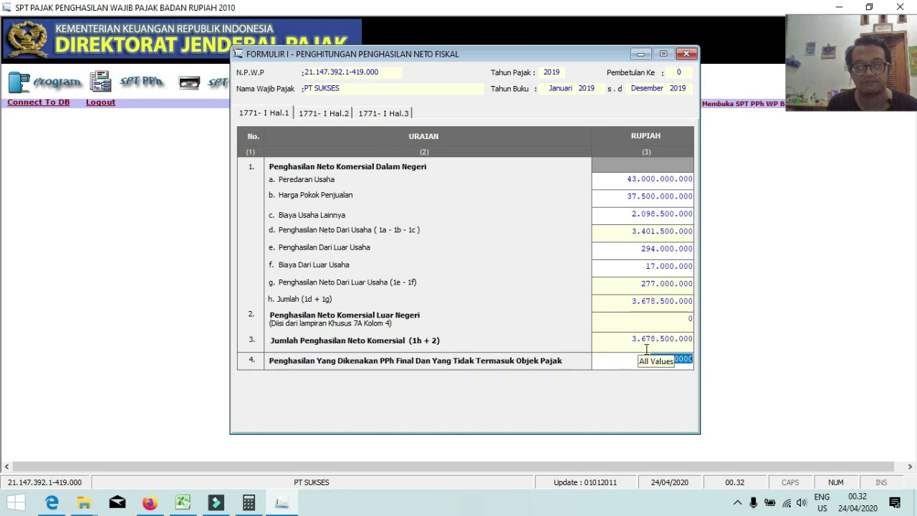
# - Compare the fiscal pre-tax profit in Excel's cell H59 with item 8, Penghasilan Neto Fiskal, on page 3 of Formulir 1771-I
pyautogui.hotkey('alt', 'Tab')
pyautogui.scroll(-1, 575, 278)
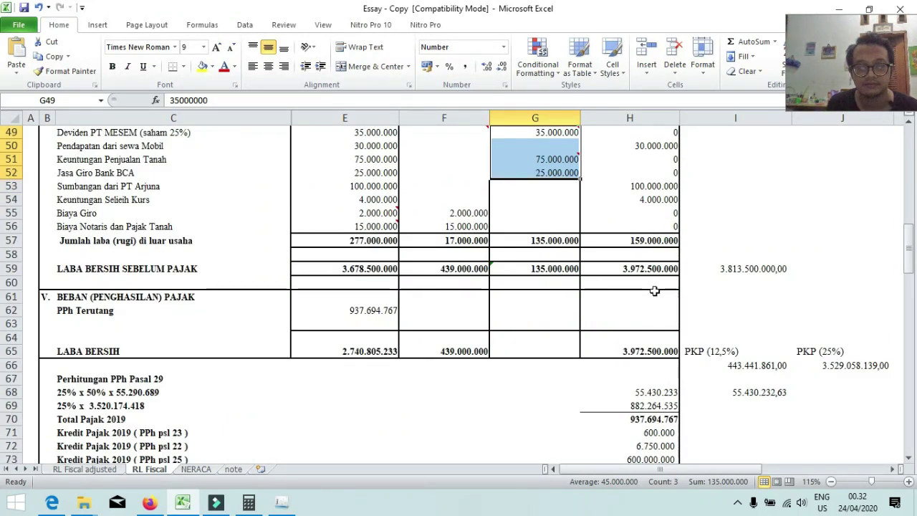
pyautogui.hotkey('alt', 'Tab')
pyautogui.click(362, 114)
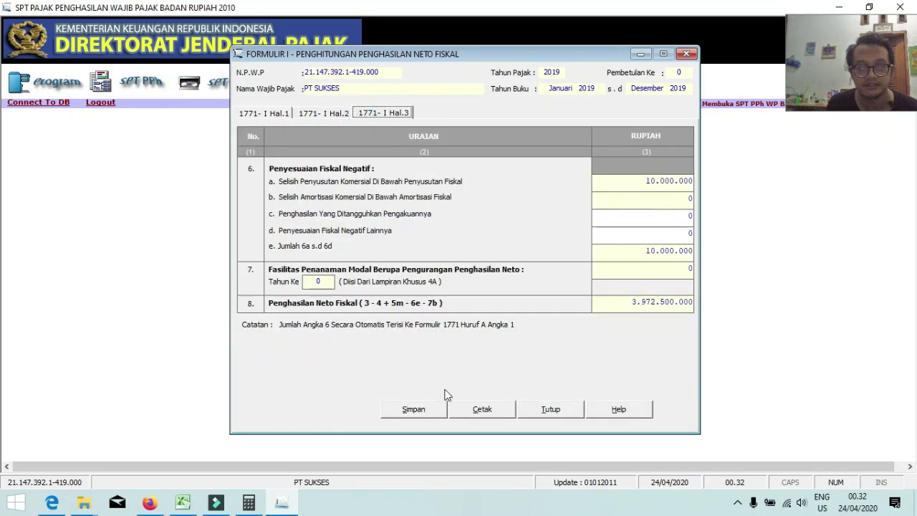
# - Save Formulir 1771-I and close it
pyautogui.click(413, 409)
pyautogui.click(440, 295)
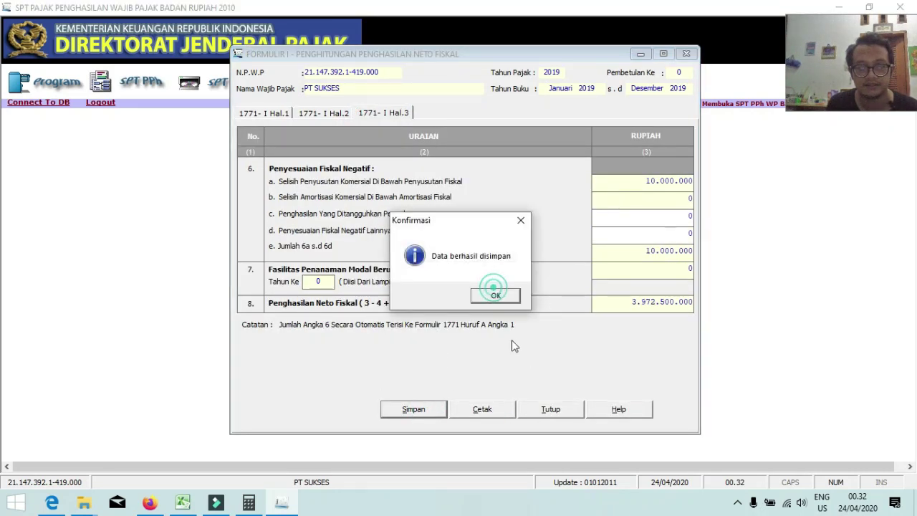
pyautogui.click(495, 294)
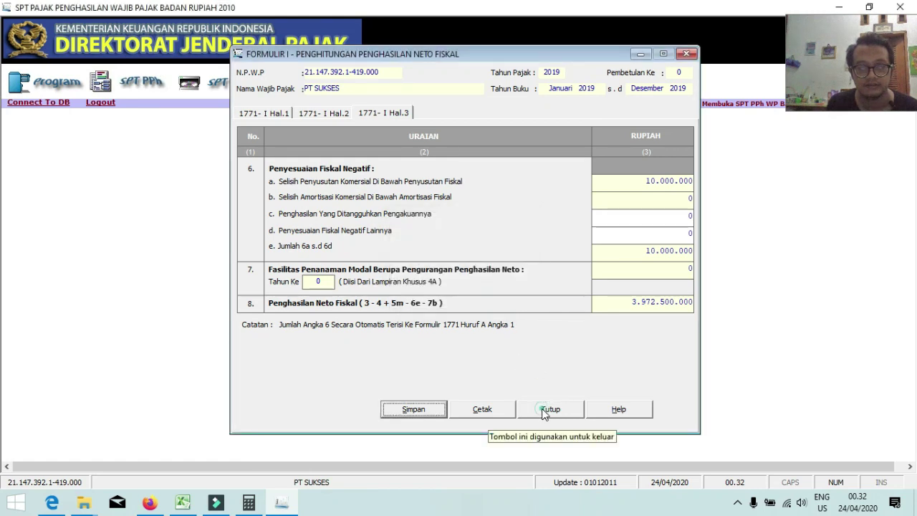
pyautogui.click(543, 411)
# - Open the main SPT PPh Wajib Pajak Badan form, choose Tidak Diaudit for the bookkeeping, and review parts A to C
pyautogui.click(141, 84)
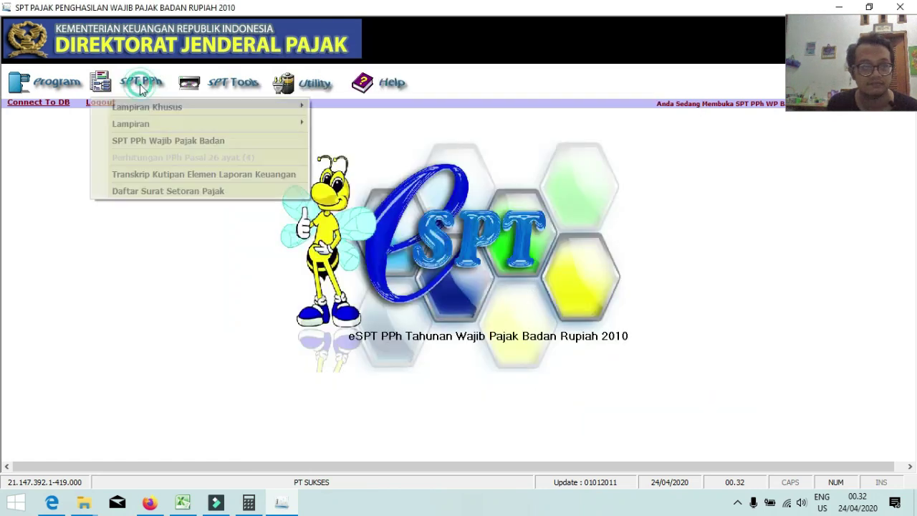
pyautogui.click(167, 141)
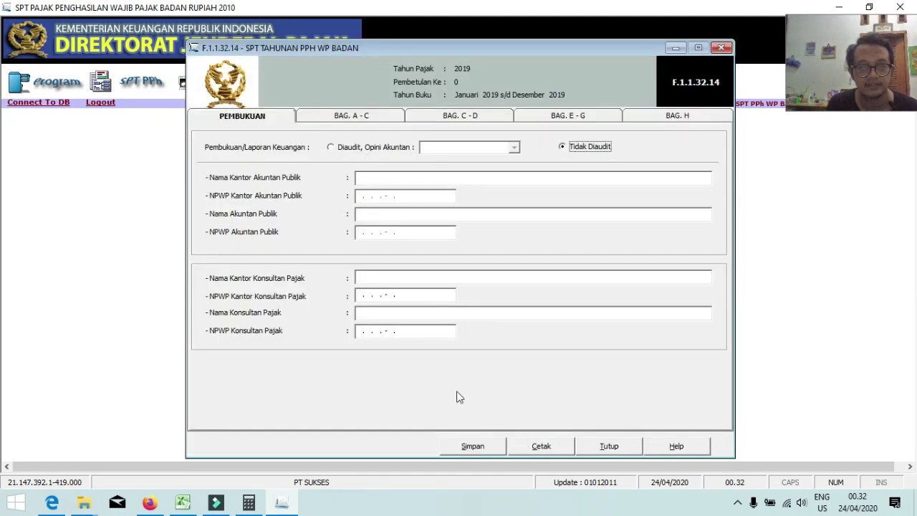
pyautogui.click(593, 149)
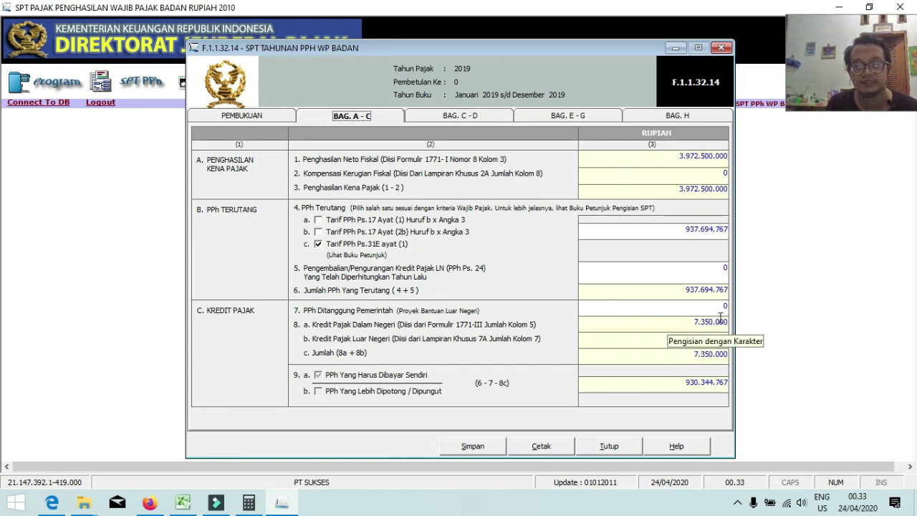
pyautogui.click(666, 335)
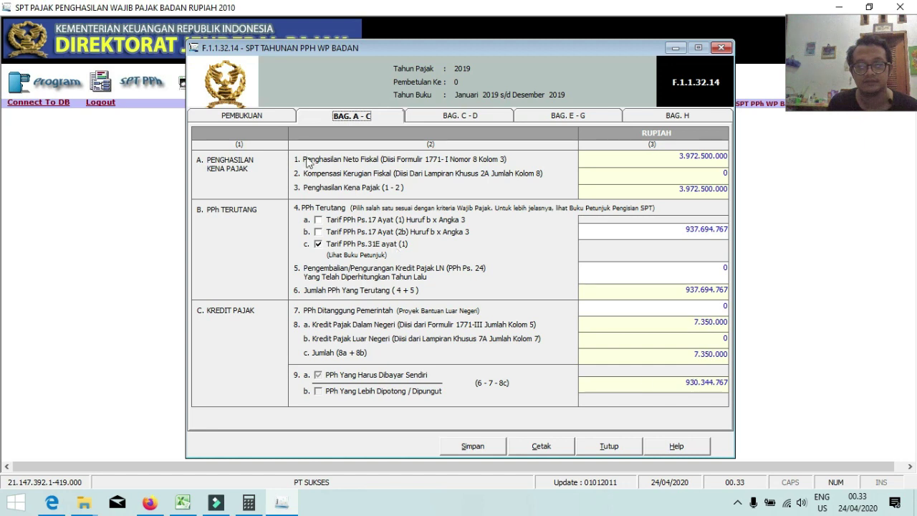
# - Compare item 10a, PPh Ps. 25 Bulanan, in parts C-D with the PPh psl 25 credit in Excel's cell H73
pyautogui.click(440, 118)
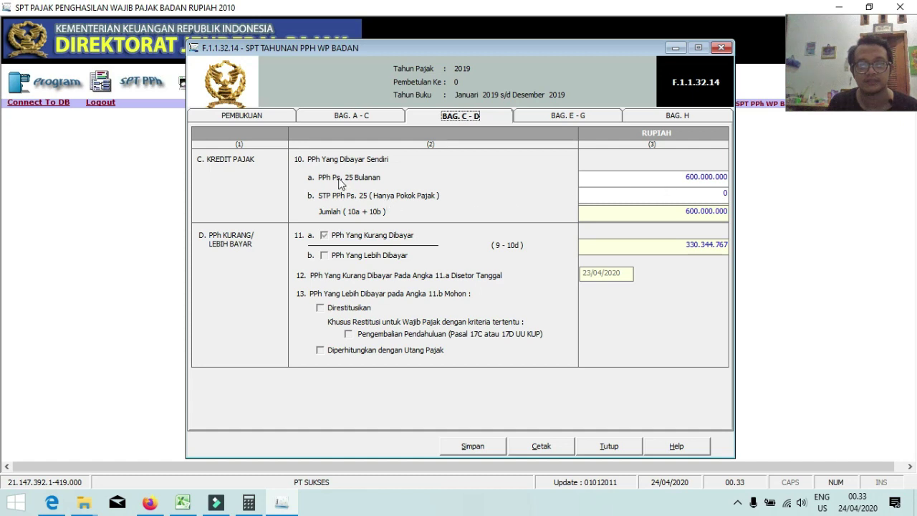
pyautogui.click(651, 178)
pyautogui.hotkey('alt', 'Tab')
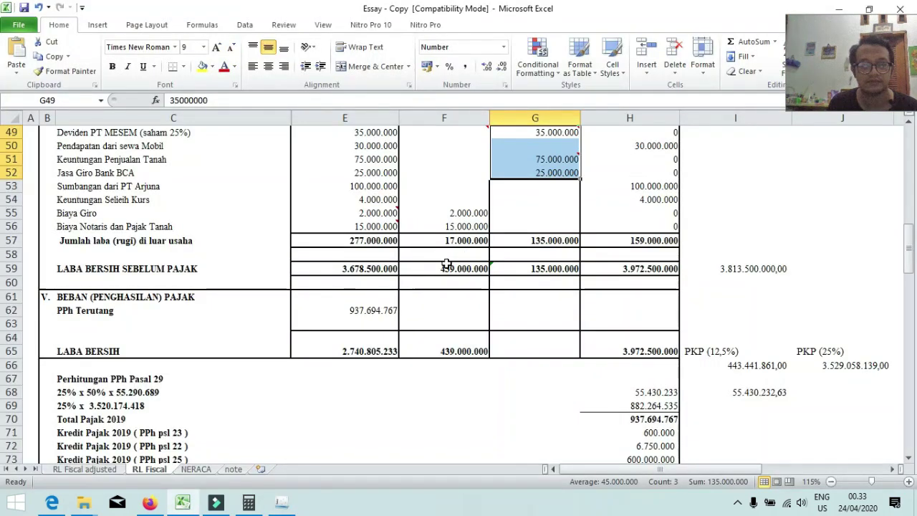
pyautogui.scroll(-2, 645, 384)
pyautogui.click(644, 380)
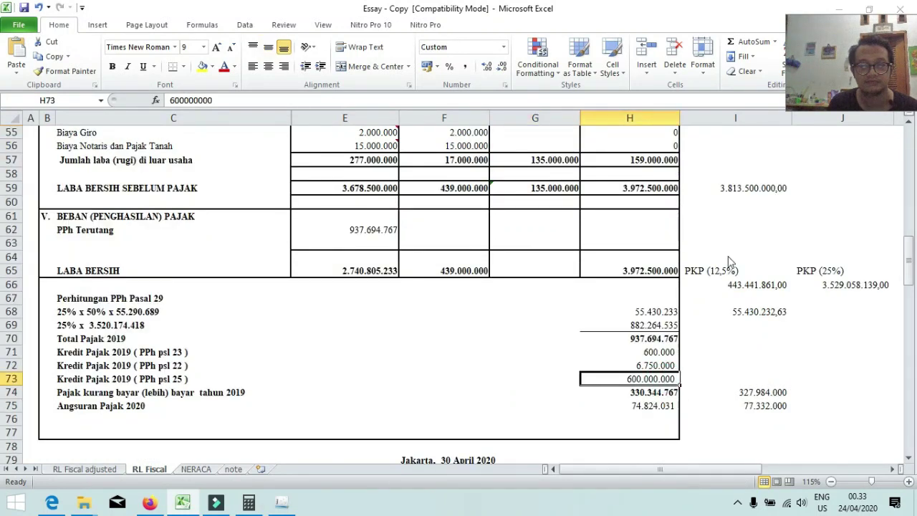
pyautogui.hotkey('alt', 'Tab')
pyautogui.hotkey('alt', 'Tab')
pyautogui.click(666, 378)
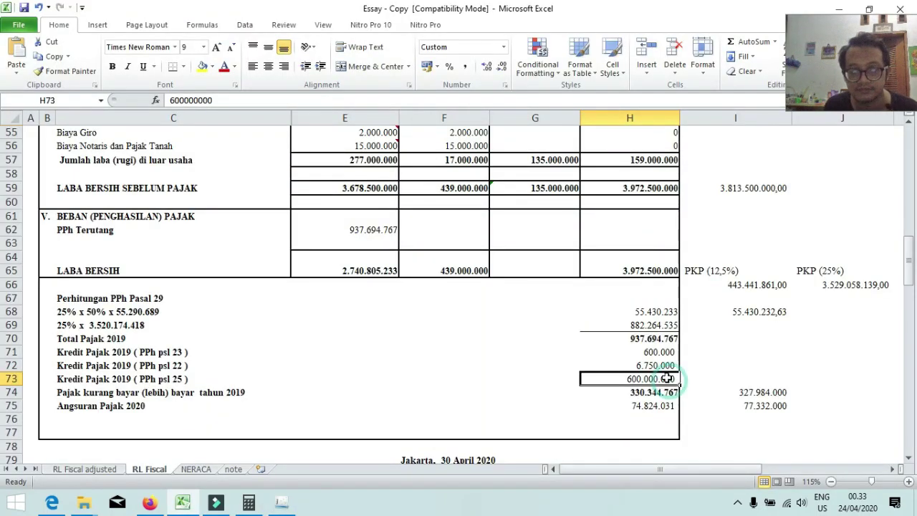
pyautogui.hotkey('alt', 'Tab')
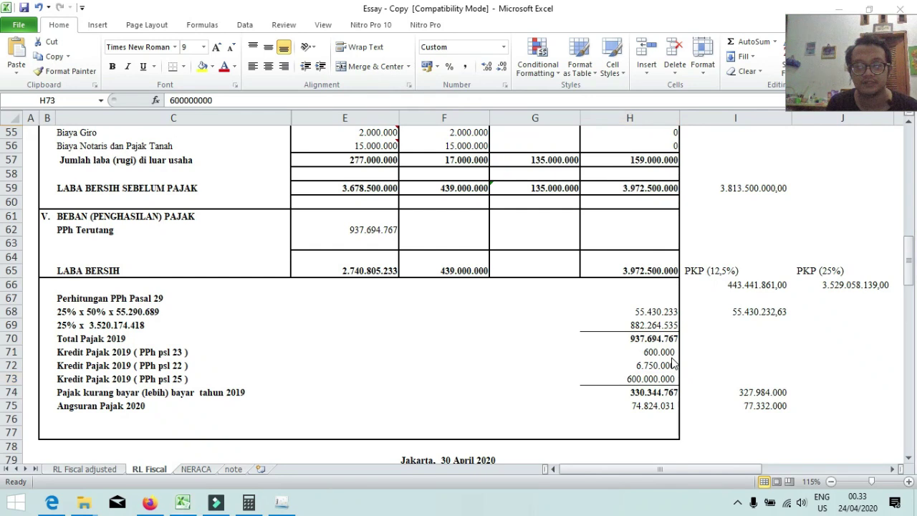
# - Check the sum of the PPh psl 23 and PPh psl 22 credits in Excel's cells H71:H72
pyautogui.hotkey('alt', 'Tab')
pyautogui.click(660, 352)
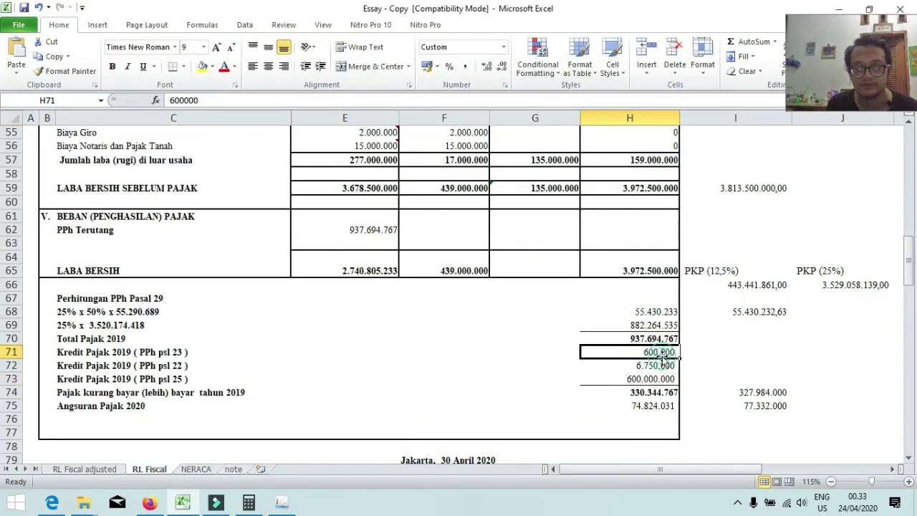
pyautogui.moveTo(662, 355); pyautogui.dragTo(665, 366)
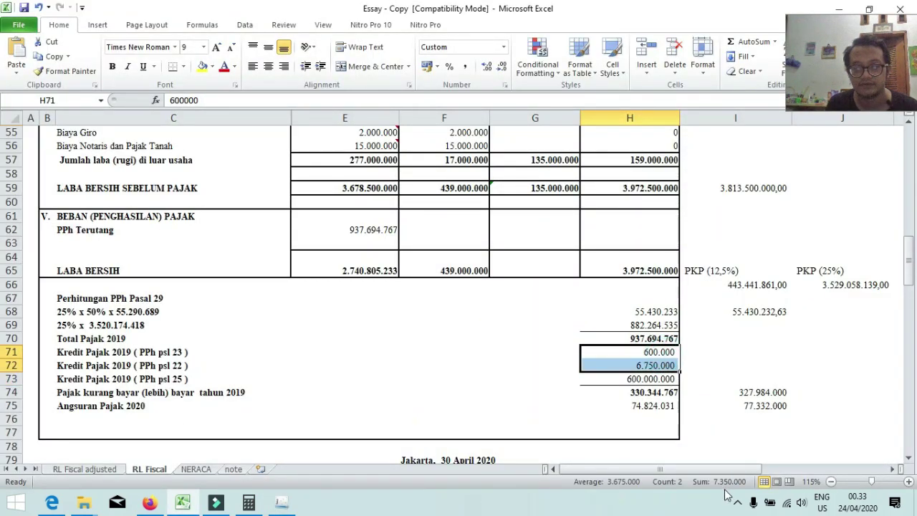
# - Compare the item 10 total and item 11a, PPh Yang Kurang Dibayar, with Excel's tax credits and the underpaid tax in H74
pyautogui.hotkey('alt', 'Tab')
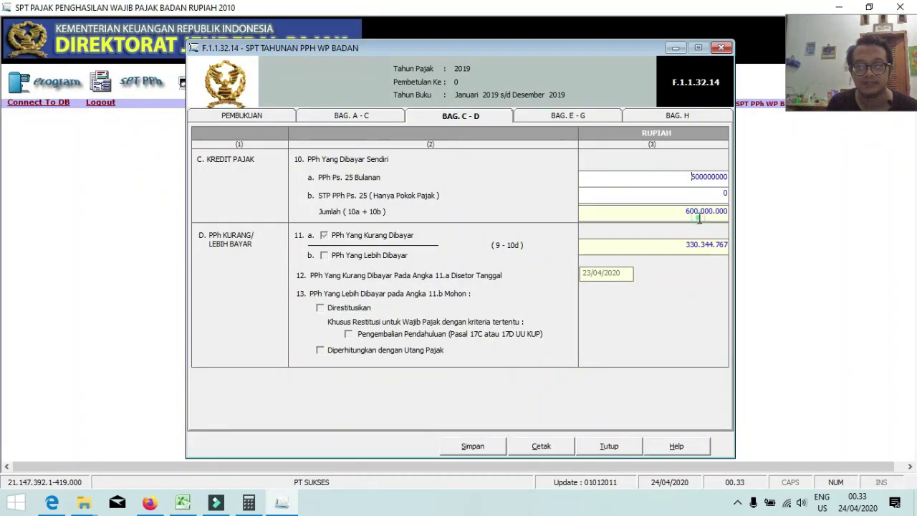
pyautogui.click(698, 215)
pyautogui.click(701, 243)
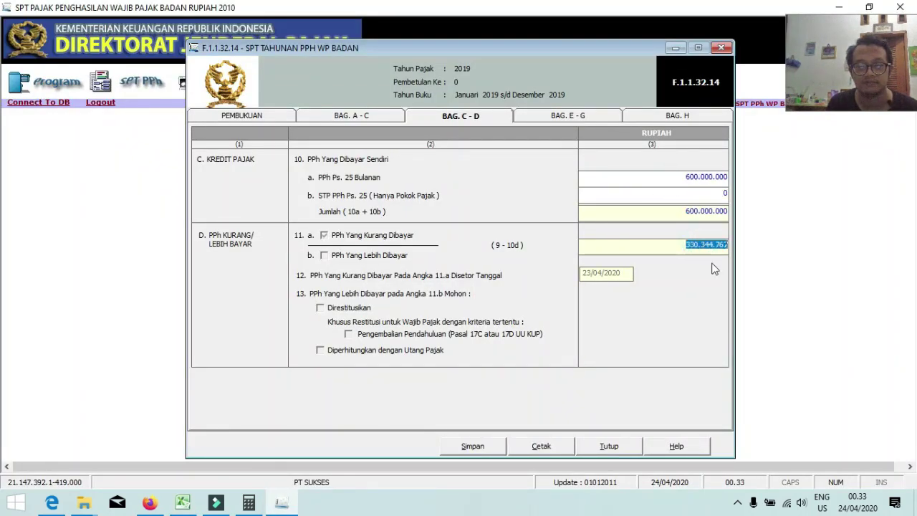
pyautogui.hotkey('alt', 'Tab')
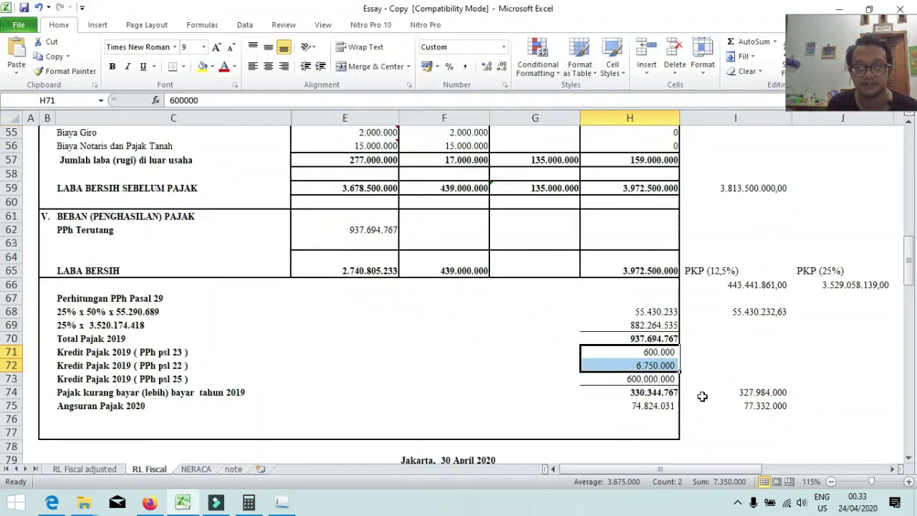
pyautogui.click(653, 394)
pyautogui.hotkey('alt', 'Tab')
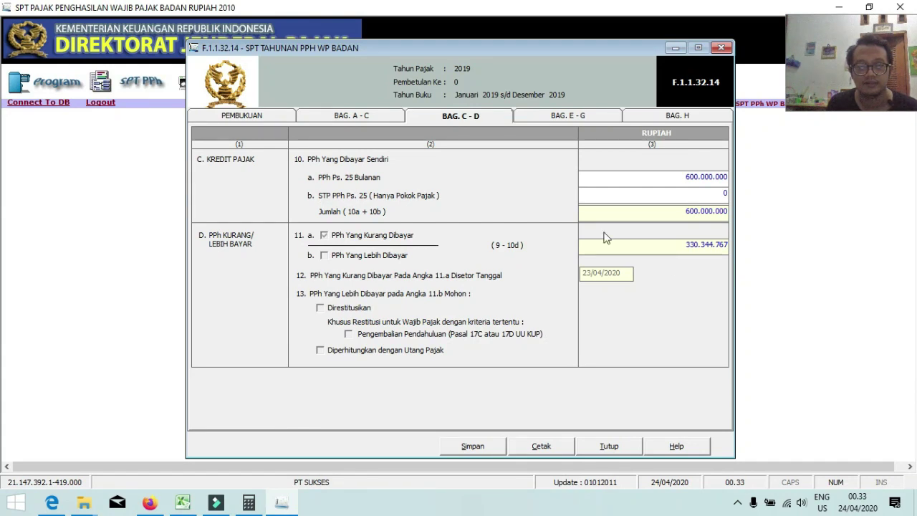
pyautogui.click(552, 117)
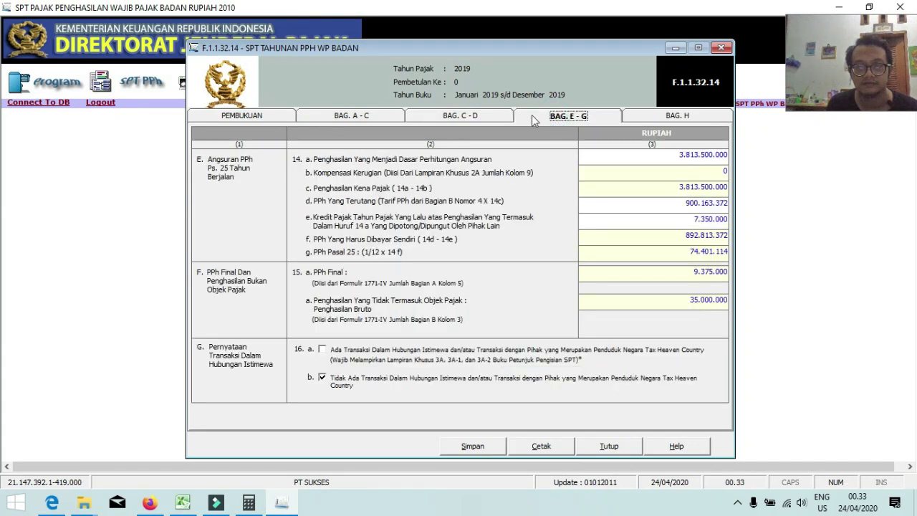
pyautogui.click(472, 115)
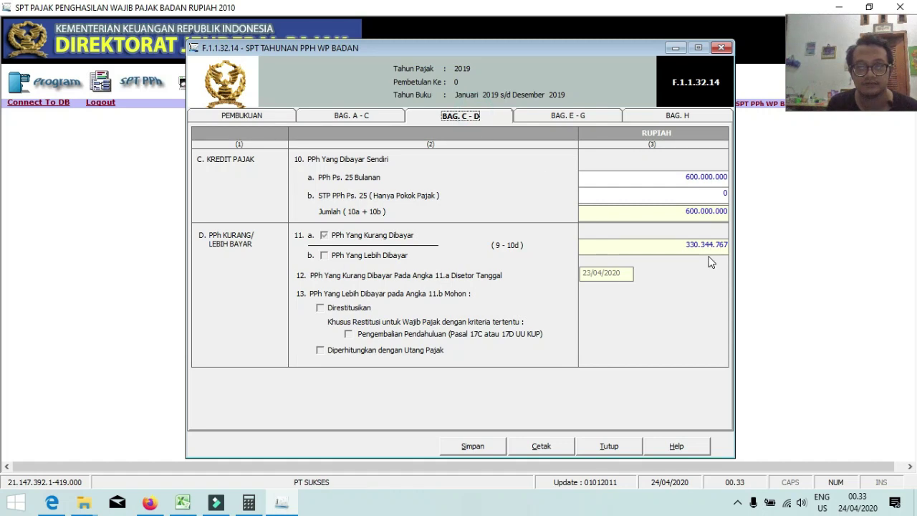
pyautogui.hotkey('alt', 'Tab')
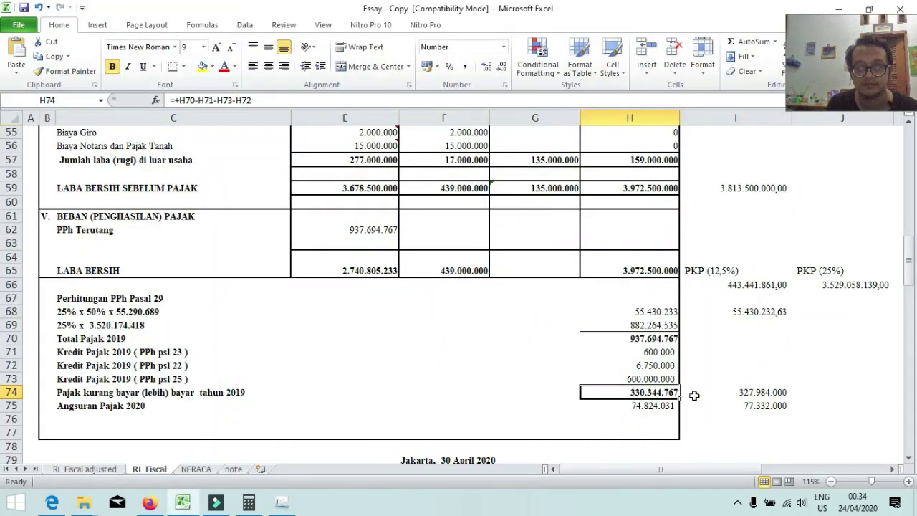
pyautogui.hotkey('alt', 'Tab')
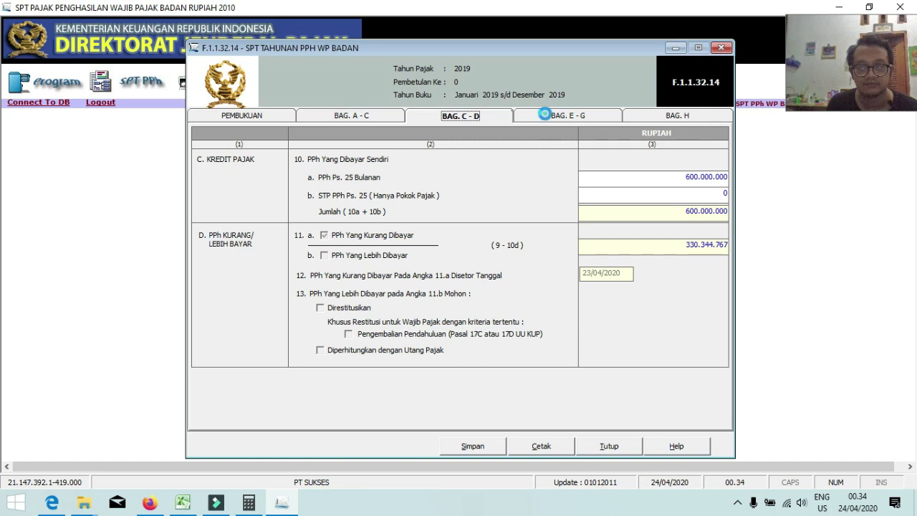
# - Compare item 14a, Penghasilan Yang Menjadi Dasar Perhitungan Angsuran, with Excel's cell I59 and inspect the formulas in H65, H59 and I59
pyautogui.click(545, 114)
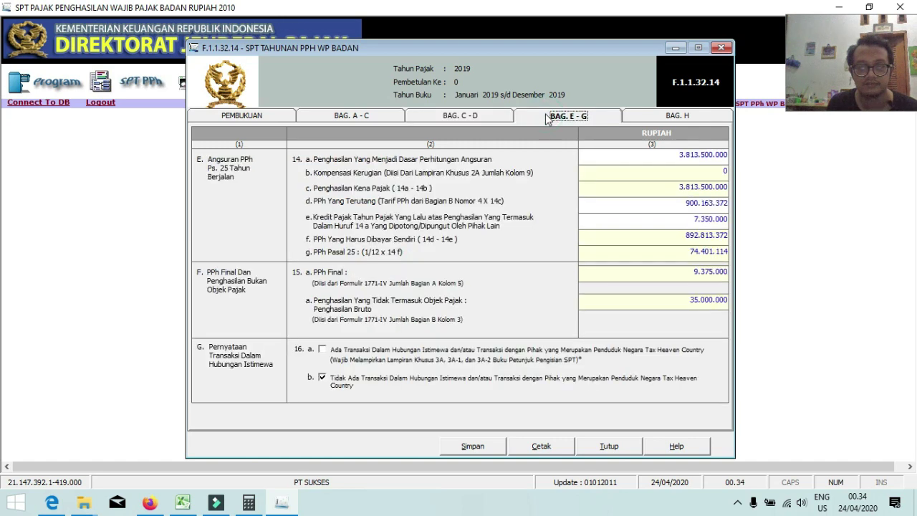
pyautogui.click(666, 153)
pyautogui.hotkey('alt', 'Tab')
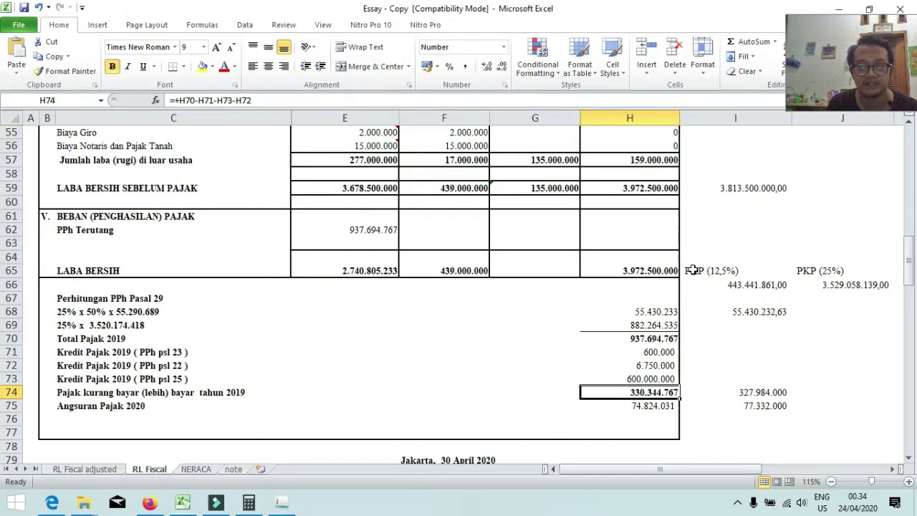
pyautogui.click(649, 270)
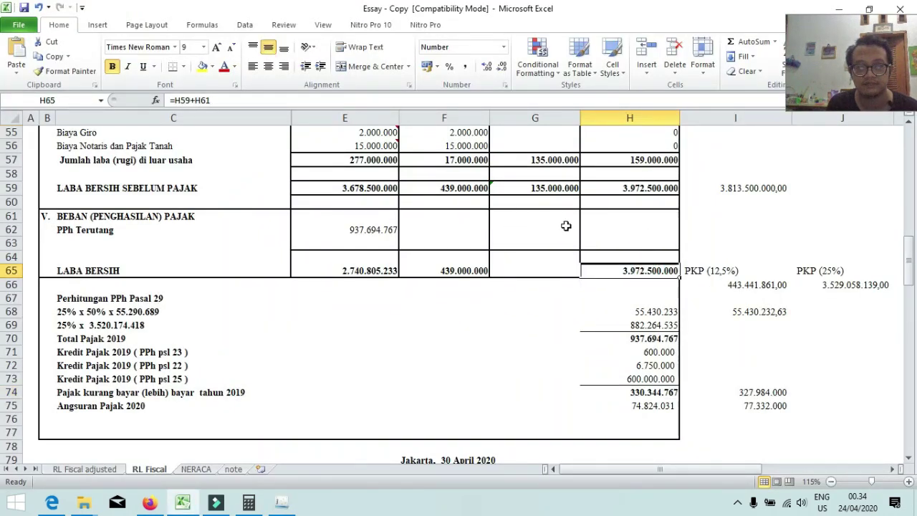
pyautogui.click(635, 190)
pyautogui.click(727, 187)
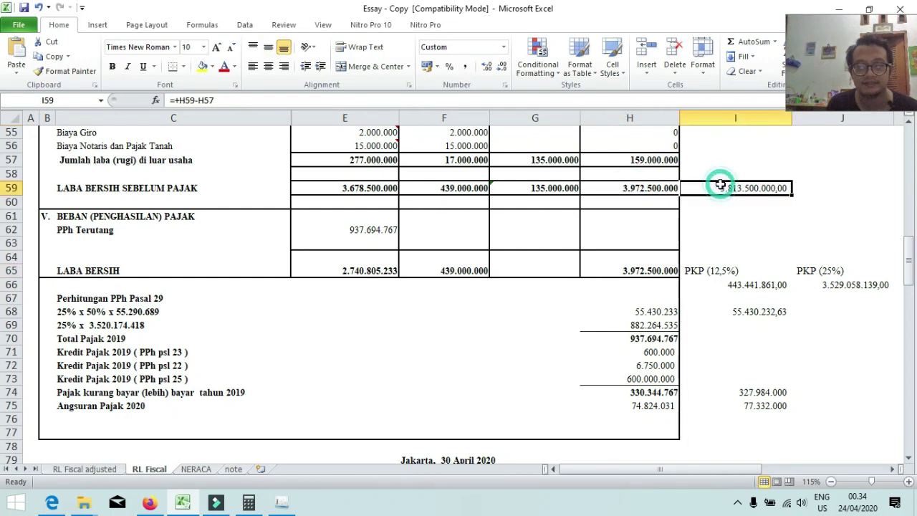
pyautogui.hotkey('alt', 'Tab')
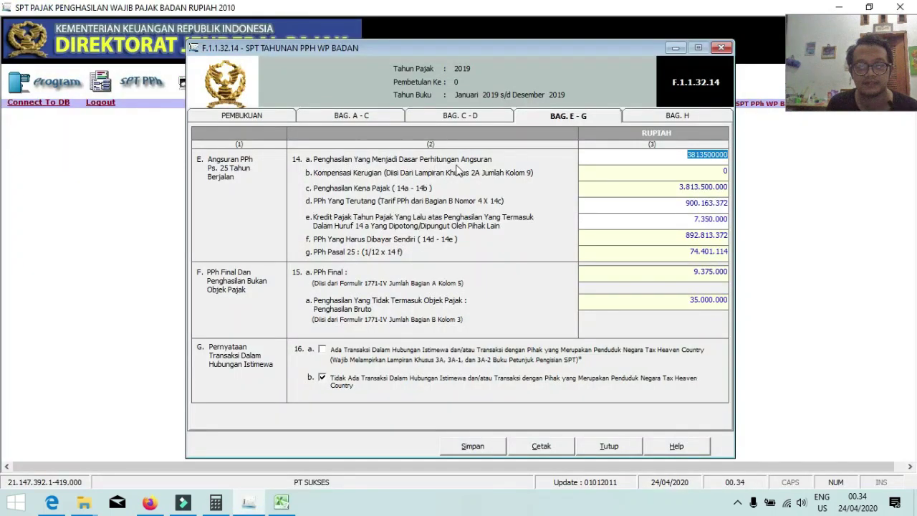
pyautogui.hotkey('alt', 'Tab')
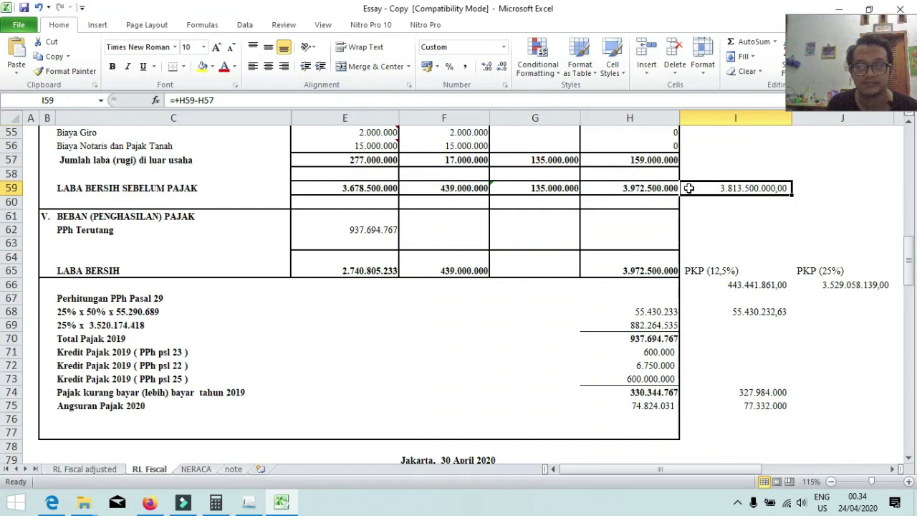
# - Examine the fiscal amounts of the income outside the business in cells H48:H54 of Excel's RL Fiscal sheet
pyautogui.hotkey('alt', 'Tab')
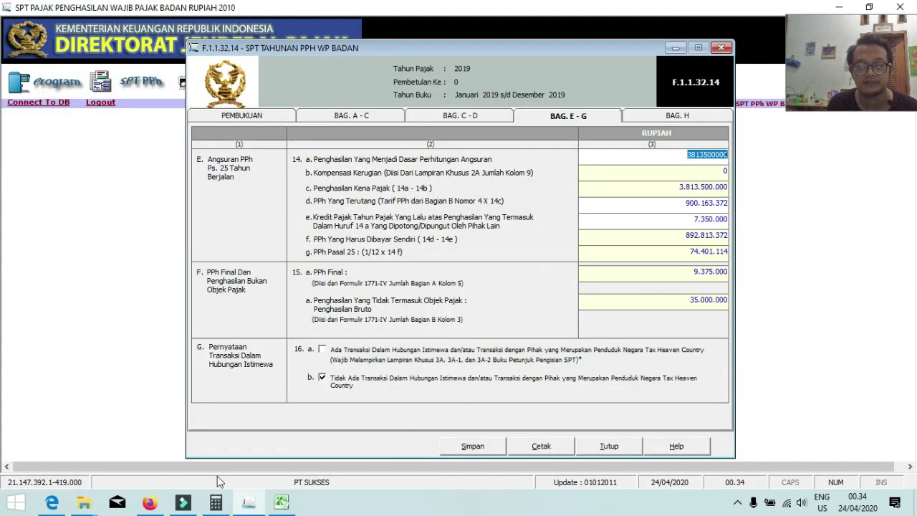
pyautogui.click(281, 502)
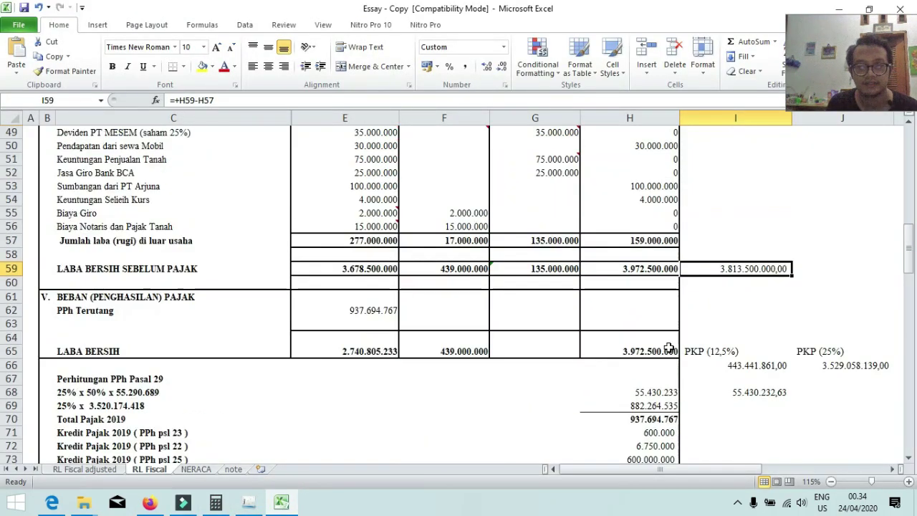
pyautogui.scroll(2, 669, 347)
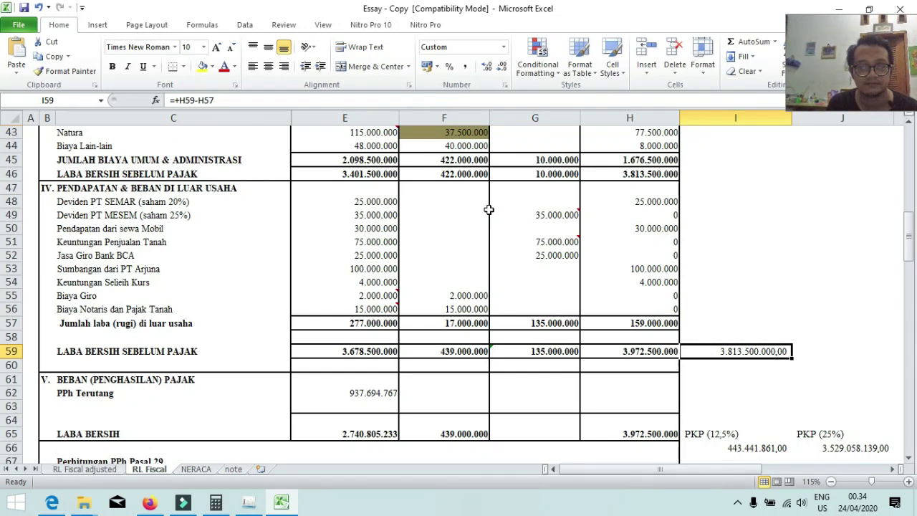
pyautogui.moveTo(641, 201); pyautogui.dragTo(648, 282)
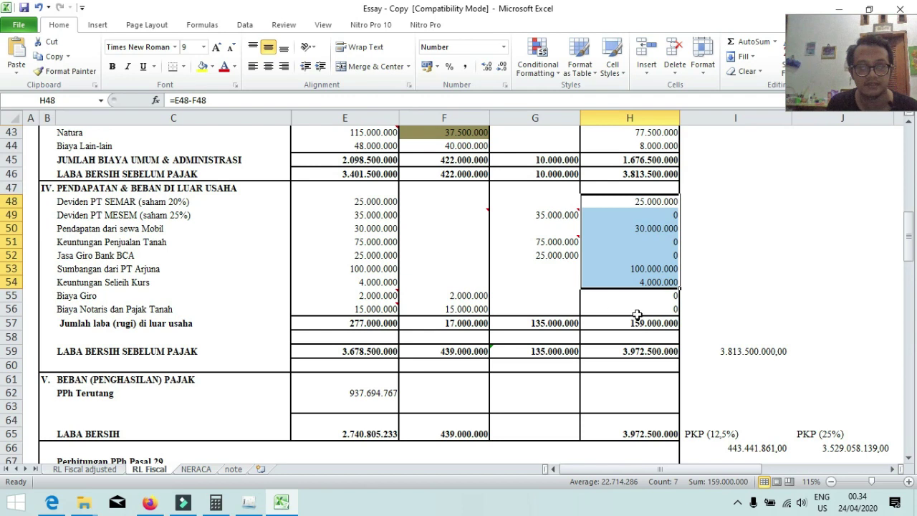
# - Inspect the formulas behind I59 and the Jumlah laba (rugi) di luar usaha totals in H57 and E57
pyautogui.click(765, 351)
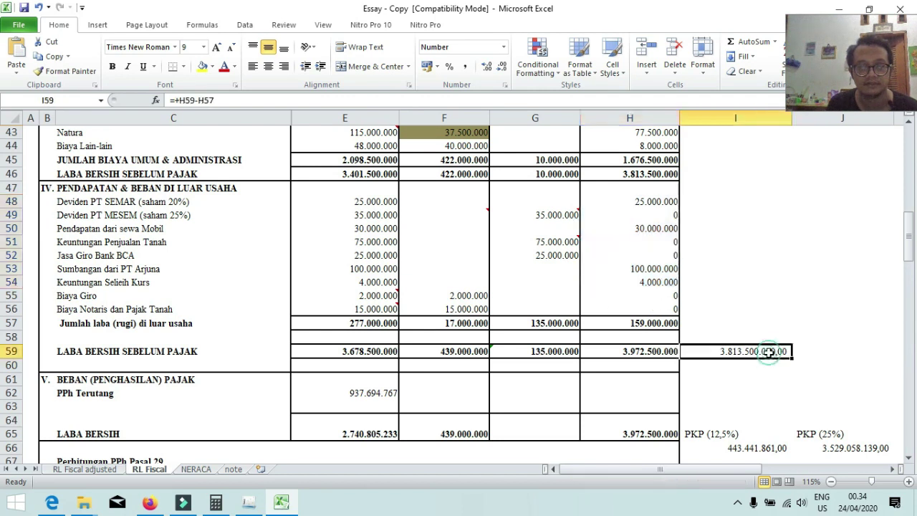
pyautogui.doubleClick(768, 352)
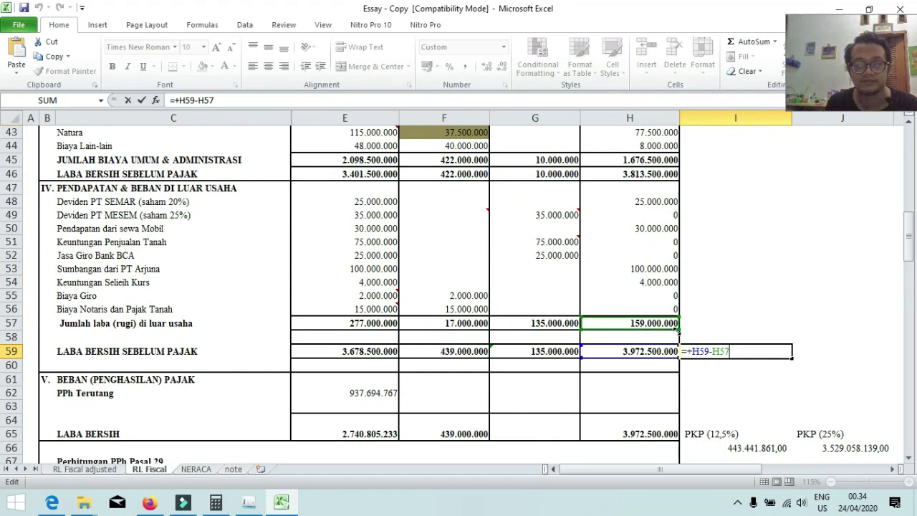
pyautogui.click(662, 321)
pyautogui.doubleClick(663, 323)
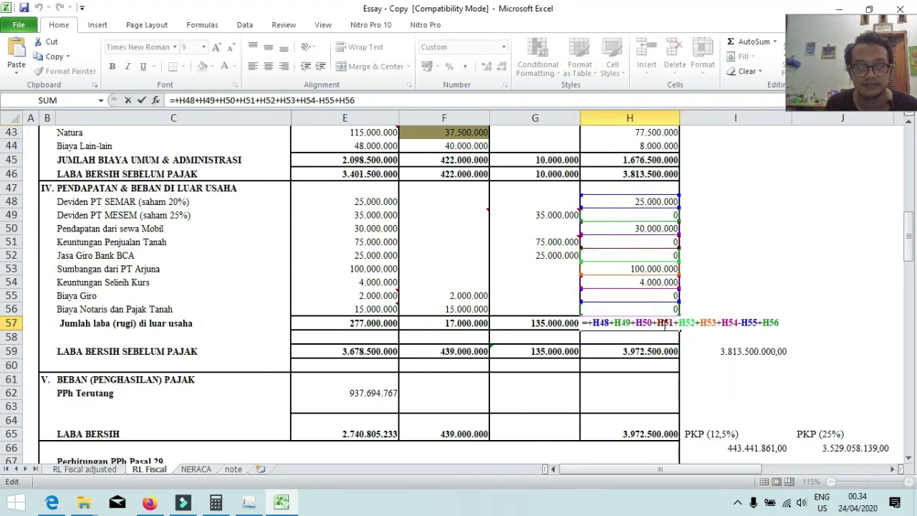
pyautogui.press('Return')
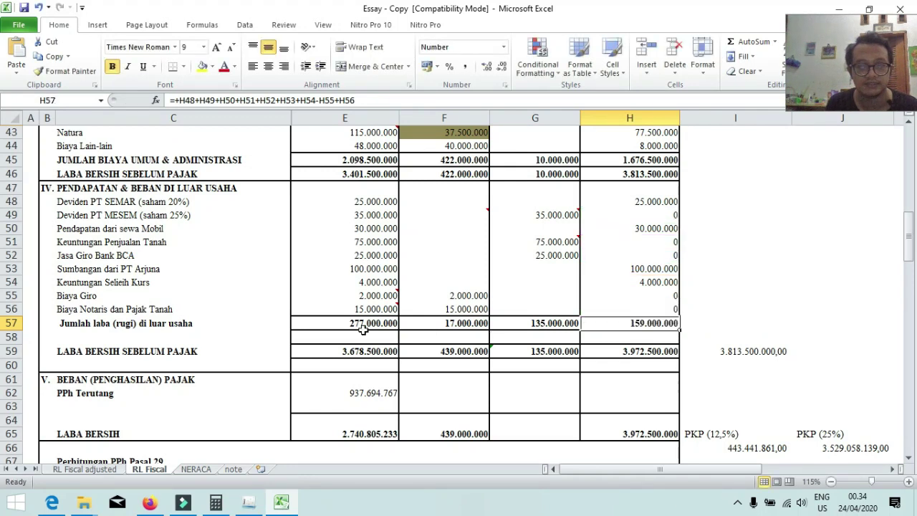
pyautogui.click(354, 323)
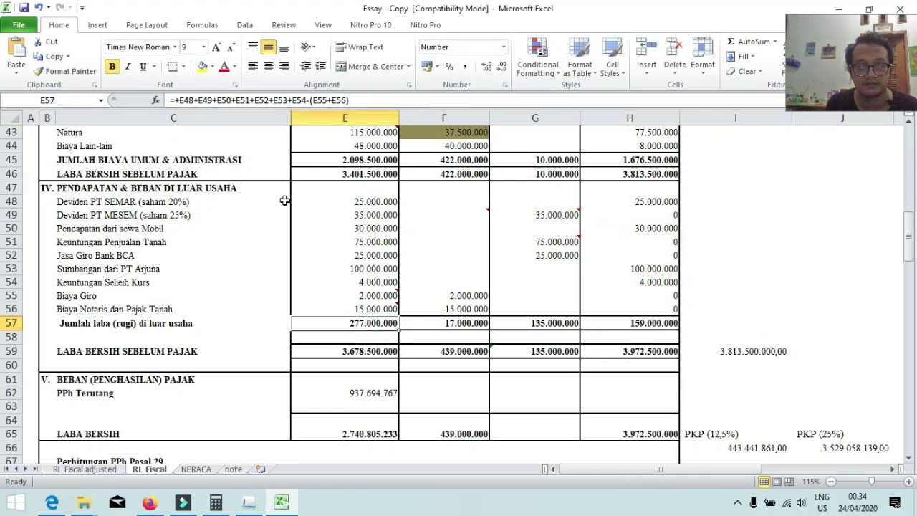
# - Replace the formula in cell I59 with +H59-E57, subtracting the commercial total of income outside the business
pyautogui.click(753, 351)
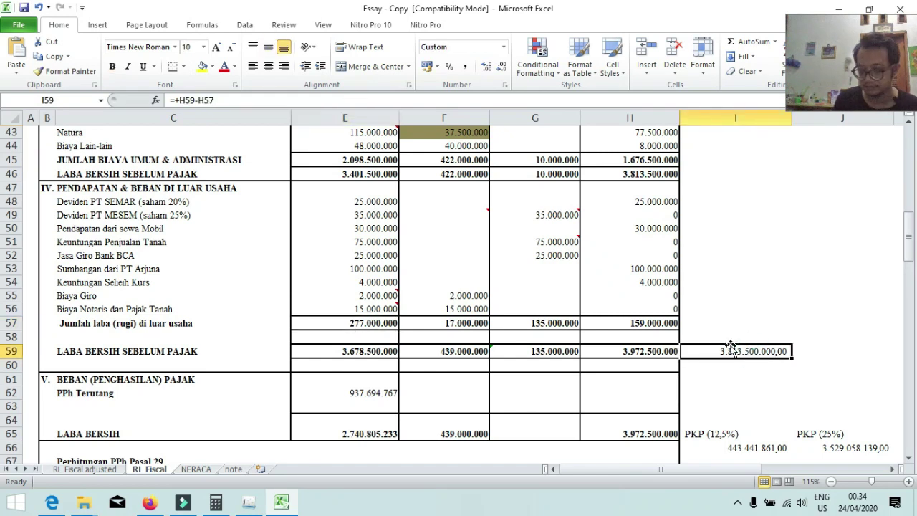
pyautogui.write('+')
pyautogui.click(656, 350)
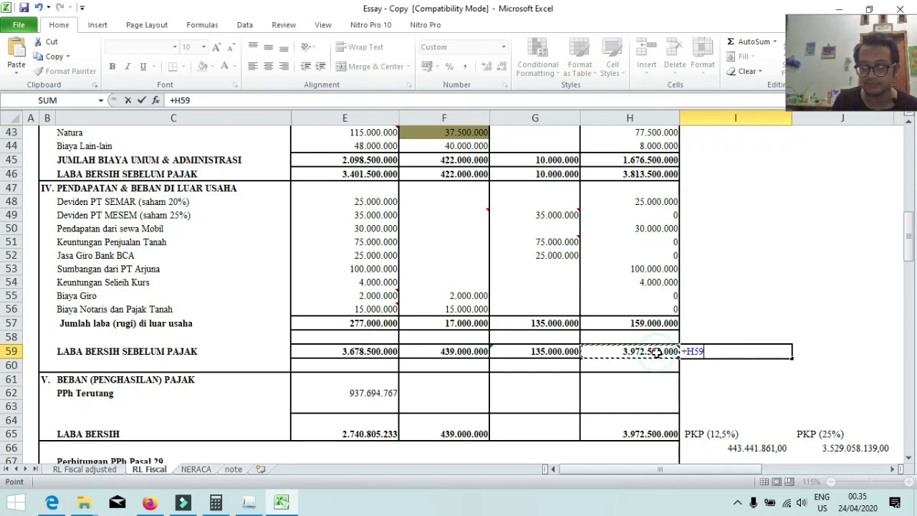
pyautogui.write('-')
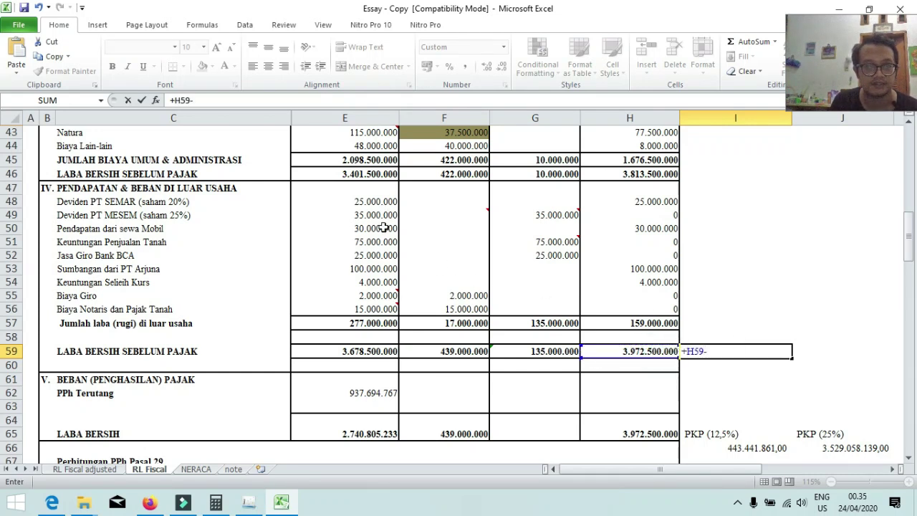
pyautogui.click(372, 323)
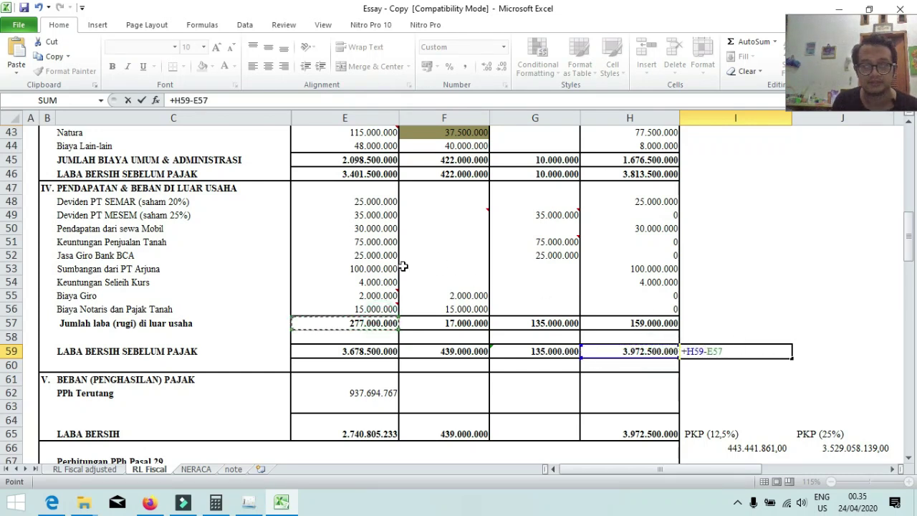
pyautogui.press('Return')
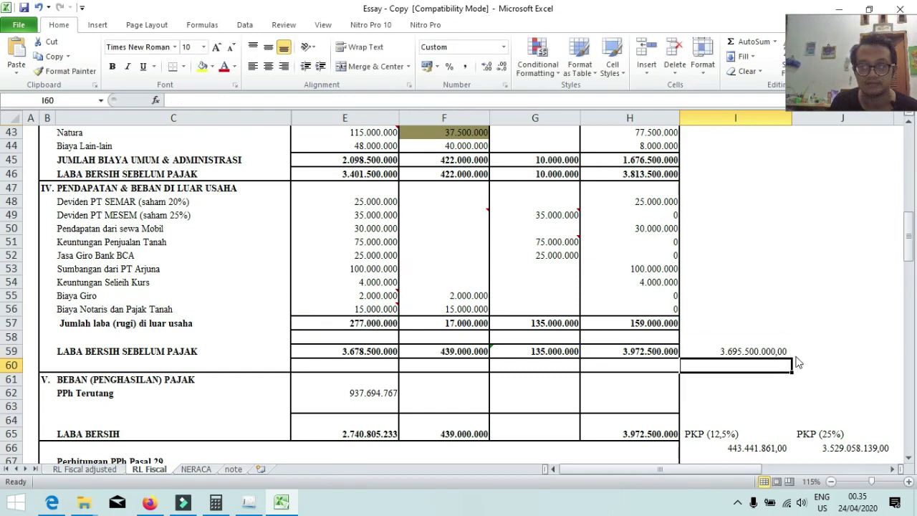
# - In eSPT, set item 14a, Penghasilan Yang Menjadi Dasar Perhitungan Angsuran, to 3.695.500.000, matching Excel's cell I59
pyautogui.hotkey('alt', 'Tab')
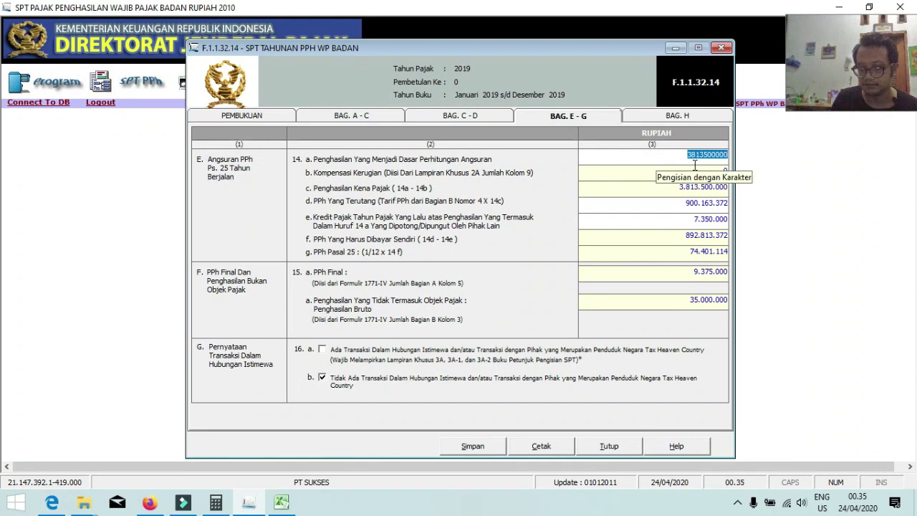
pyautogui.hotkey('alt', 'Tab')
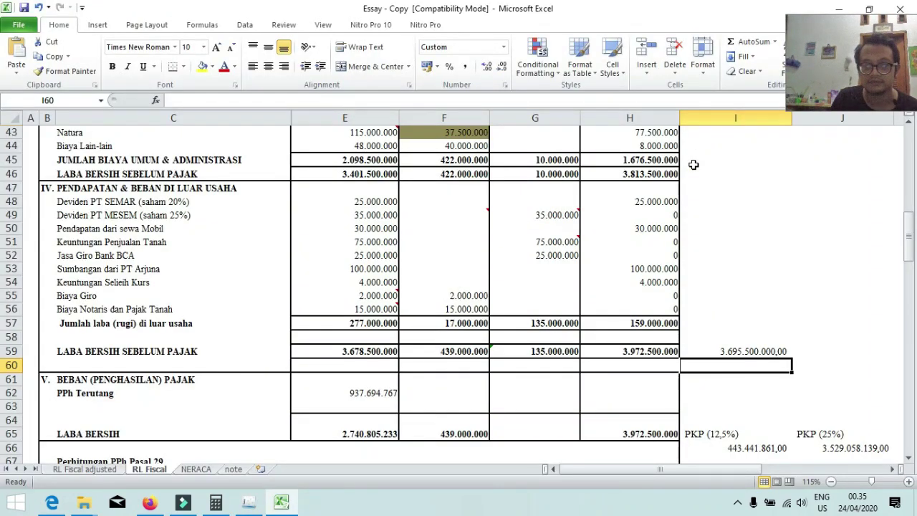
pyautogui.hotkey('alt', 'Tab')
pyautogui.hotkey('alt', 'Tab')
pyautogui.write('5')
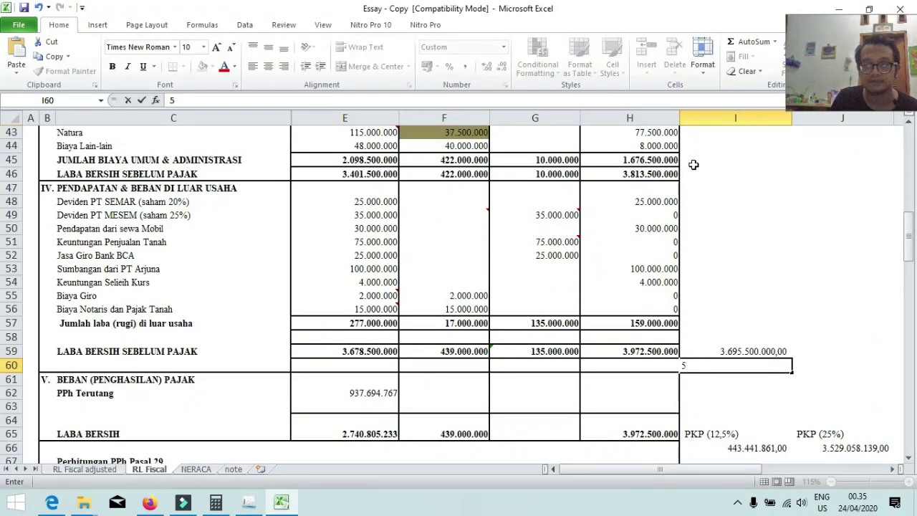
pyautogui.press('Escape')
pyautogui.hotkey('alt', 'Tab')
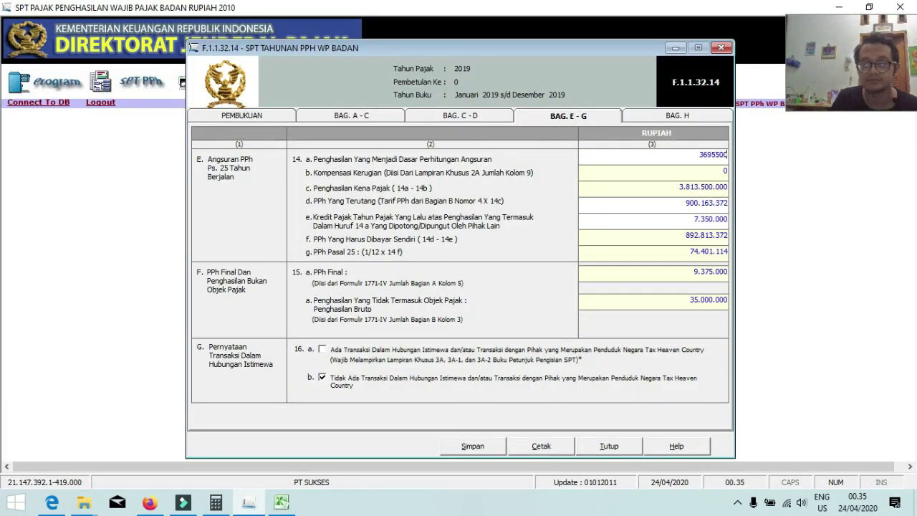
pyautogui.press('Tab')
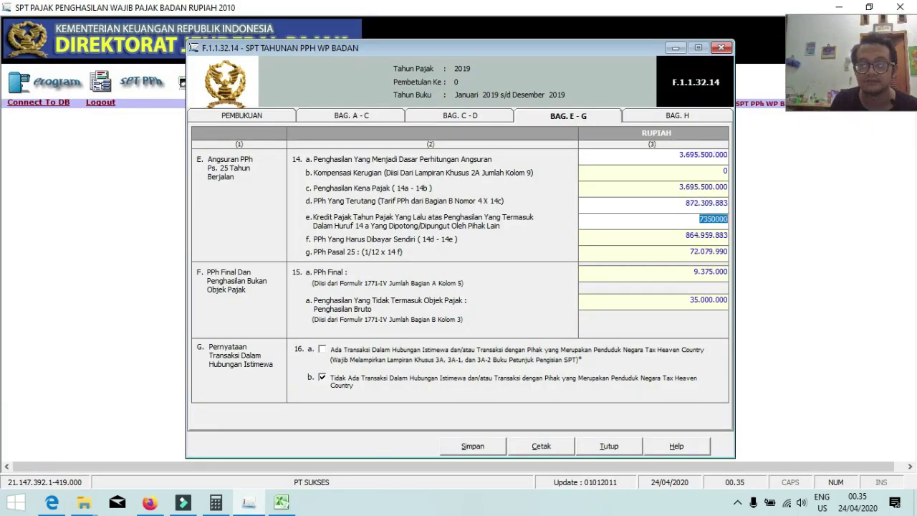
pyautogui.press('Tab')
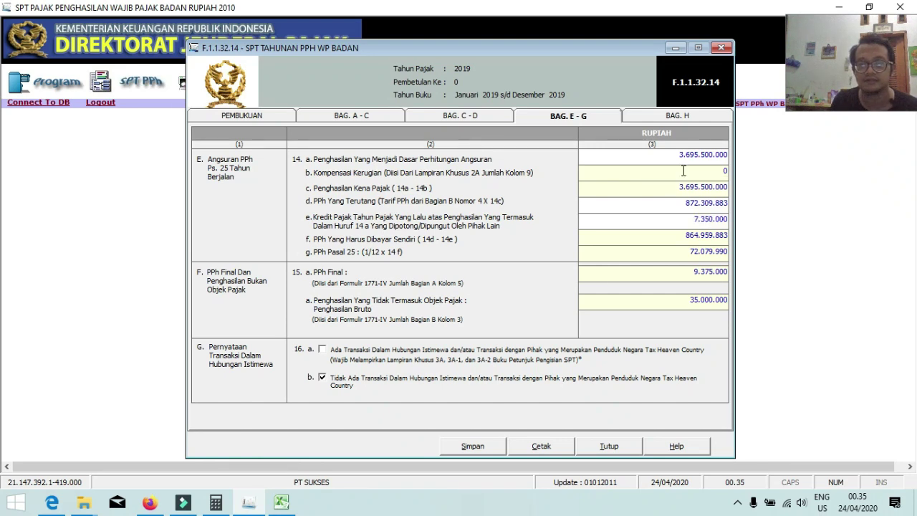
# - Compare item 14e, the previous year's tax credit, with the sum of the PPh psl 23 and 22 credits in Excel's H71:H72
pyautogui.click(682, 223)
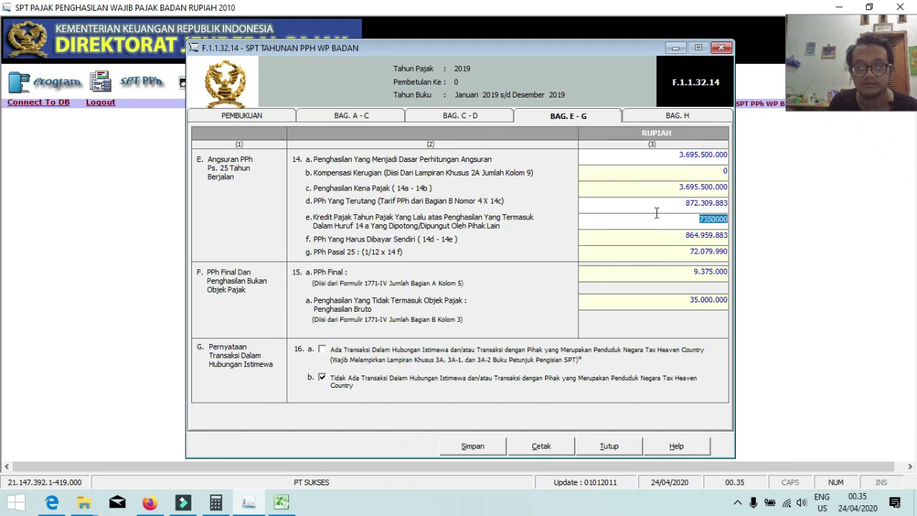
pyautogui.click(674, 217)
pyautogui.moveTo(654, 220); pyautogui.dragTo(727, 223)
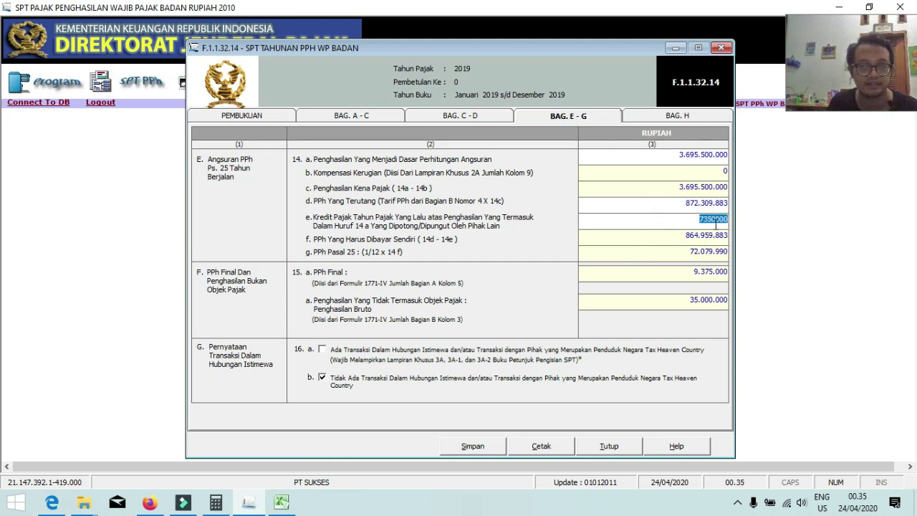
pyautogui.hotkey('alt', 'Tab')
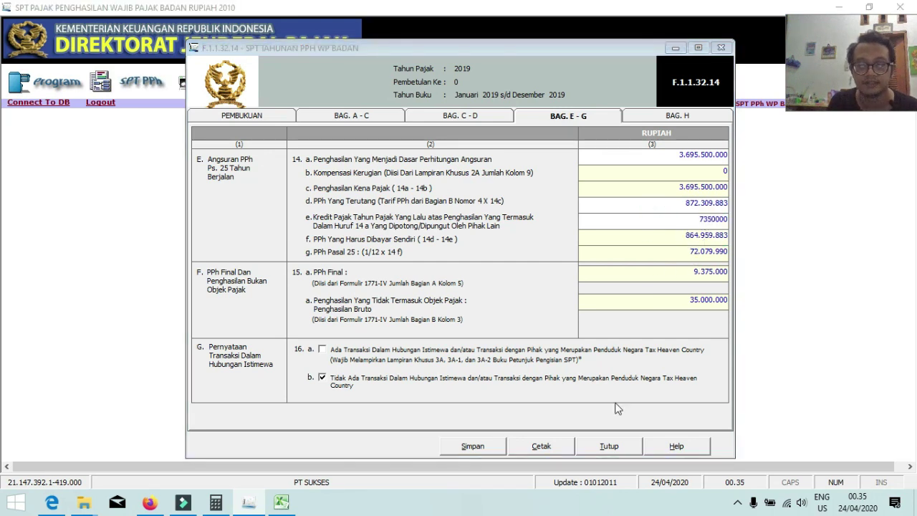
pyautogui.scroll(-5, 644, 401)
pyautogui.moveTo(657, 351); pyautogui.dragTo(667, 360)
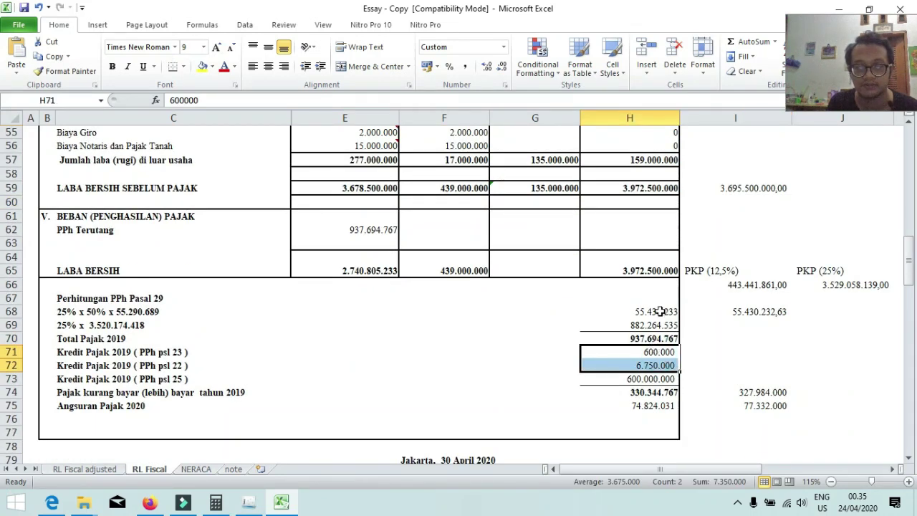
# - Return to eSPT and enter 7350000 as item 14e, the tax credit withheld by other parties
pyautogui.hotkey('alt', 'Tab')
pyautogui.click(709, 219)
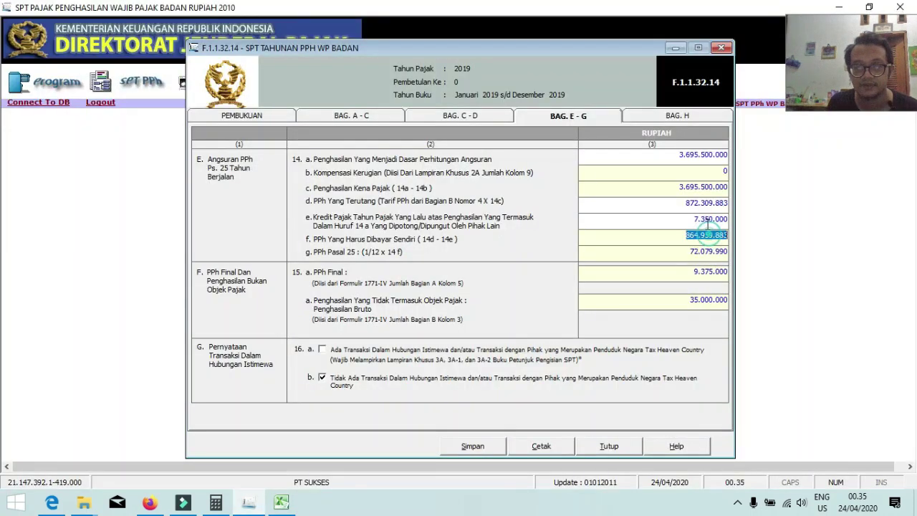
pyautogui.write('7350000')
pyautogui.press('Tab')
pyautogui.click(711, 224)
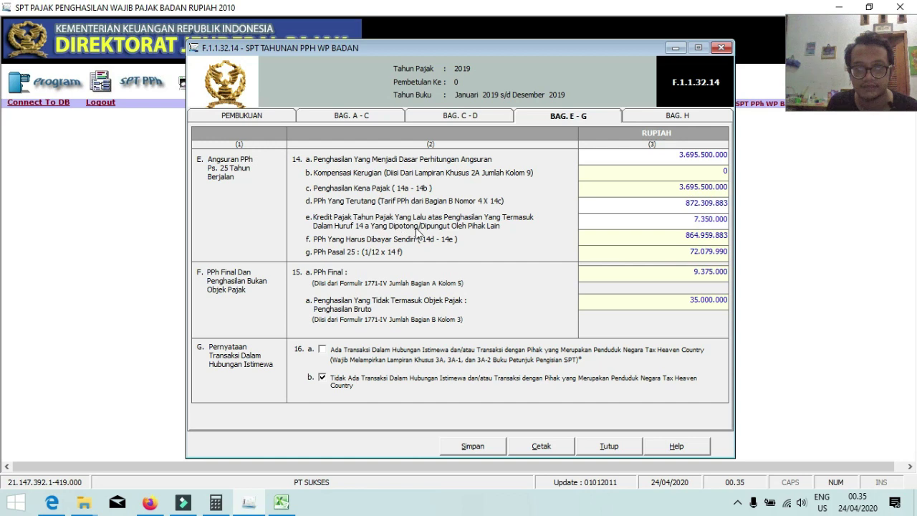
# - Review item 14e, item 14f, PPh Yang Harus Dibayar Sendiri, and the monthly instalment in item 14g, PPh Pasal 25
pyautogui.moveTo(714, 219); pyautogui.dragTo(750, 228)
pyautogui.press('Tab')
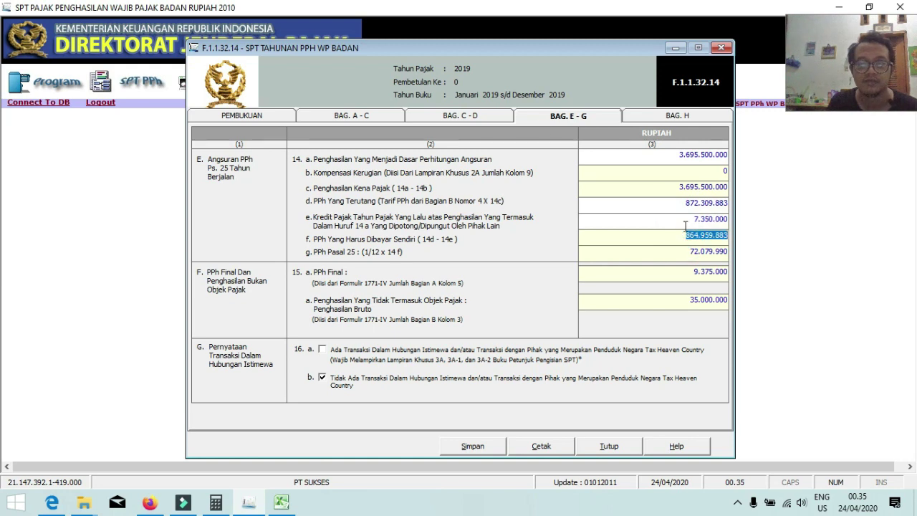
pyautogui.press('Tab')
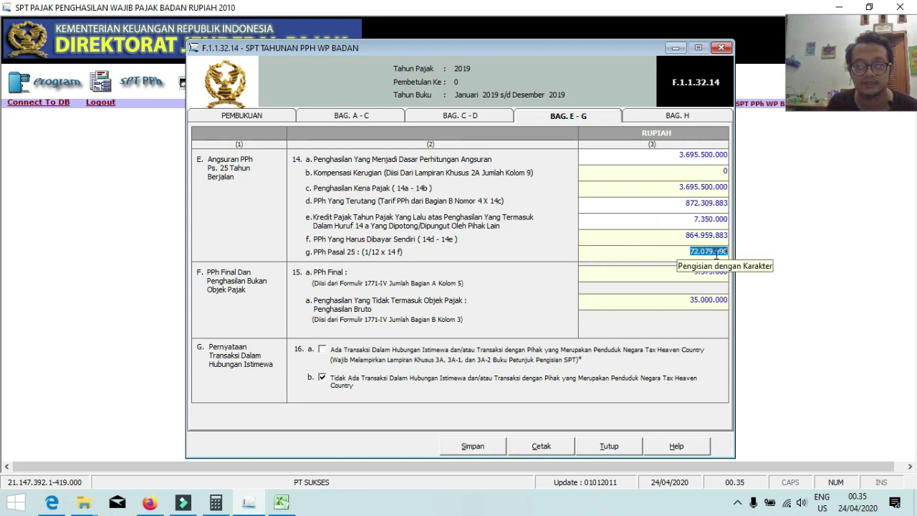
pyautogui.click(658, 252)
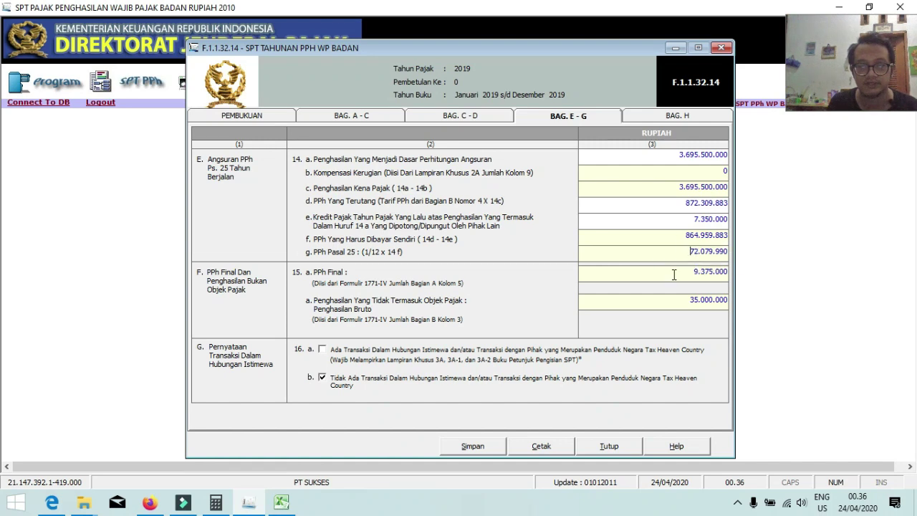
# - Save the main SPT Tahunan PPh WP Badan form and close it
pyautogui.click(476, 446)
pyautogui.click(498, 295)
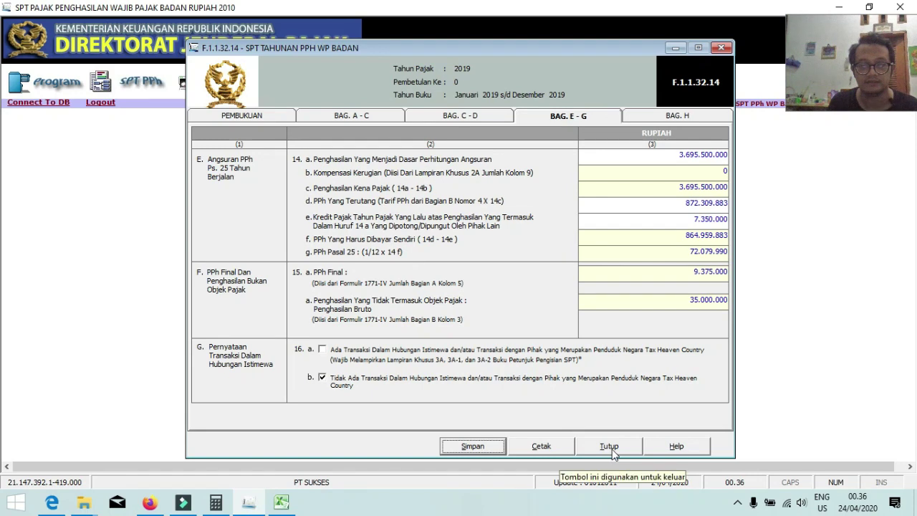
pyautogui.click(610, 447)
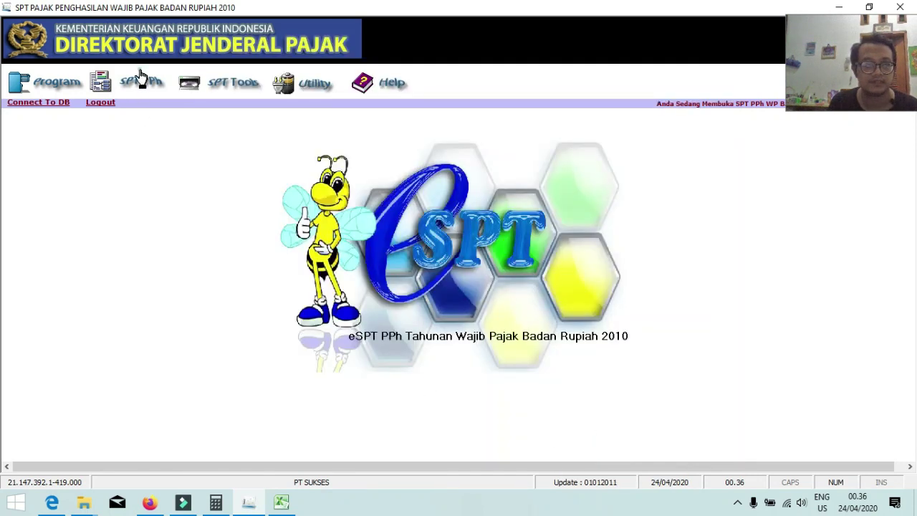
# - Open the Daftar Surat Setoran Pajak and compare the Article 29 tax due with the SSP payment already recorded
pyautogui.click(141, 80)
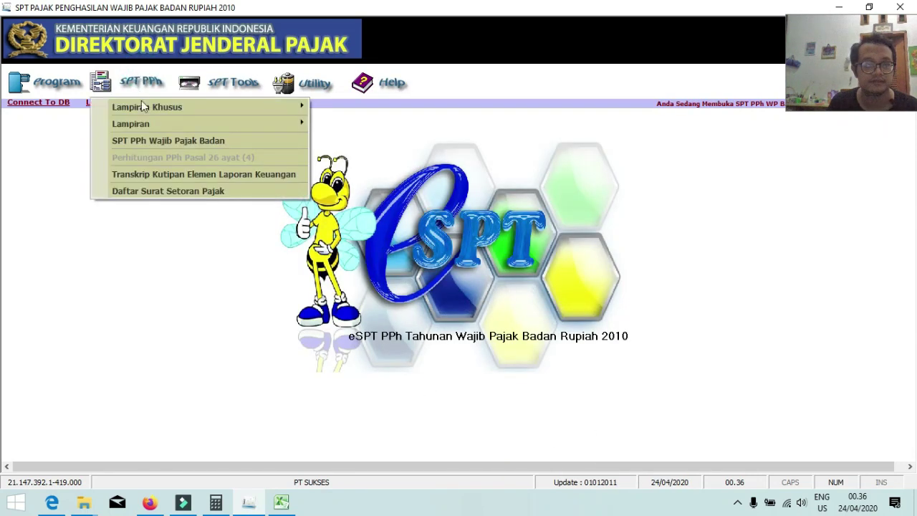
pyautogui.click(163, 192)
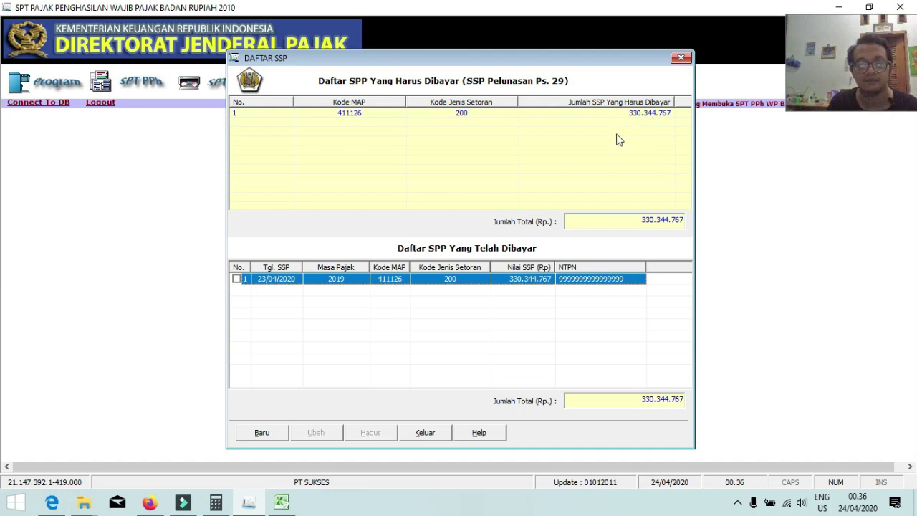
pyautogui.click(259, 437)
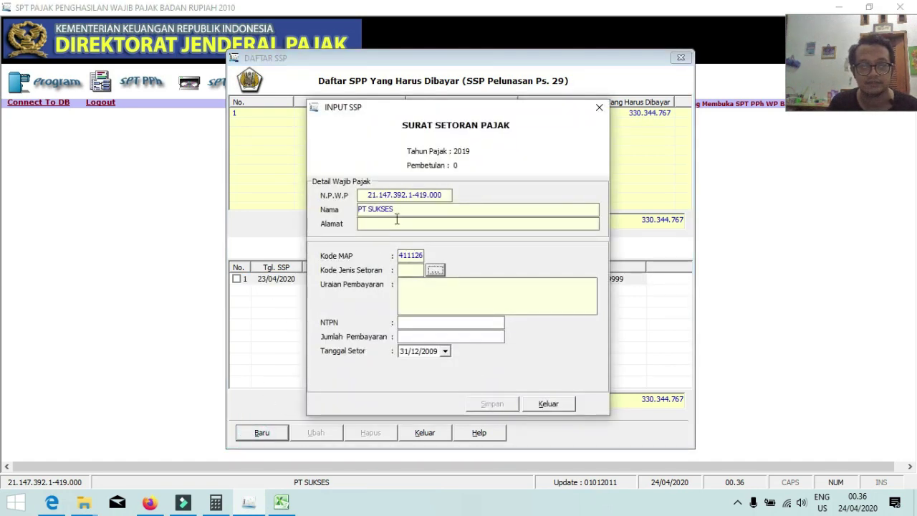
pyautogui.click(436, 269)
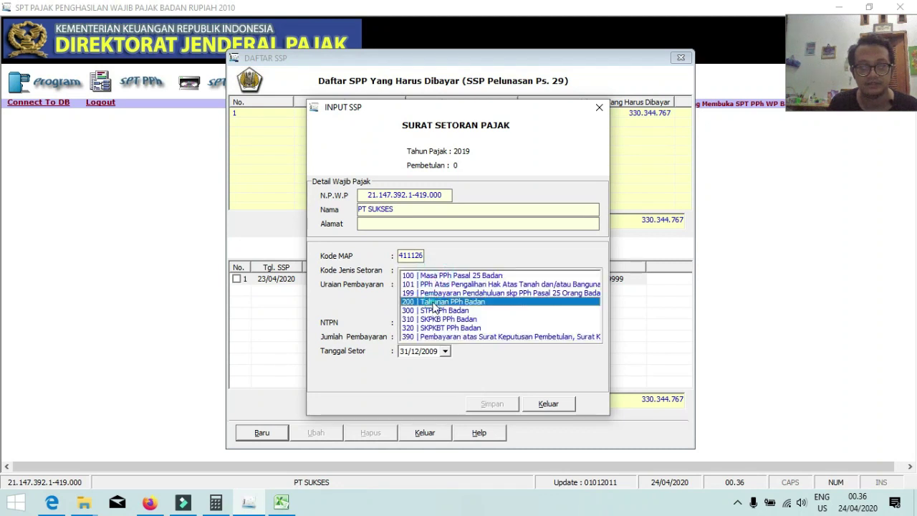
pyautogui.click(436, 302)
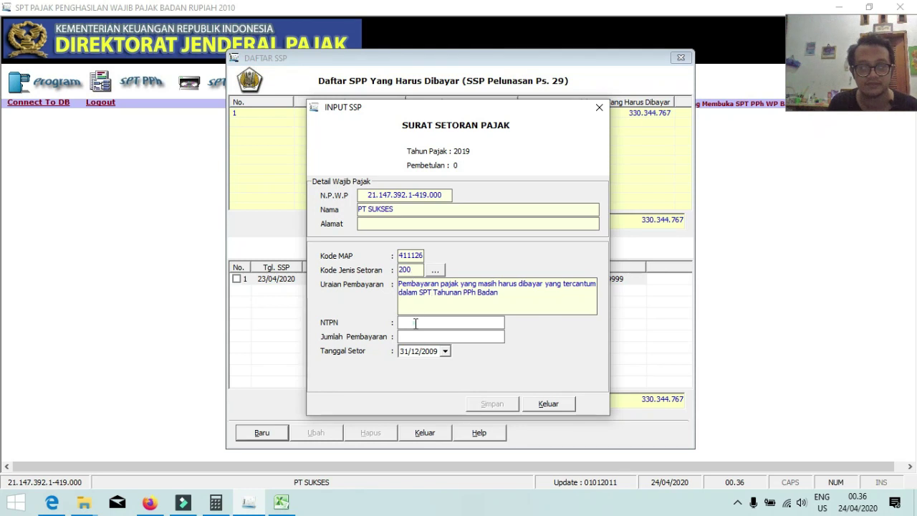
pyautogui.click(414, 322)
pyautogui.write('999999')
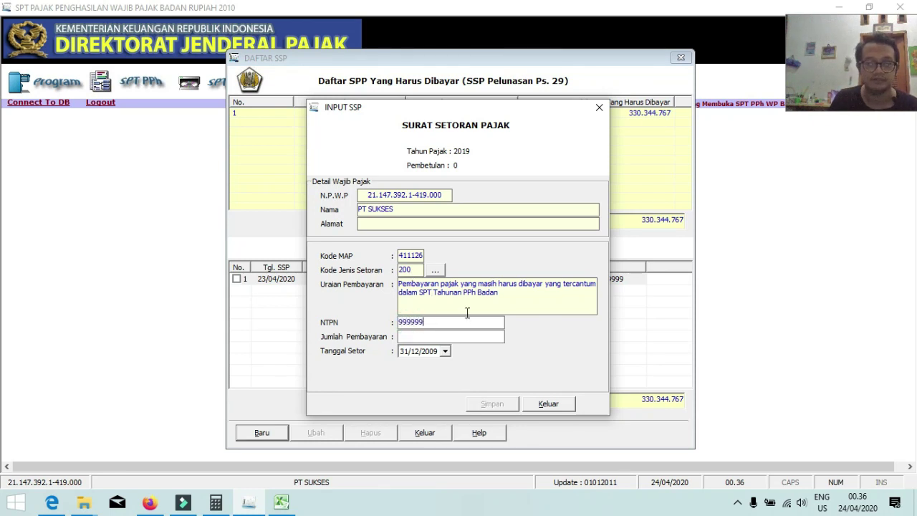
pyautogui.click(424, 337)
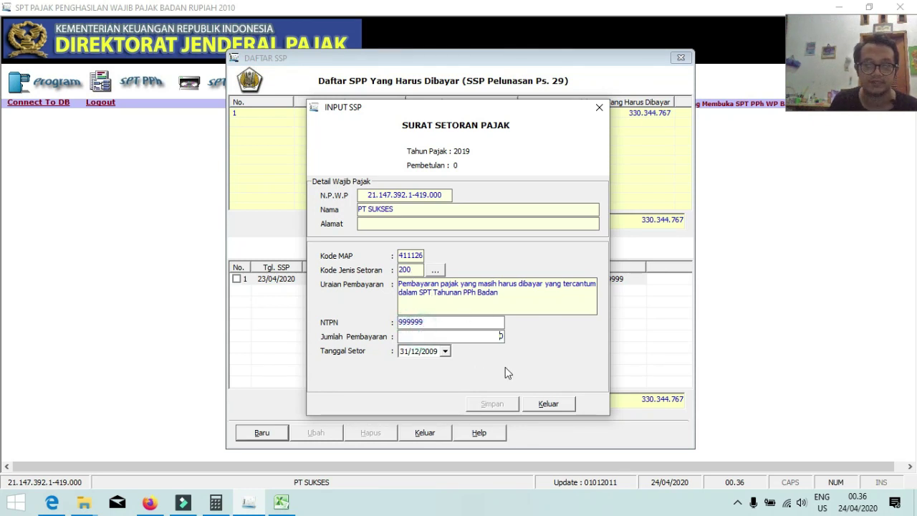
pyautogui.click(551, 404)
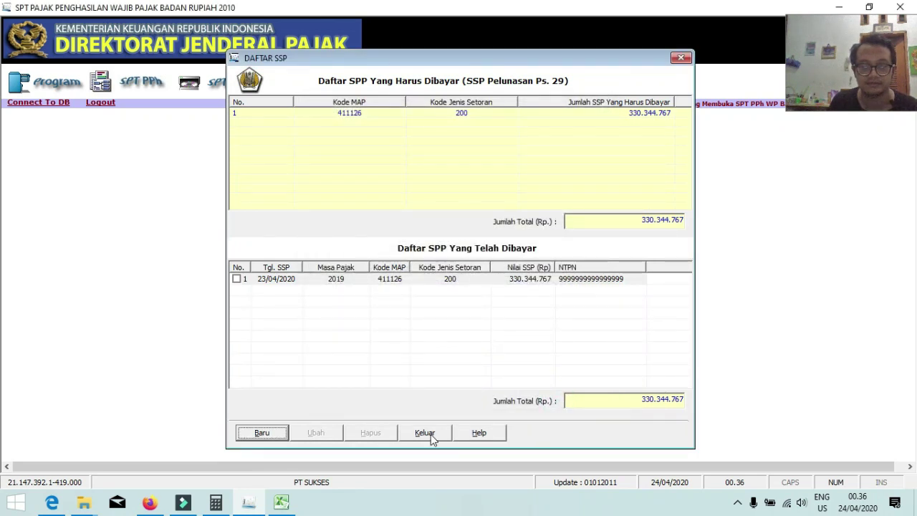
pyautogui.click(425, 432)
# - Display the 2019 SPT data for reporting to the KPP, select form F113214 to check tax due against SSP paid, and close Lapor Data
pyautogui.click(234, 86)
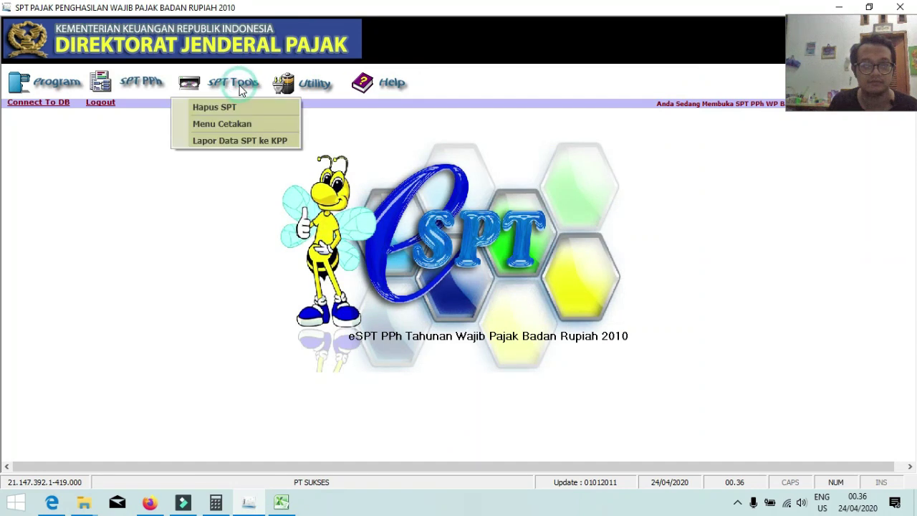
pyautogui.click(304, 82)
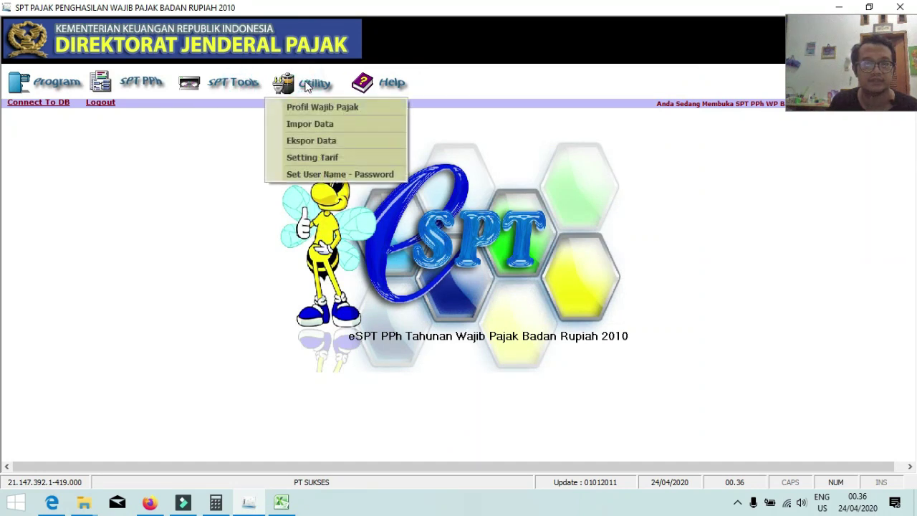
pyautogui.click(234, 83)
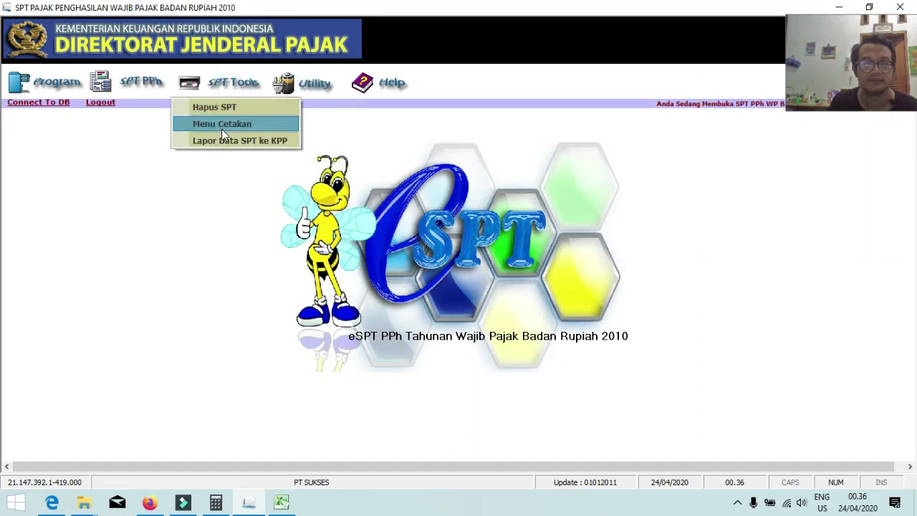
pyautogui.click(230, 142)
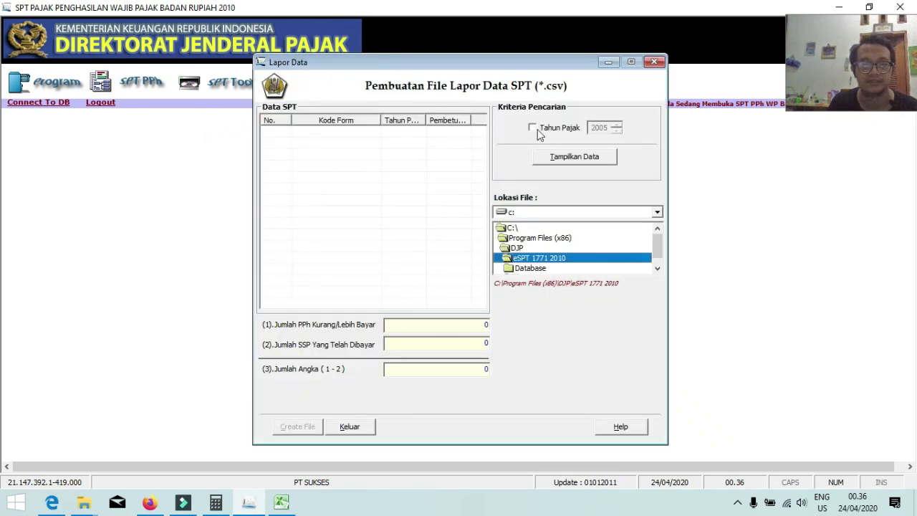
pyautogui.click(532, 129)
pyautogui.click(616, 130)
pyautogui.click(592, 157)
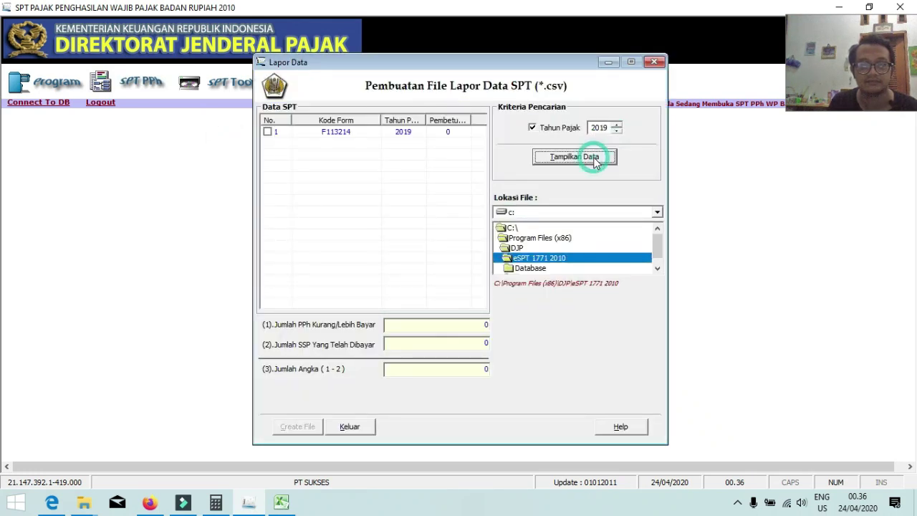
pyautogui.click(267, 132)
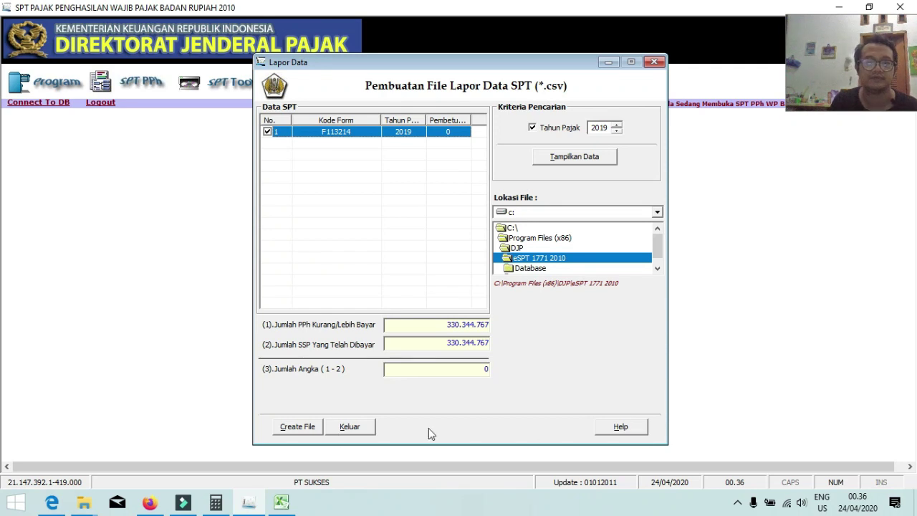
pyautogui.click(351, 426)
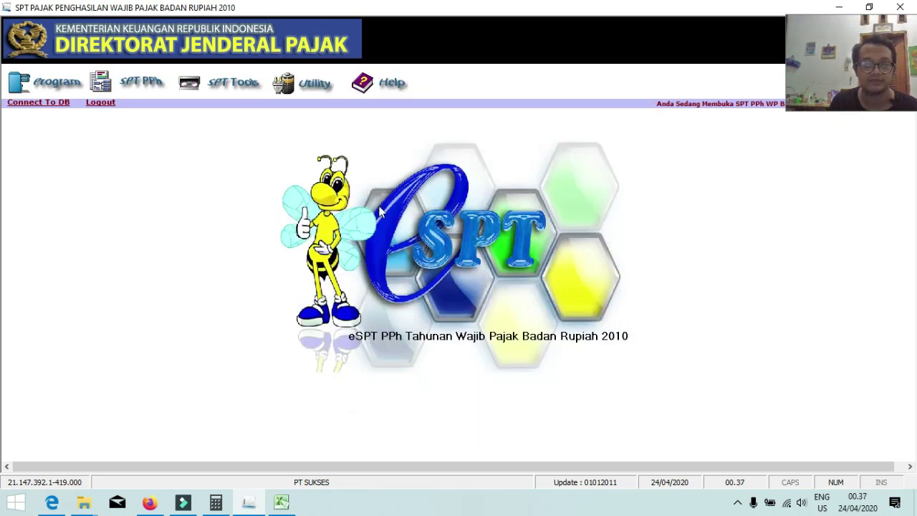